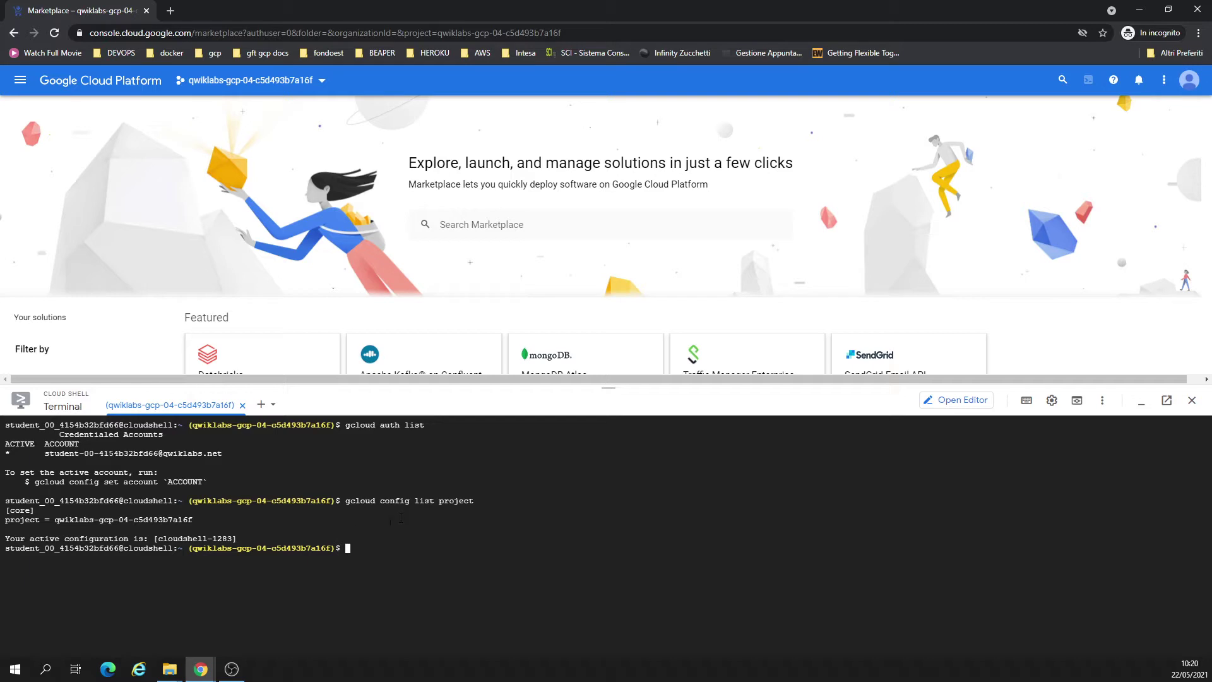
Clear the Cloud Shell terminal and create a Pub/Sub topic with gcloud pubsub topics create new-lab-report.
{"action": "key", "text": "ctrl+l"}
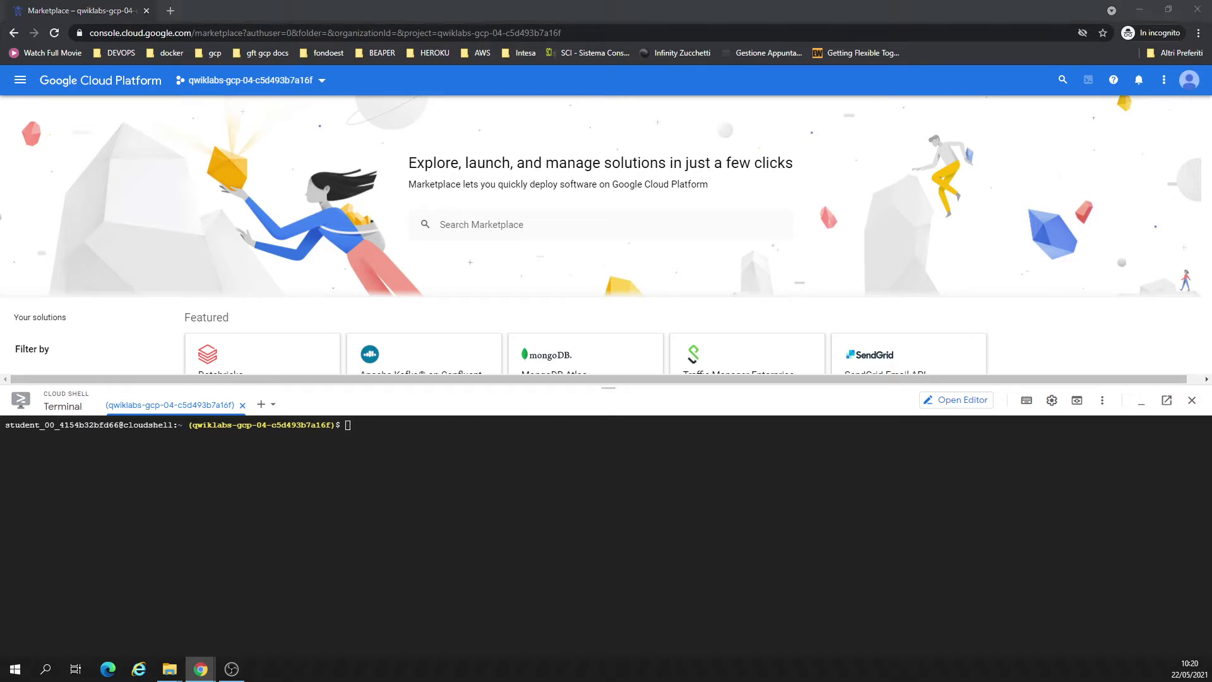
{"action": "left_click", "coordinate": [339, 618]}
{"action": "type", "text": "gcloud pubsub topics create new-lab-report"}
{"action": "key", "text": "Return"}
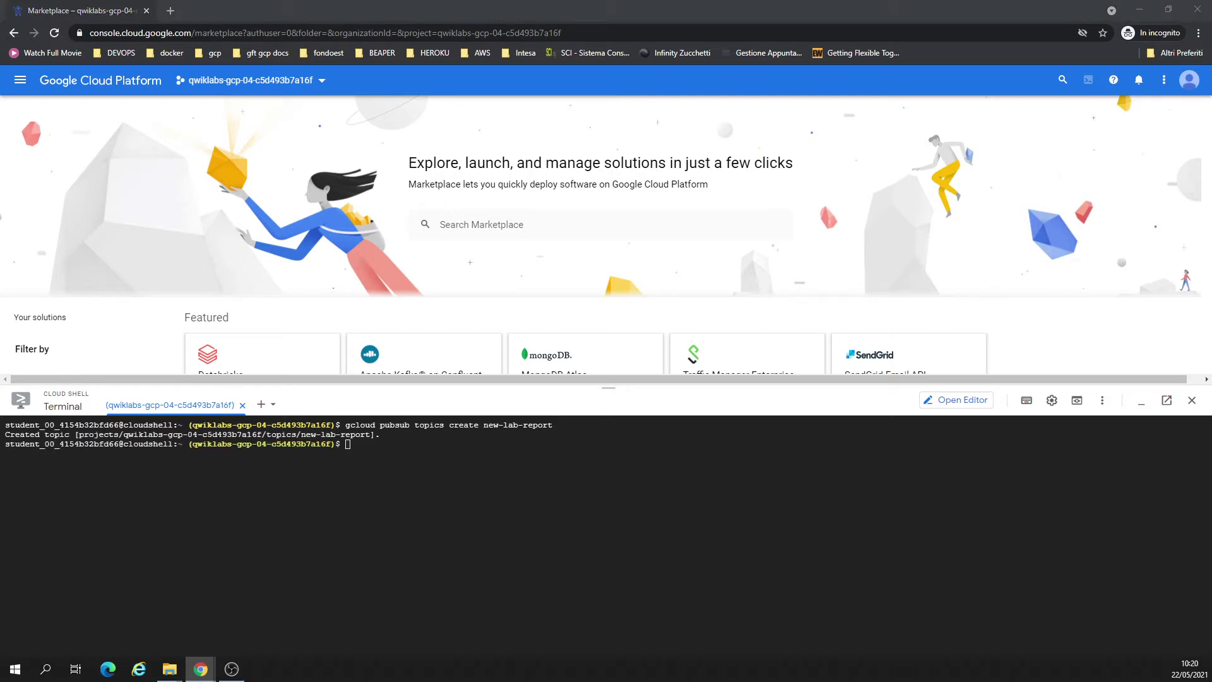
Enable the Cloud Run API with gcloud services enable run.googleapis.com.
{"action": "left_click", "coordinate": [264, 564]}
{"action": "type", "text": "gcloud services enable run.googleapis.com"}
{"action": "key", "text": "Return"}
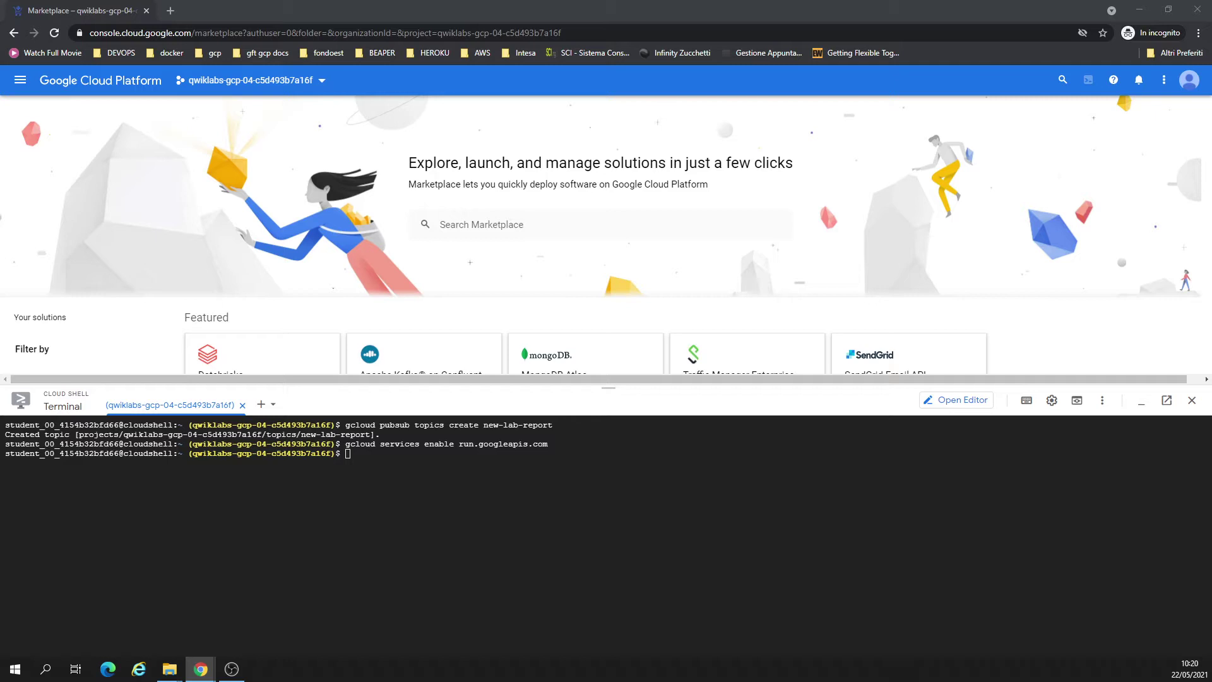
{"action": "left_click", "coordinate": [536, 555]}
{"action": "key", "text": "ctrl+l"}
{"action": "type", "text": "git clone https://github.com/rosera/pet-theory.git"}
{"action": "key", "text": "Return"}
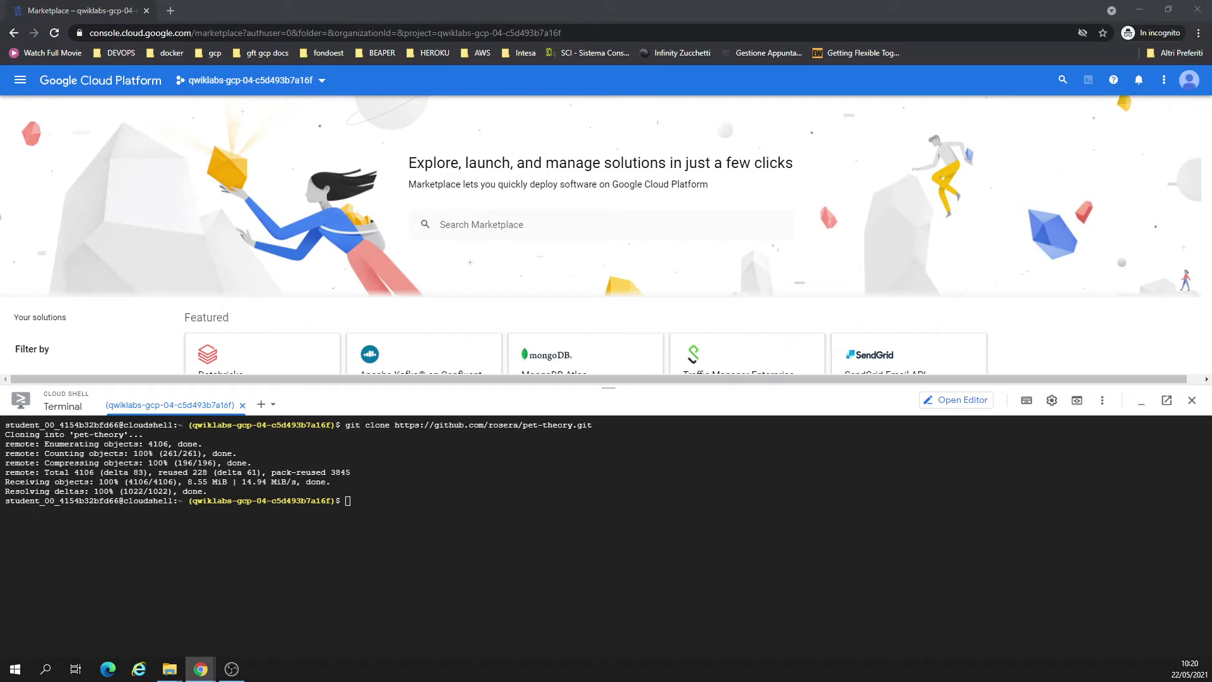
Change the working directory to pet-theory/lab05/lab-service and clear the terminal output.
{"action": "left_click", "coordinate": [359, 571]}
{"action": "type", "text": "cd pet-theory/lab05/lab-service"}
{"action": "key", "text": "Return"}
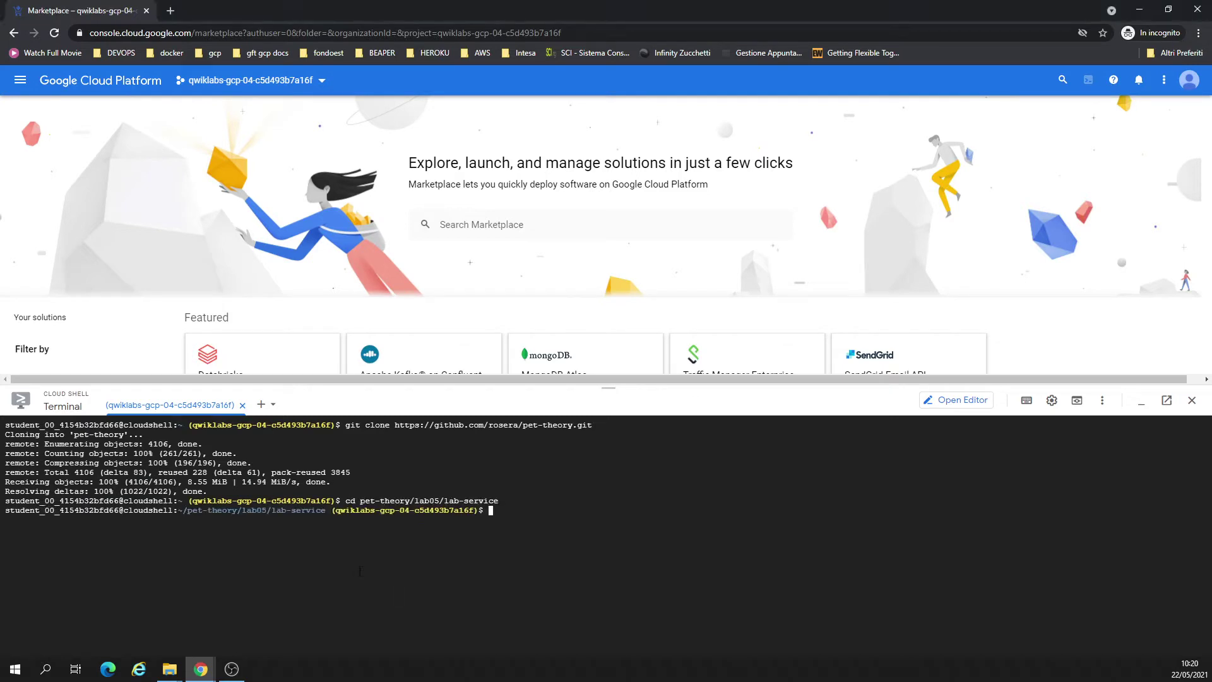
{"action": "key", "text": "ctrl+l"}
Open the Cloud Shell code editor in a new window and bring back the terminal in the console.
{"action": "left_click", "coordinate": [968, 401]}
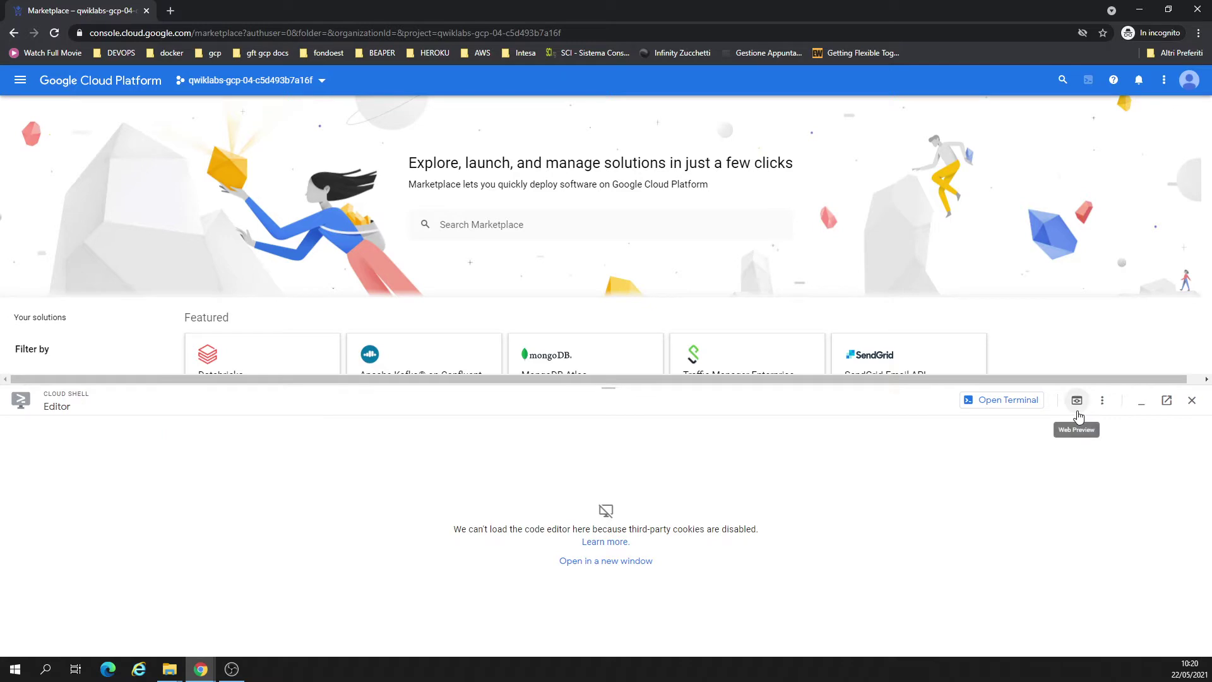
{"action": "left_click", "coordinate": [642, 565]}
{"action": "left_click", "coordinate": [150, 5]}
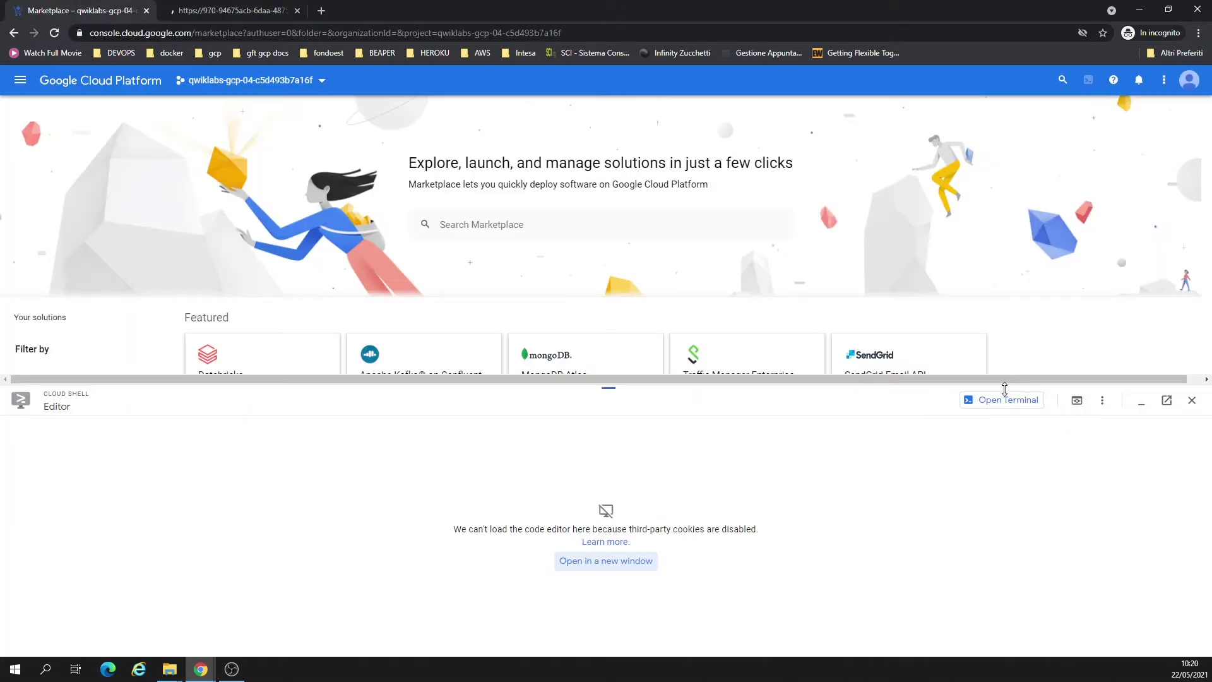
{"action": "left_click", "coordinate": [1004, 399]}
{"action": "left_click", "coordinate": [1186, 91]}
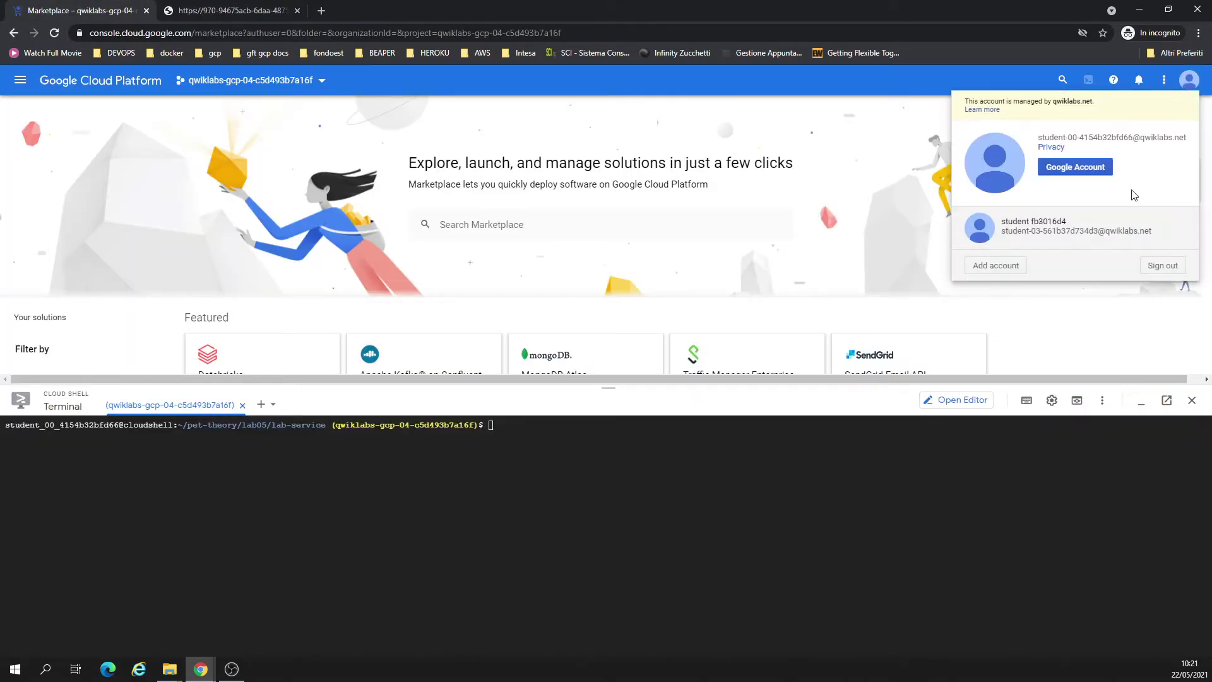
{"action": "left_click", "coordinate": [881, 129]}
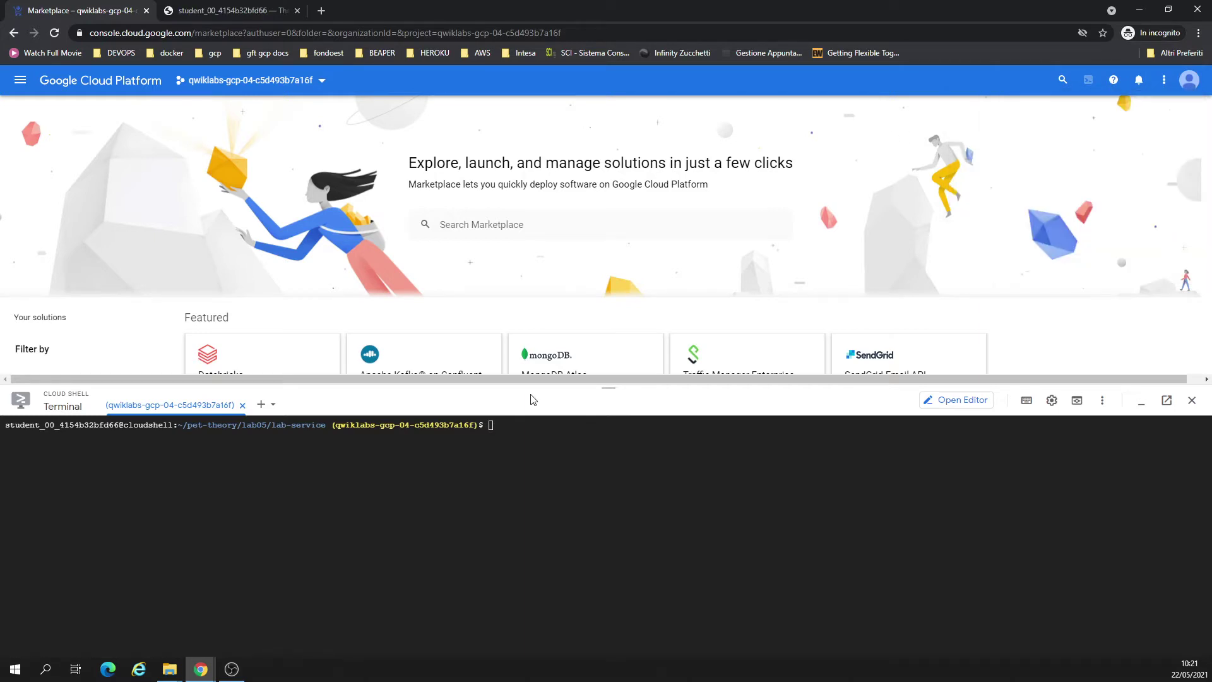
{"action": "left_click_drag", "start_coordinate": [532, 387], "coordinate": [529, 324]}
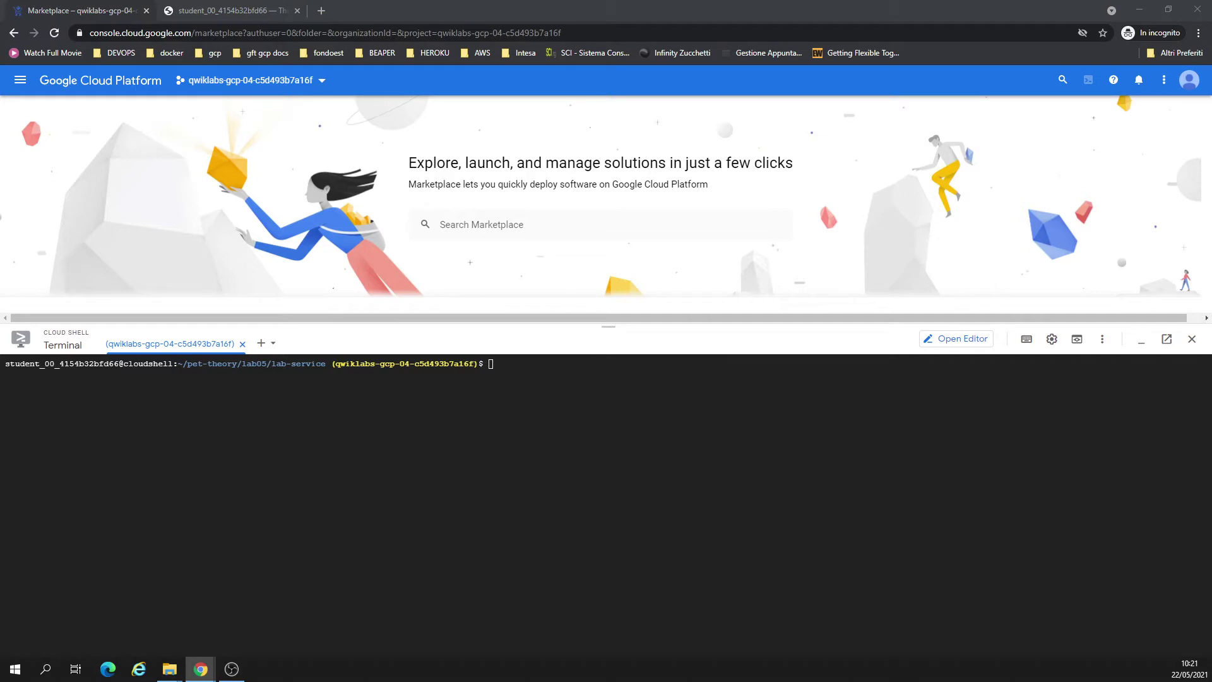
{"action": "left_click", "coordinate": [333, 445]}
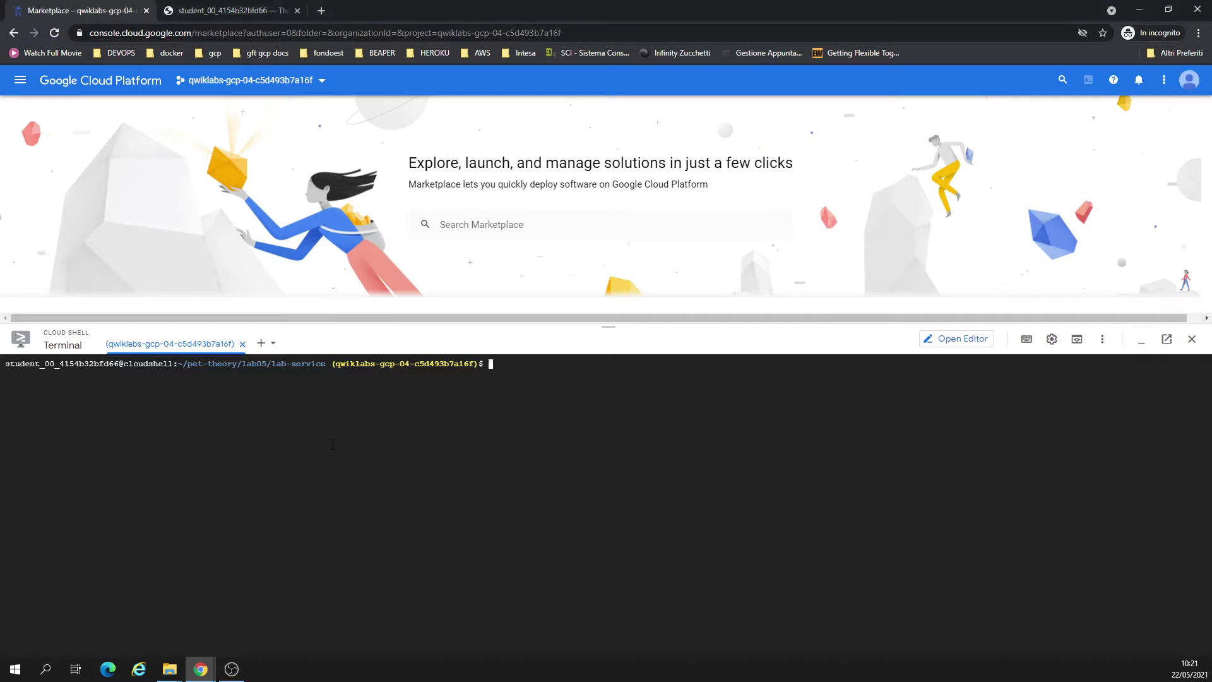
{"action": "type", "text": "npm install express"}
{"action": "key", "text": "Return"}
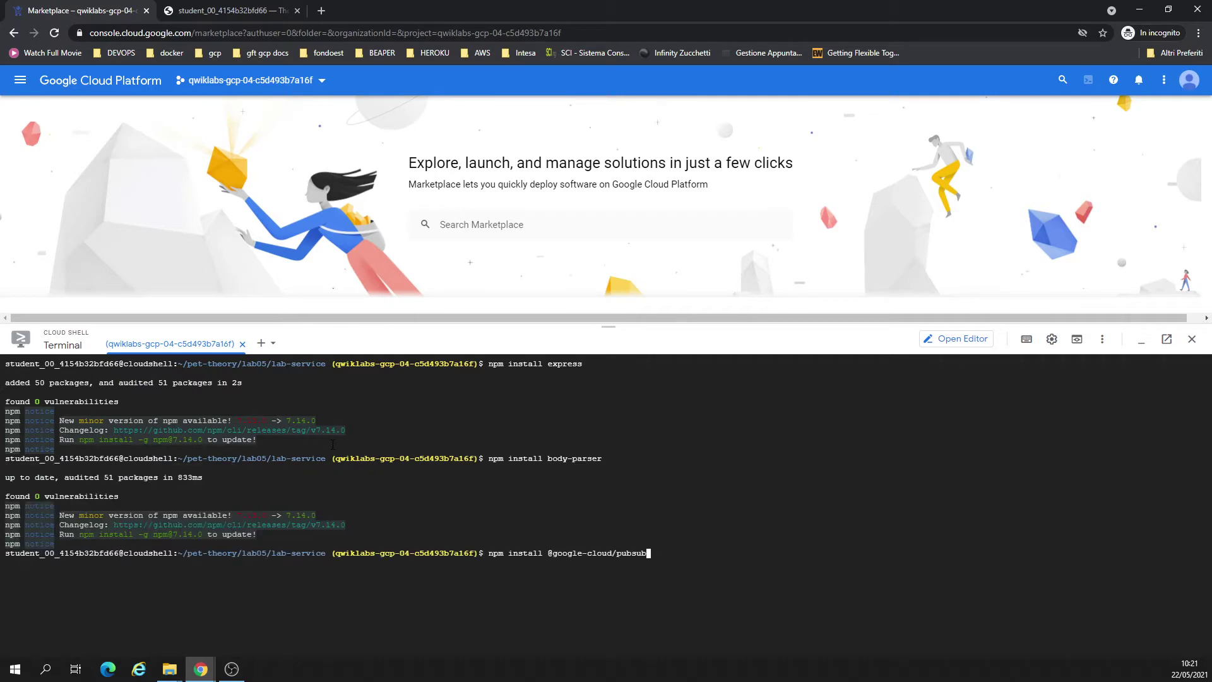
{"action": "key", "text": "Return"}
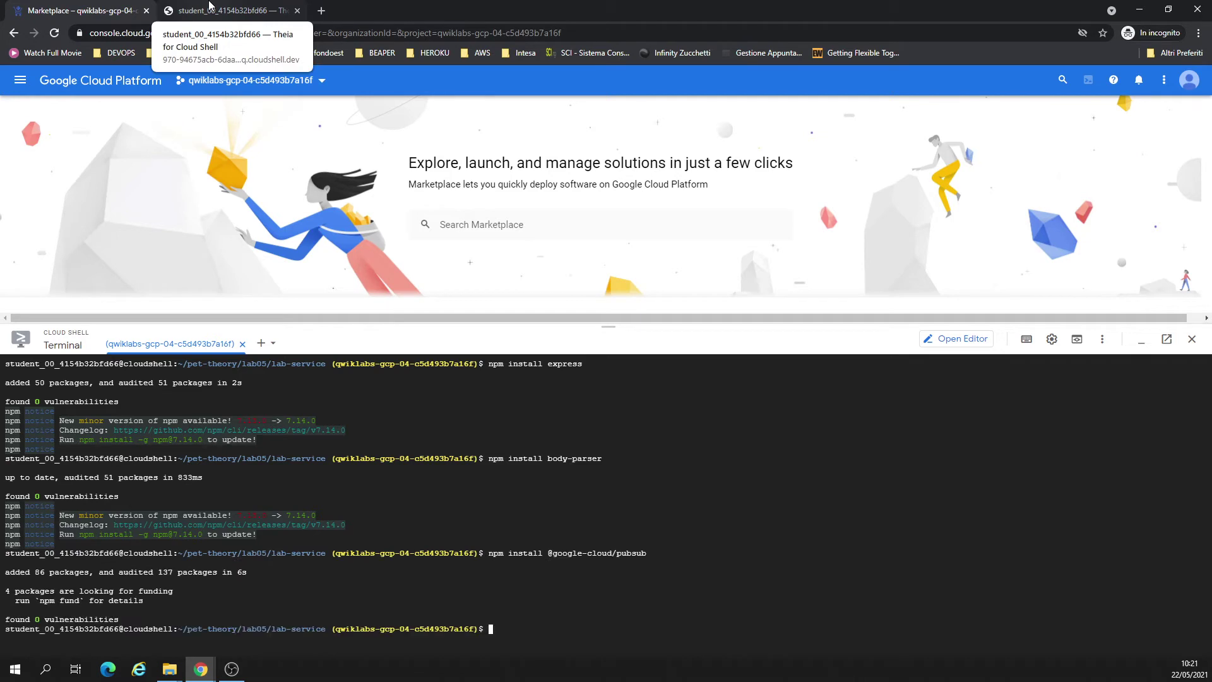
Switch to the code editor and expand pet-theory/lab05 with its common, email-service, lab-service, sms-service and solution folders.
{"action": "left_click", "coordinate": [210, 7]}
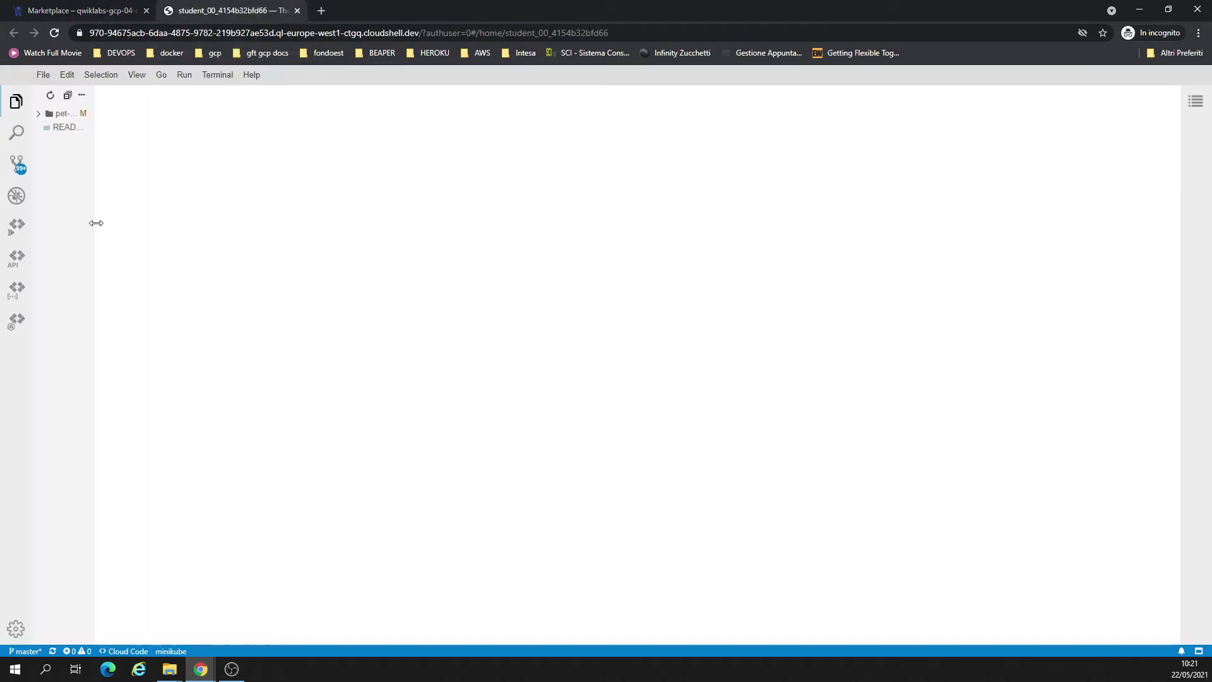
{"action": "left_click", "coordinate": [50, 114]}
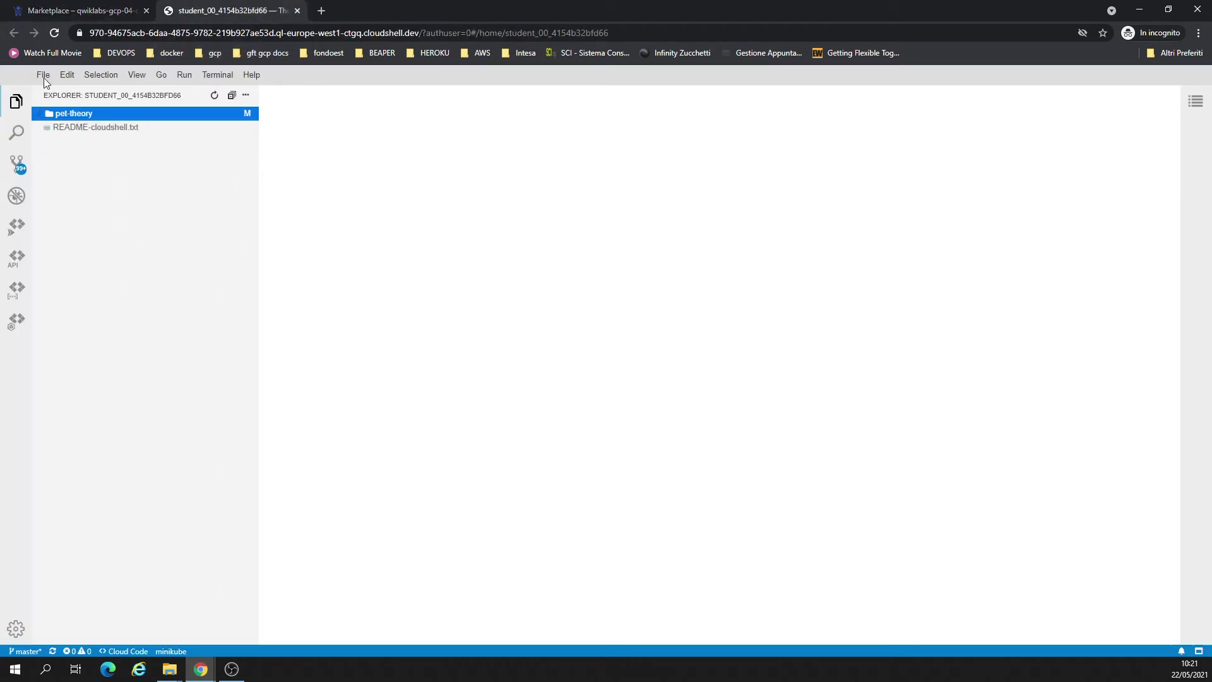
{"action": "left_click", "coordinate": [79, 8]}
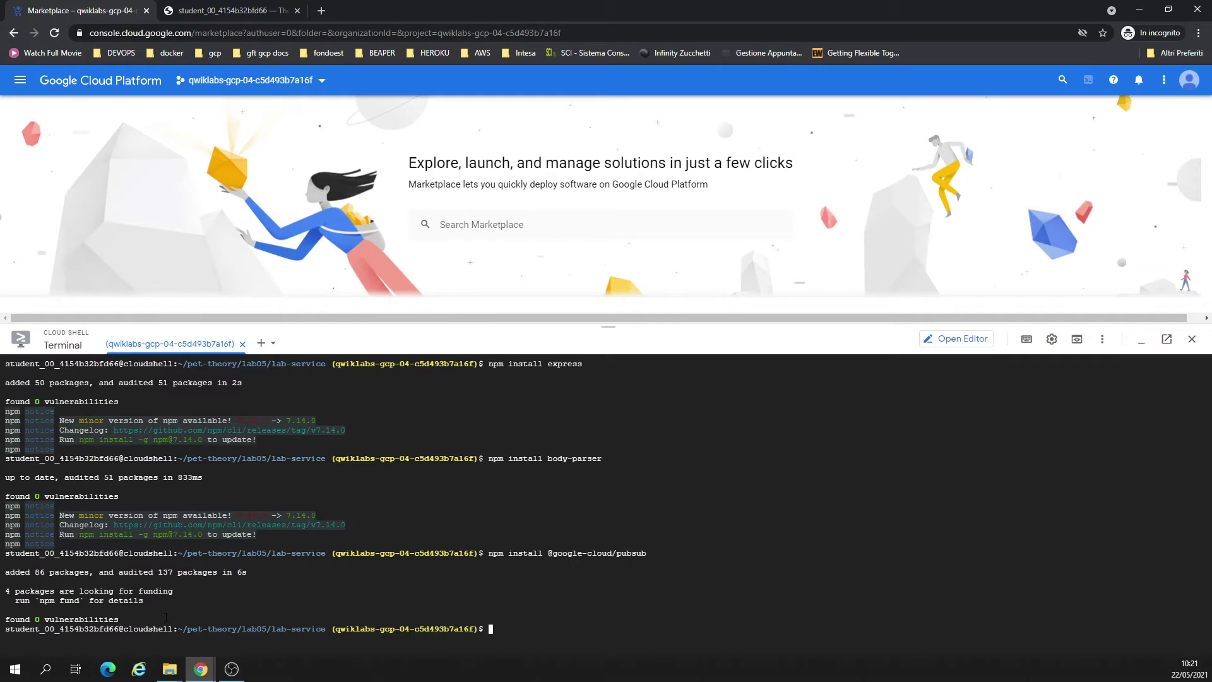
{"action": "left_click", "coordinate": [228, 11]}
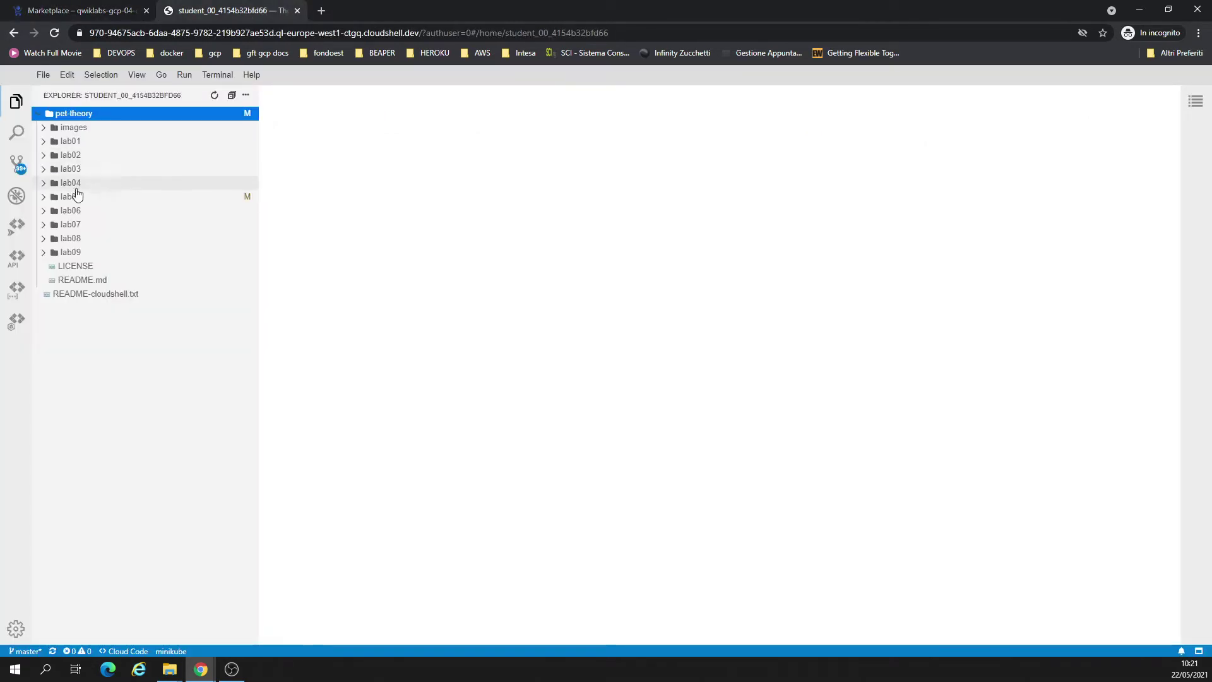
{"action": "left_click", "coordinate": [50, 197]}
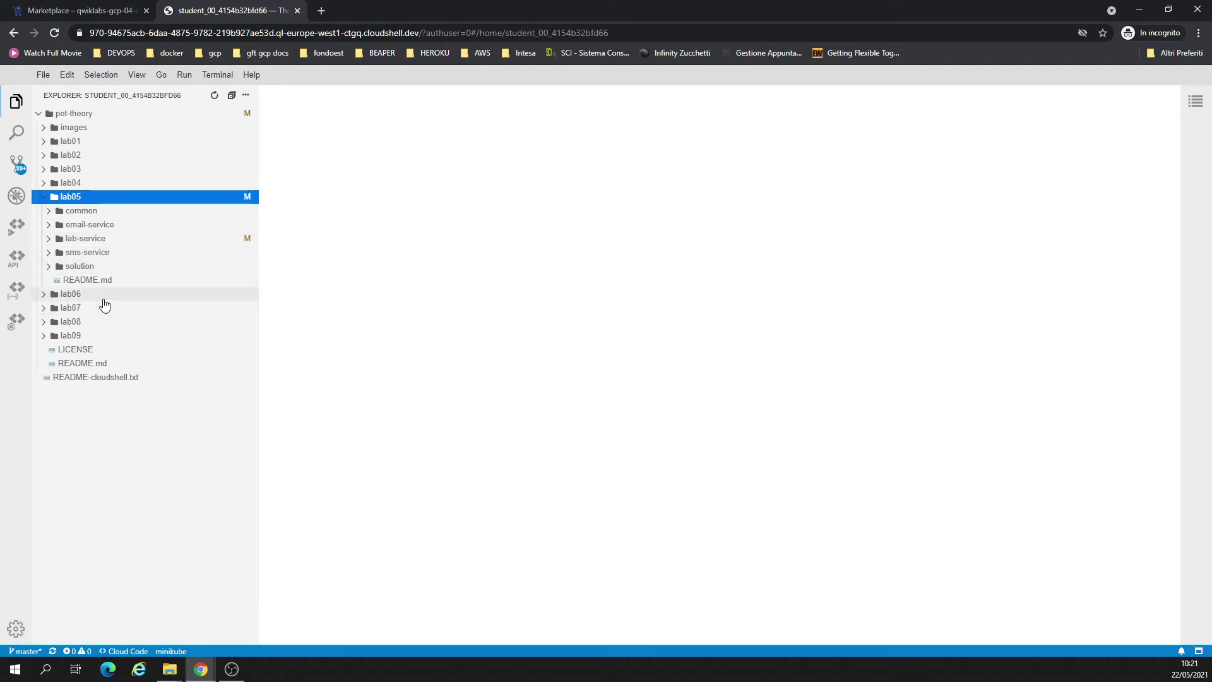
{"action": "left_click", "coordinate": [51, 210]}
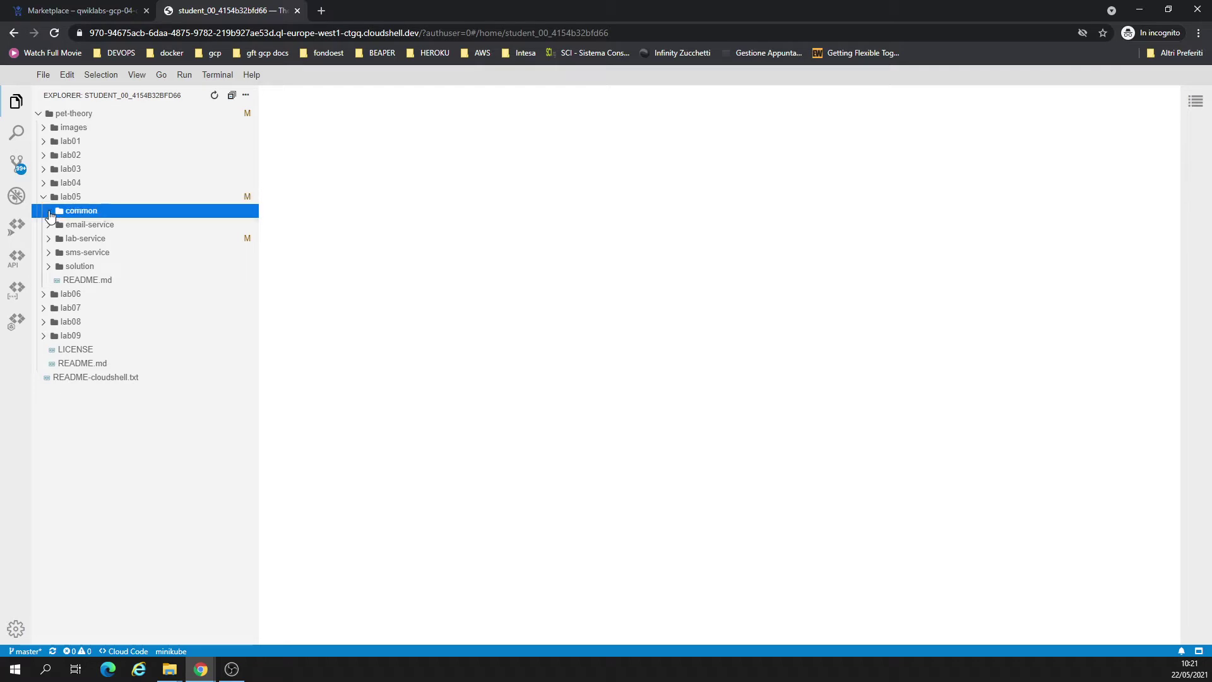
{"action": "left_click", "coordinate": [51, 238]}
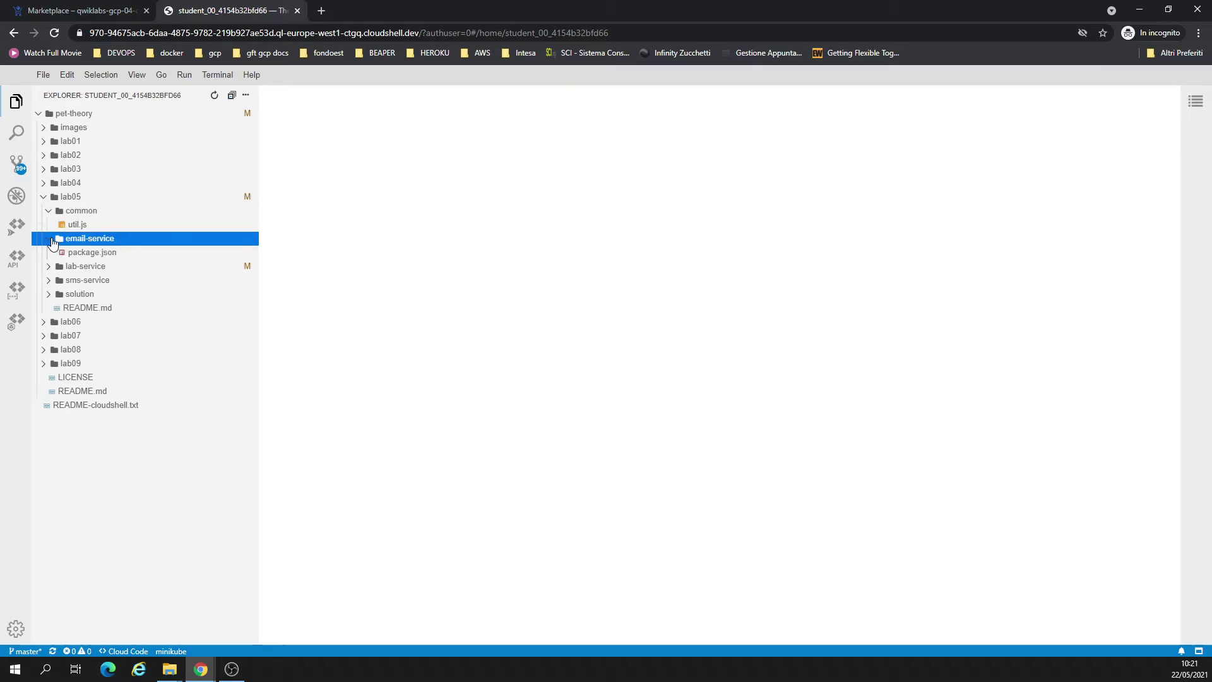
{"action": "left_click", "coordinate": [50, 268]}
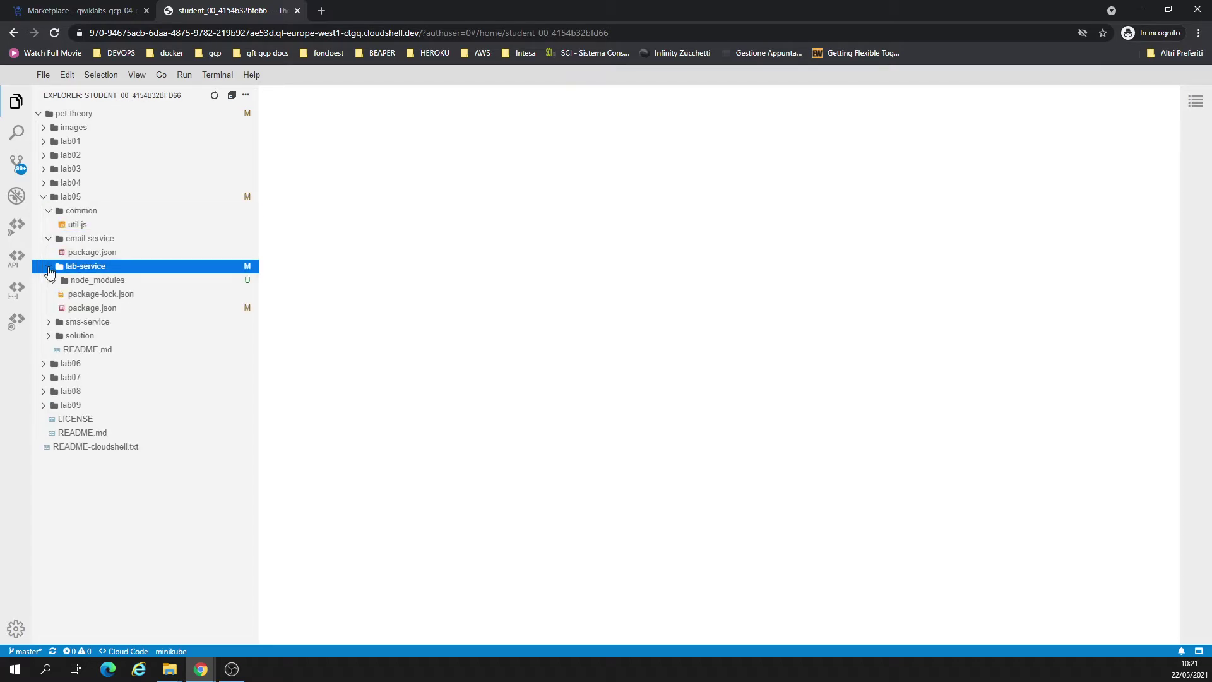
{"action": "left_click", "coordinate": [49, 325]}
{"action": "left_click", "coordinate": [51, 351]}
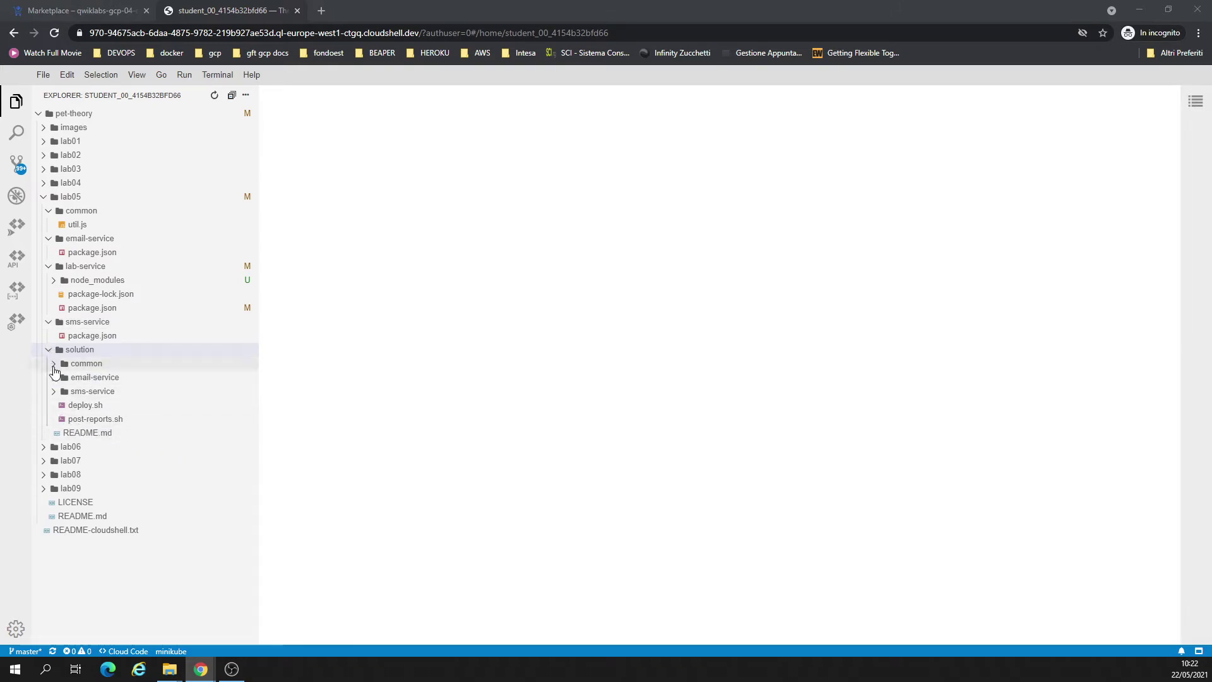
Look through the common, email-service and sms-service subfolders of the solution folder, collapsing each one again.
{"action": "left_click", "coordinate": [55, 365]}
{"action": "left_click", "coordinate": [55, 368]}
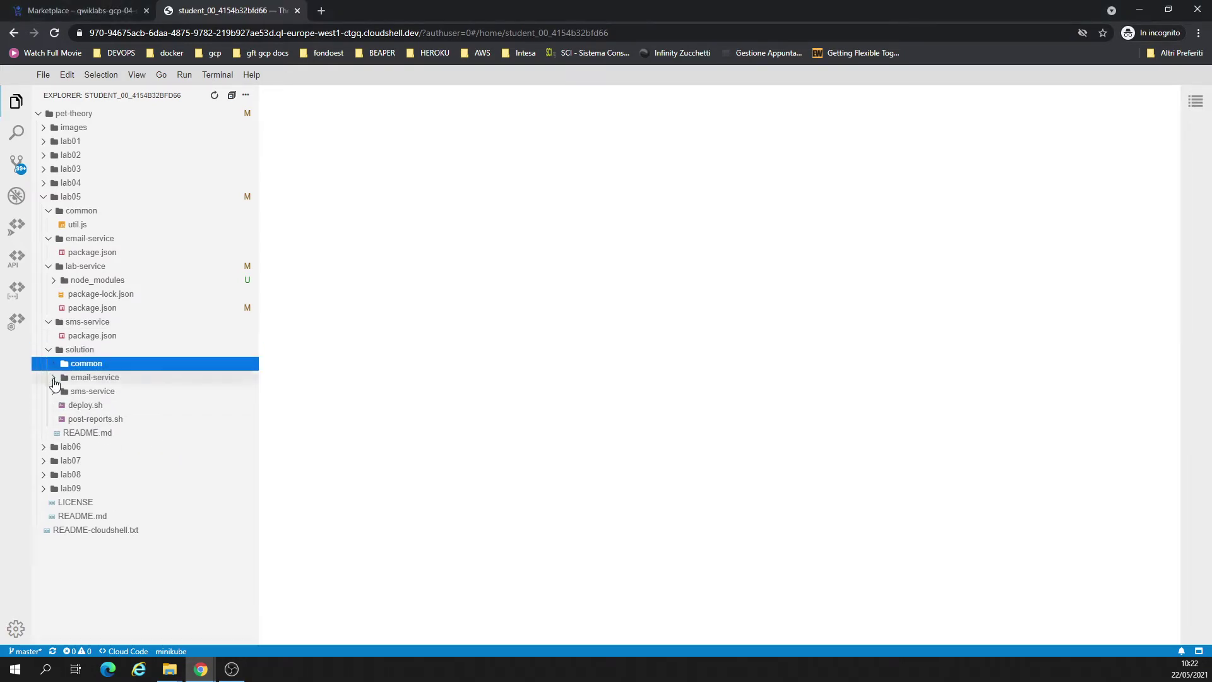
{"action": "left_click", "coordinate": [55, 378]}
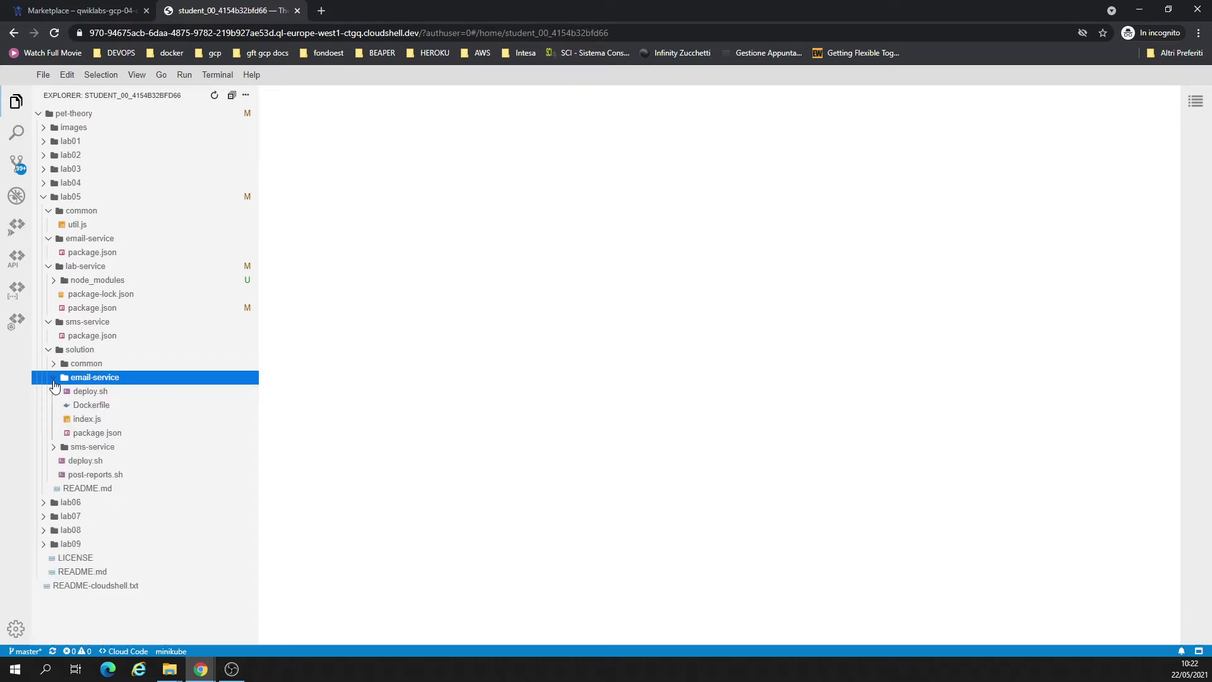
{"action": "left_click", "coordinate": [54, 380]}
{"action": "left_click", "coordinate": [55, 393]}
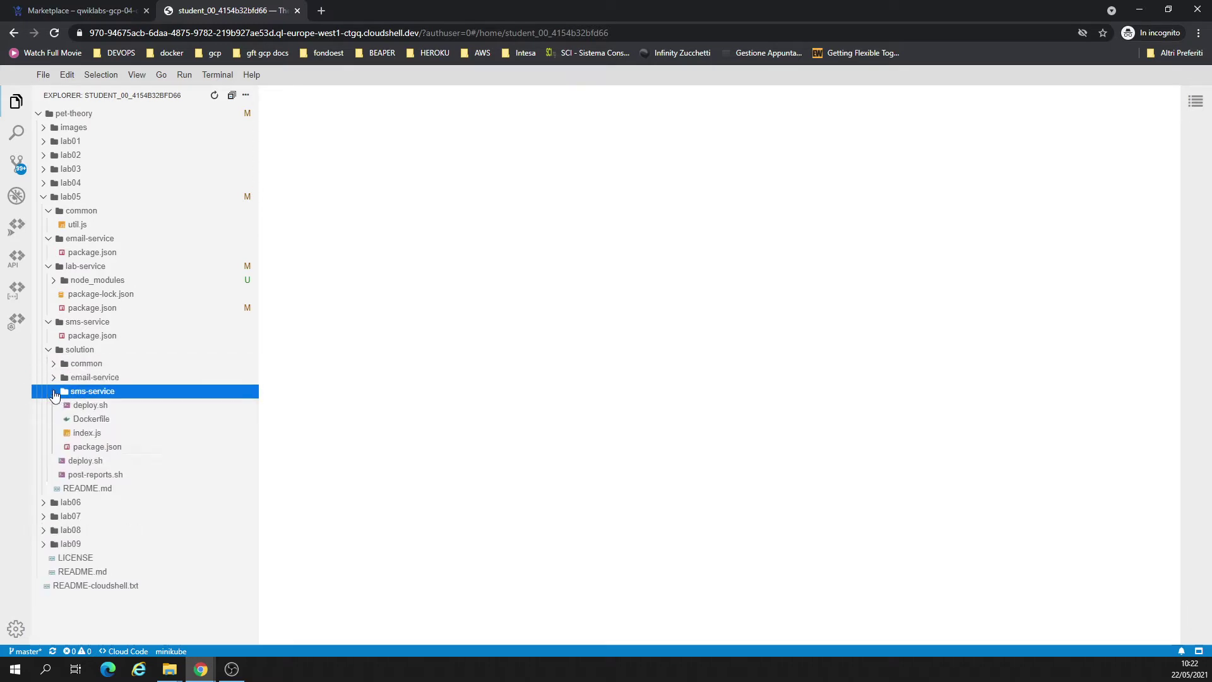
{"action": "left_click", "coordinate": [54, 393]}
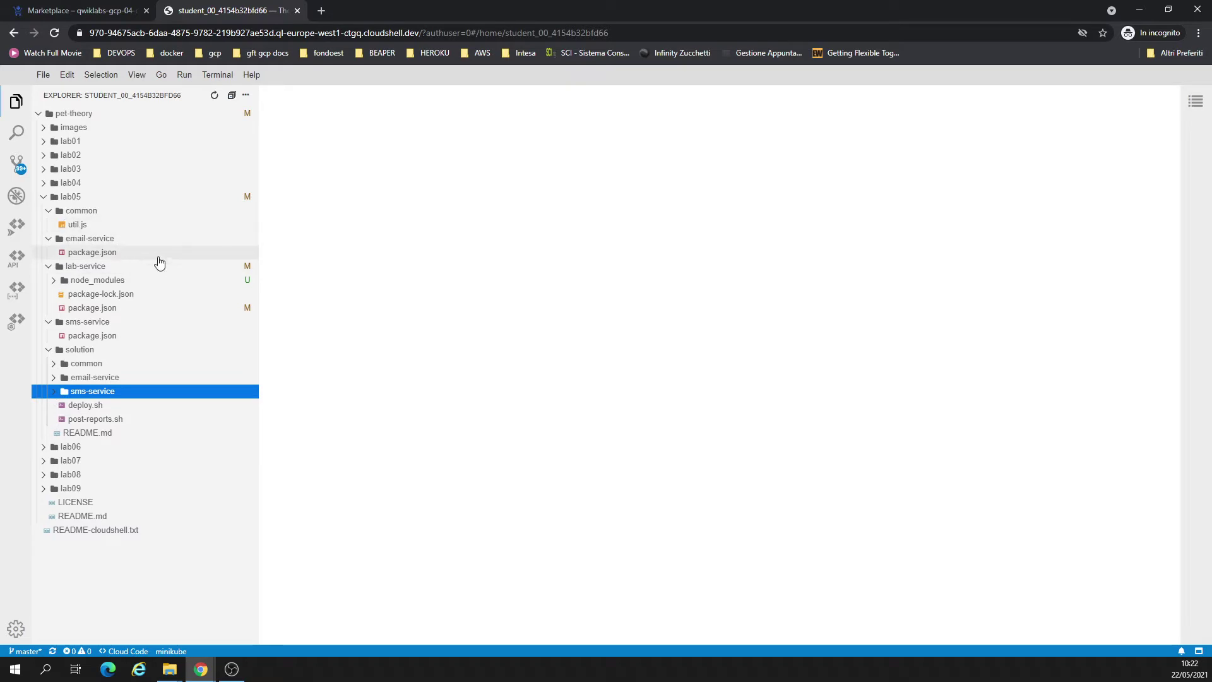
Add "start": "node index.js", as the first entry under scripts in email-service's package.json and save the file.
{"action": "left_click", "coordinate": [94, 253]}
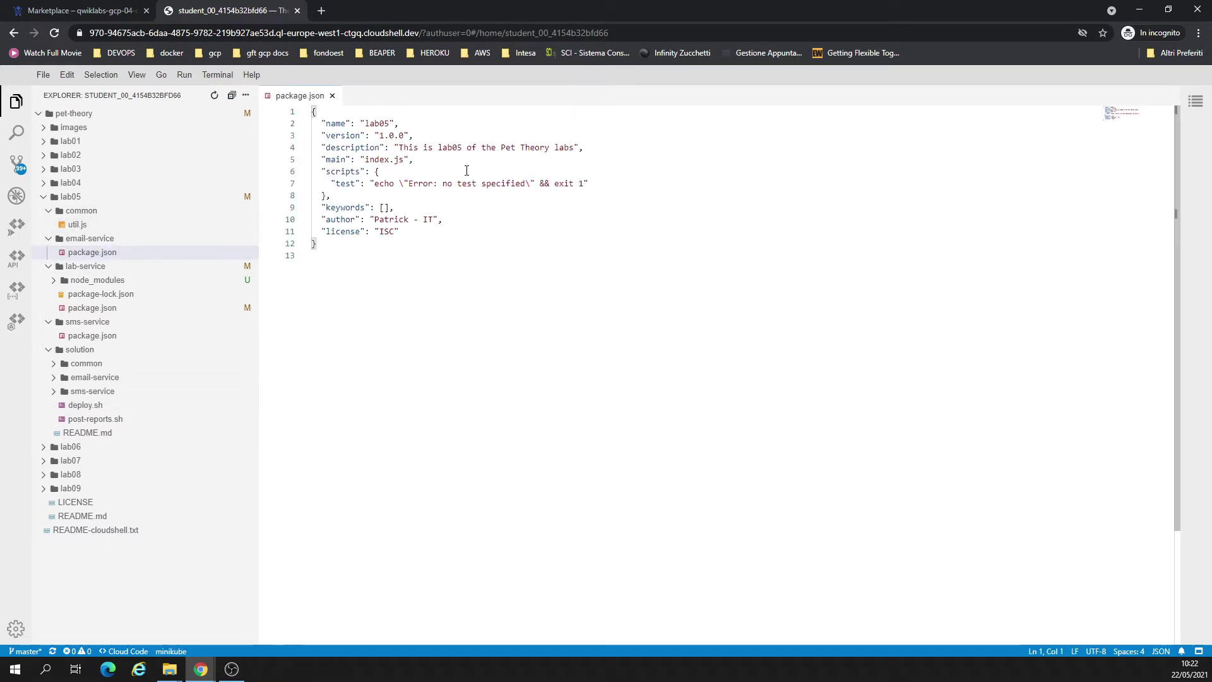
{"action": "left_click", "coordinate": [433, 171]}
{"action": "key", "text": "Return"}
{"action": "type", "text": "\"start\": \"node index.js\","}
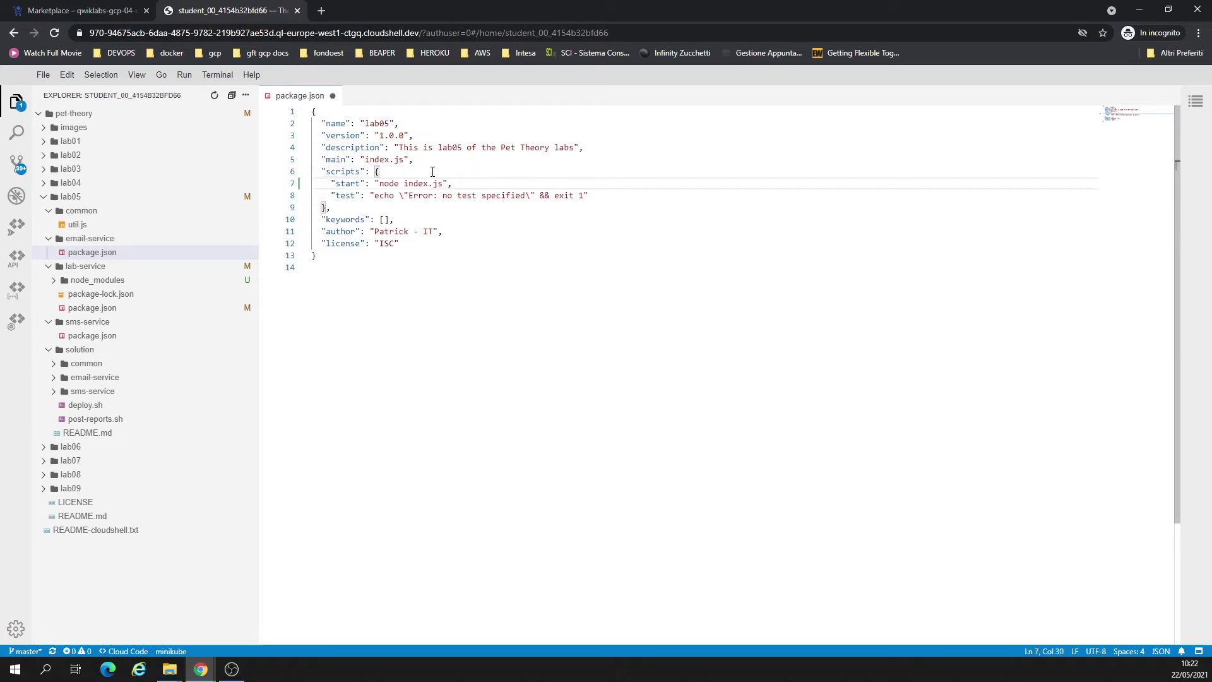
{"action": "key", "text": "ctrl+s"}
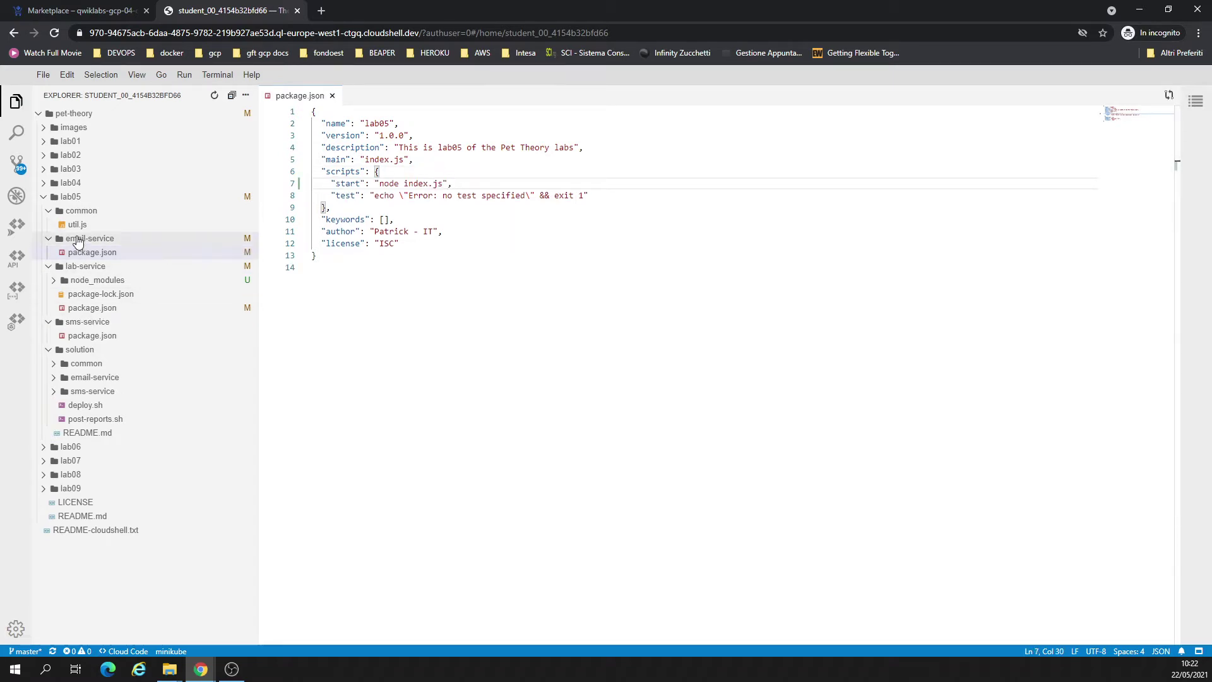
Open lab-service's package.json, add "start": "node index.js", as the first entry under scripts and save the file.
{"action": "left_click", "coordinate": [87, 298]}
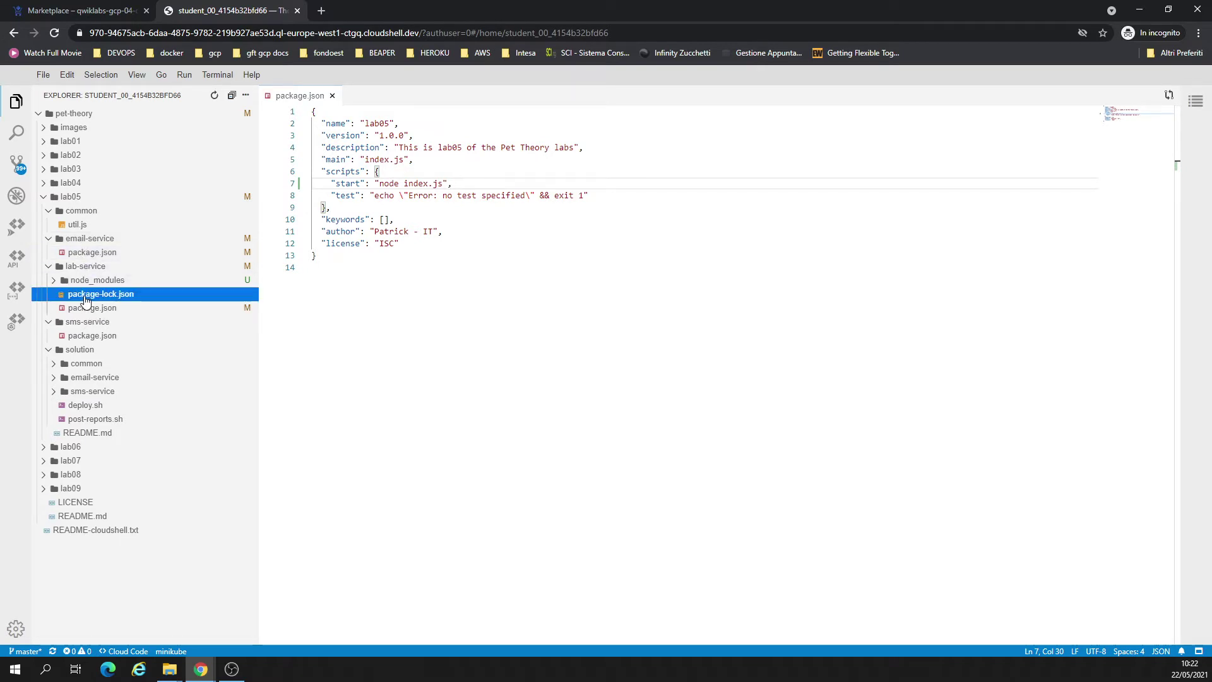
{"action": "left_click", "coordinate": [76, 307]}
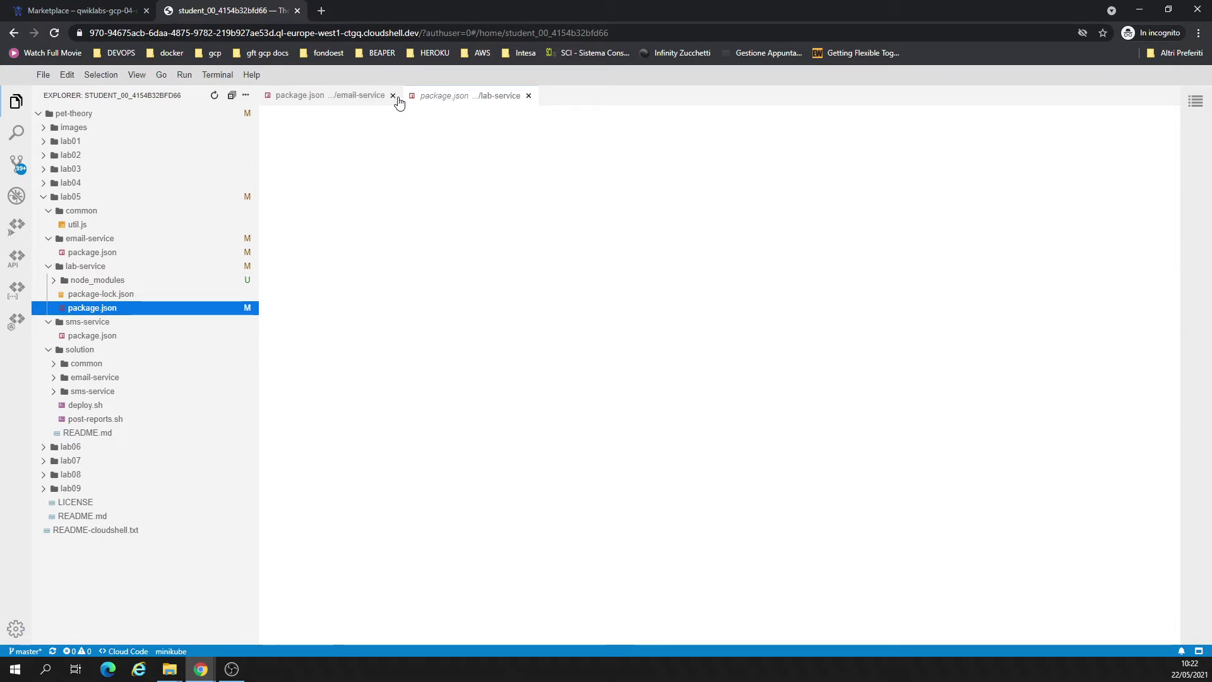
{"action": "left_click", "coordinate": [529, 95]}
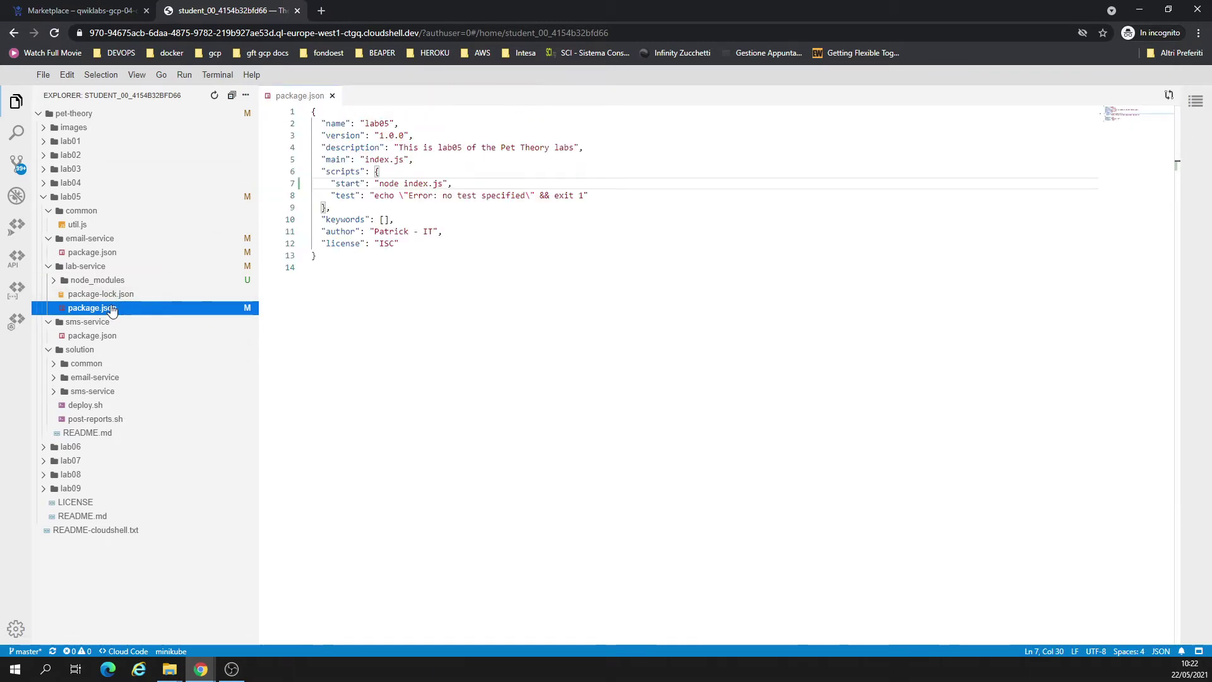
{"action": "double_click", "coordinate": [108, 308]}
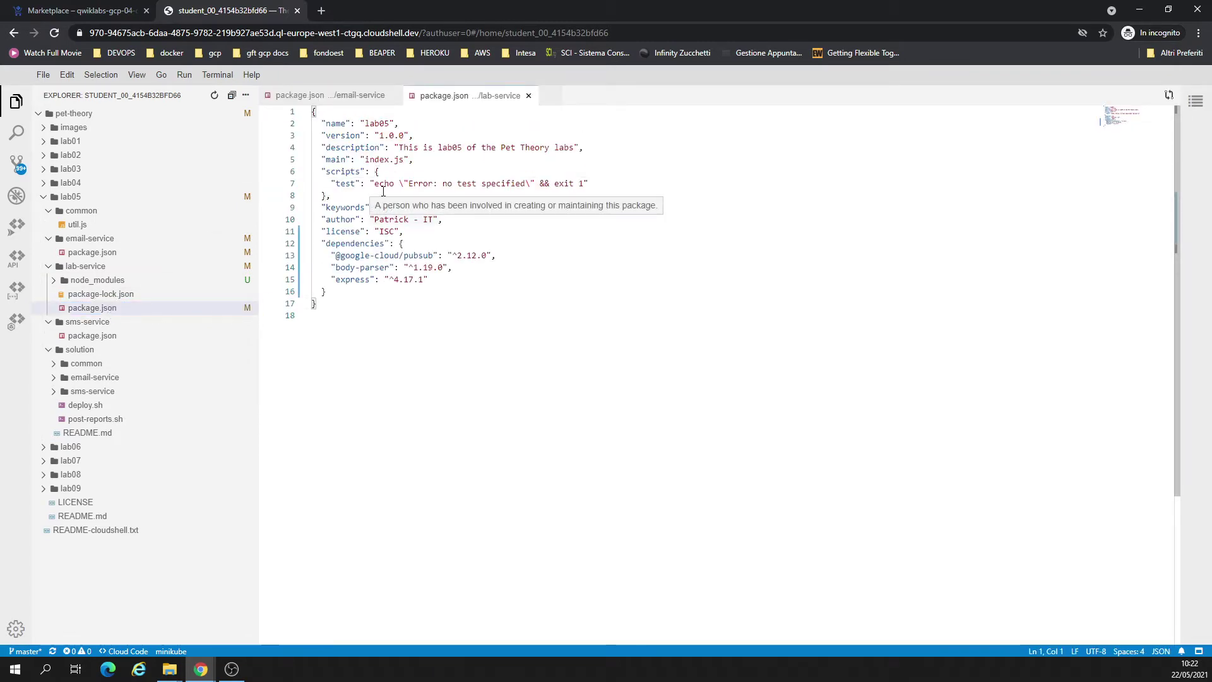
{"action": "left_click", "coordinate": [404, 172]}
{"action": "key", "text": "Return"}
{"action": "type", "text": "\"start\": \"node index.js\","}
{"action": "key", "text": "ctrl+s"}
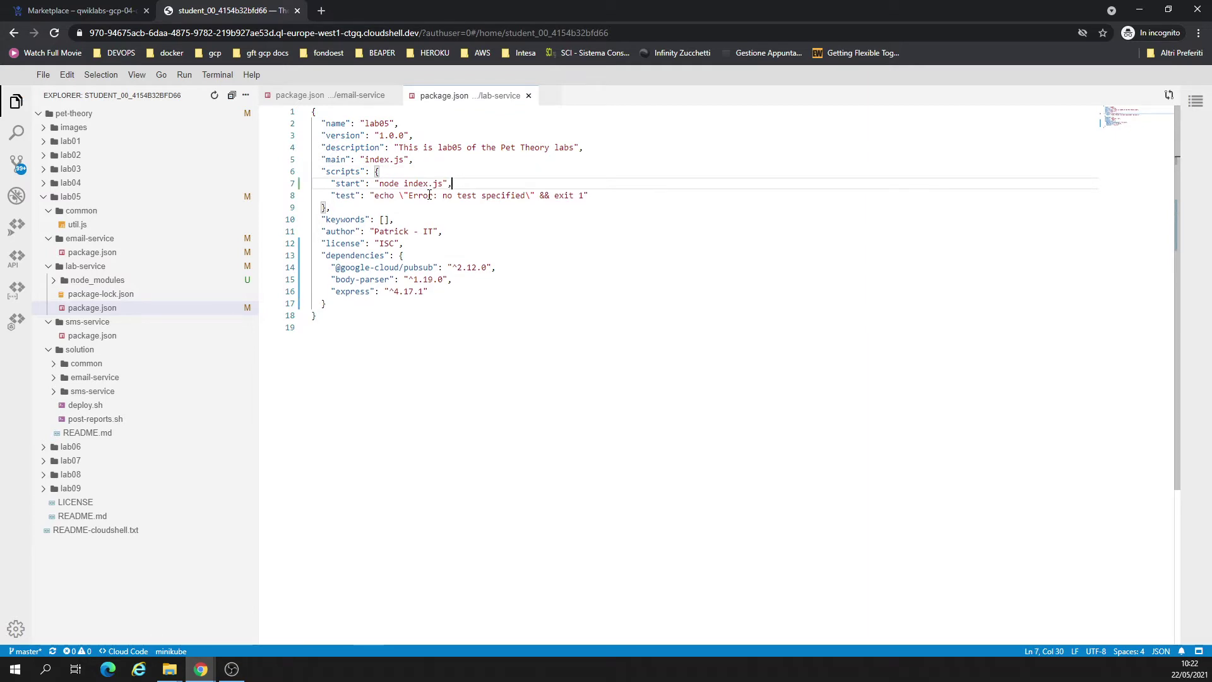
{"action": "left_click", "coordinate": [53, 281]}
{"action": "left_click", "coordinate": [53, 282]}
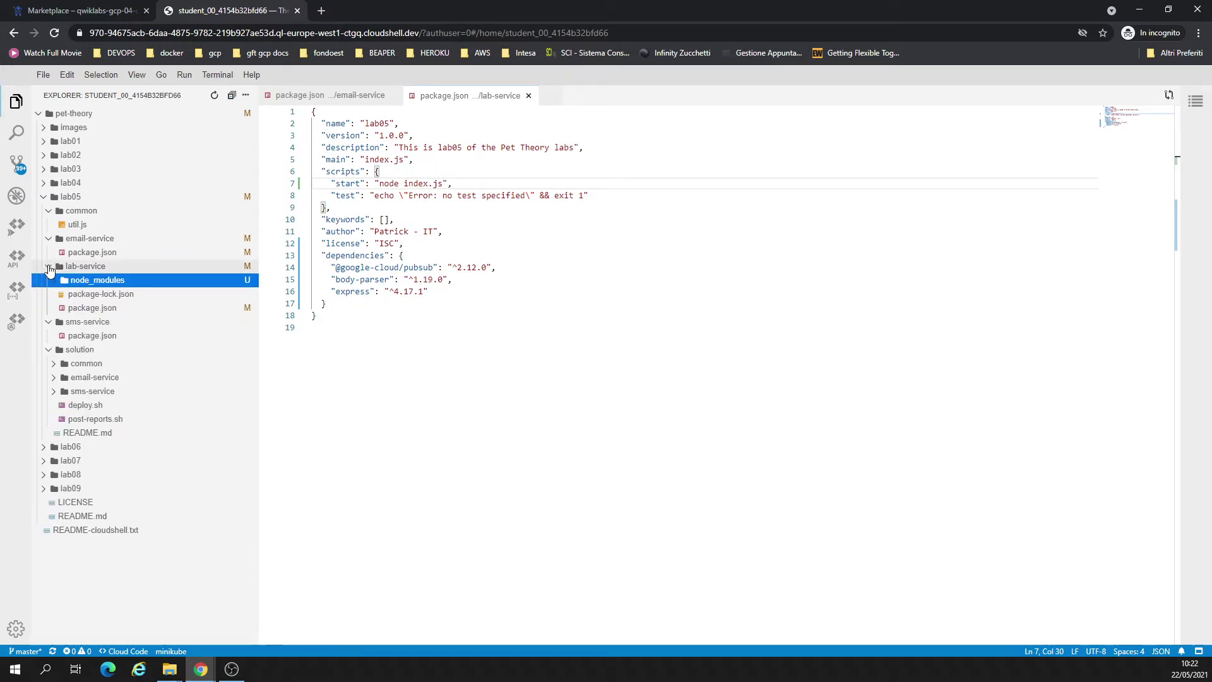
Open sms-service's package.json, add "start": "node index.js", as the first entry under scripts and save the file.
{"action": "left_click", "coordinate": [83, 336]}
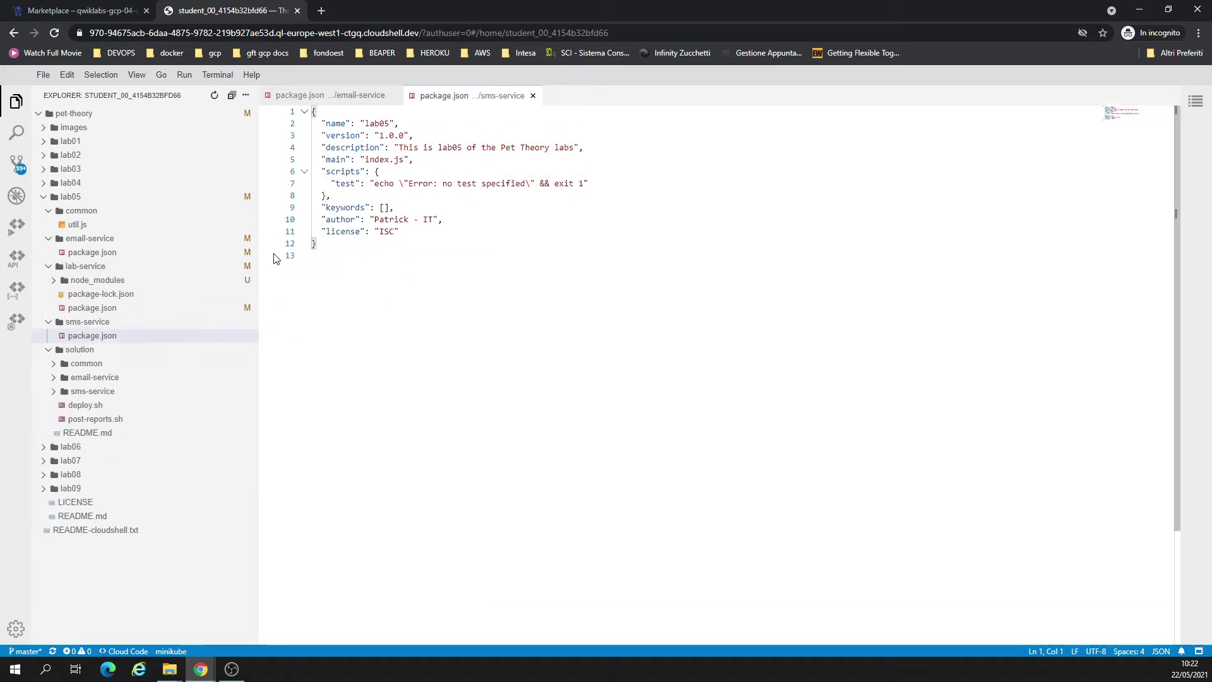
{"action": "left_click", "coordinate": [385, 171]}
{"action": "key", "text": "Return"}
{"action": "type", "text": "\"start\": \"node index.js\","}
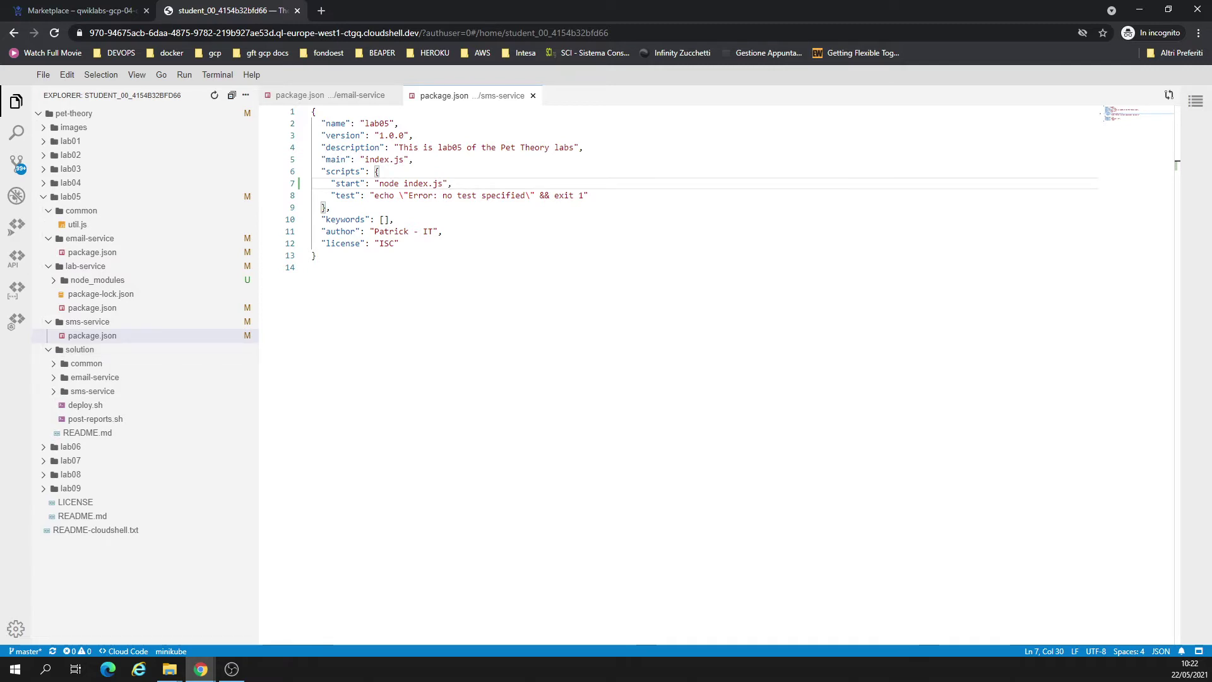
Collapse the common, email-service, lab-service and sms-service folders directly under lab05.
{"action": "left_click", "coordinate": [57, 217]}
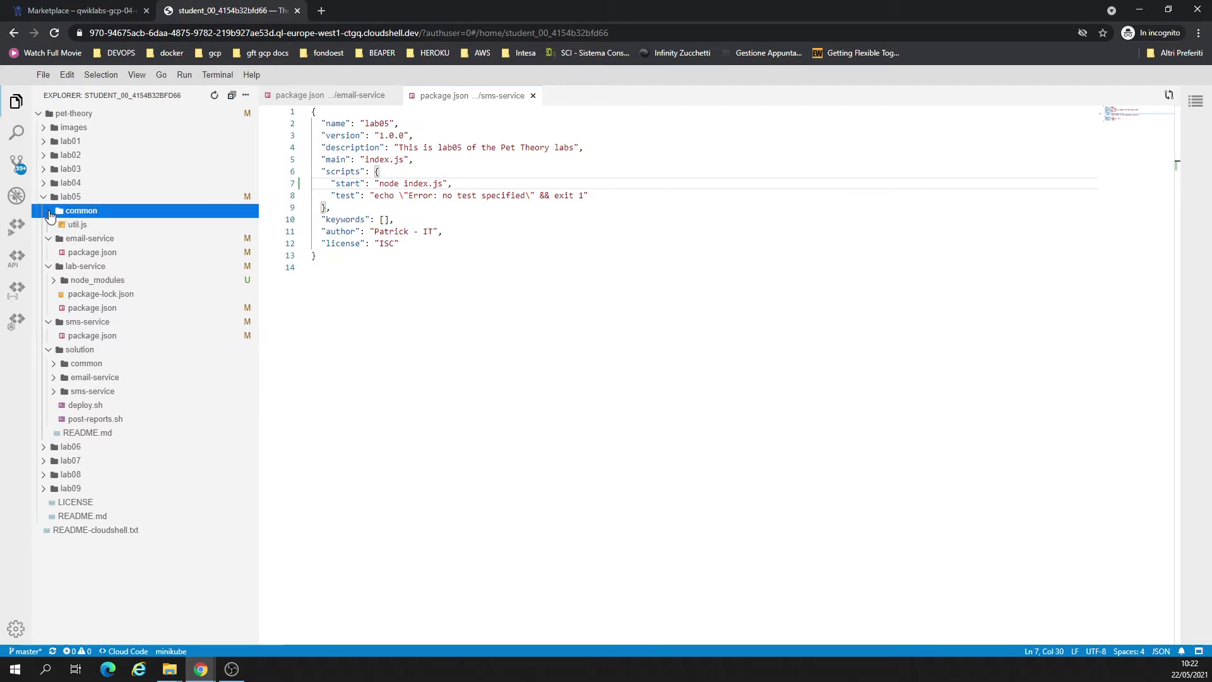
{"action": "left_click", "coordinate": [51, 226]}
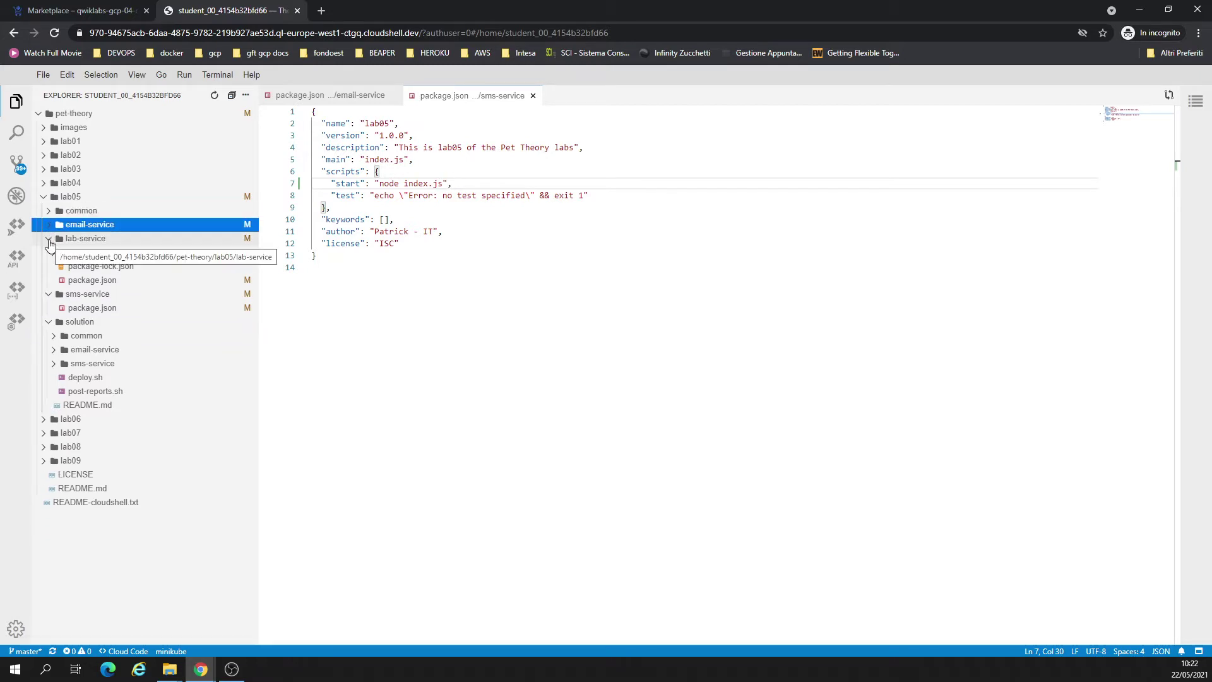
{"action": "left_click", "coordinate": [50, 239]}
{"action": "left_click", "coordinate": [78, 268]}
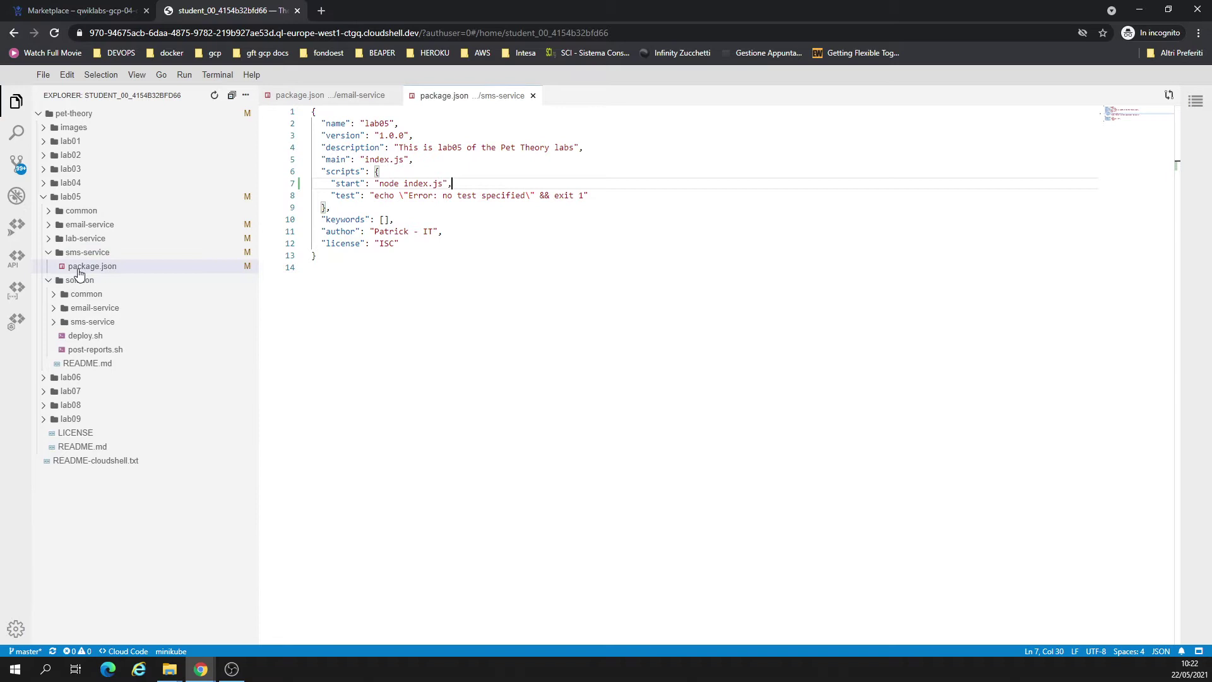
{"action": "left_click", "coordinate": [51, 254]}
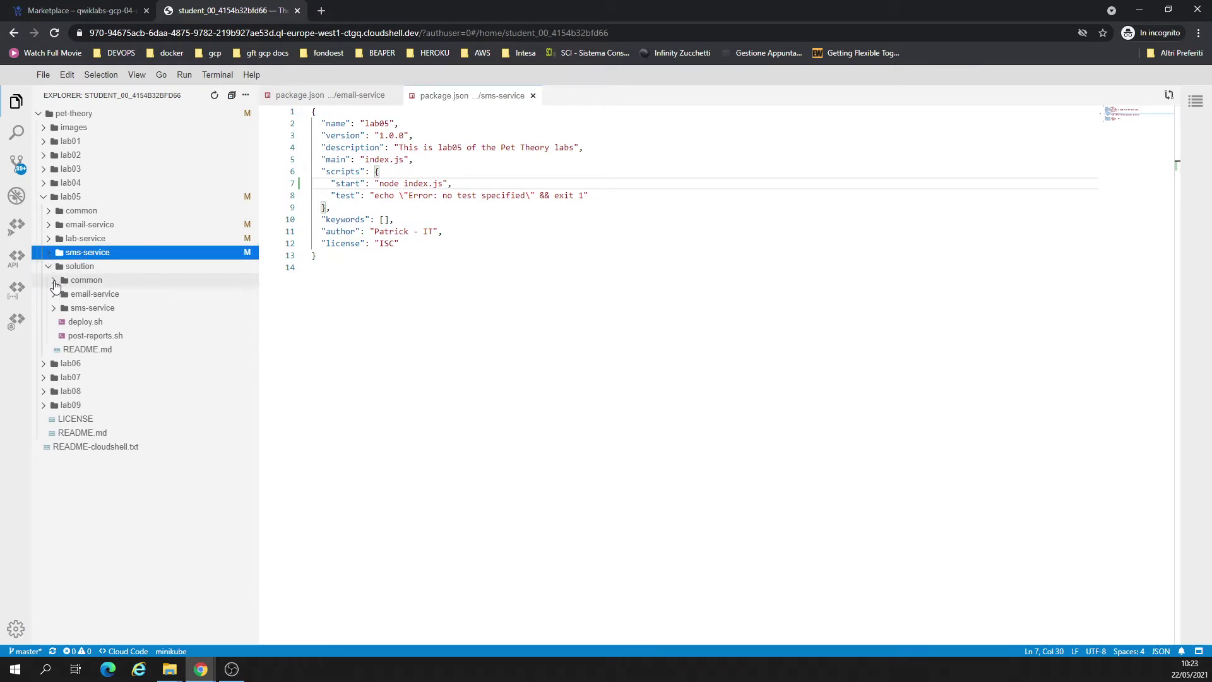
Examine package.json and index.js in the solution's email-service and package.json in its sms-service, closing the sms-service file again.
{"action": "left_click", "coordinate": [54, 282]}
{"action": "left_click", "coordinate": [56, 309]}
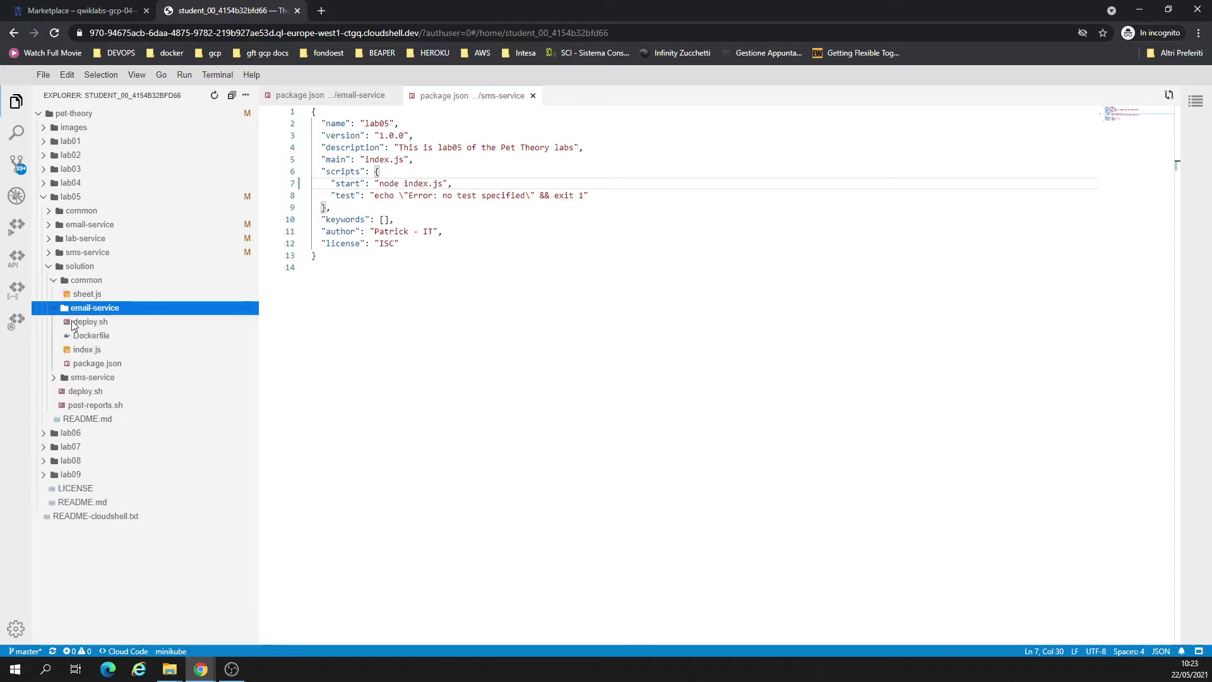
{"action": "left_click", "coordinate": [108, 365]}
{"action": "double_click", "coordinate": [108, 367]}
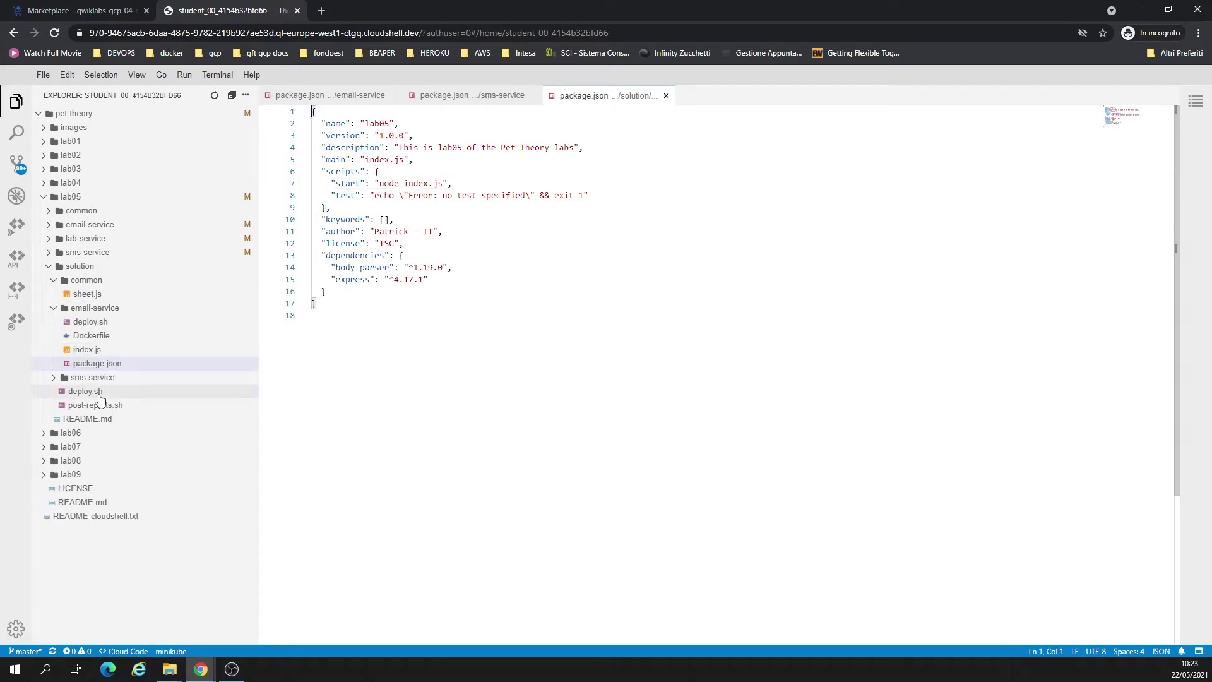
{"action": "left_click", "coordinate": [92, 351]}
{"action": "double_click", "coordinate": [93, 351]}
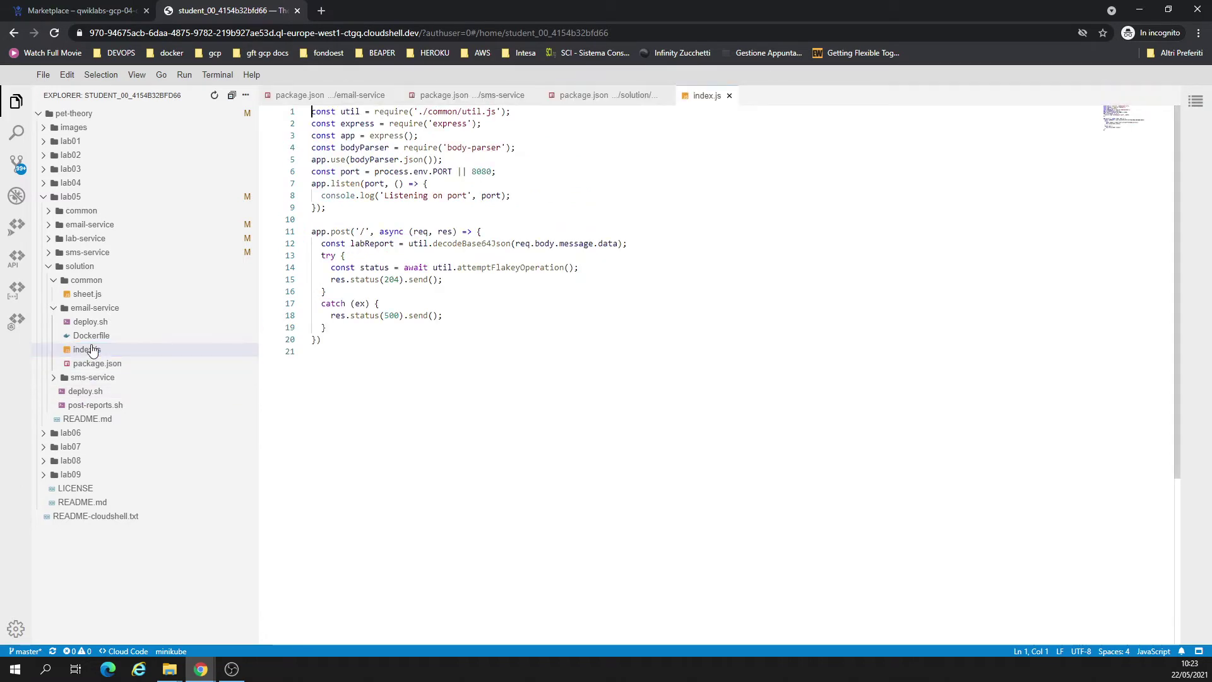
{"action": "left_click", "coordinate": [63, 376]}
{"action": "left_click", "coordinate": [96, 434]}
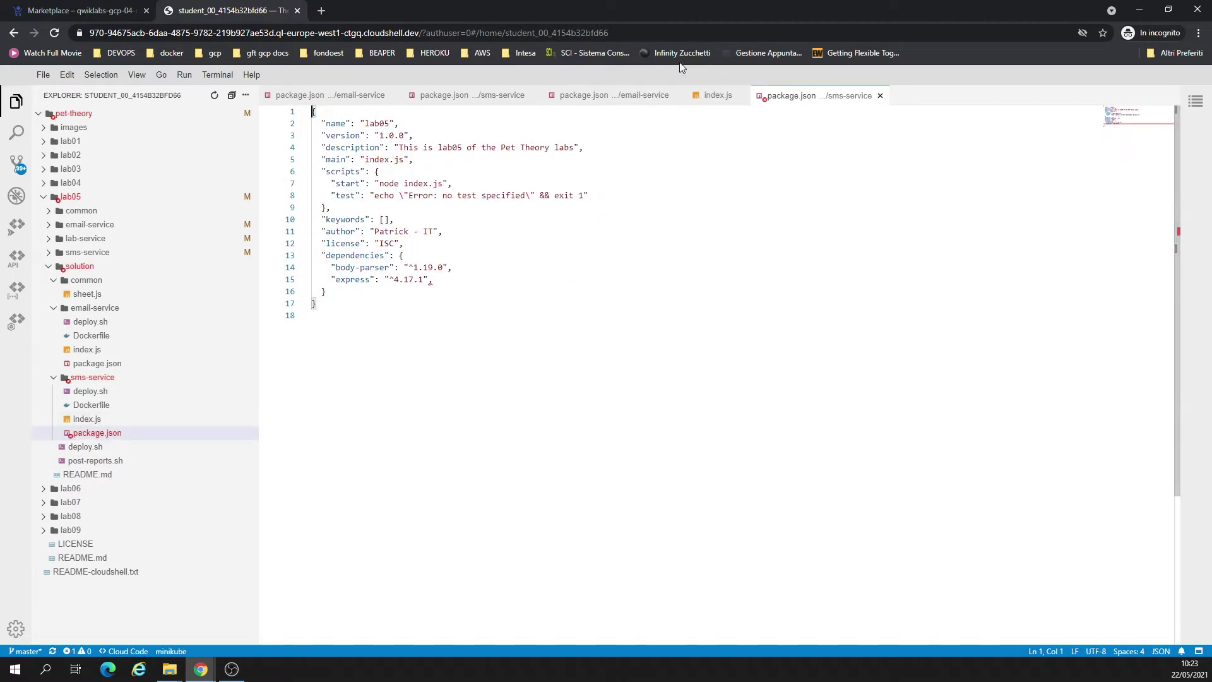
{"action": "left_click", "coordinate": [880, 95]}
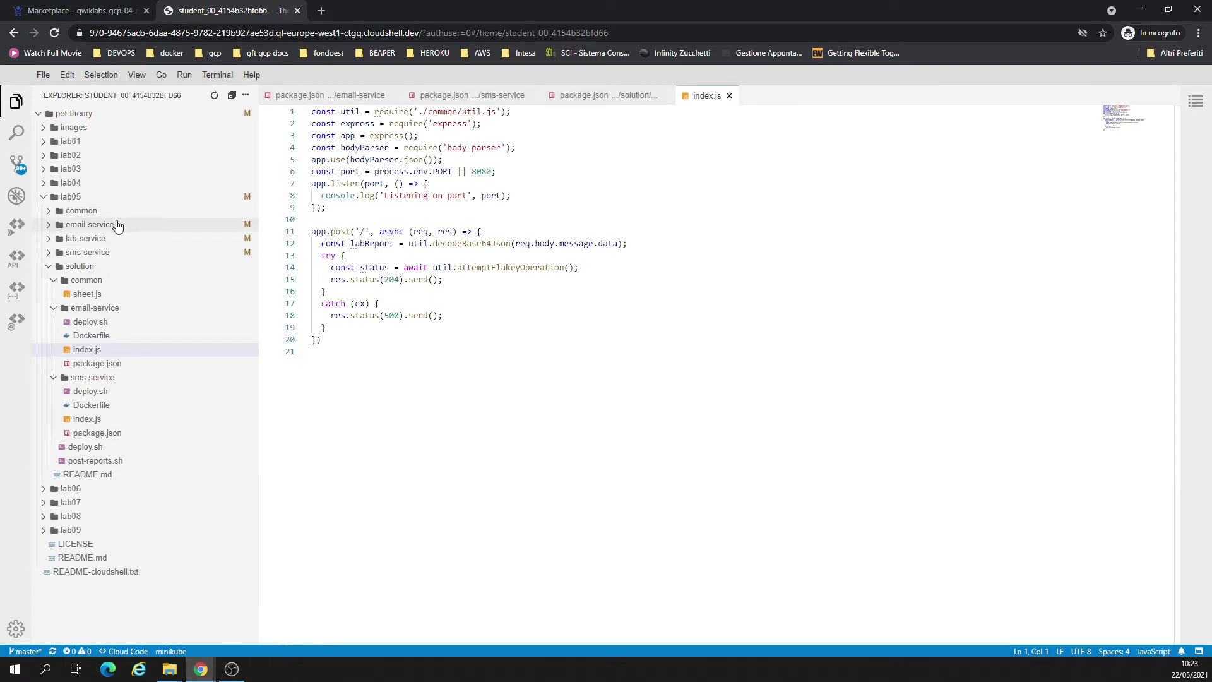
Collapse the solution folder, reopen lab-service's package.json and close all other open files.
{"action": "left_click", "coordinate": [49, 268]}
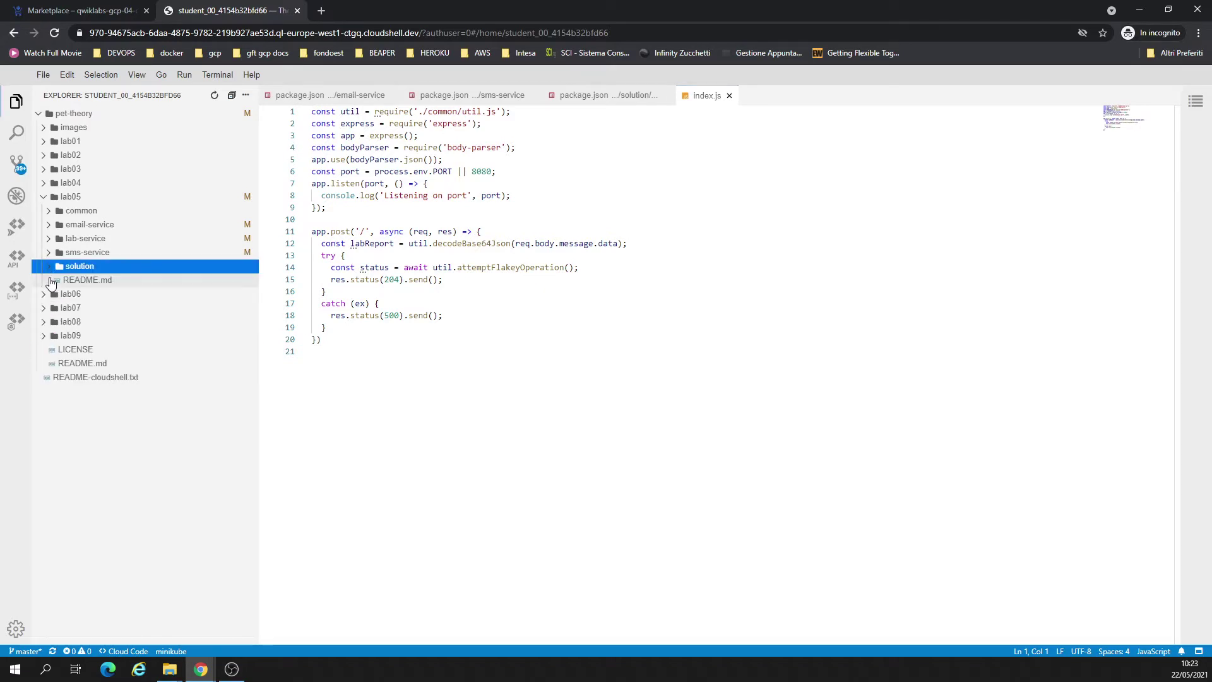
{"action": "left_click", "coordinate": [52, 239]}
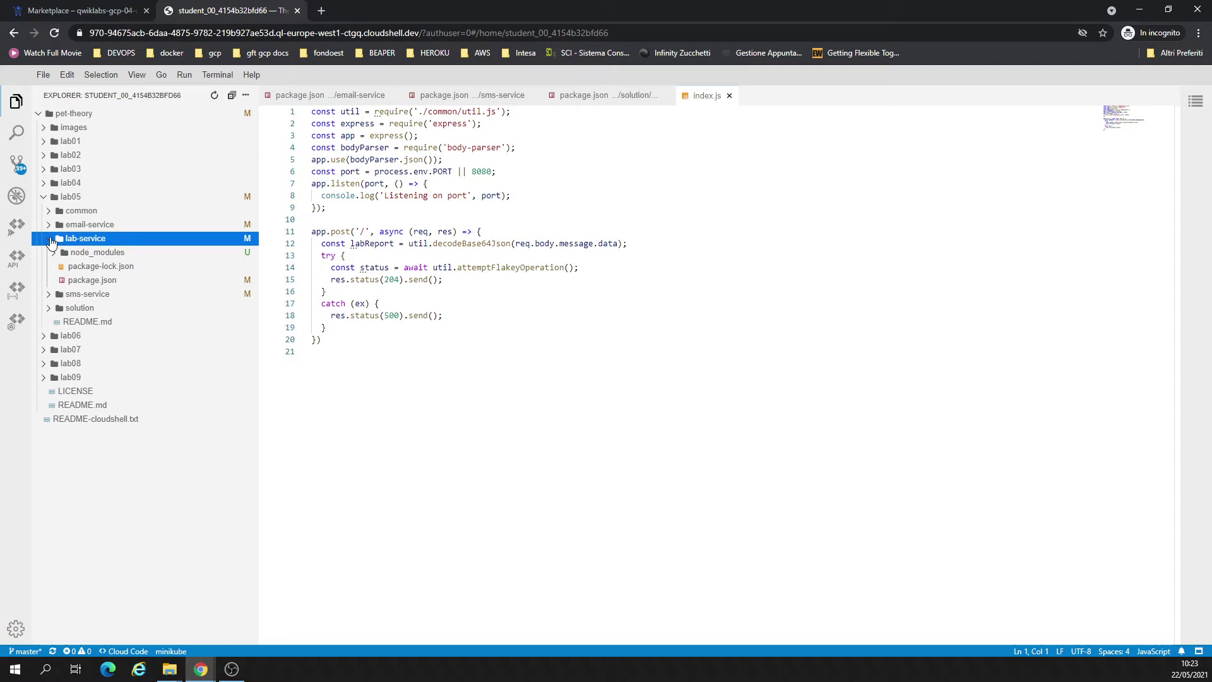
{"action": "left_click", "coordinate": [93, 279]}
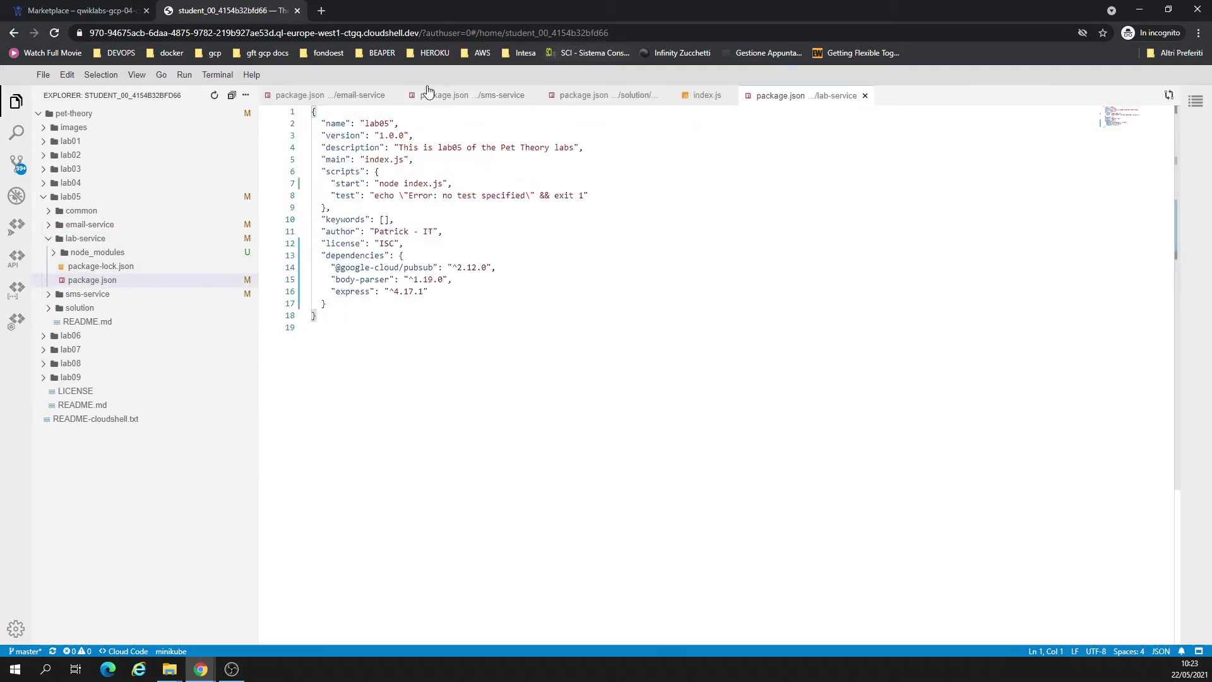
{"action": "left_click", "coordinate": [390, 95]}
{"action": "left_click", "coordinate": [389, 95]}
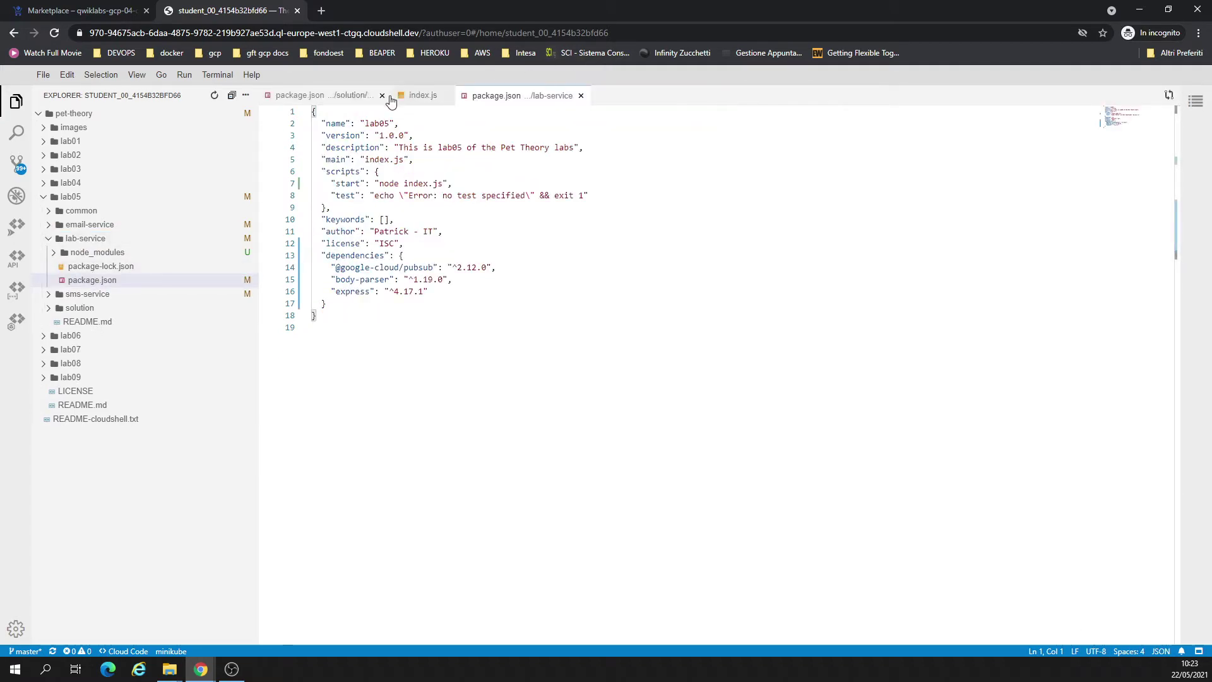
{"action": "left_click", "coordinate": [387, 95]}
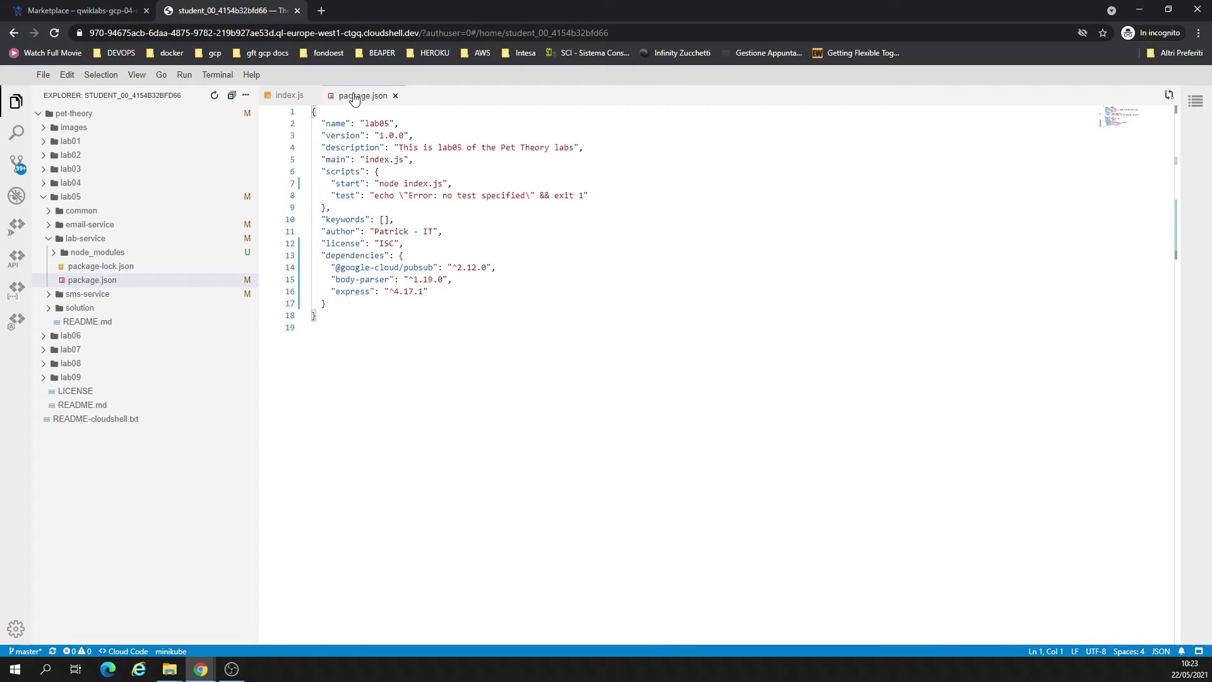
{"action": "left_click", "coordinate": [311, 96]}
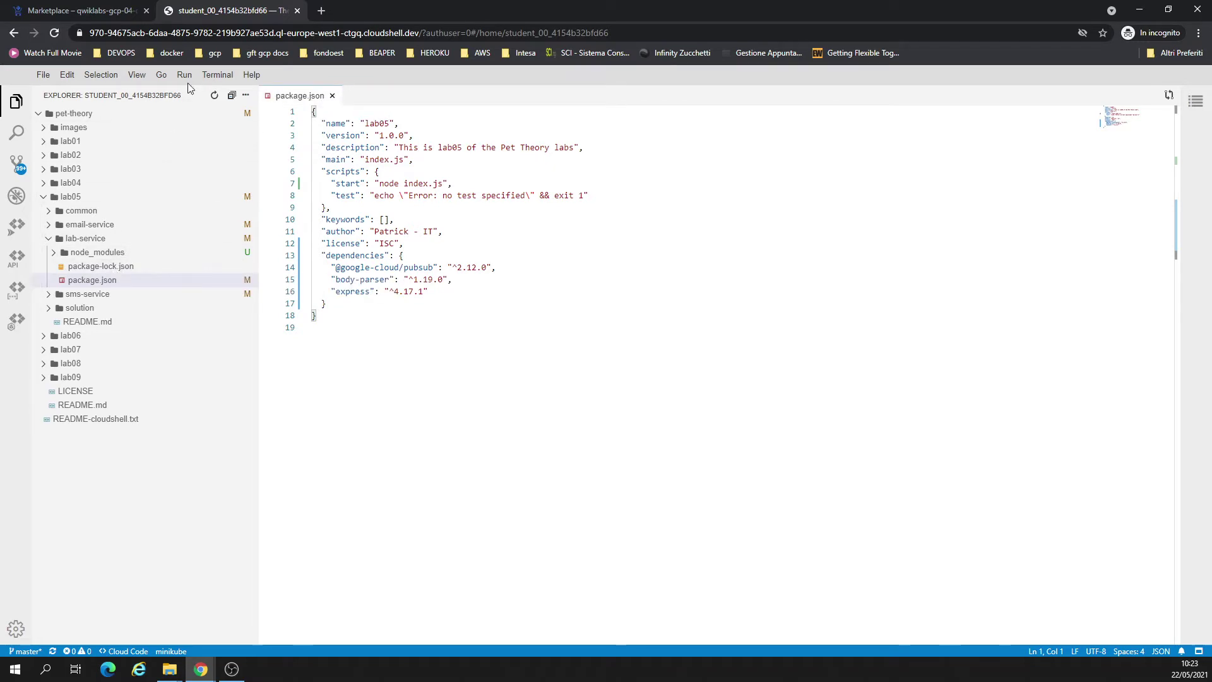
Clear the Cloud Shell terminal, and create a new file named index.js in lab05's lab-service folder in the code editor.
{"action": "left_click", "coordinate": [116, 10]}
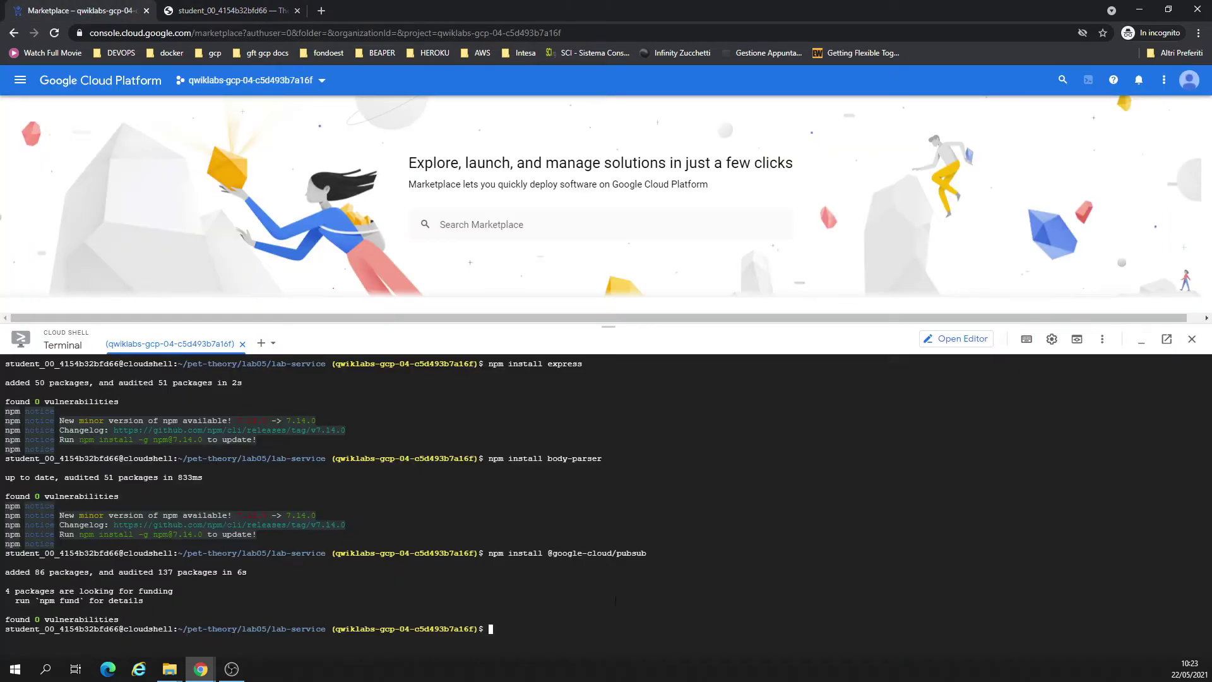
{"action": "key", "text": "ctrl+l"}
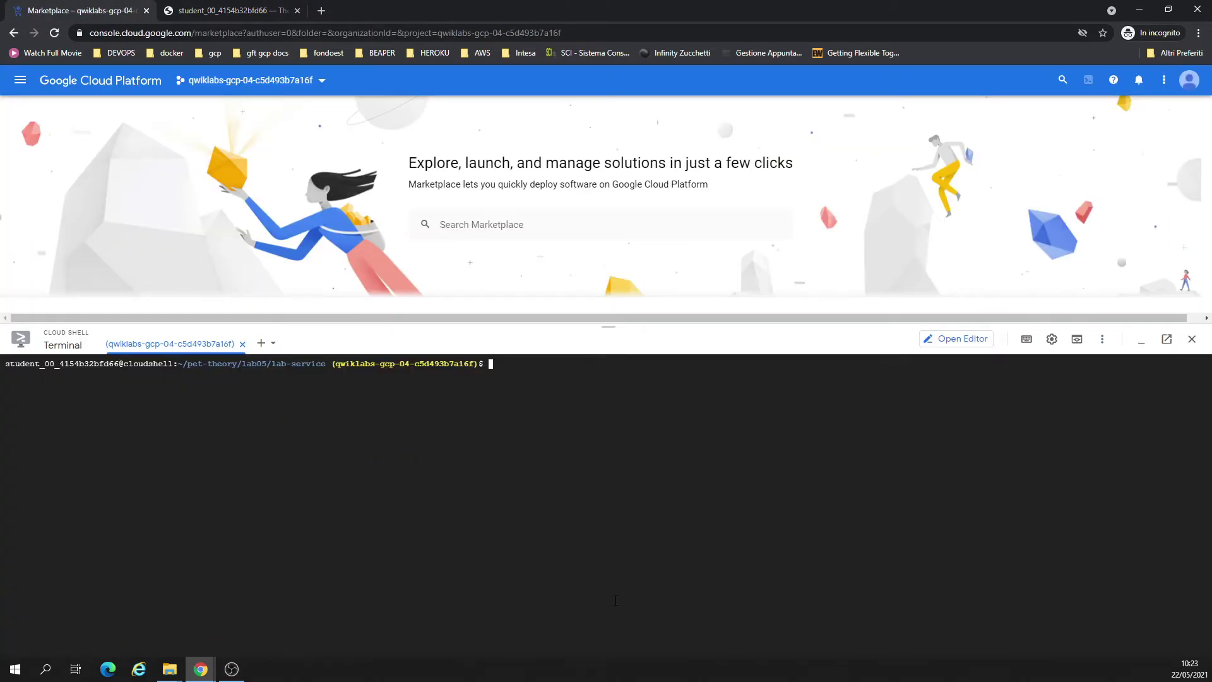
{"action": "left_click", "coordinate": [238, 10]}
{"action": "right_click", "coordinate": [95, 240]}
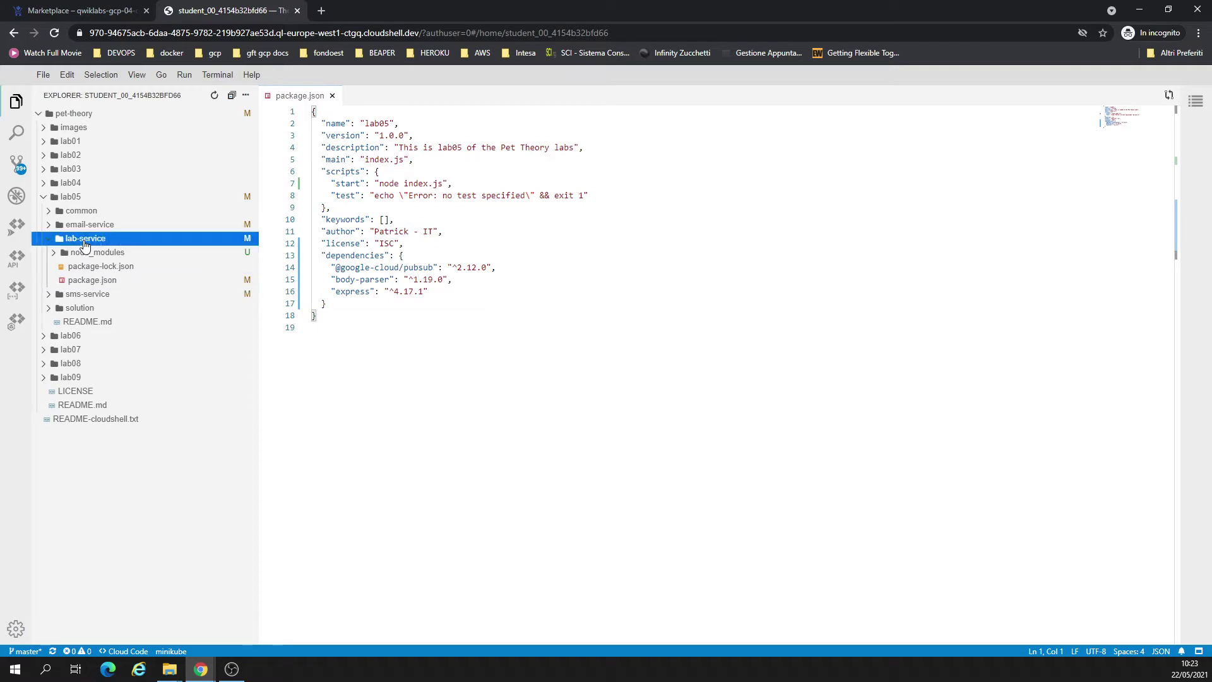
{"action": "left_click", "coordinate": [107, 249]}
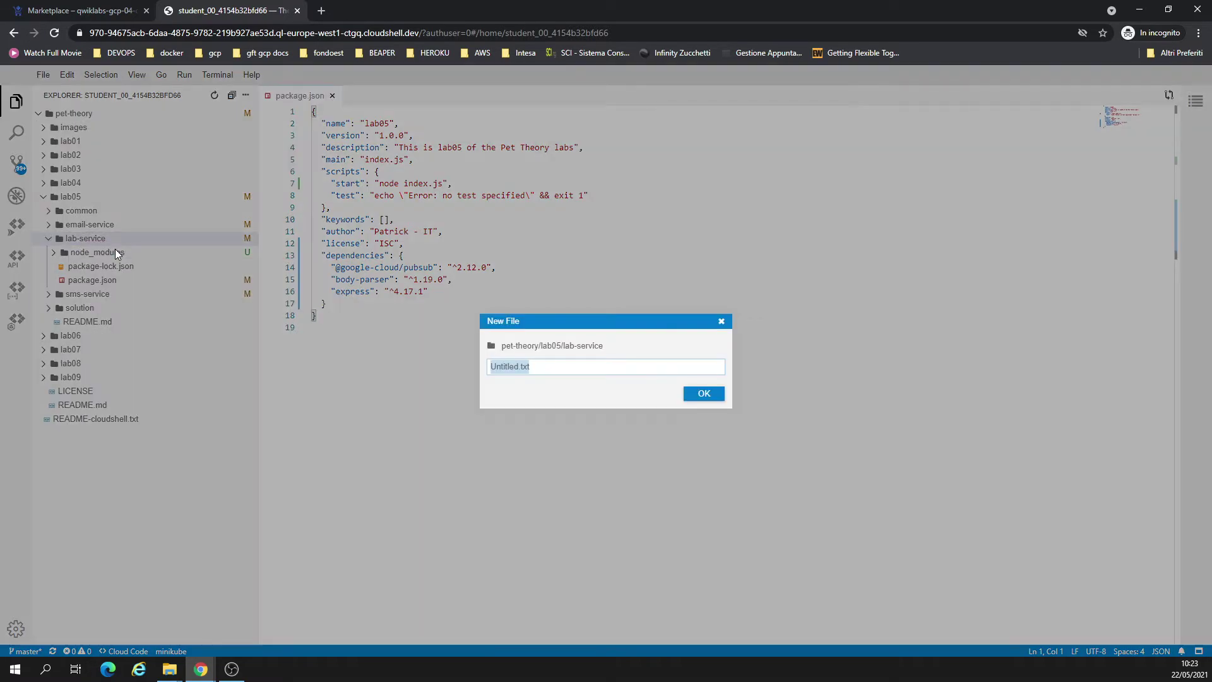
{"action": "type", "text": "INDEX.JS"}
{"action": "key", "text": "BackSpace"}
{"action": "key", "text": "BackSpace"}
{"action": "key", "text": "BackSpace"}
{"action": "key", "text": "BackSpace"}
{"action": "key", "text": "BackSpace"}
{"action": "key", "text": "BackSpace"}
{"action": "key", "text": "BackSpace"}
{"action": "key", "text": "BackSpace"}
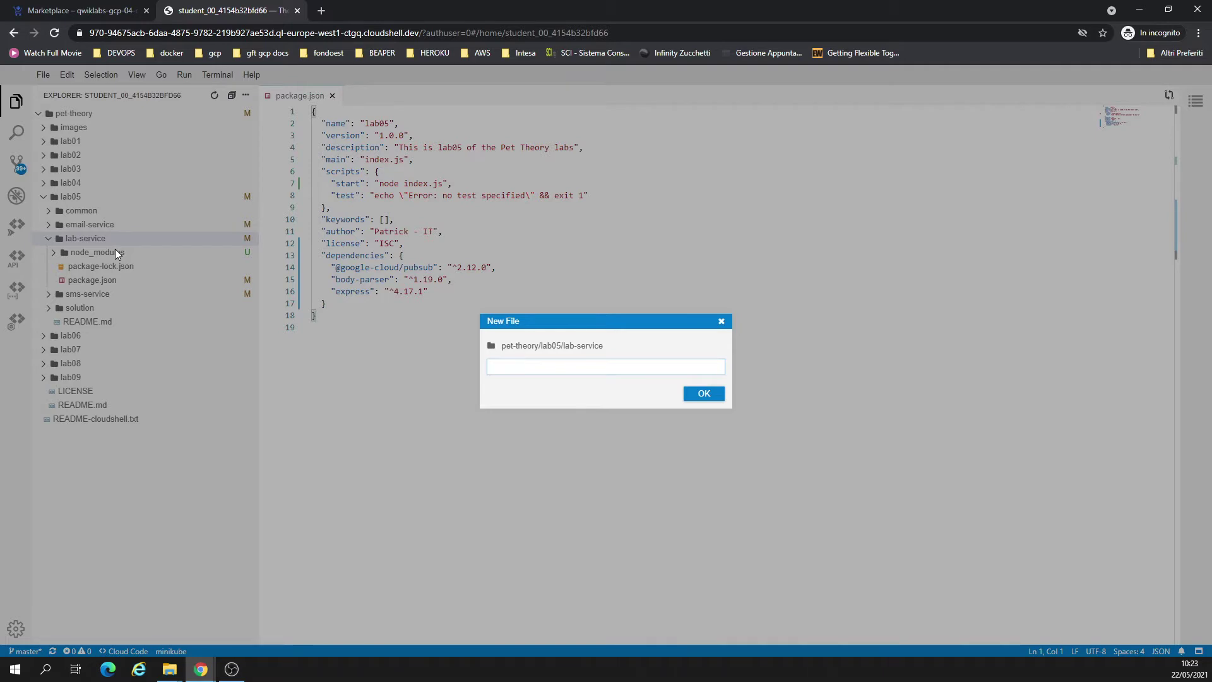
{"action": "type", "text": "index.js"}
{"action": "key", "text": "Return"}
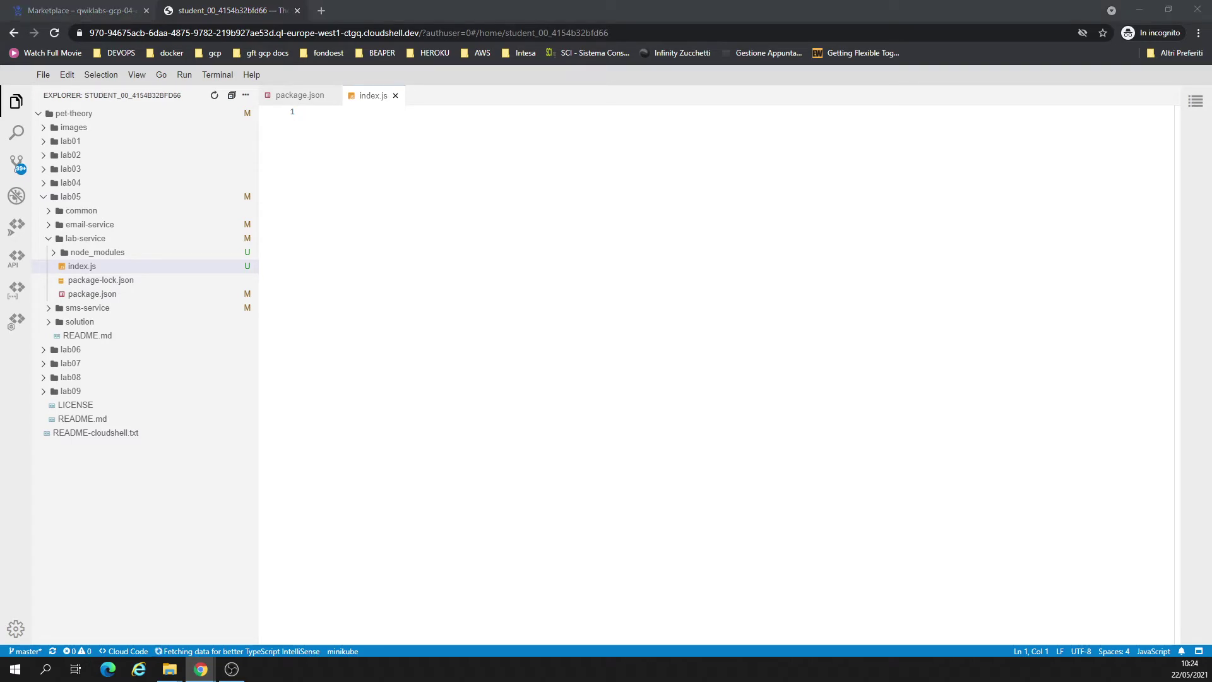
Write index.js as an Express app on port 8080 whose POST / handler publishes the request body to Pub/Sub topic new-lab-report, returning 204 or 500.
{"action": "left_click", "coordinate": [452, 200]}
{"action": "type", "text": "const {PubSub} = require('@google-cloud/pubsub'); const pubsub = new PubSub(); const express = require('express'); const app = express(); const bodyParser = require('body-parser'); app.use(bodyParser.json()); const port = process.env.PORT || 8080;  app.listen(port, () => {   console.log('Listening on port', port); });  app.post('/', async (req, res) => {   try {     const labReport = req.body;     await publishPubSubMessage(labReport);     res.status(204).send();   }   catch (ex) {     console.log(ex);     res.status(500).send(ex);   } })  async function publishPubSubMessage(labReport) {   const buffer = Buffer.from(JSON.stringify(labReport));   await pubsub.topic('new-lab-report').publish(buffer); }"}
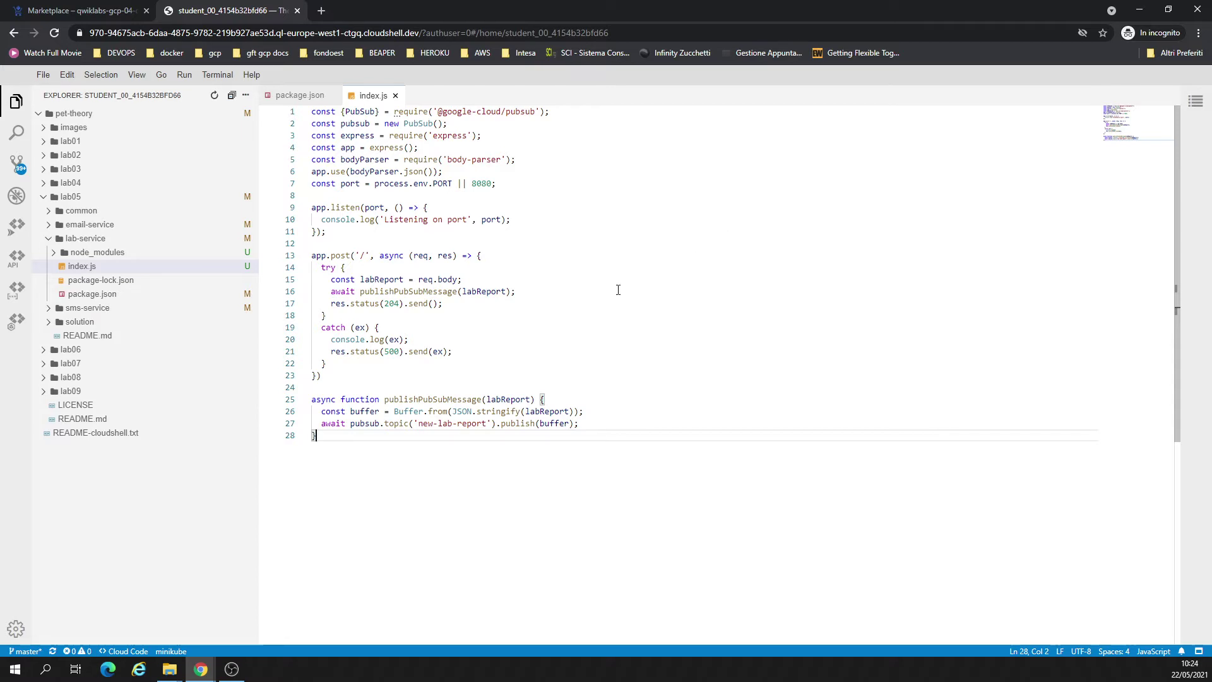
{"action": "left_click_drag", "start_coordinate": [330, 279], "coordinate": [541, 288]}
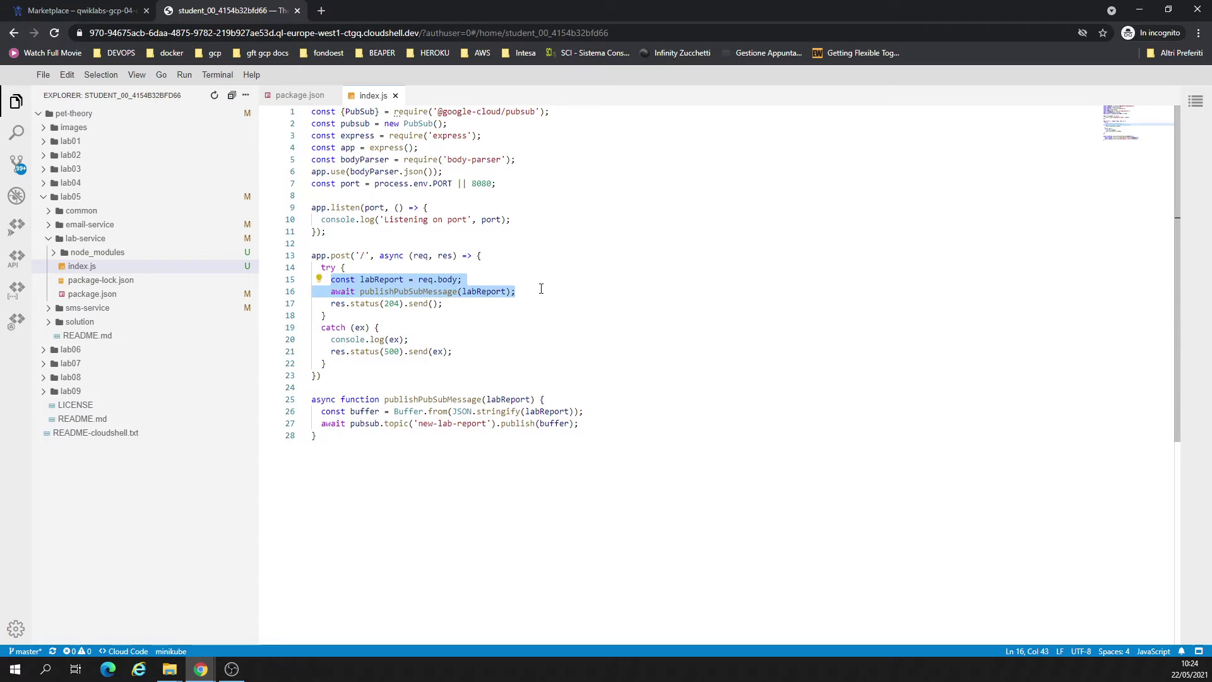
Create a new file named Dockerfile in the lab-service folder.
{"action": "right_click", "coordinate": [77, 244]}
{"action": "left_click", "coordinate": [80, 246]}
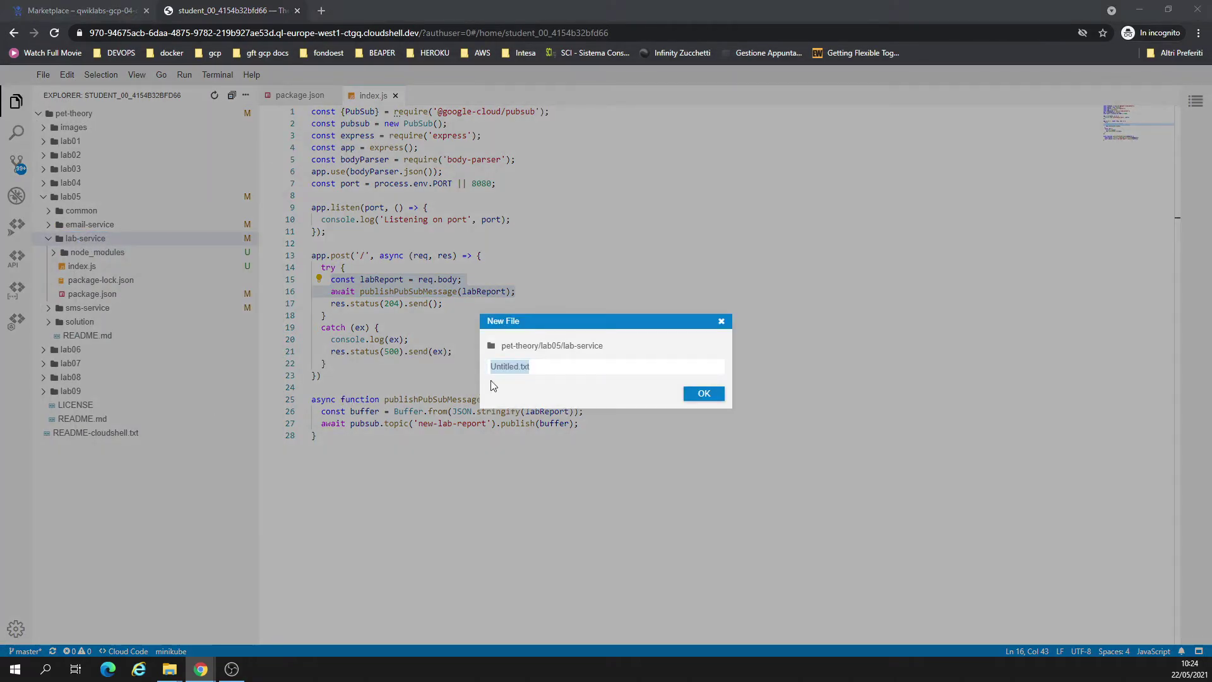
{"action": "left_click", "coordinate": [515, 367]}
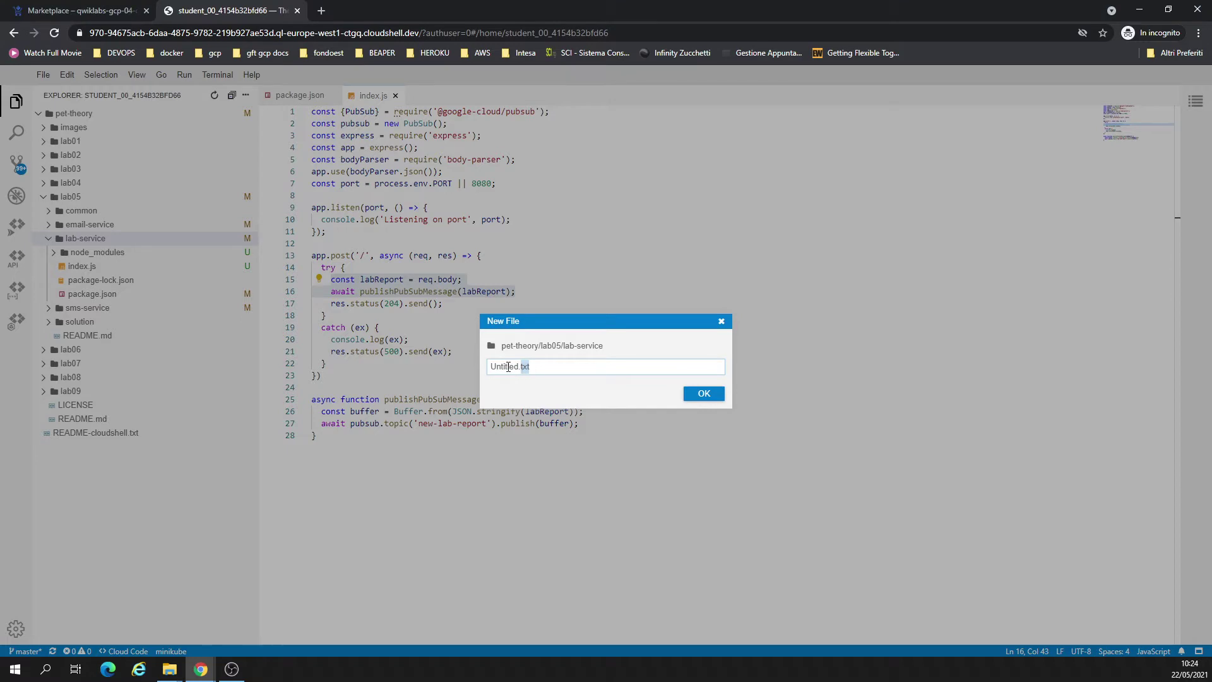
{"action": "key", "text": "BackSpace"}
{"action": "key", "text": "BackSpace"}
{"action": "key", "text": "BackSpace"}
{"action": "key", "text": "BackSpace"}
{"action": "key", "text": "BackSpace"}
{"action": "key", "text": "BackSpace"}
{"action": "key", "text": "BackSpace"}
{"action": "key", "text": "BackSpace"}
{"action": "key", "text": "BackSpace"}
{"action": "key", "text": "BackSpace"}
{"action": "key", "text": "BackSpace"}
{"action": "key", "text": "BackSpace"}
{"action": "type", "text": "Dockerfile"}
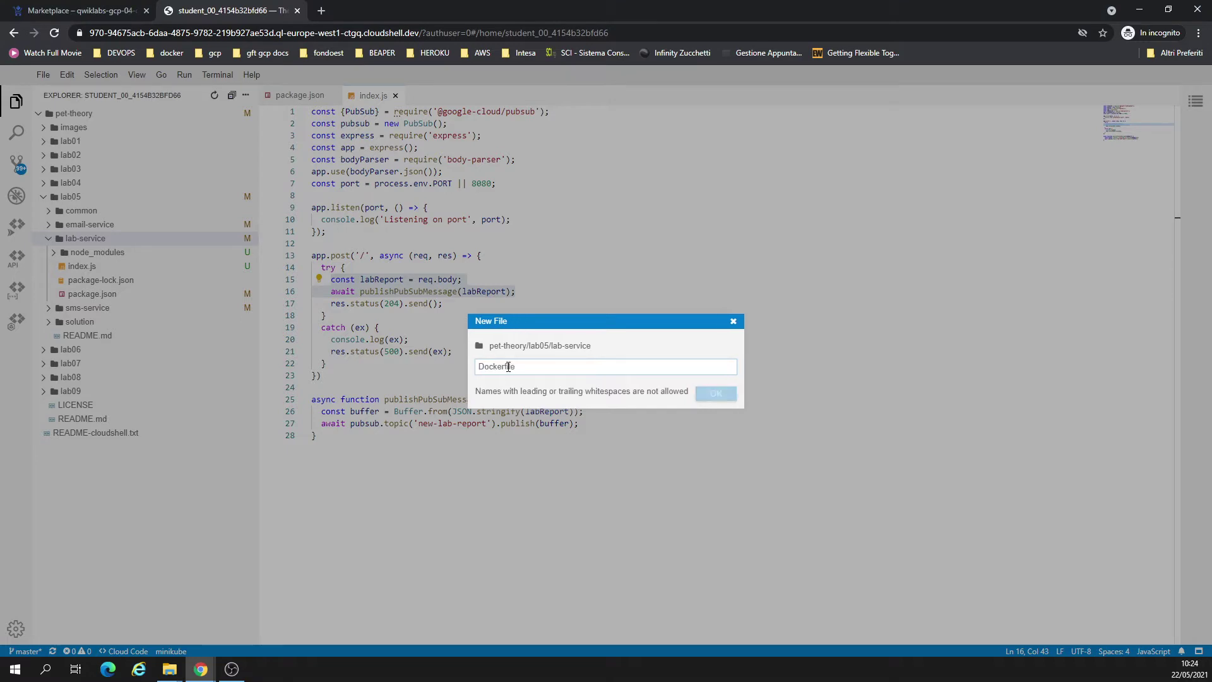
{"action": "key", "text": "BackSpace"}
{"action": "left_click", "coordinate": [716, 393]}
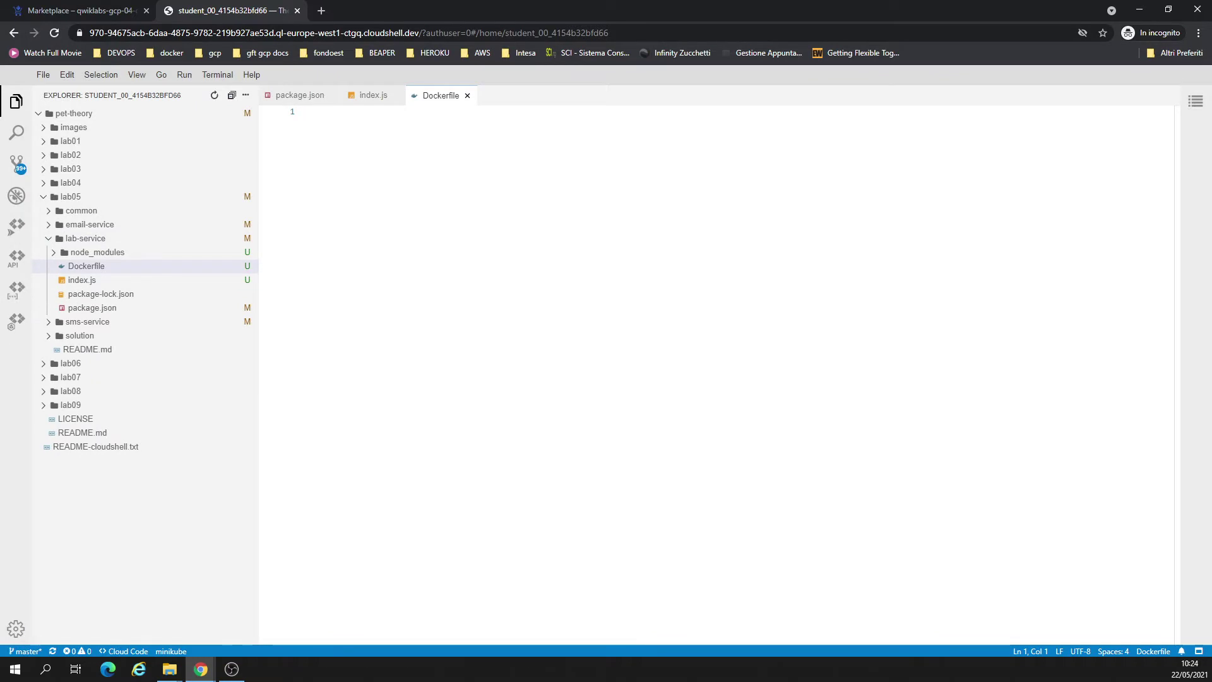
Fill the Dockerfile with FROM node:10, WORKDIR /usr/src/app, COPY package.json package*.json ./, RUN npm install --only=production, COPY . ., CMD [ "npm", "start" ] and save.
{"action": "left_click", "coordinate": [431, 266]}
{"action": "type", "text": "FROM node:10 WORKDIR /usr/src/app COPY package.json package*.json ./ RUN npm install --only=production COPY . . CMD [ \"npm\", \"start\" ]"}
{"action": "key", "text": "ctrl+s"}
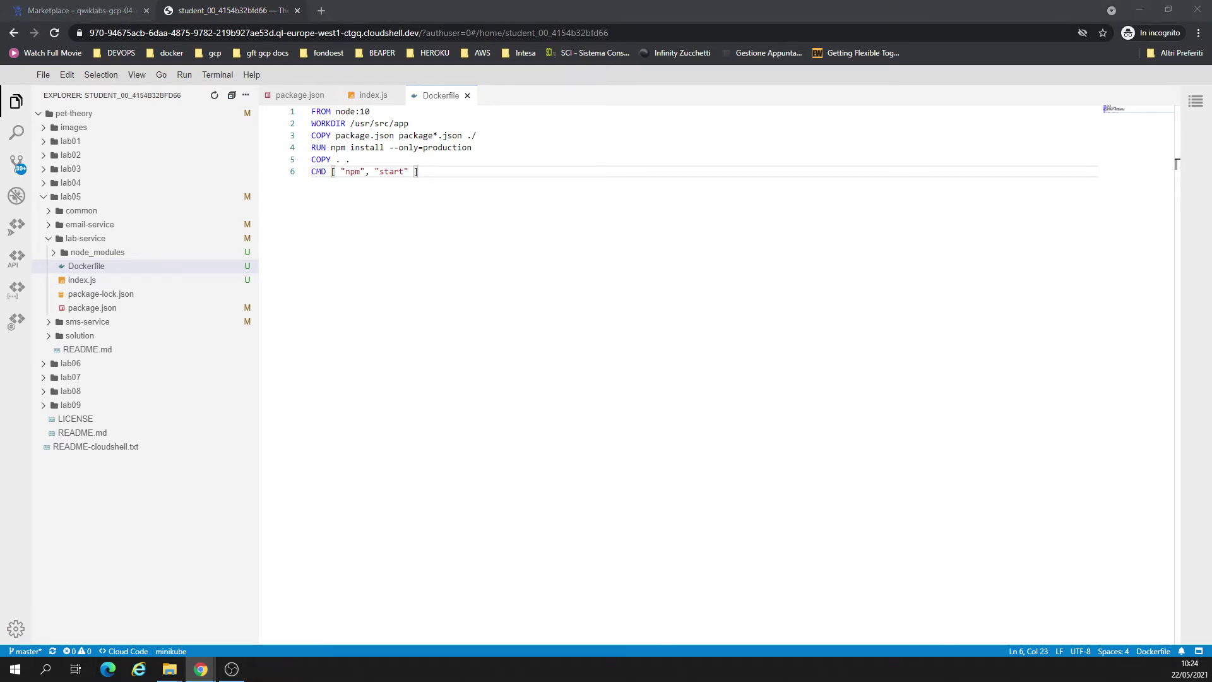
Switch to the Cloud Shell terminal and print the GOOGLE_CLOUD_PROJECT and DEVSHELL_PROJECT_ID variables with echo.
{"action": "left_click", "coordinate": [82, 7]}
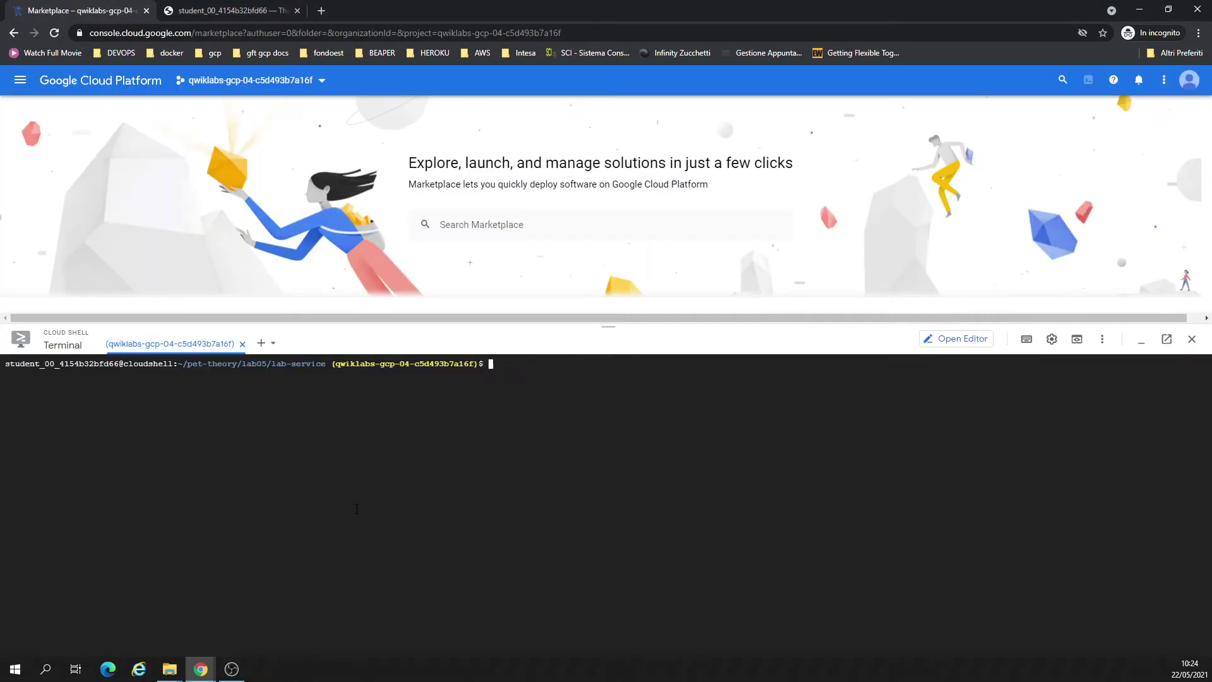
{"action": "type", "text": "echo $GOOGLE_CLOUD_PROJECT"}
{"action": "key", "text": "Return"}
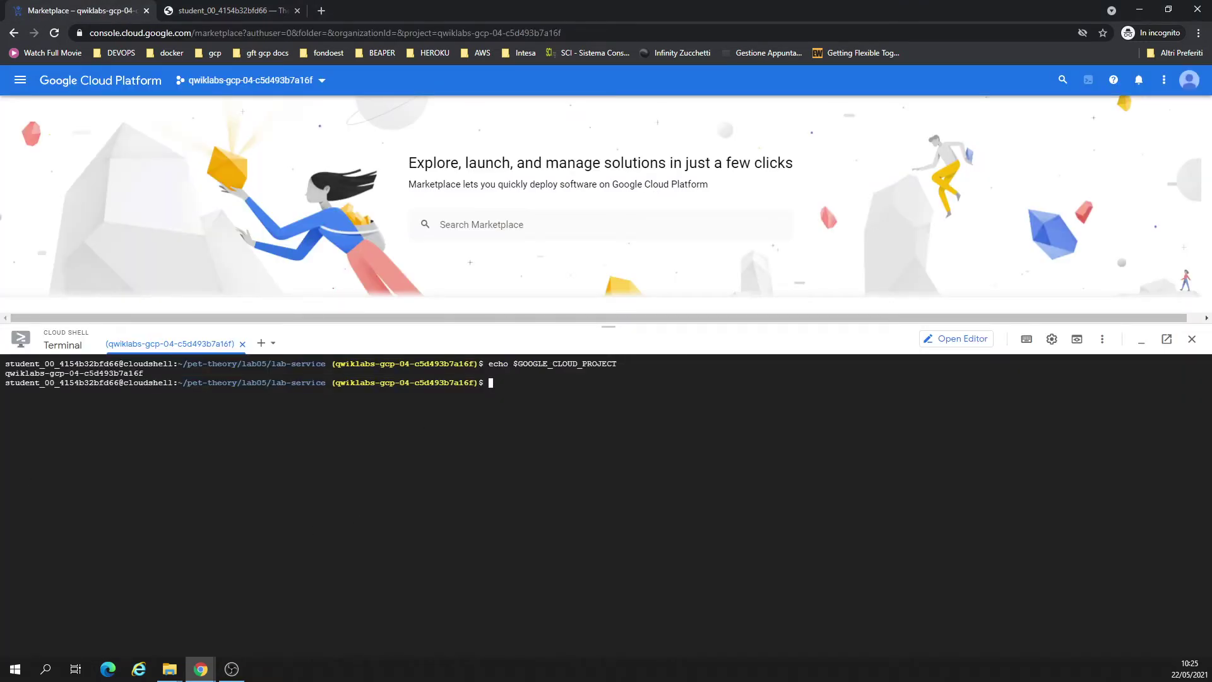
{"action": "key", "text": "alt+Tab"}
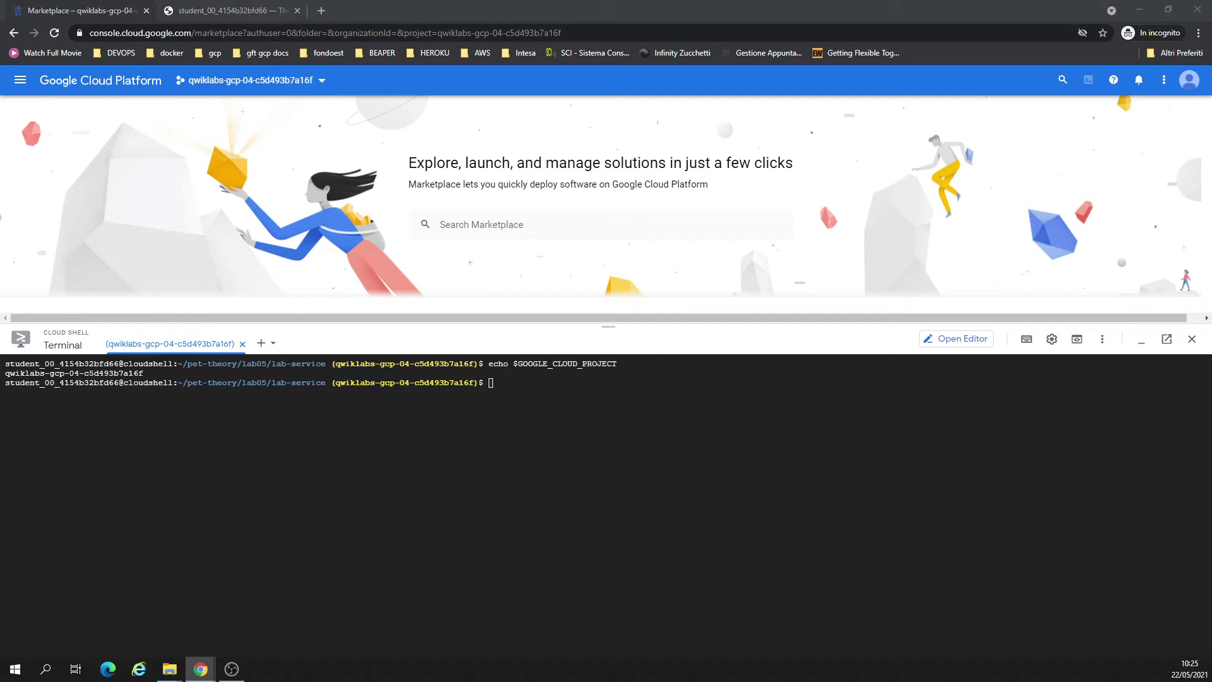
{"action": "left_click", "coordinate": [426, 533]}
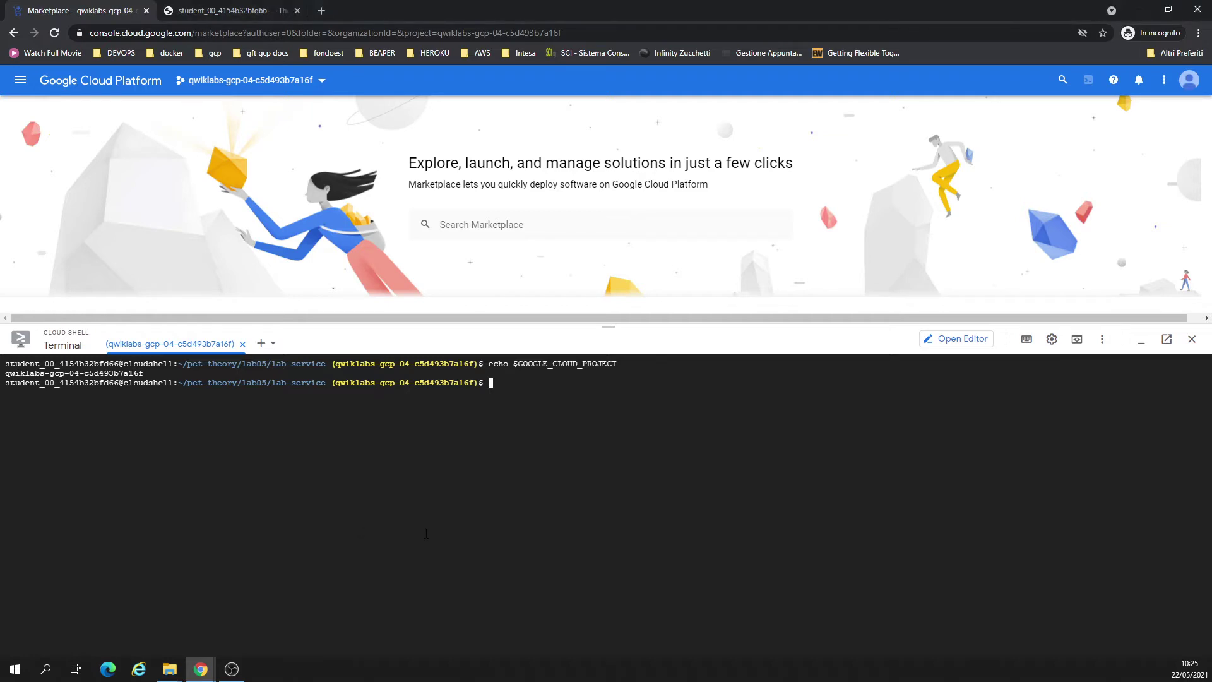
{"action": "type", "text": "echo $DEVSHELL_PROJECT_ID"}
{"action": "key", "text": "Return"}
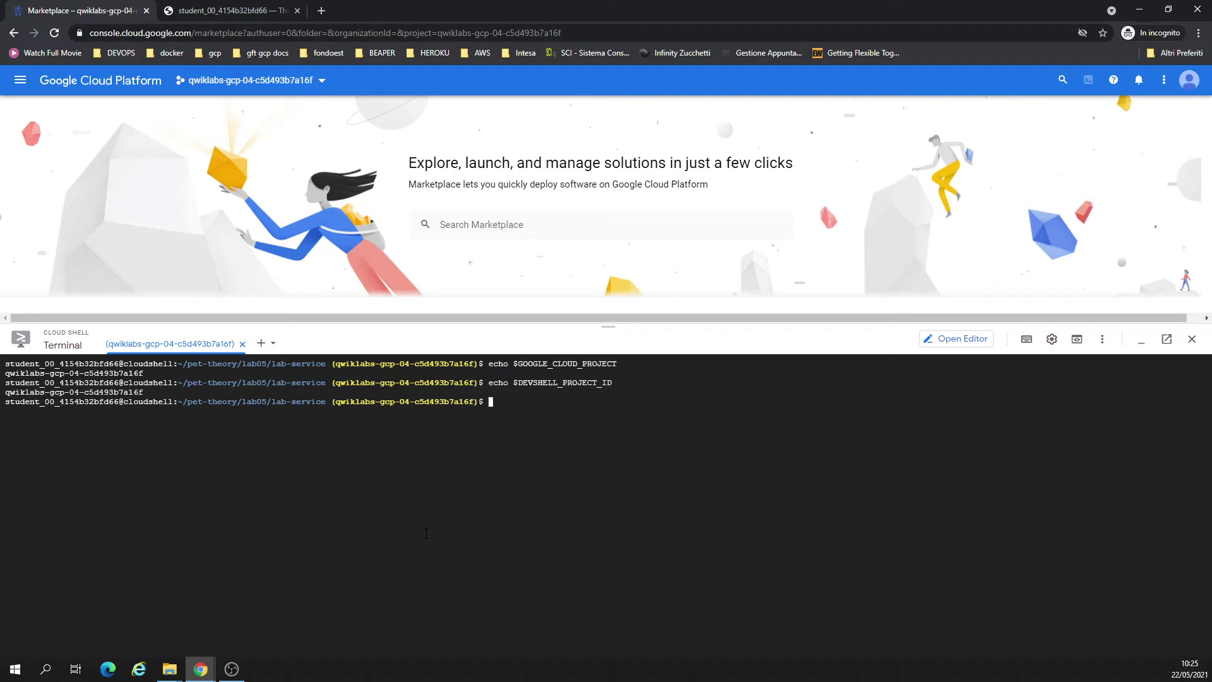
Build the container image with gcloud builds submit, tagged gcr.io/$GOOGLE_CLOUD_PROJECT/lab-report-service.
{"action": "type", "text": "gcloud builds submit \\   --tag gcr.io/$GOOGLE_CLOUD_PROJECT/lab-report-service"}
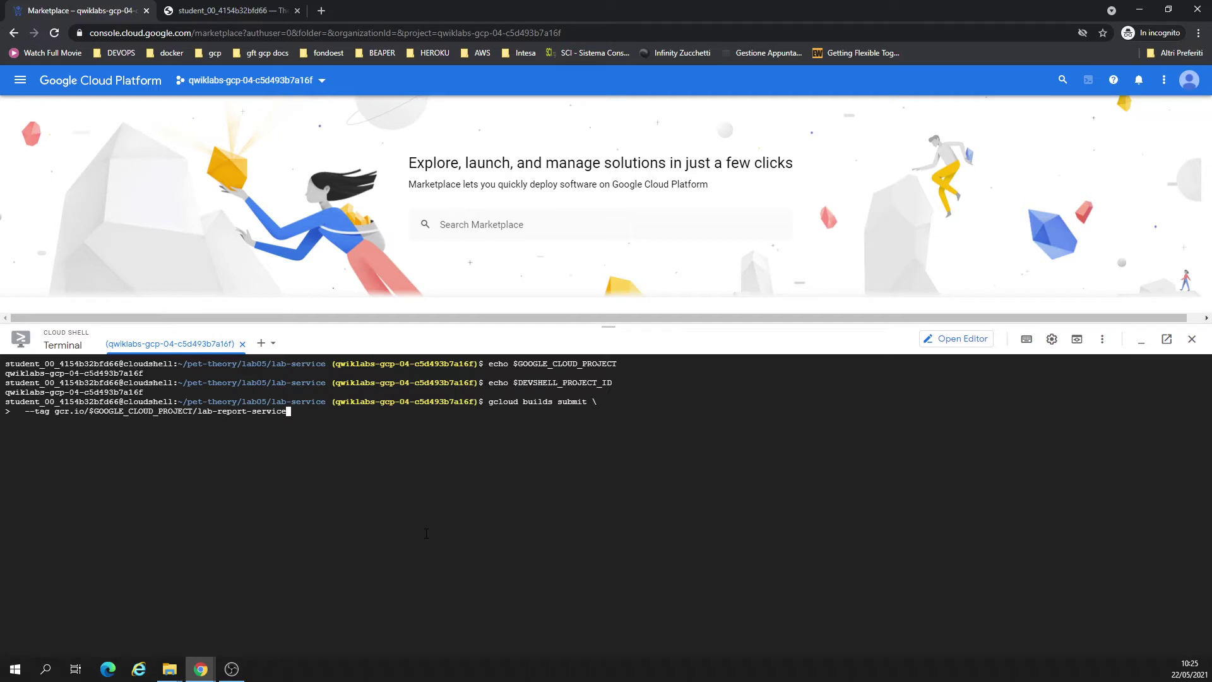
{"action": "key", "text": "Return"}
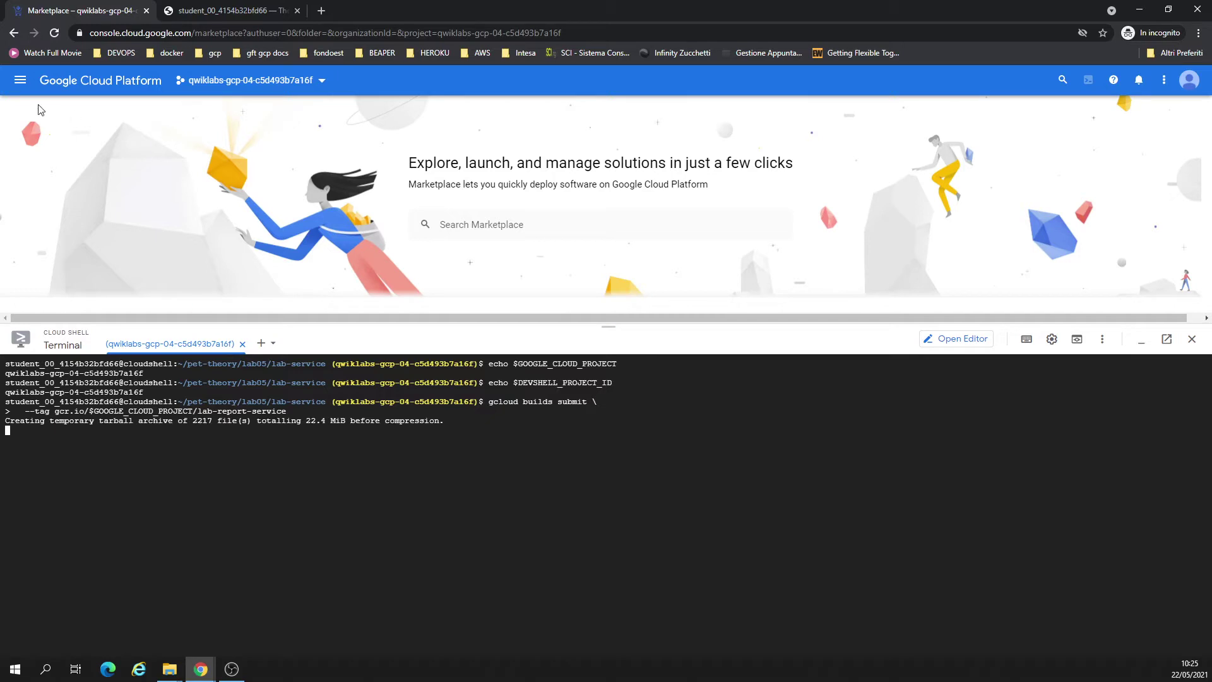
Open the Container Registry image repositories and check the build output against the Dockerfile in the editor.
{"action": "left_click", "coordinate": [21, 82]}
{"action": "scroll", "coordinate": [98, 453], "scroll_direction": "down", "scroll_amount": 10}
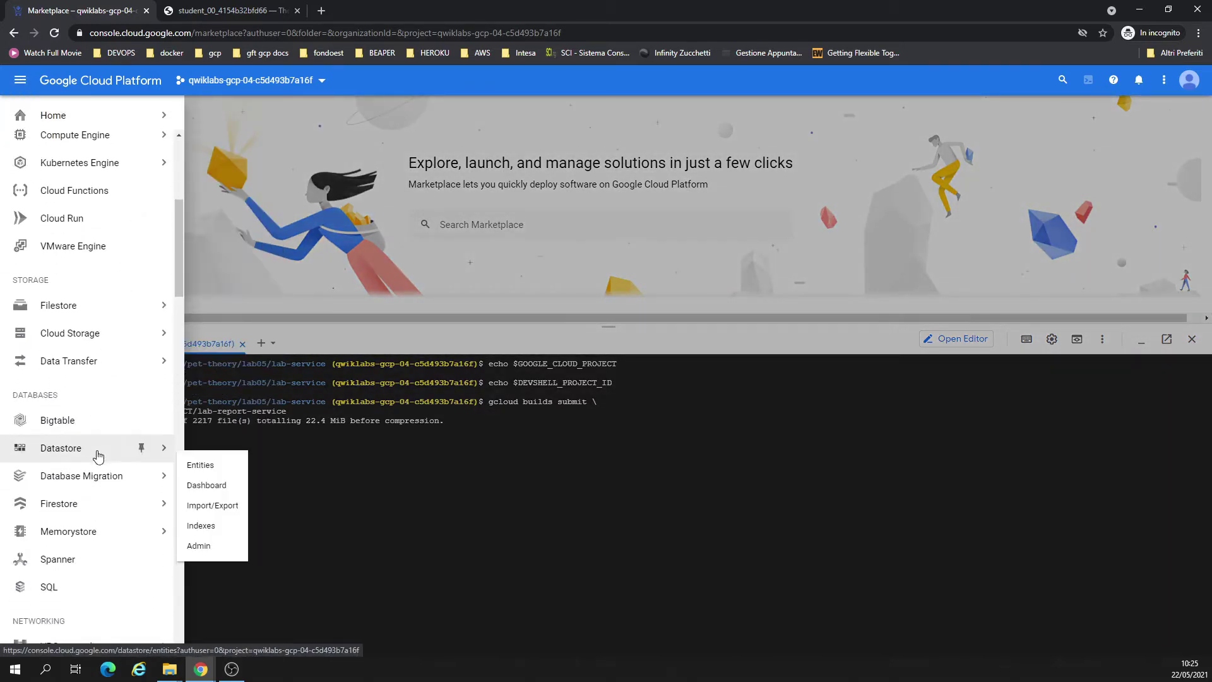
{"action": "scroll", "coordinate": [98, 453], "scroll_direction": "down", "scroll_amount": 5}
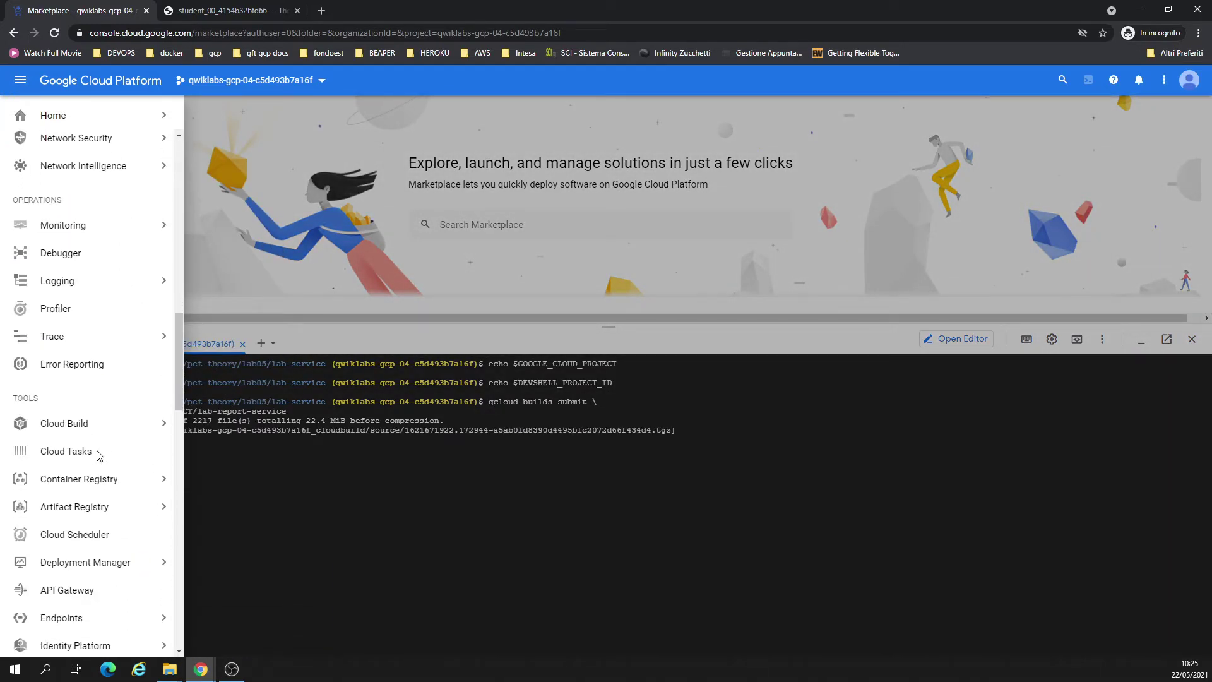
{"action": "left_click", "coordinate": [91, 485]}
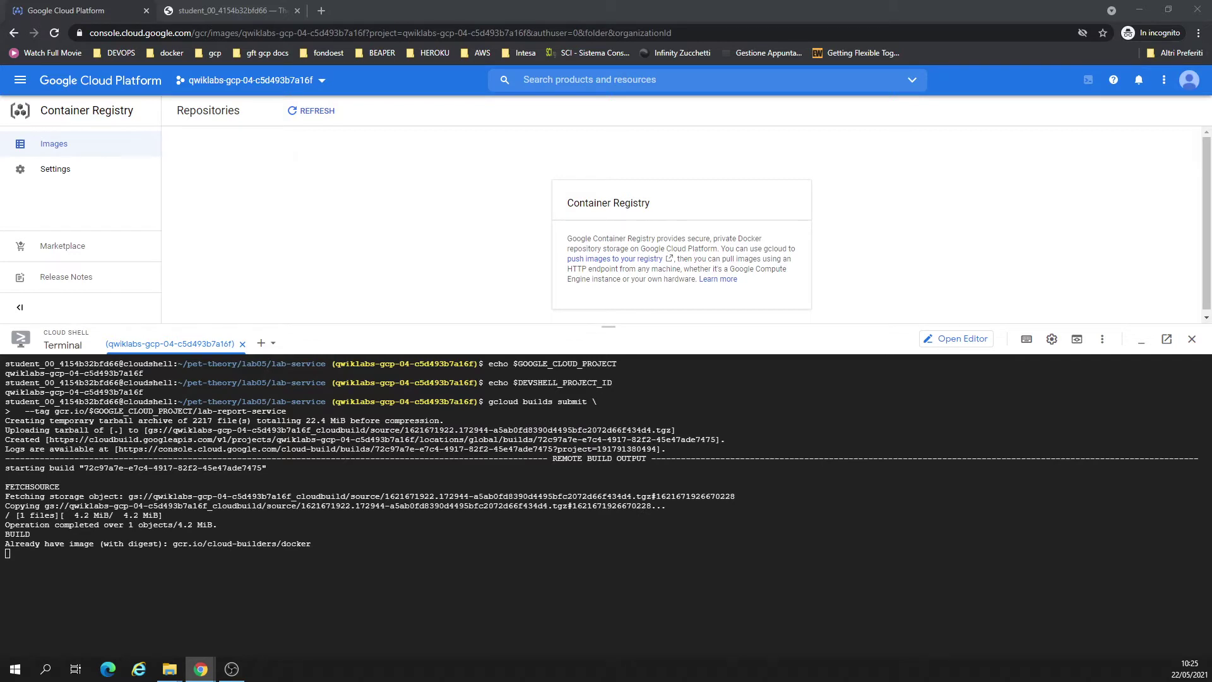
{"action": "left_click", "coordinate": [227, 11]}
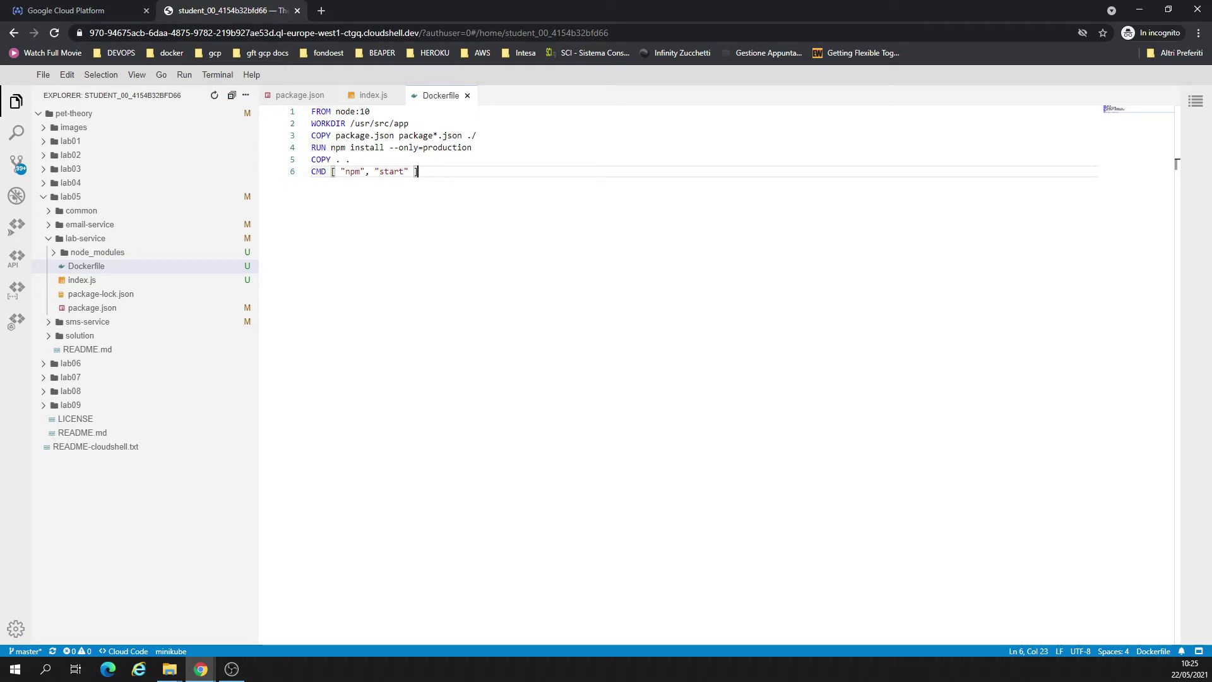
{"action": "left_click", "coordinate": [66, 11]}
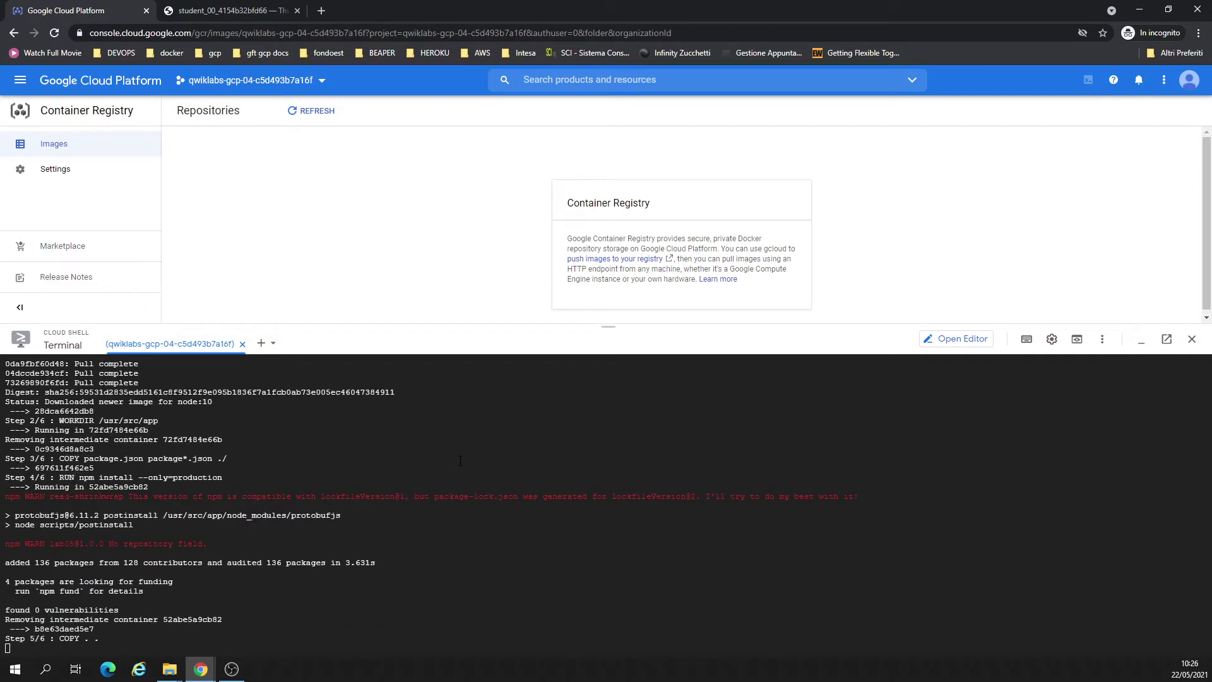
Create a new file named deploy.sh in the lab-service folder of the code editor.
{"action": "left_click", "coordinate": [230, 11]}
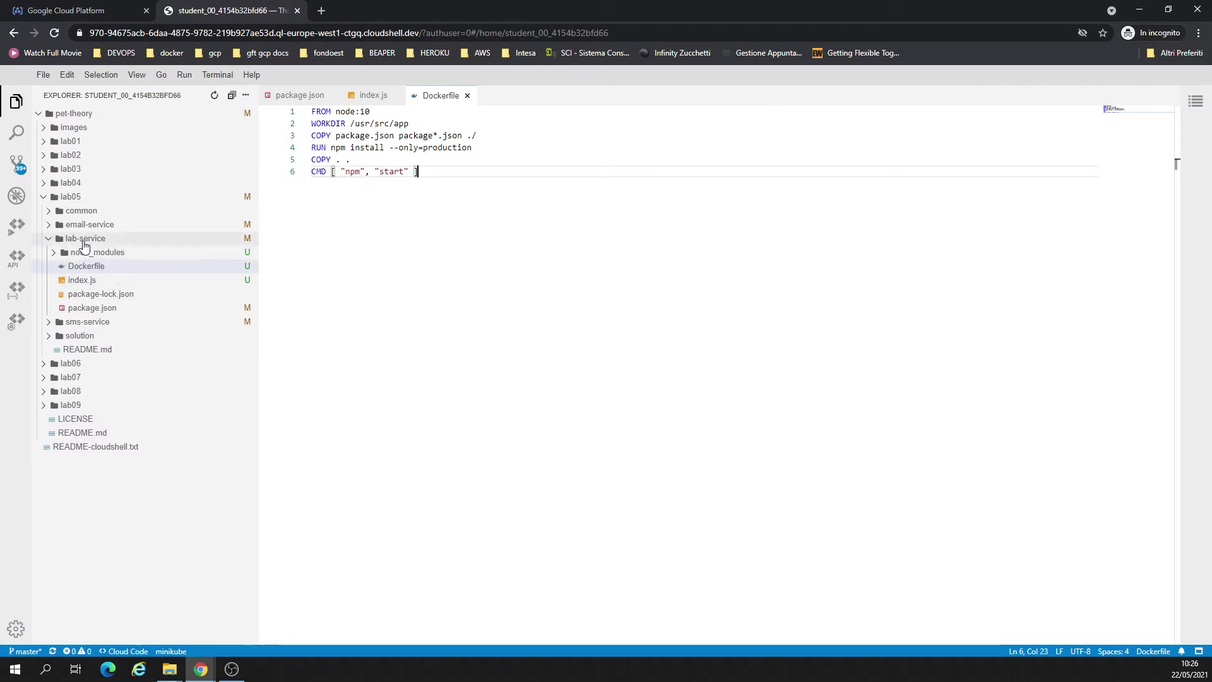
{"action": "right_click", "coordinate": [85, 238]}
{"action": "left_click", "coordinate": [103, 249]}
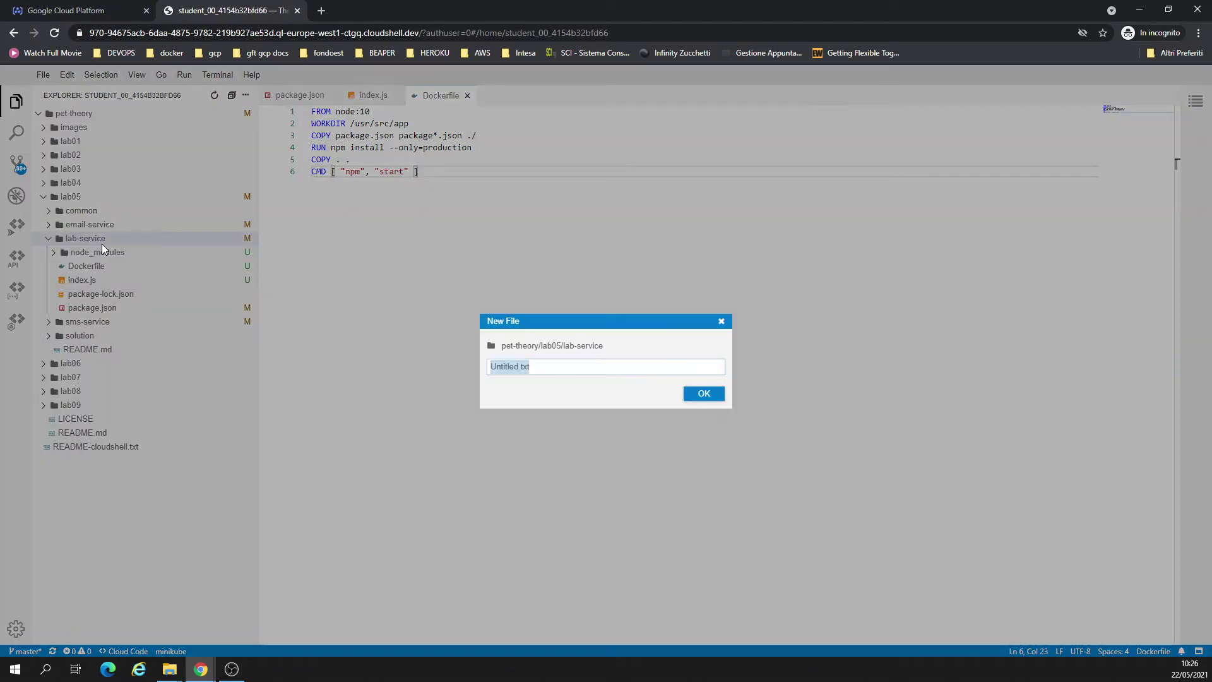
{"action": "type", "text": "DEPLOY.SH"}
{"action": "key", "text": "BackSpace"}
{"action": "key", "text": "BackSpace"}
{"action": "key", "text": "BackSpace"}
{"action": "key", "text": "BackSpace"}
{"action": "key", "text": "BackSpace"}
{"action": "key", "text": "BackSpace"}
{"action": "type", "text": "deploy.s"}
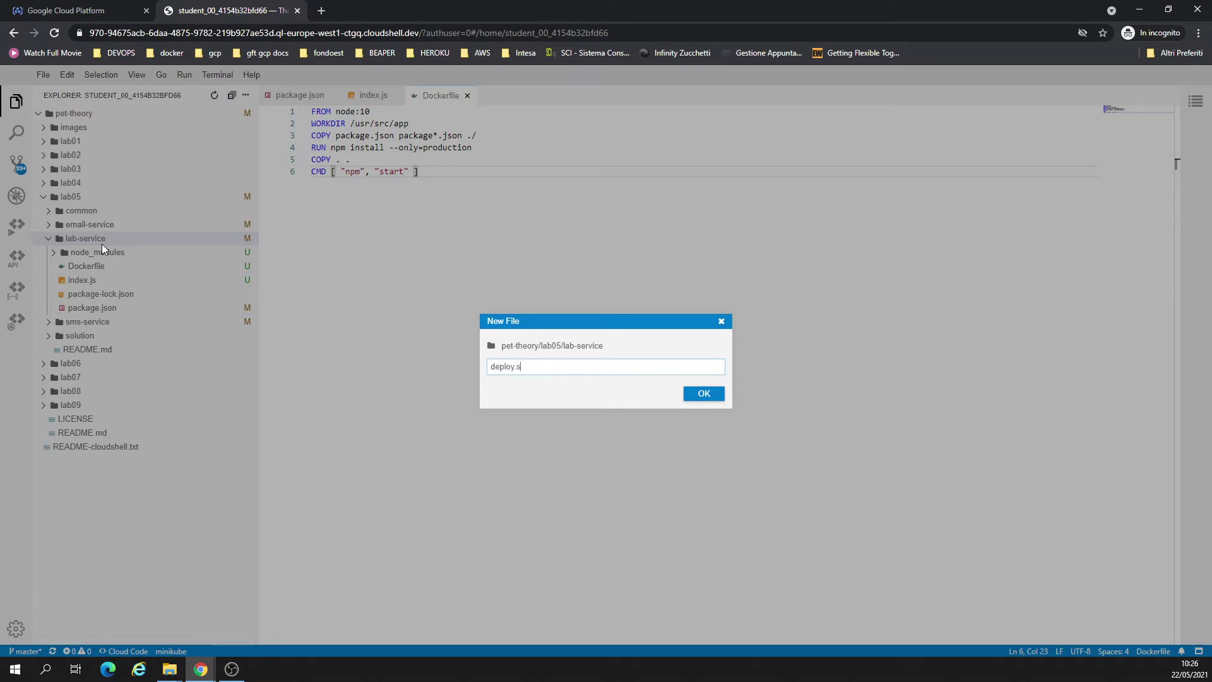
{"action": "type", "text": "h"}
{"action": "key", "text": "Return"}
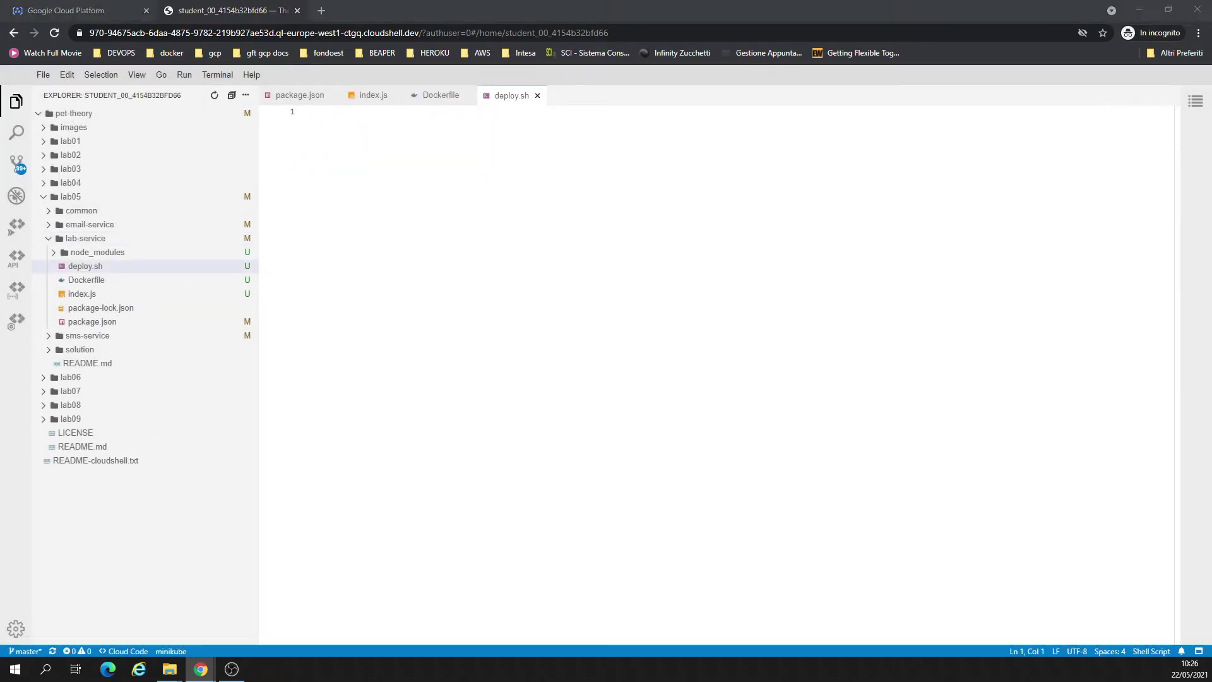
Fill deploy.sh with gcloud builds submit and gcloud run deploy for gcr.io/$GOOGLE_CLOUD_PROJECT/lab-report-service, with --platform managed, --region us-central1, --allow-unauthenticated, and save.
{"action": "left_click", "coordinate": [355, 255]}
{"action": "type", "text": "gcloud builds submit \\   --tag gcr.io/$GOOGLE_CLOUD_PROJECT/lab-report-service gcloud run deploy lab-report-service \\   --image gcr.io/$GOOGLE_CLOUD_PROJECT/lab-report-service \\   --platform managed \\   --region us-central1 \\   --allow-unauthenticated"}
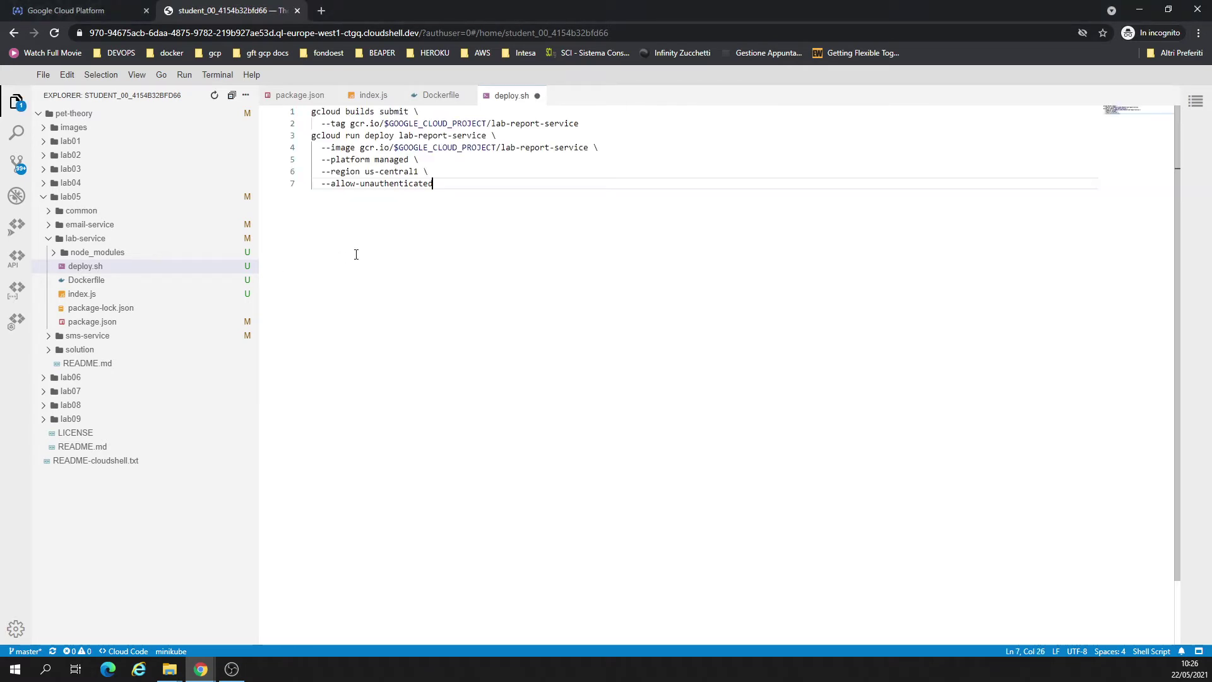
{"action": "key", "text": "ctrl+s"}
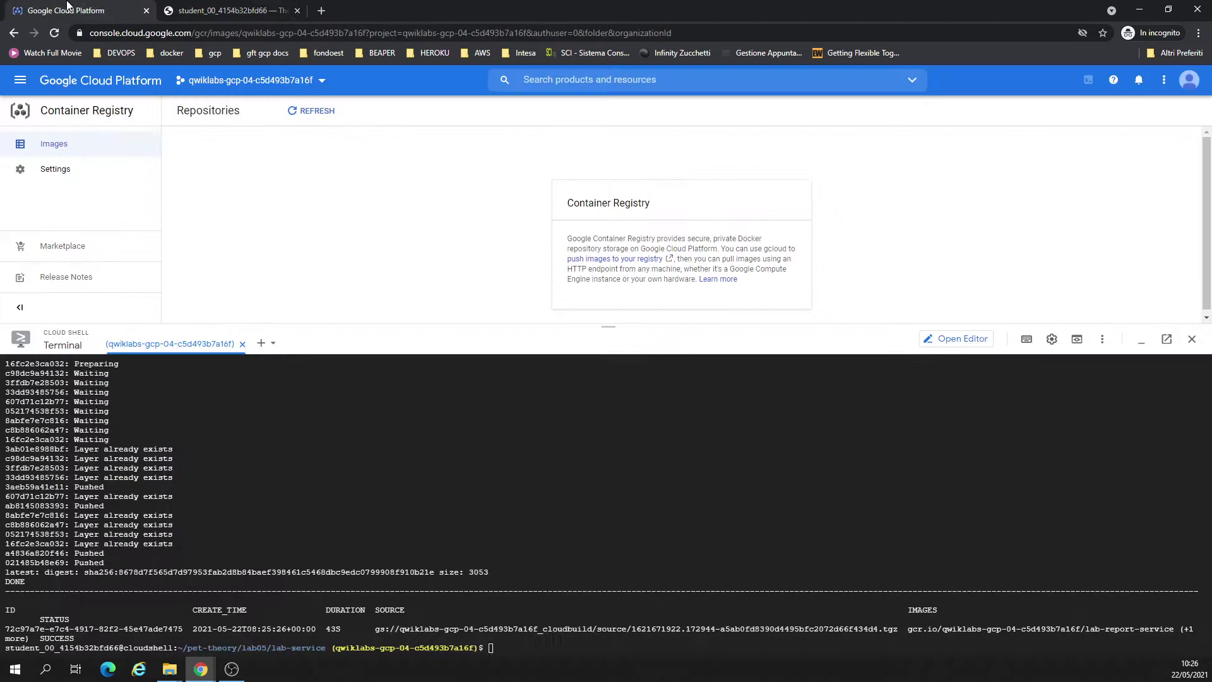
Return to the Cloud Shell terminal, clear it and list the files in lab-service with ls.
{"action": "left_click", "coordinate": [63, 10]}
{"action": "key", "text": "ctrl+l"}
{"action": "type", "text": "ls"}
{"action": "key", "text": "Return"}
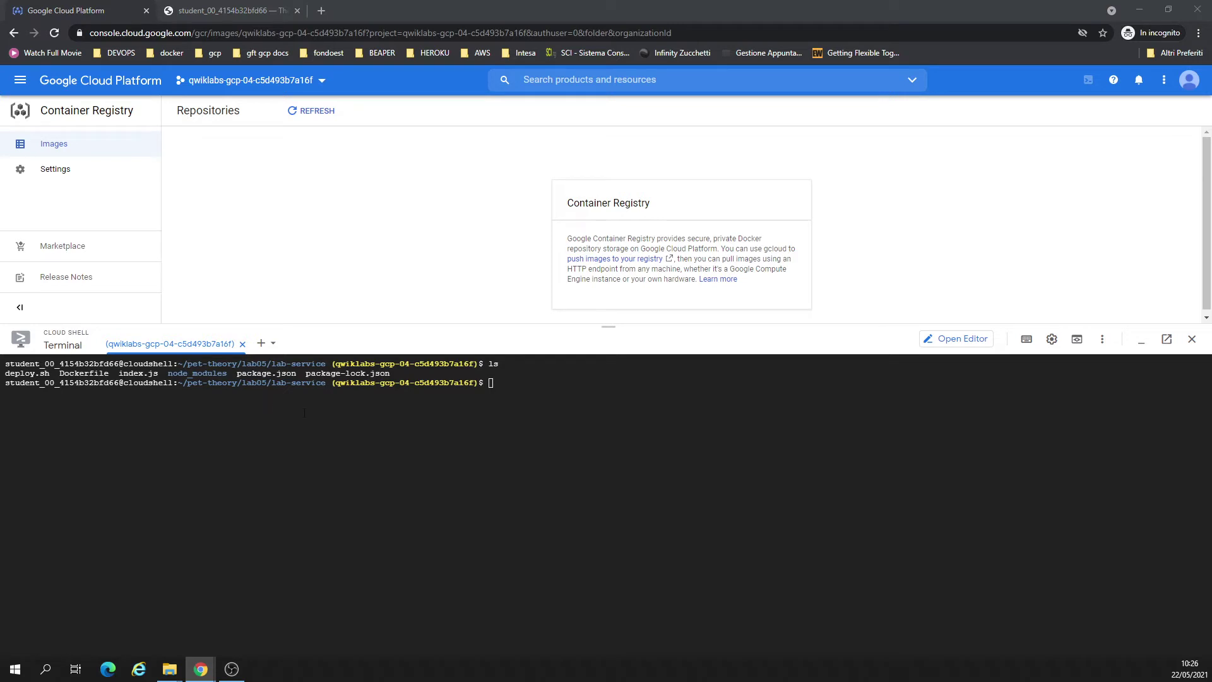
List the local images with docker images and refresh the Container Registry repositories to look for the built image.
{"action": "left_click", "coordinate": [266, 445]}
{"action": "type", "text": "docker images"}
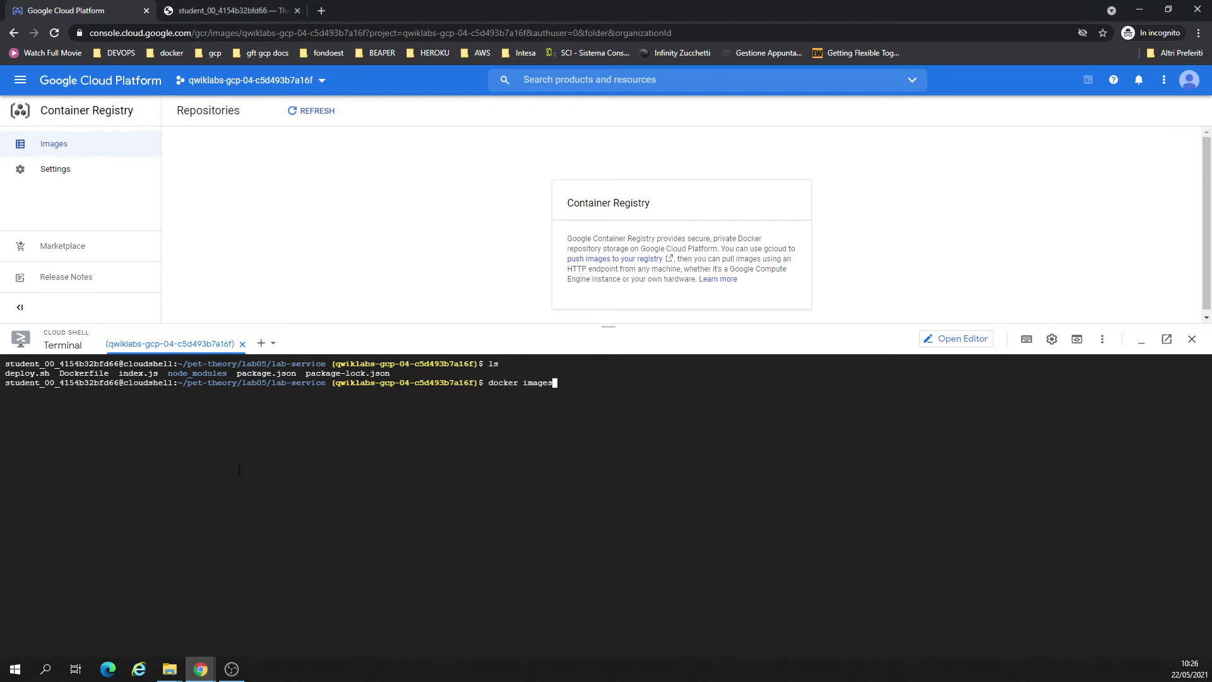
{"action": "key", "text": "Return"}
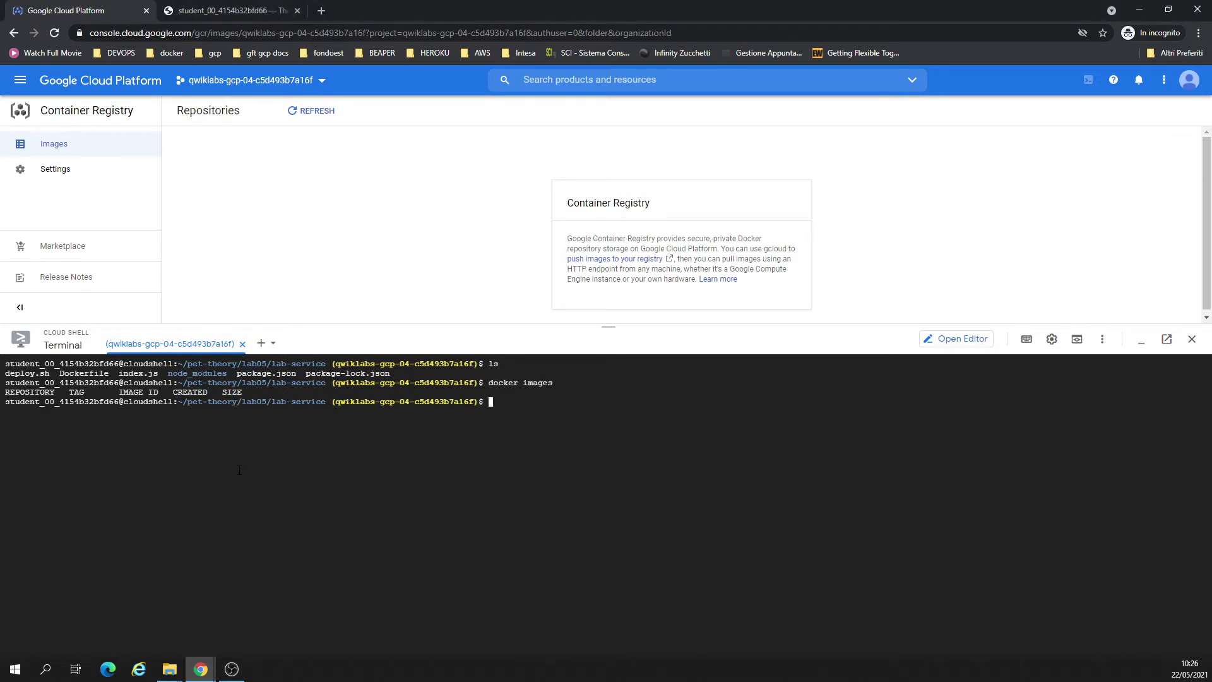
{"action": "left_click", "coordinate": [317, 111]}
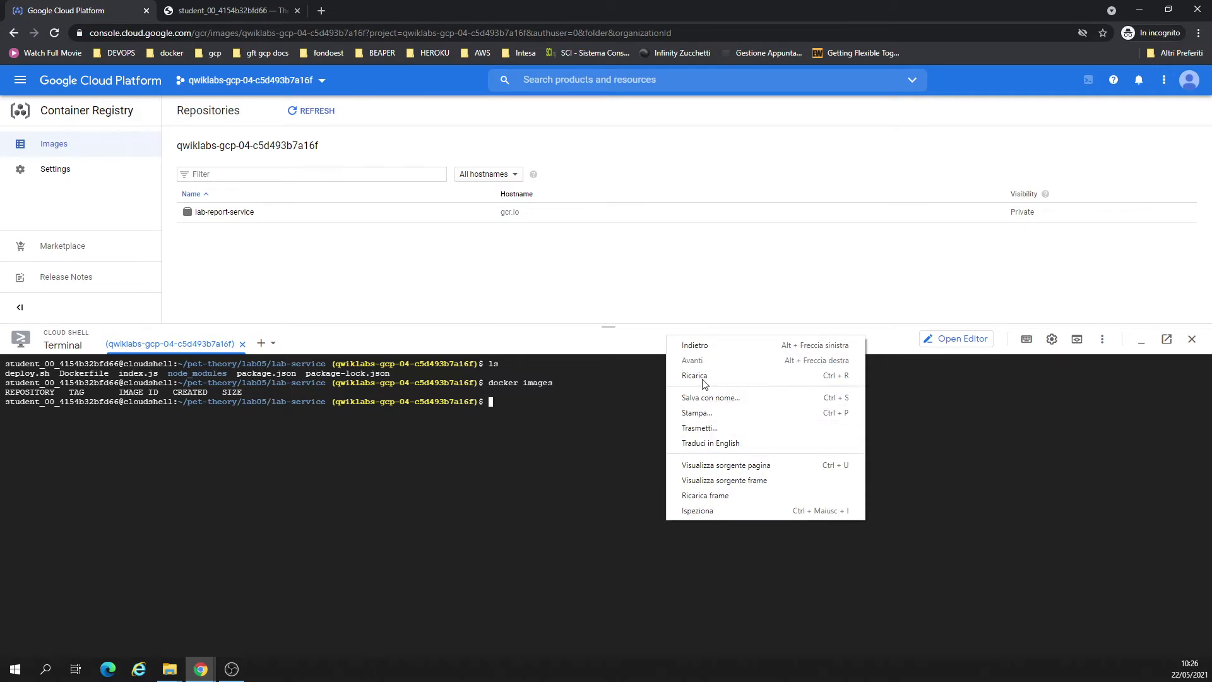
{"action": "left_click", "coordinate": [610, 417]}
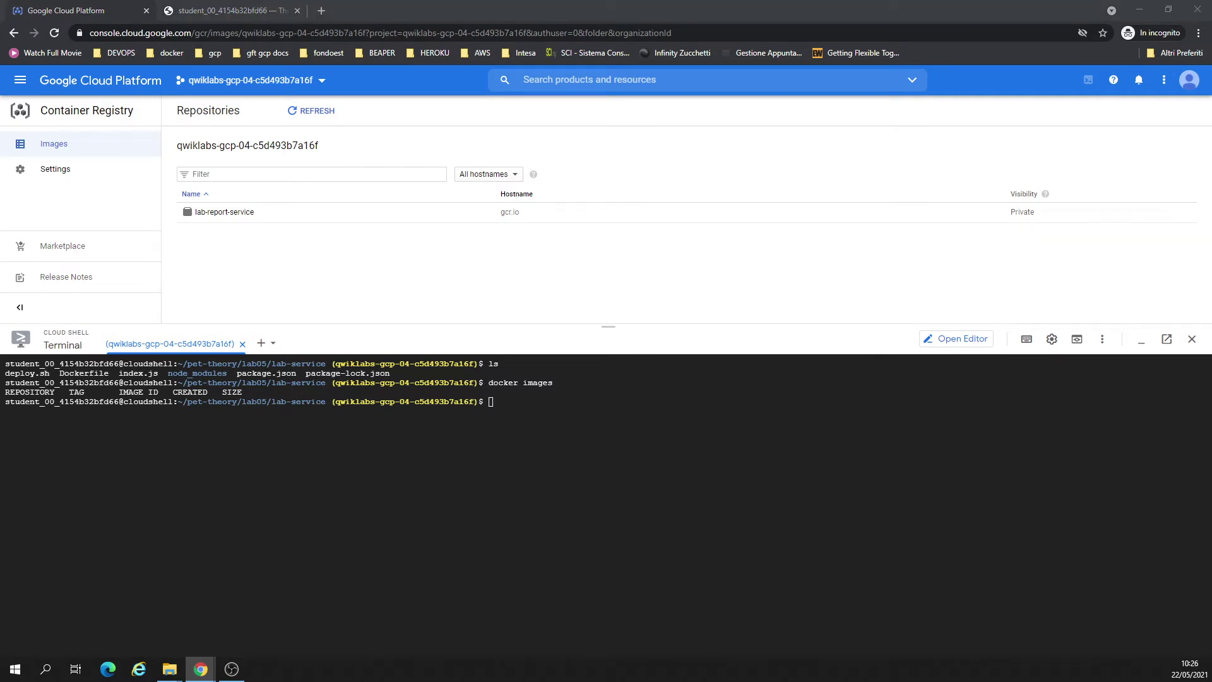
Deploy lab-report-service with gcloud run deploy from gcr.io/$GOOGLE_CLOUD_PROJECT/lab-report-service, using --platform managed, --region us-central1 and --allow-unauthenticated.
{"action": "left_click", "coordinate": [396, 448]}
{"action": "type", "text": "gcloud run deploy lab-report-service \\   --image gcr.io/$GOOGLE_CLOUD_PROJECT/lab-report-service \\   --platform managed \\   --region us-central1 \\   --allow-unauthenticated"}
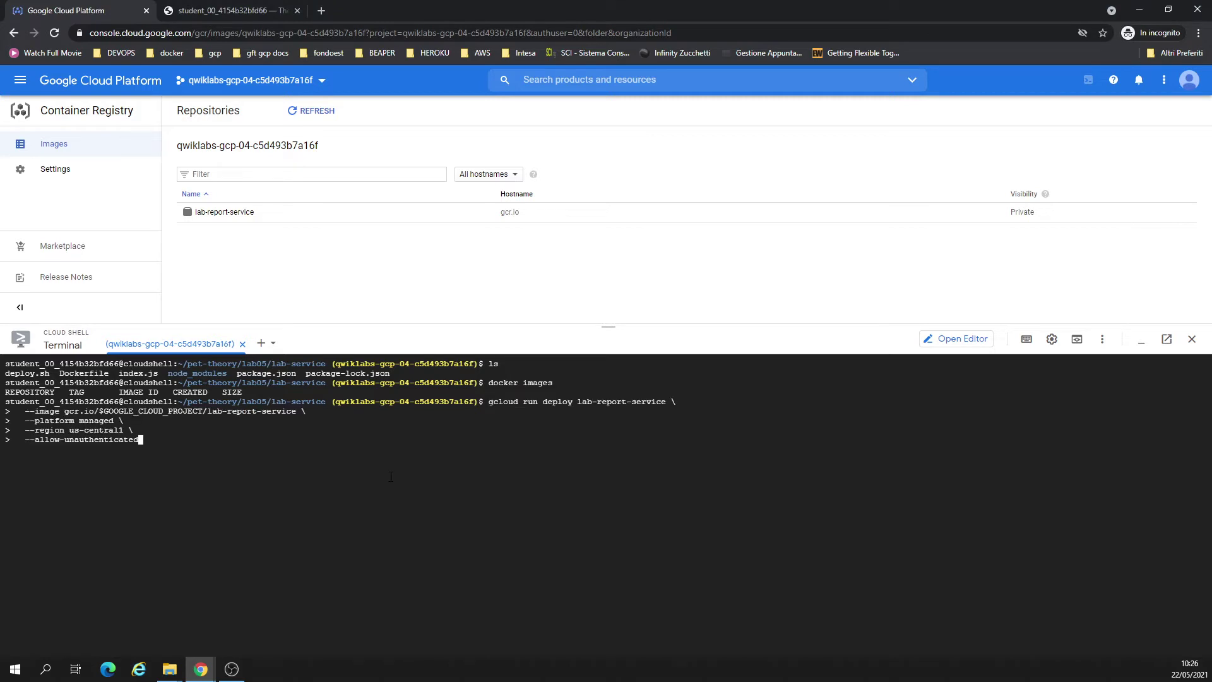
{"action": "key", "text": "Return"}
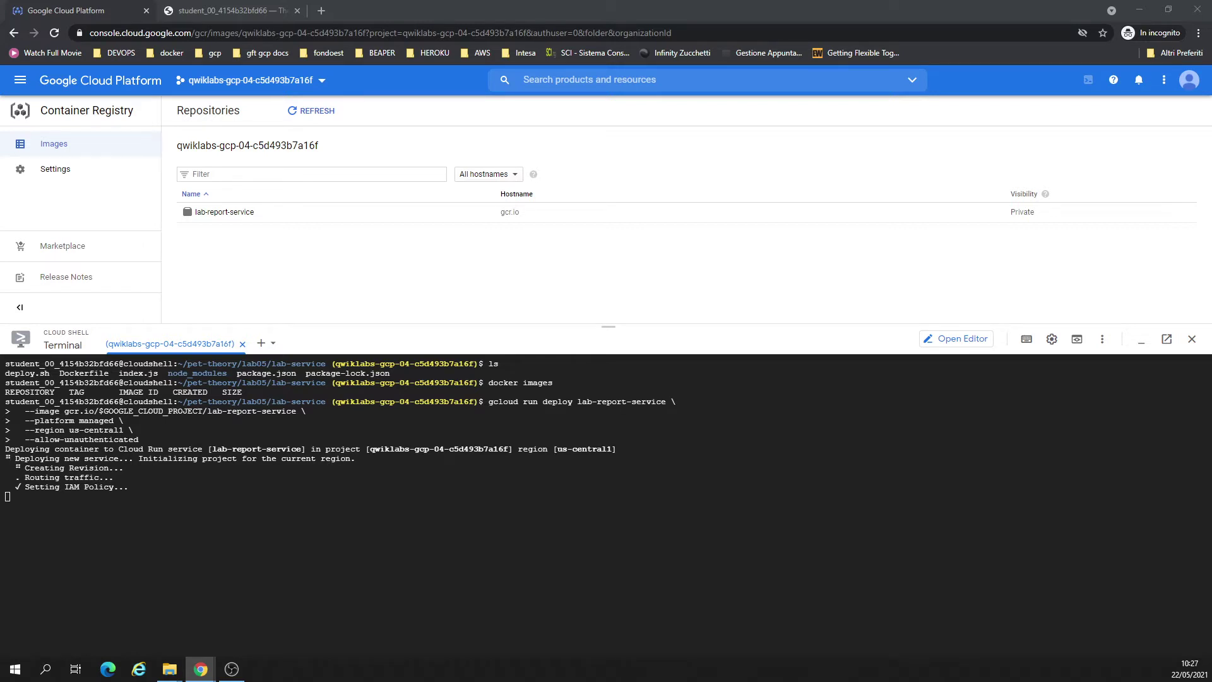
Open the Cloud Run services list and shrink the Cloud Shell terminal to give the list more room.
{"action": "left_click", "coordinate": [20, 79]}
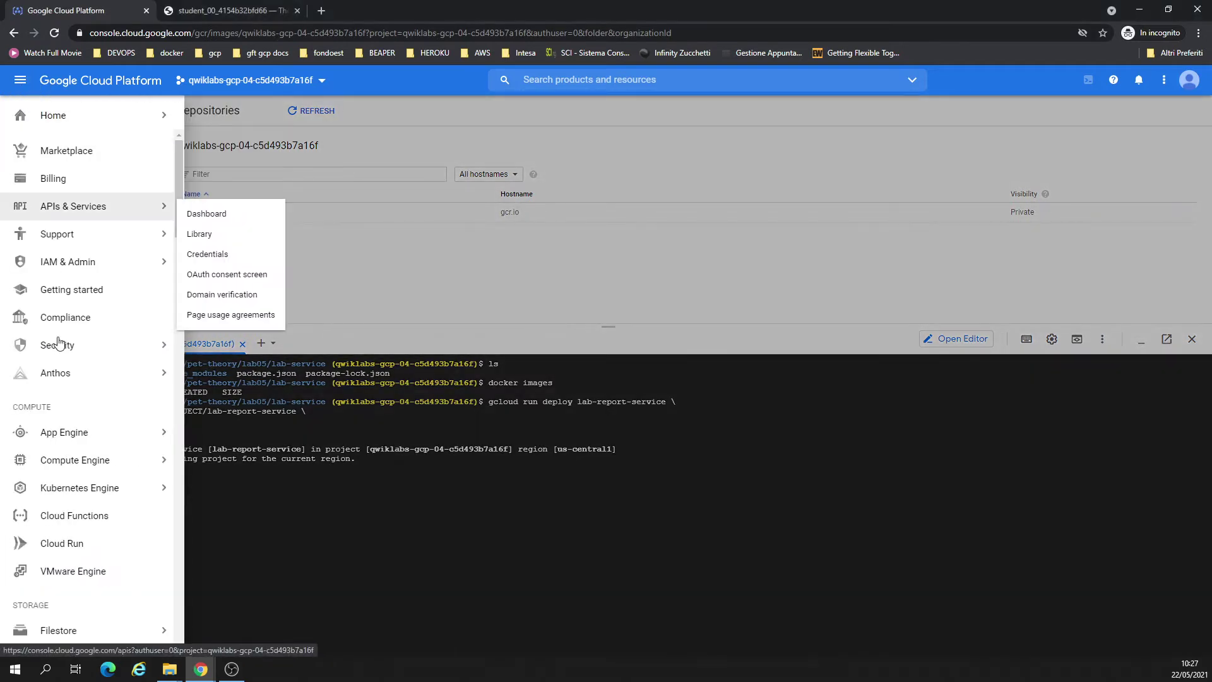
{"action": "scroll", "coordinate": [70, 479], "scroll_direction": "down", "scroll_amount": 2}
{"action": "left_click", "coordinate": [71, 418]}
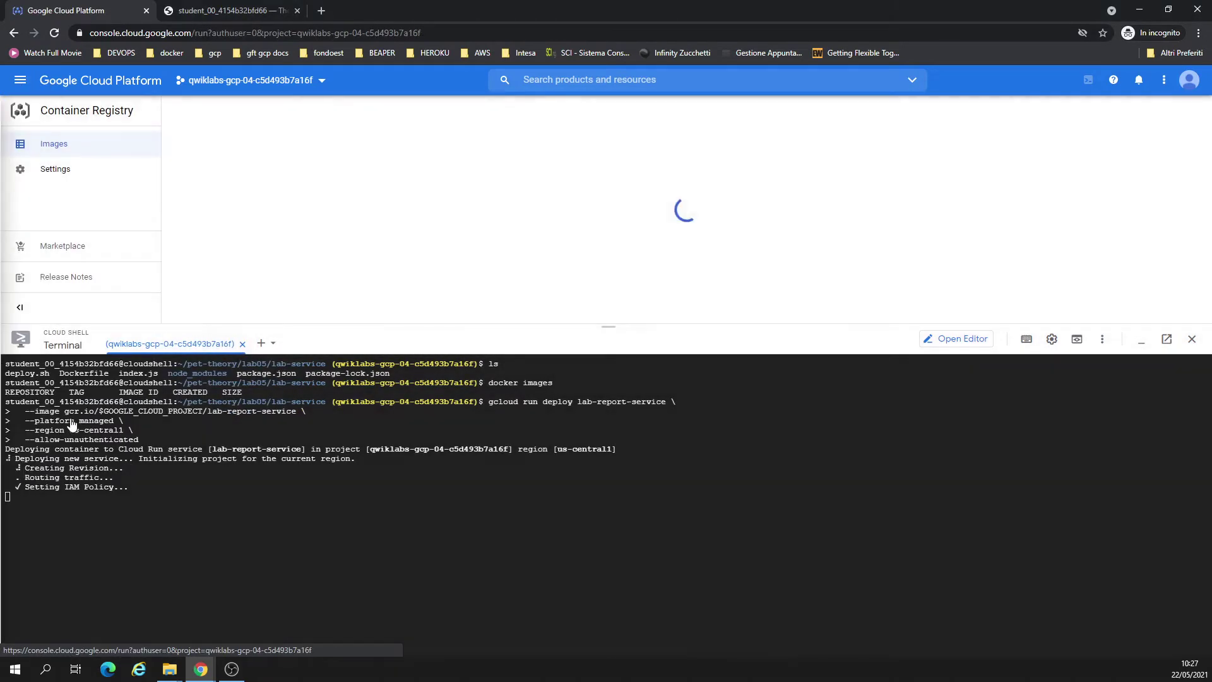
{"action": "left_click_drag", "start_coordinate": [311, 326], "coordinate": [311, 440]}
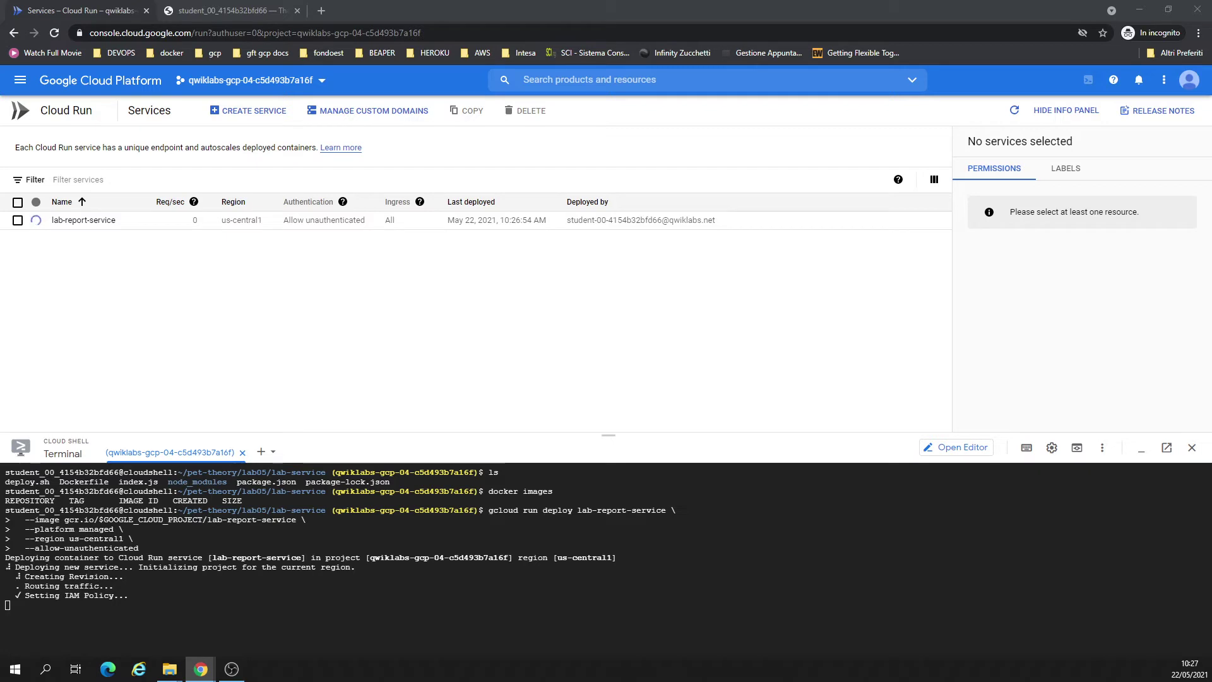
Open the lab-report-service details and examine its deployment status and metrics, making the terminal area smaller.
{"action": "left_click", "coordinate": [83, 220]}
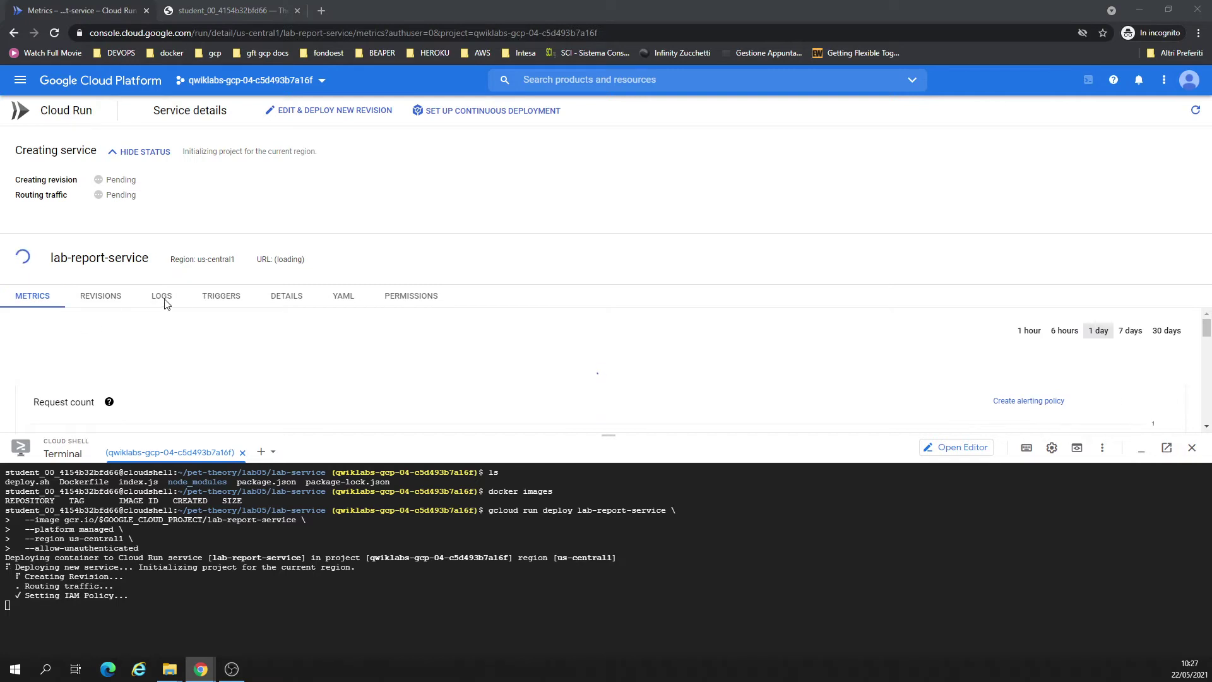
{"action": "scroll", "coordinate": [189, 344], "scroll_direction": "down", "scroll_amount": 5}
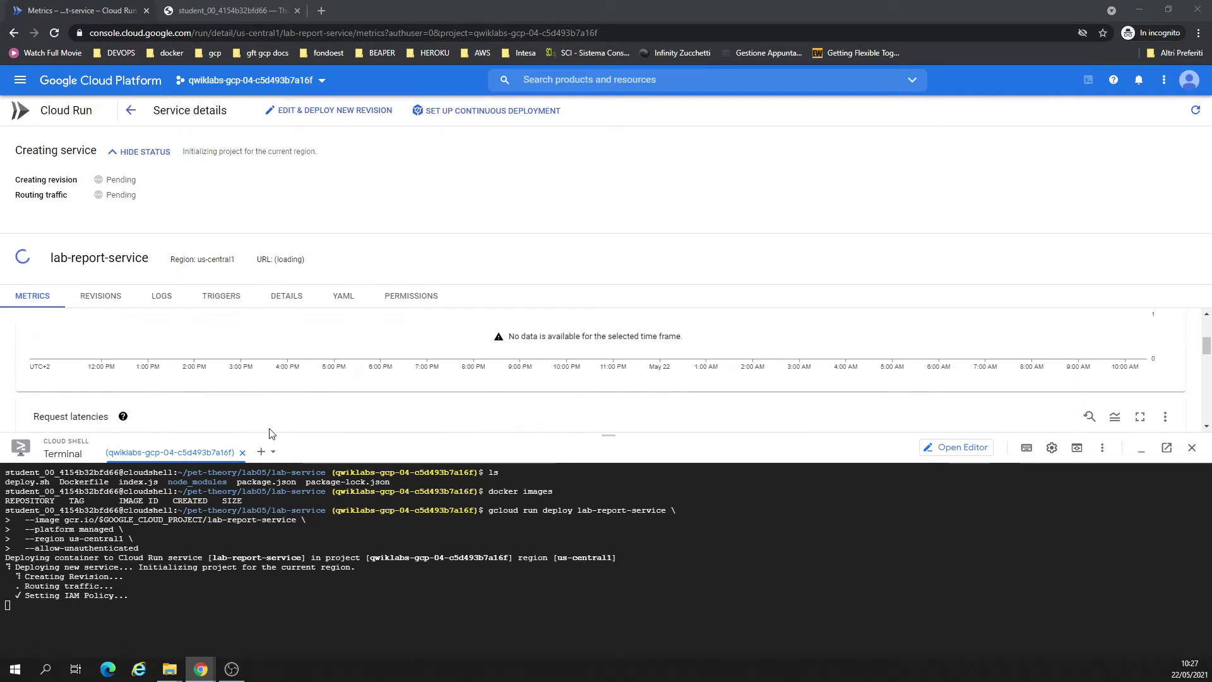
{"action": "left_click_drag", "start_coordinate": [251, 435], "coordinate": [244, 517]}
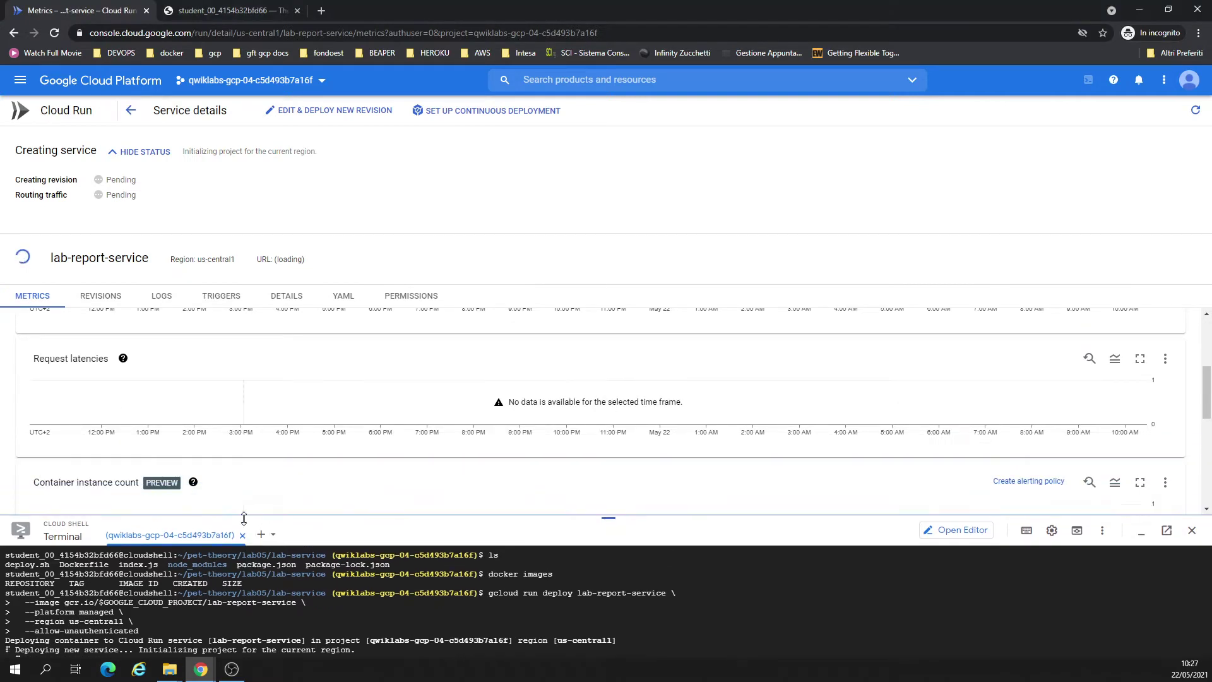
{"action": "scroll", "coordinate": [288, 350], "scroll_direction": "up", "scroll_amount": 1}
{"action": "scroll", "coordinate": [289, 349], "scroll_direction": "up", "scroll_amount": 4}
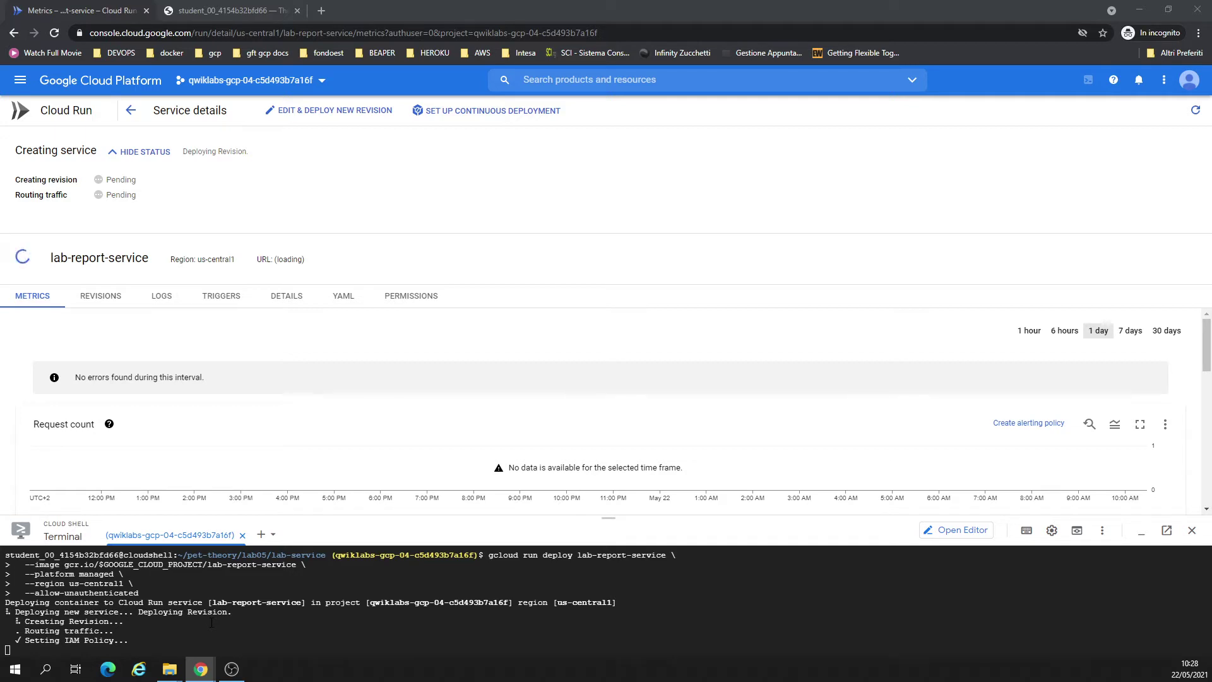
Go back to the Cloud Run services list to check the deployment status of lab-report-service.
{"action": "left_click", "coordinate": [131, 112]}
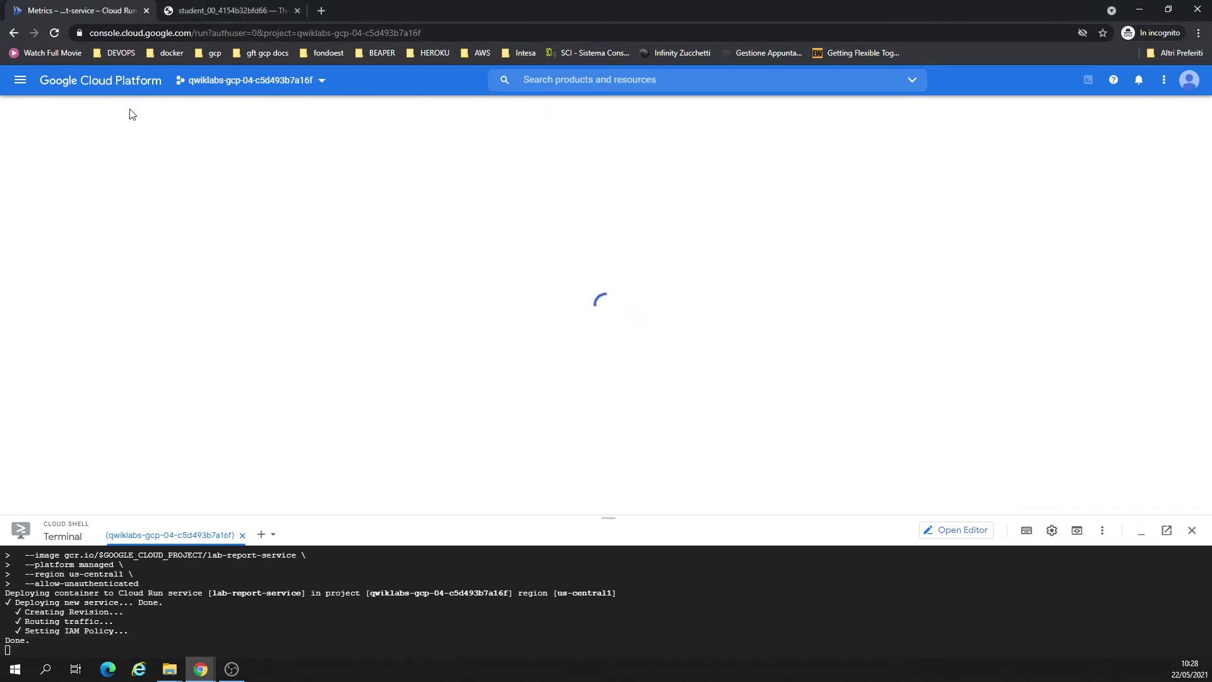
{"action": "key", "text": "alt+Tab"}
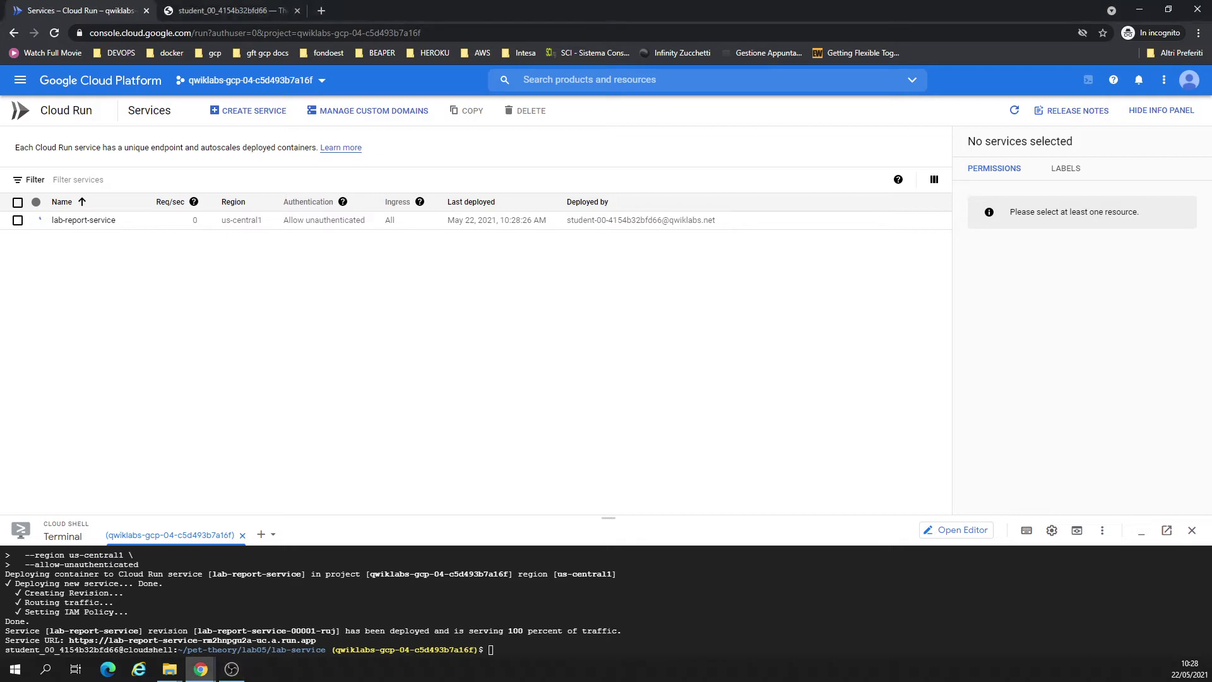
{"action": "key", "text": "alt+Tab"}
{"action": "key", "text": "alt+Tab"}
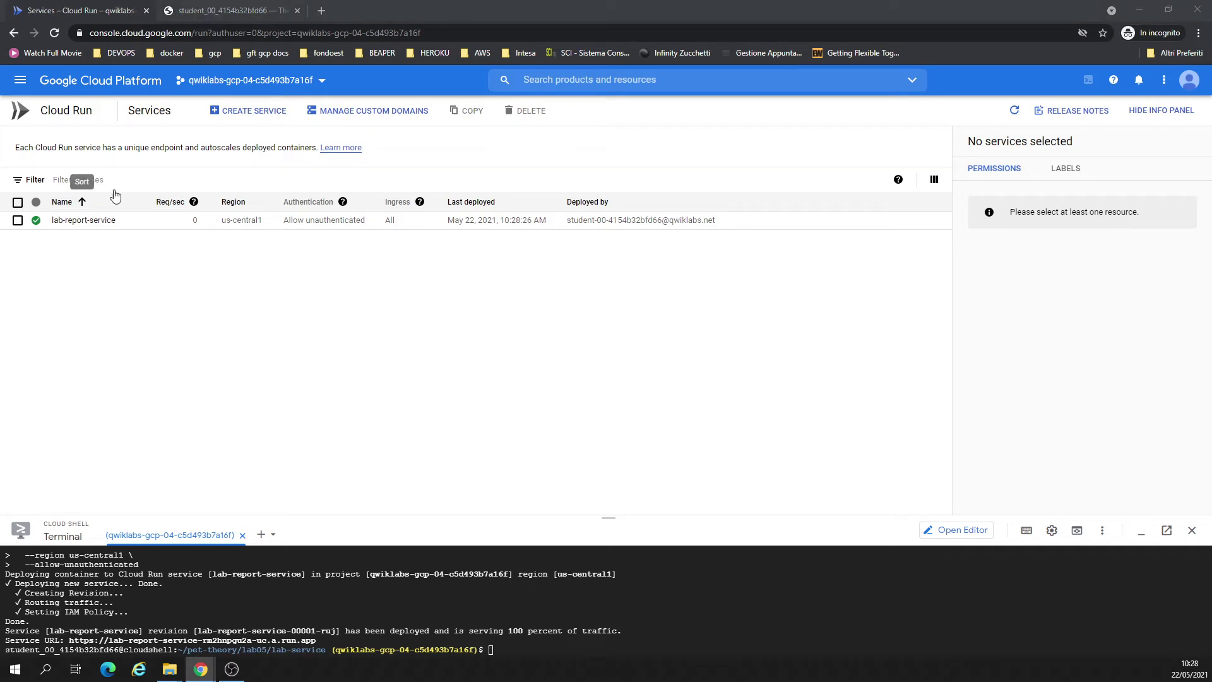
Open the lab-report-service URL from its service details, check the page's response and close that page again.
{"action": "left_click", "coordinate": [80, 221]}
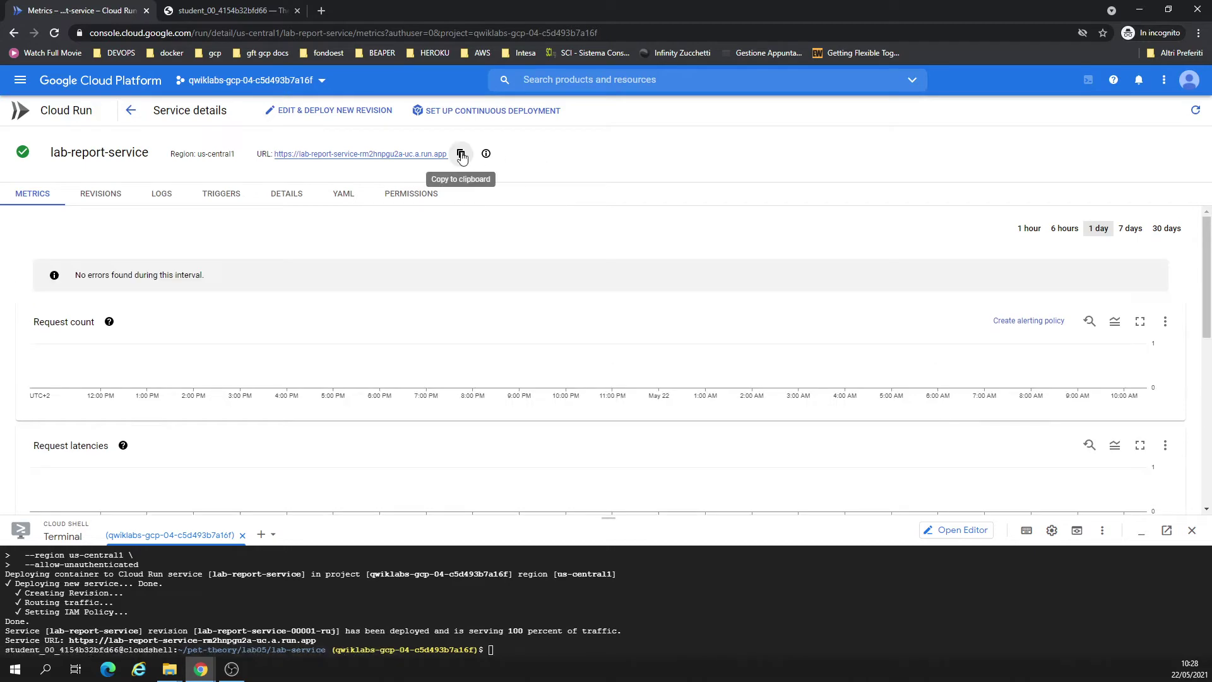
{"action": "left_click", "coordinate": [439, 155]}
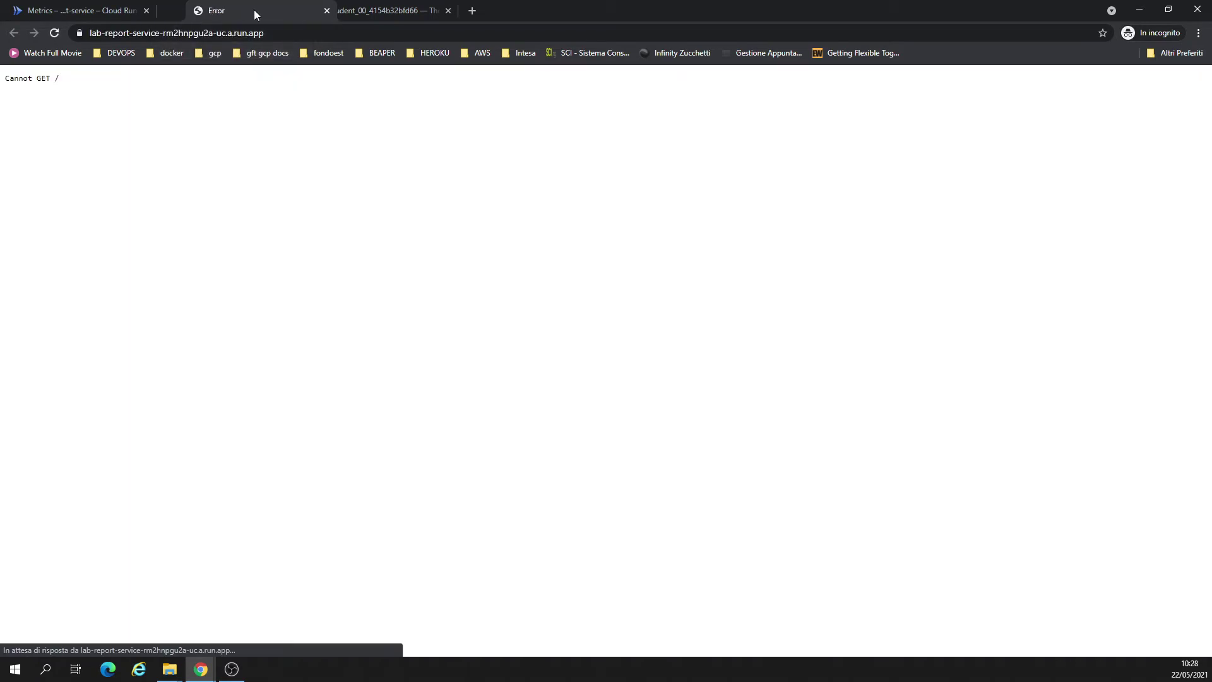
{"action": "left_click_drag", "start_coordinate": [254, 10], "coordinate": [398, 16]}
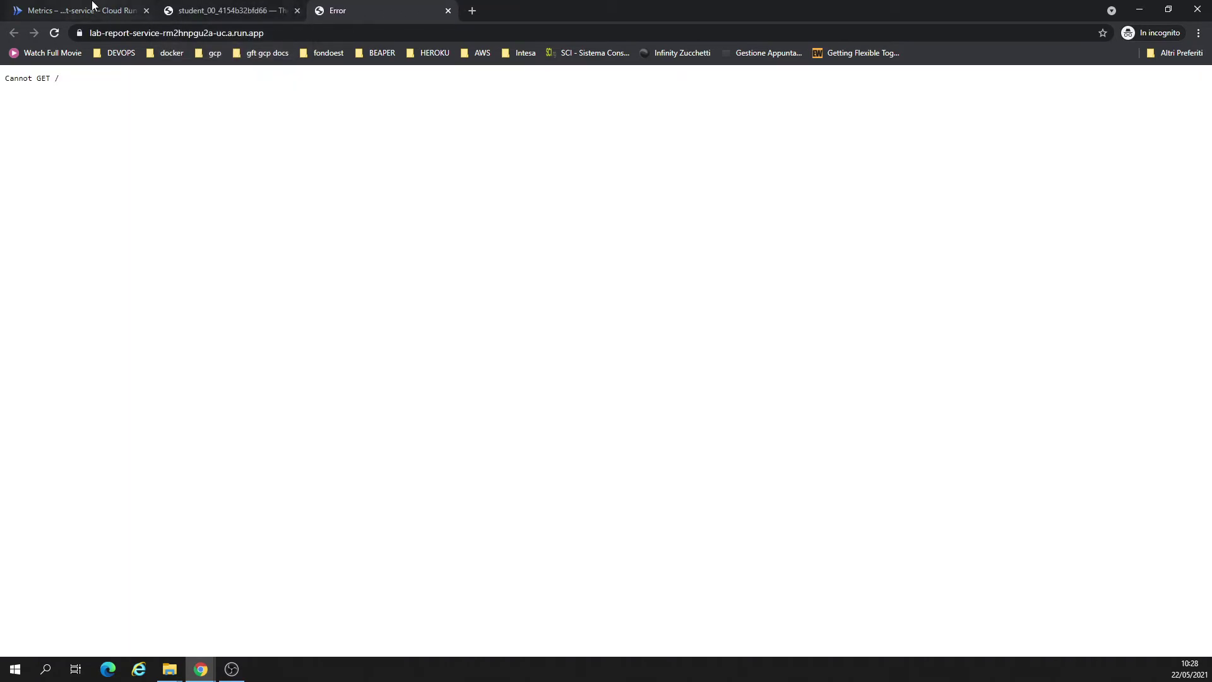
{"action": "left_click", "coordinate": [95, 10]}
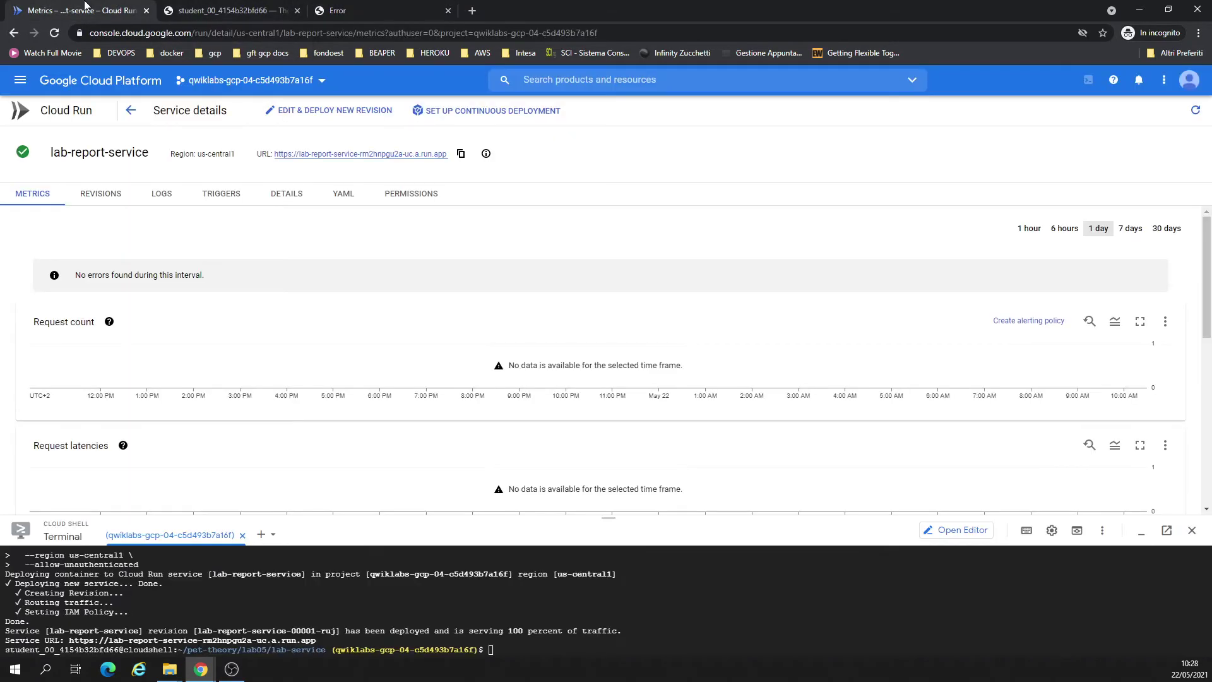
{"action": "left_click", "coordinate": [448, 11]}
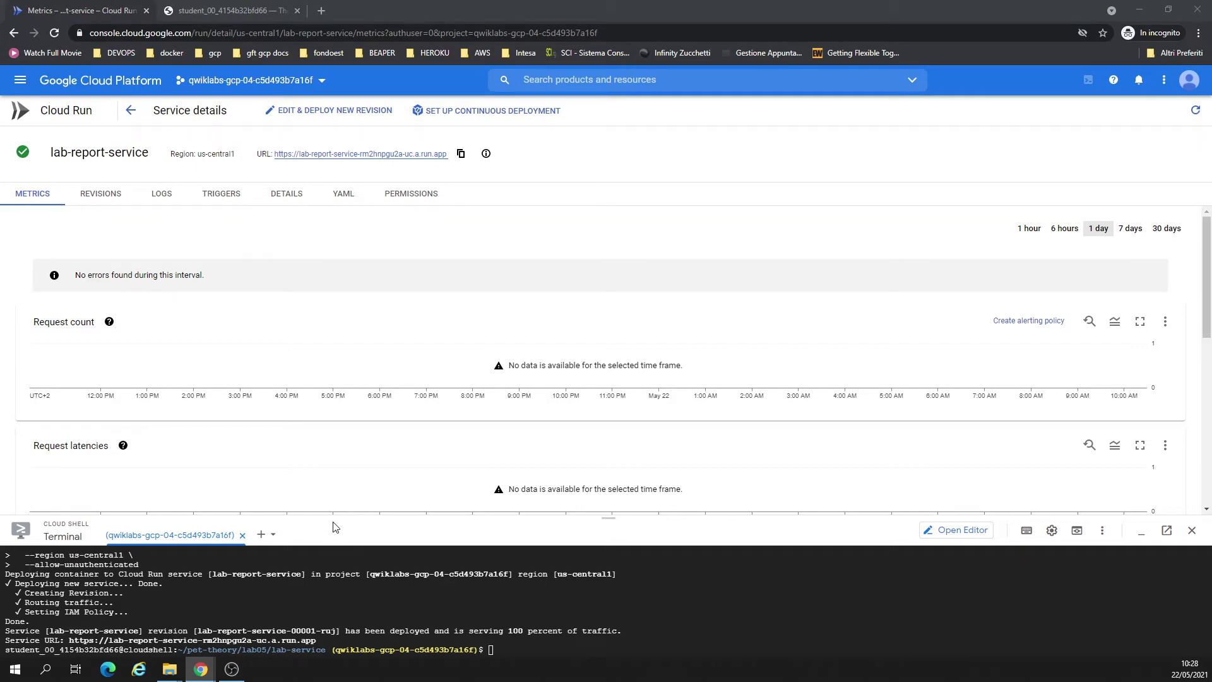
In an enlarged, cleared terminal, export LAB_REPORT_SERVICE_URL from gcloud run services describe lab-report-service, managed platform, region us-central1, format "value(status.address.url)".
{"action": "left_click_drag", "start_coordinate": [337, 515], "coordinate": [338, 259]}
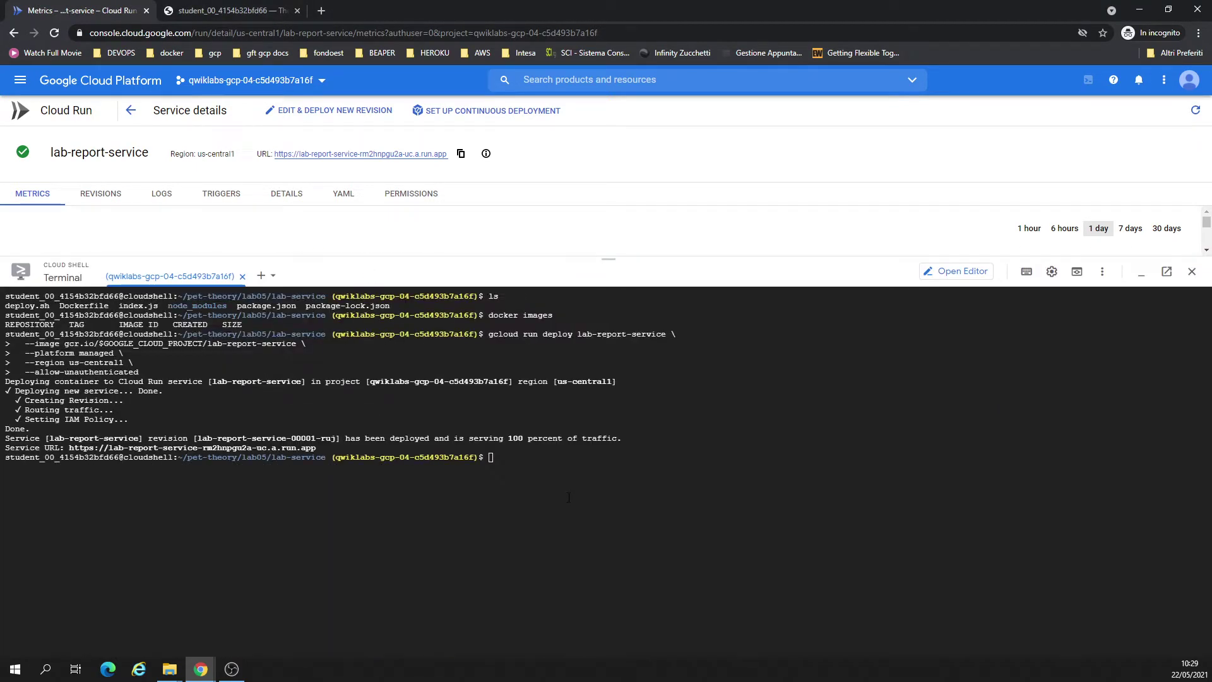
{"action": "key", "text": "ctrl+l"}
{"action": "type", "text": "export LAB_REPORT_SERVICE_URL=$(gcloud run services describe lab-report-service --platform managed --region us-central1 --format=\"value(status.address.url)\")"}
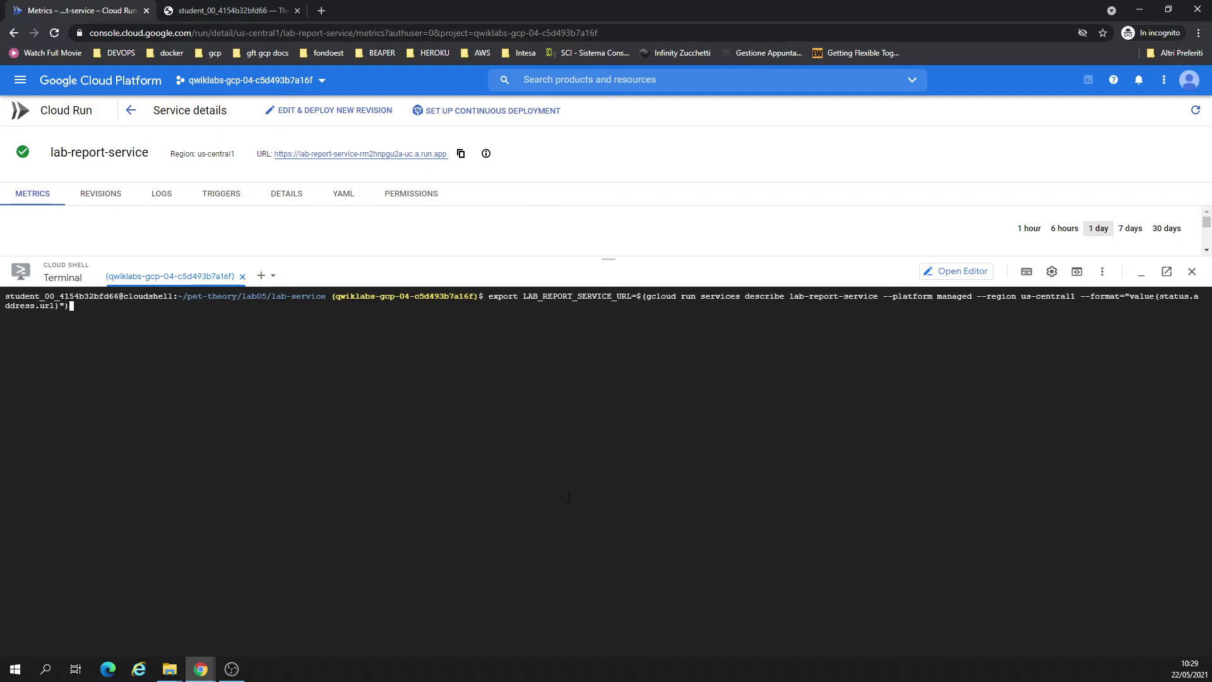
{"action": "key", "text": "Return"}
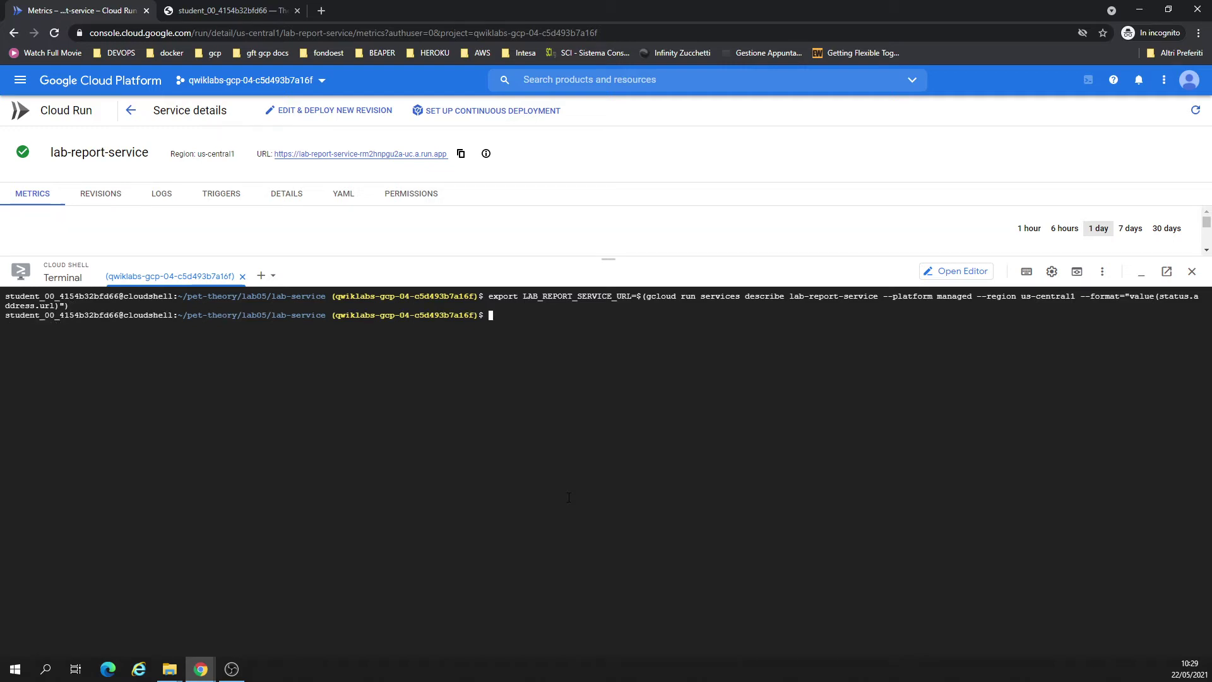
Print the value of the LAB_REPORT_SERVICE_URL variable with echo to check it.
{"action": "type", "text": "echo"}
{"action": "double_click", "coordinate": [536, 297]}
{"action": "key", "text": "ctrl+c"}
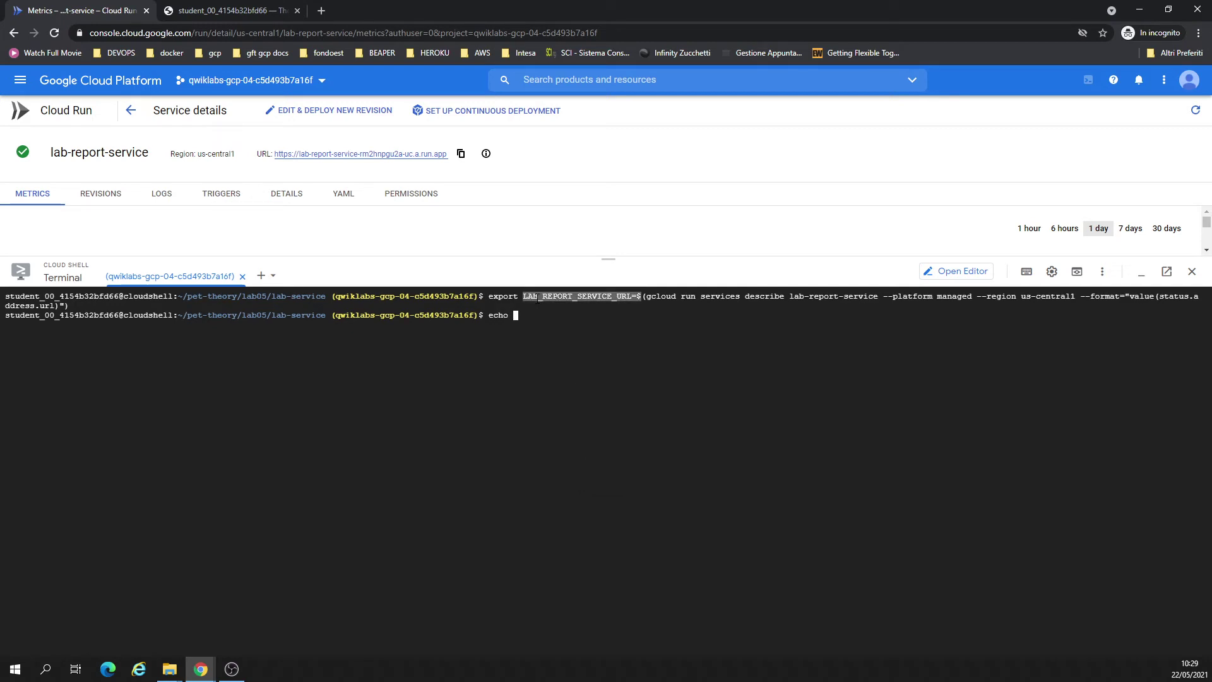
{"action": "type", "text": "$"}
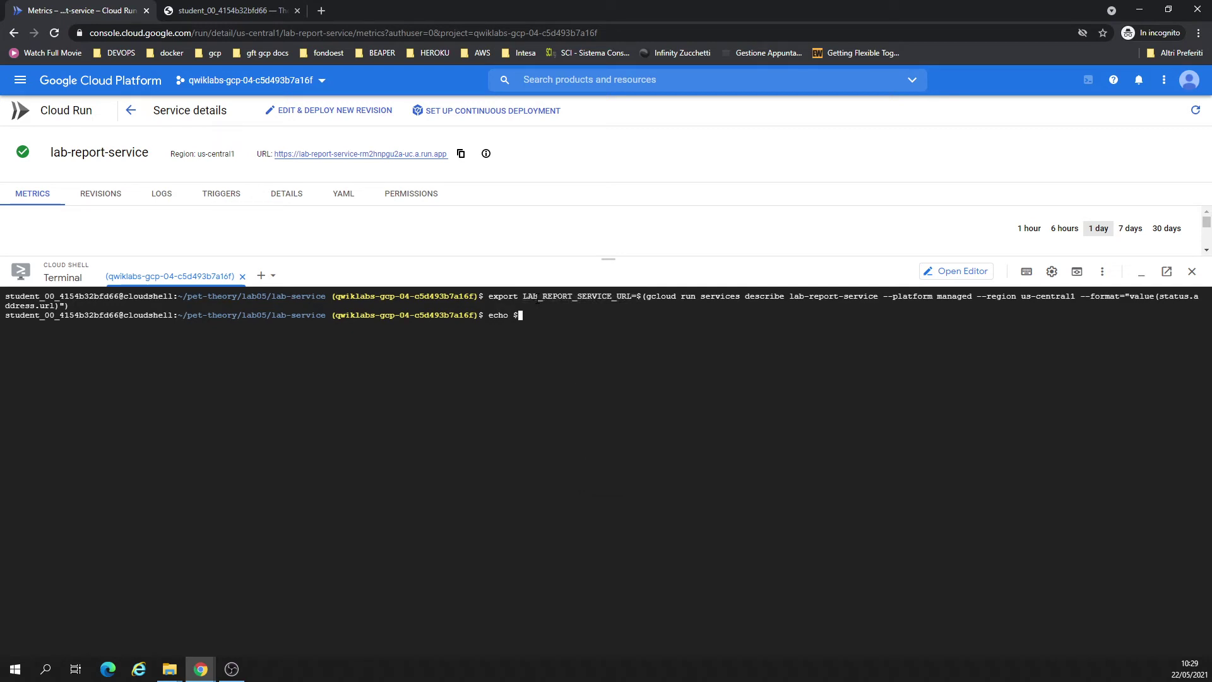
{"action": "key", "text": "ctrl+v"}
{"action": "key", "text": "BackSpace"}
{"action": "key", "text": "BackSpace"}
{"action": "key", "text": "Return"}
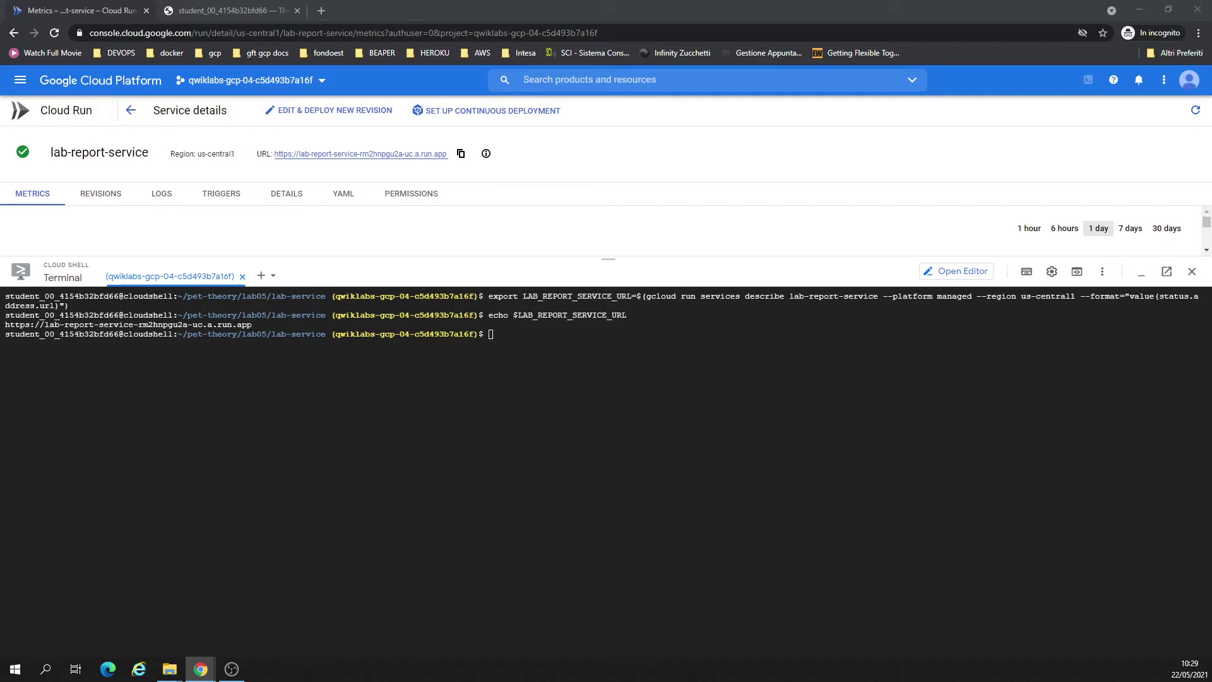
Send three background curl POST requests with JSON ids 12, 34 and 56 to $LAB_REPORT_SERVICE_URL.
{"action": "left_click", "coordinate": [227, 507]}
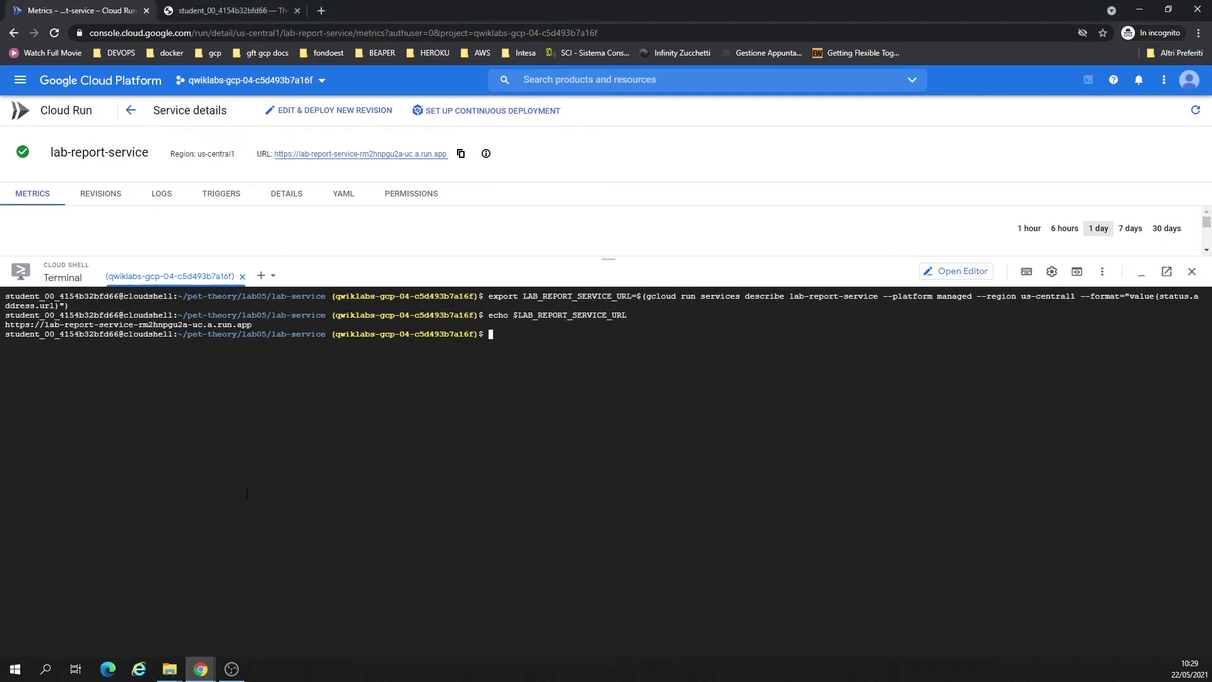
{"action": "type", "text": "curl -X POST \\   -H \"Content-Type: application/json\" \\   -d \"{\\\"id\\\": 12}\" \\   $LAB_REPORT_SERVICE_URL & curl -X POST \\   -H \"Content-Type: application/json\" \\   -d \"{\\\"id\\\": 34}\" \\   $LAB_REPORT_SERVICE_URL & curl -X POST \\   -H \"Content-Type: application/json\" \\   -d \"{\\\"id\\\": 56}\" \\   $LAB_REPORT_SERVICE_URL &"}
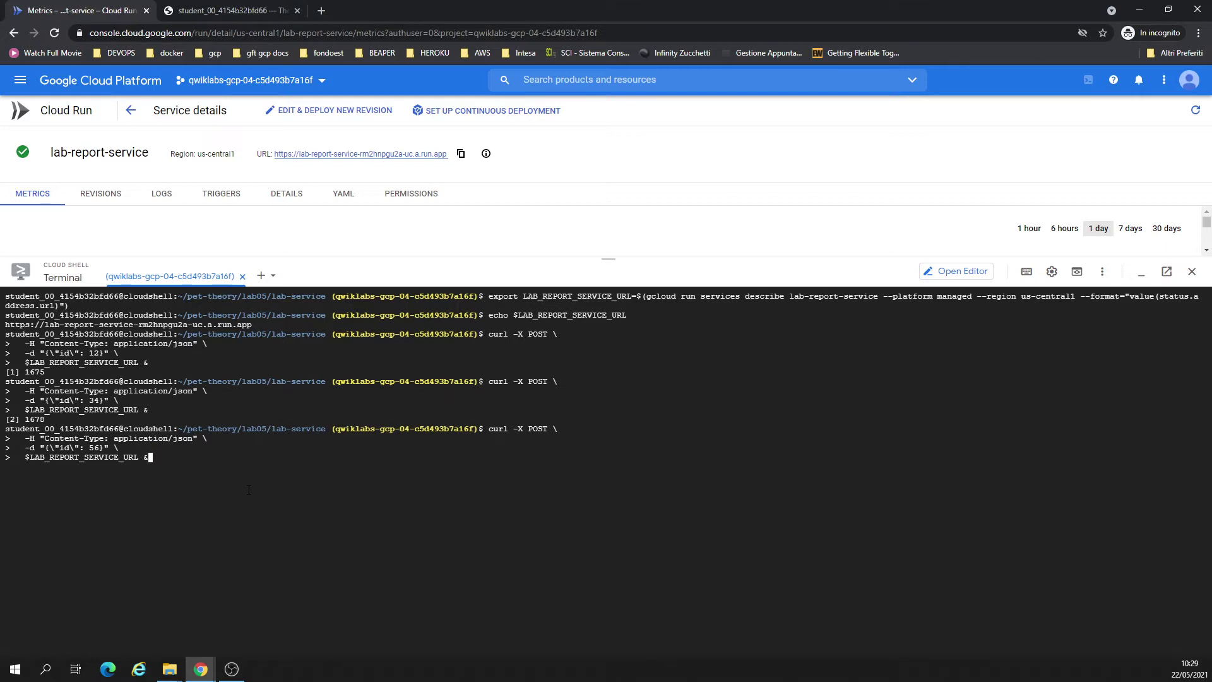
{"action": "key", "text": "Return"}
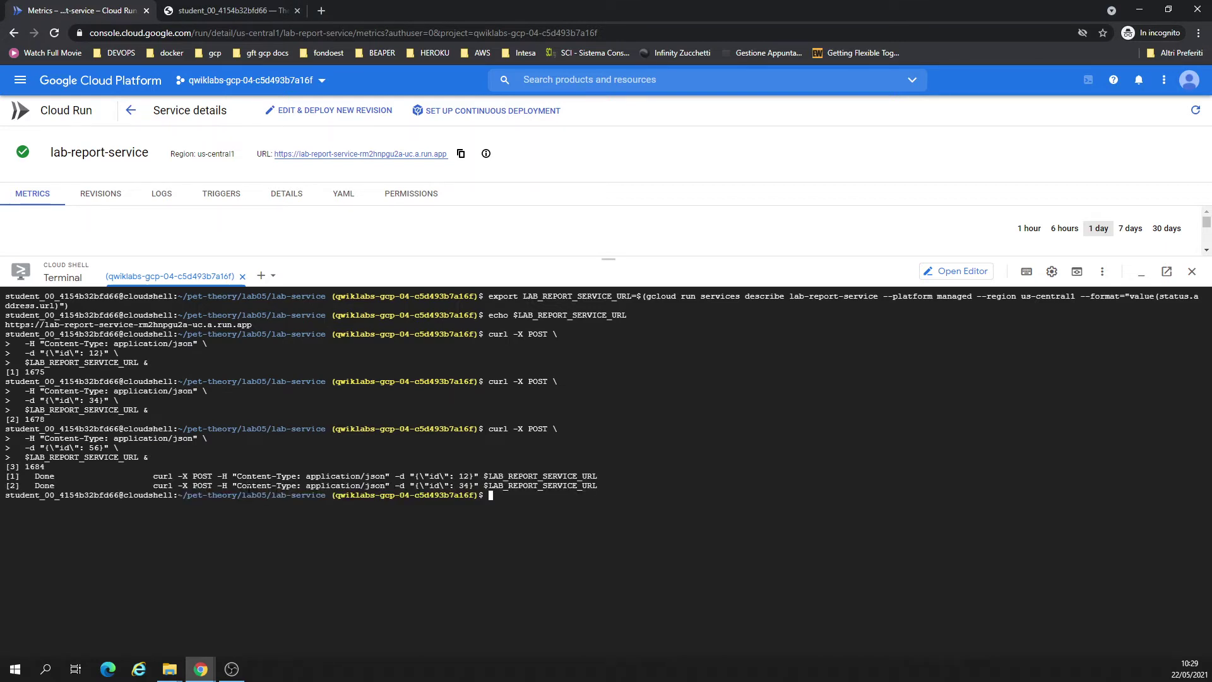
Resend the background curl POST request twice with id 56 and once with id 34.
{"action": "key", "text": "Up"}
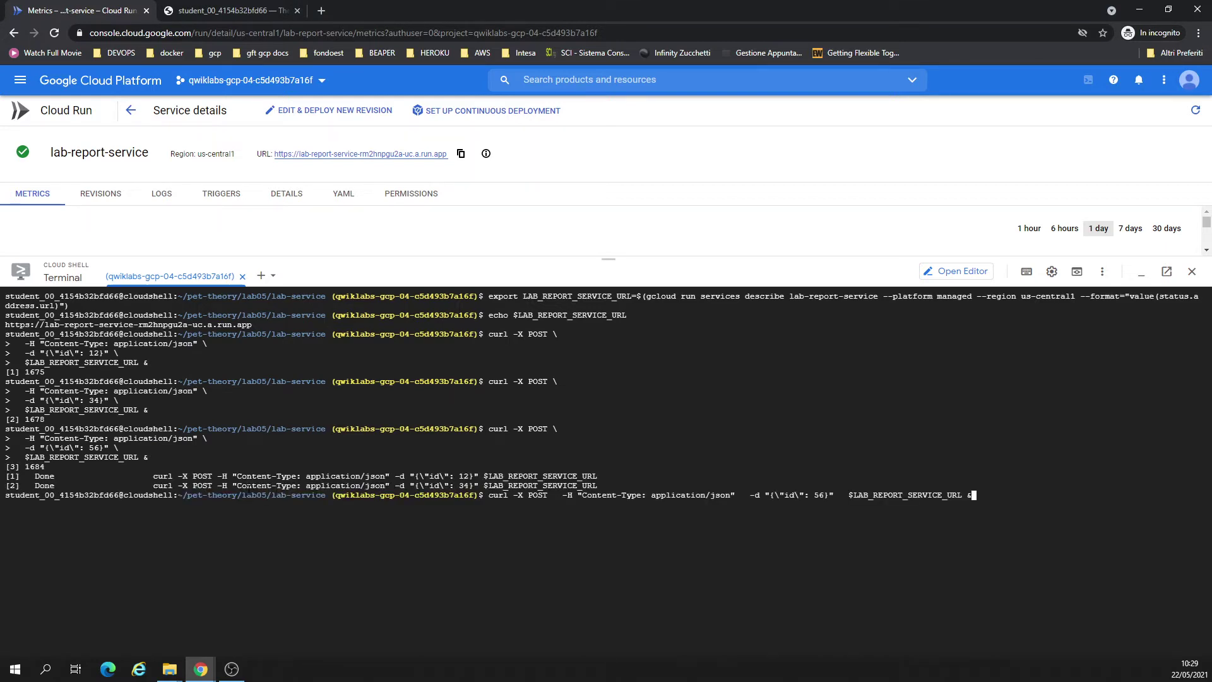
{"action": "key", "text": "Return"}
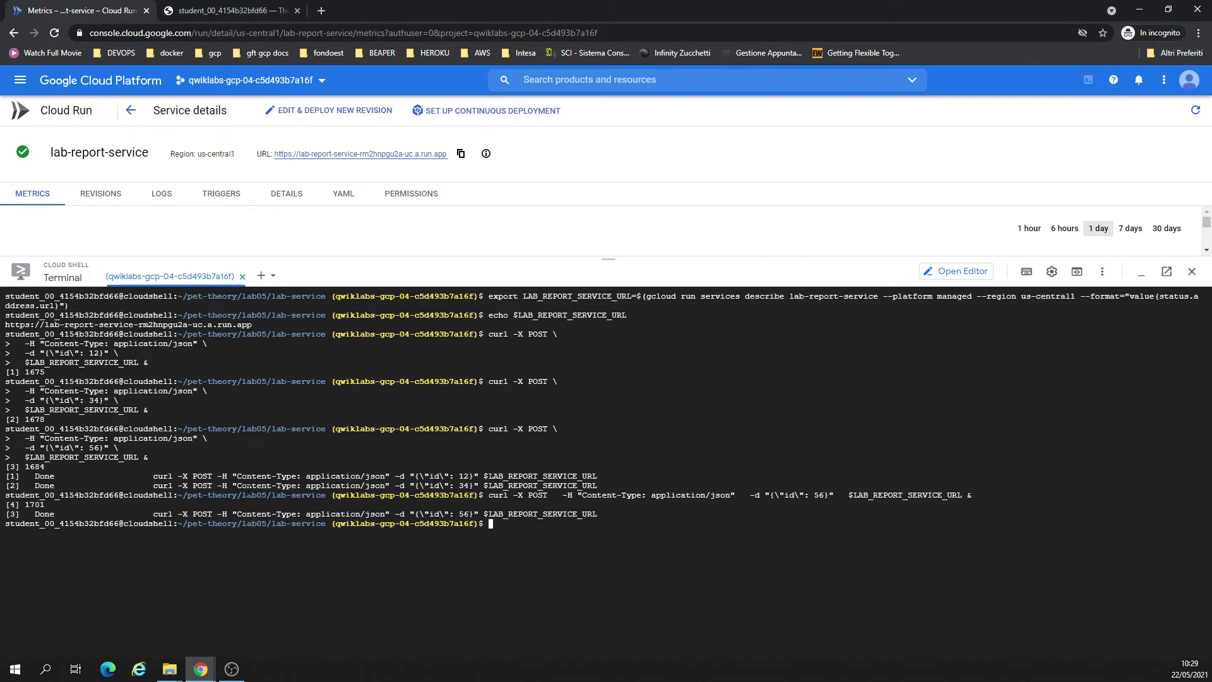
{"action": "key", "text": "Up"}
{"action": "key", "text": "Return"}
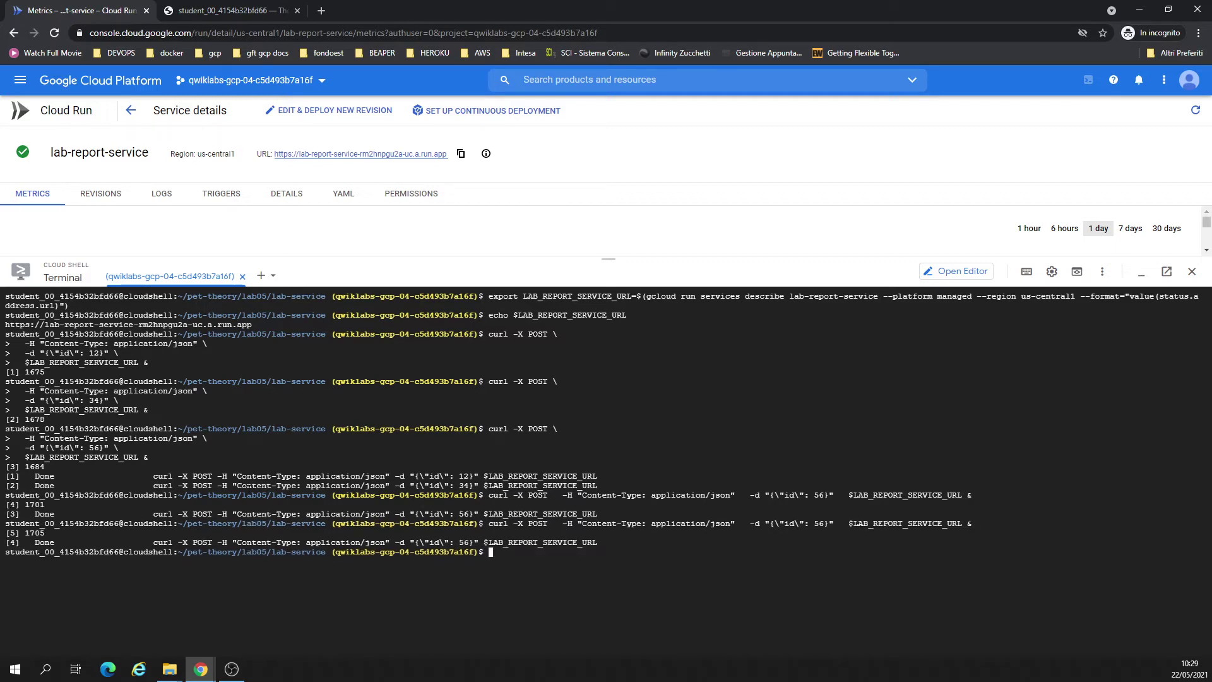
{"action": "key", "text": "Up"}
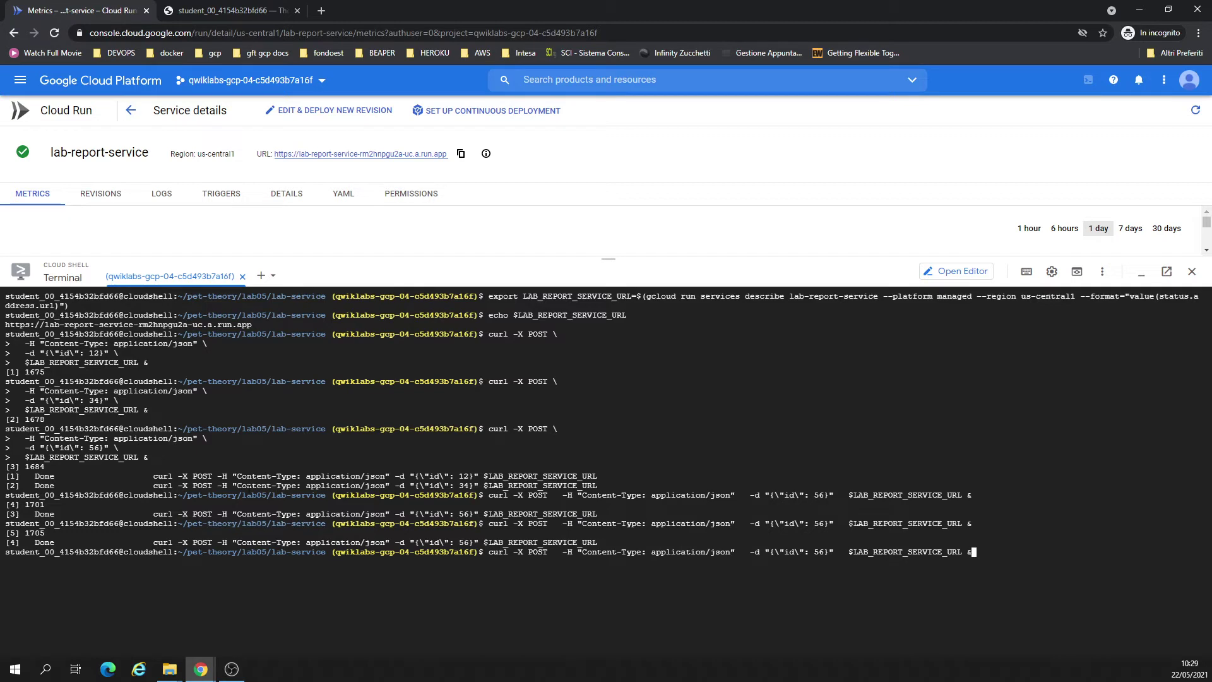
{"action": "key", "text": "Return"}
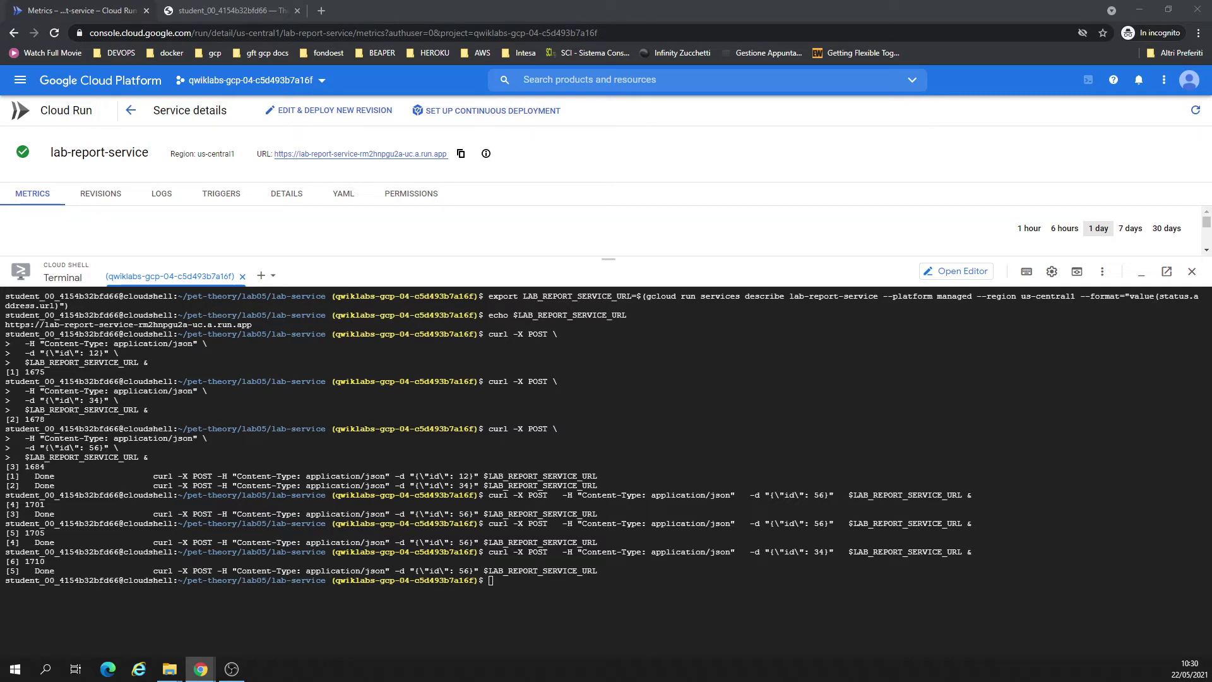
In the editor, create post-reports.sh in the lab-service folder, containing background curl POST requests to $LAB_REPORT_SERVICE_URL for ids 12, 34 and 56.
{"action": "left_click", "coordinate": [233, 8]}
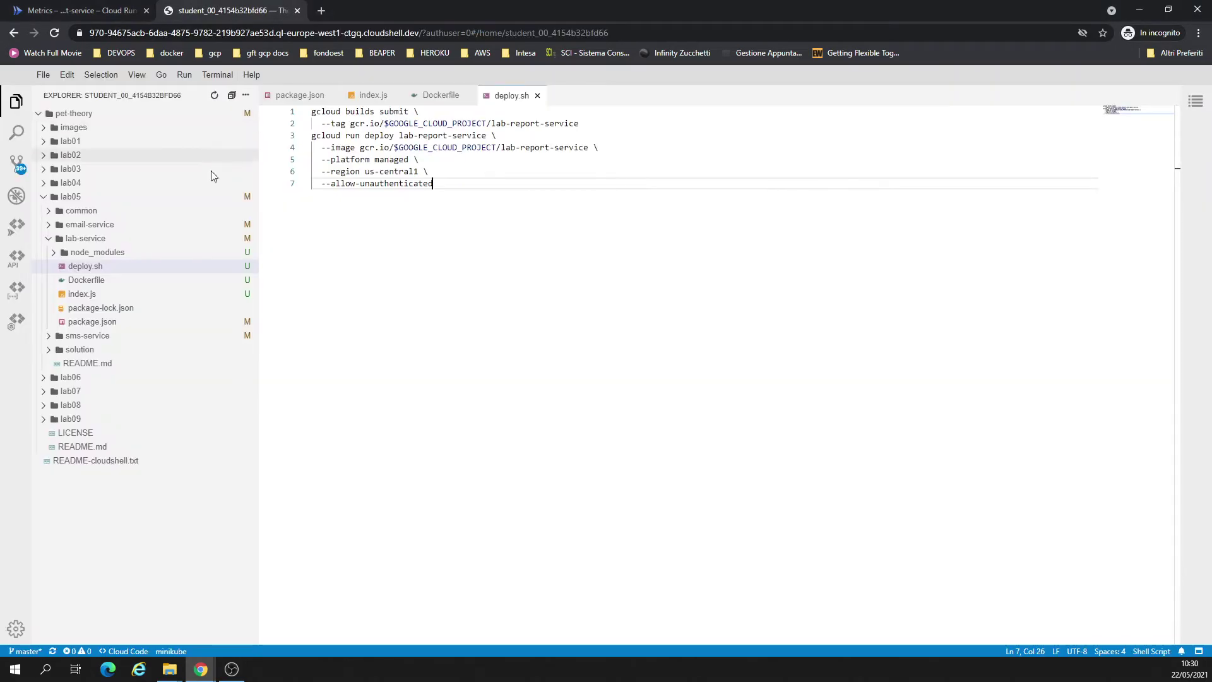
{"action": "right_click", "coordinate": [76, 240]}
{"action": "left_click", "coordinate": [94, 246]}
{"action": "type", "text": "post-reports.sh"}
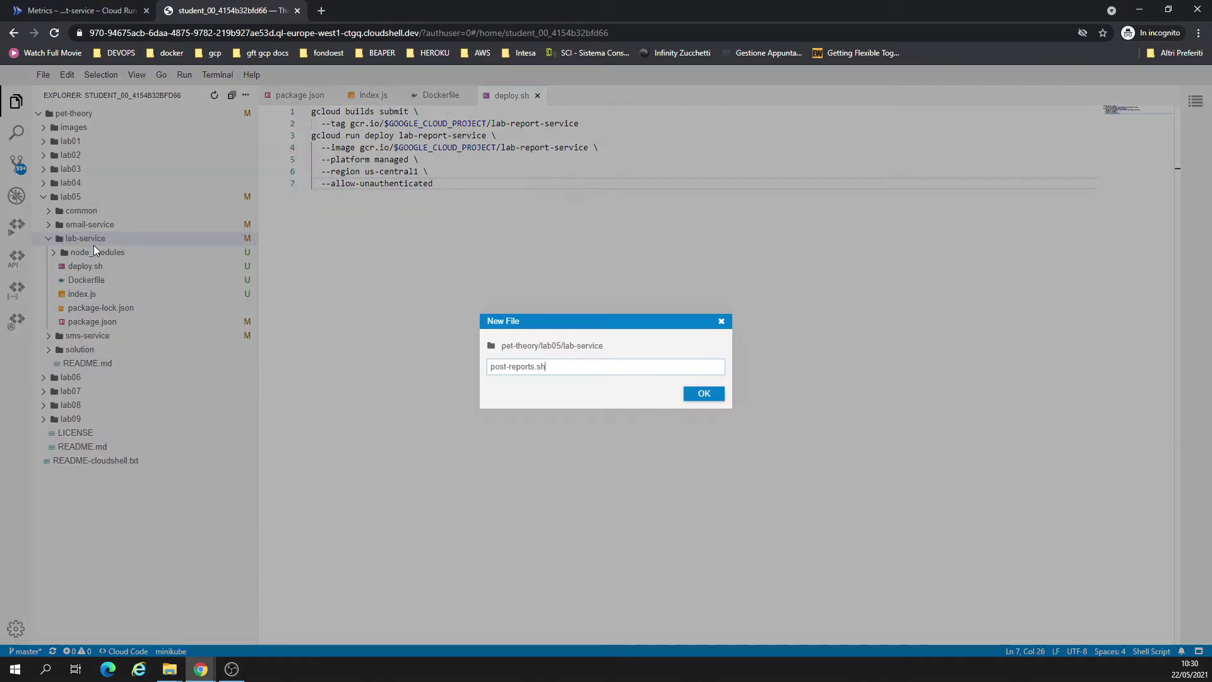
{"action": "key", "text": "Return"}
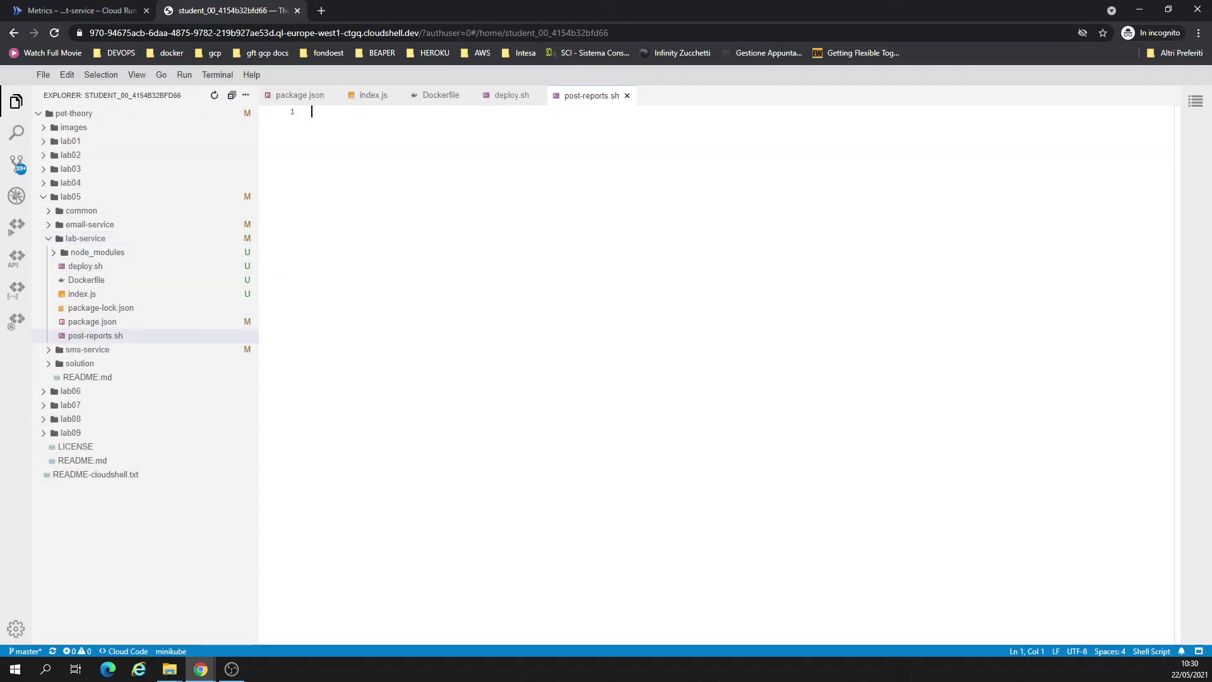
{"action": "left_click", "coordinate": [512, 299]}
{"action": "type", "text": "curl -X POST \\   -H \"Content-Type: application/json\" \\   -d \"{\\\"id\\\": 12}\" \\   $LAB_REPORT_SERVICE_URL & curl -X POST \\   -H \"Content-Type: application/json\" \\   -d \"{\\\"id\\\": 34}\" \\   $LAB_REPORT_SERVICE_URL & curl -X POST \\   -H \"Content-Type: application/json\" \\   -d \"{\\\"id\\\": 56}\" \\   $LAB_REPORT_SERVICE_URL &"}
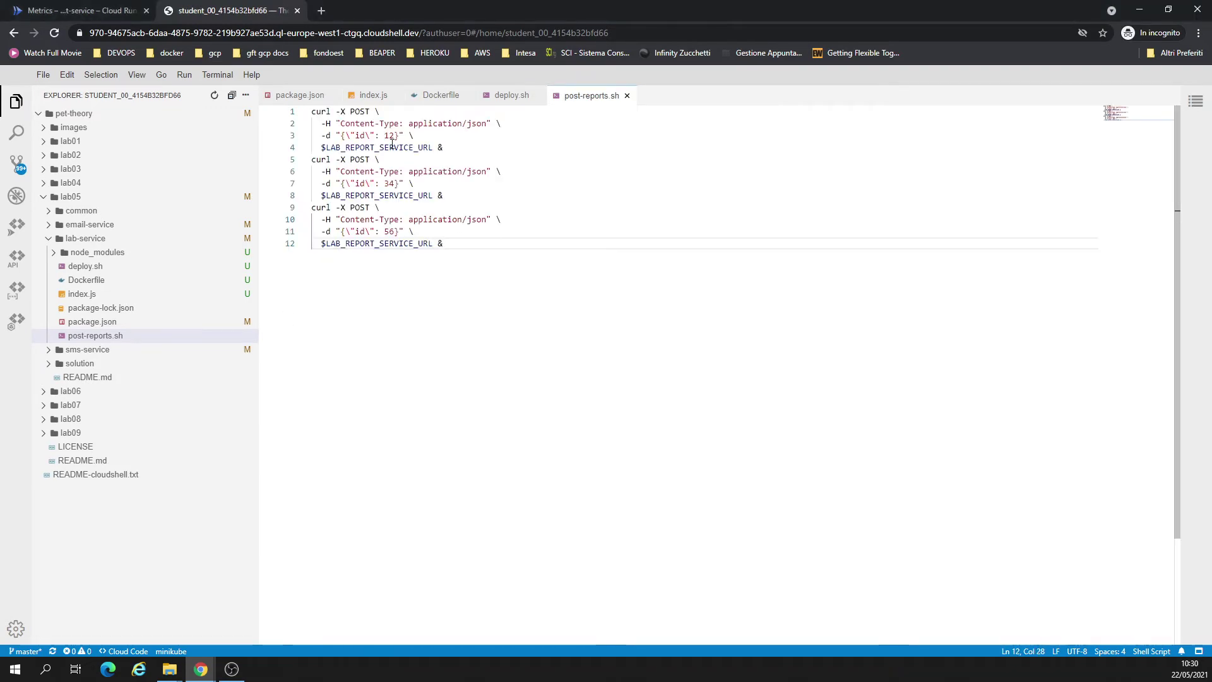
Return to the Cloud Shell terminal, clear it and list the lab-service files to check for post-reports.sh.
{"action": "key", "text": "ctrl+Tab"}
{"action": "key", "text": "ctrl+l"}
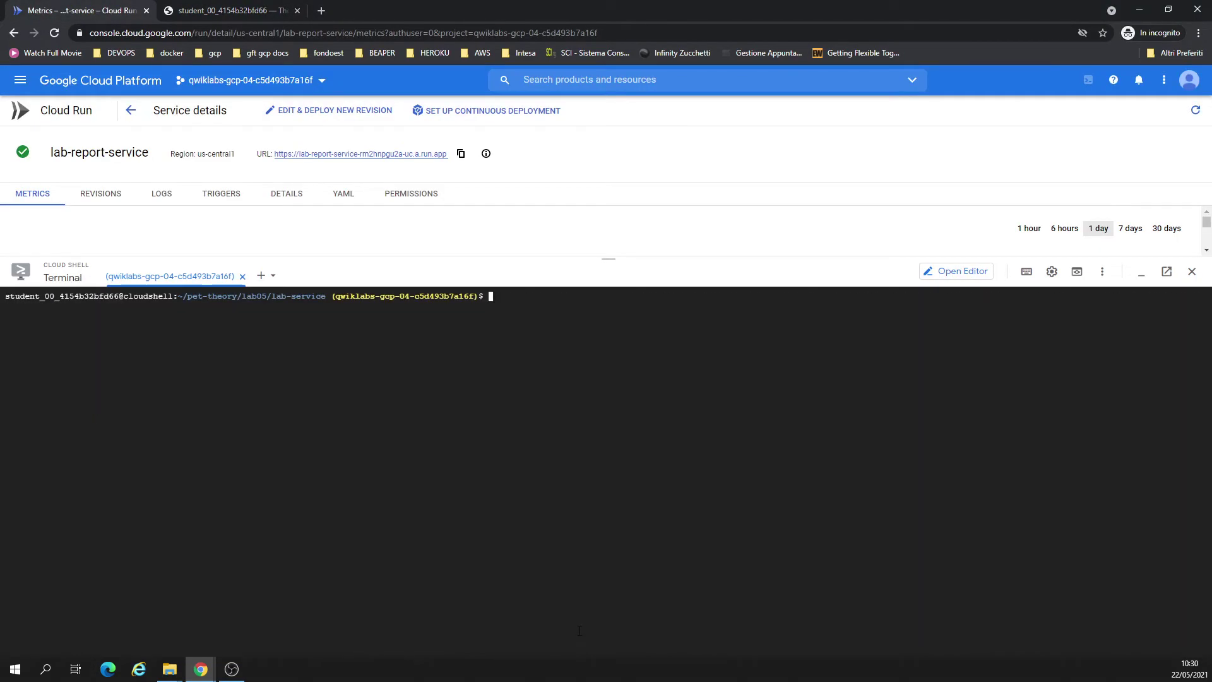
{"action": "type", "text": "ls"}
{"action": "key", "text": "Return"}
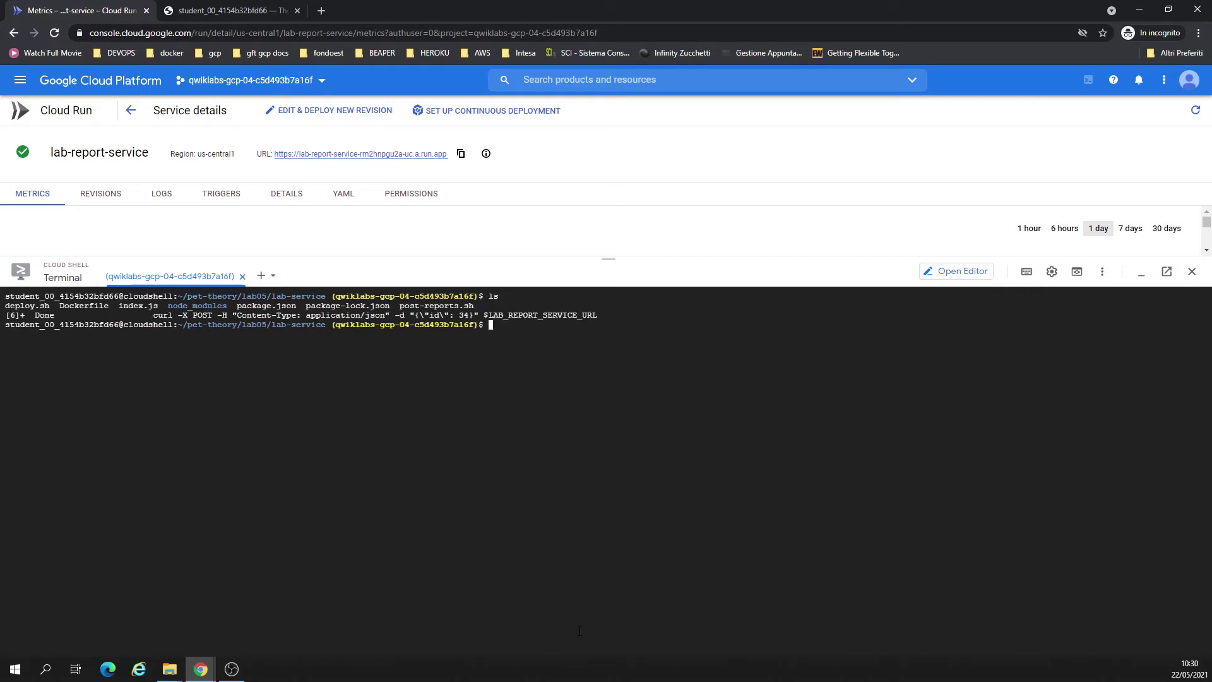
{"action": "key", "text": "Return"}
{"action": "key", "text": "Return"}
{"action": "key", "text": "ctrl+l"}
{"action": "type", "text": "ls"}
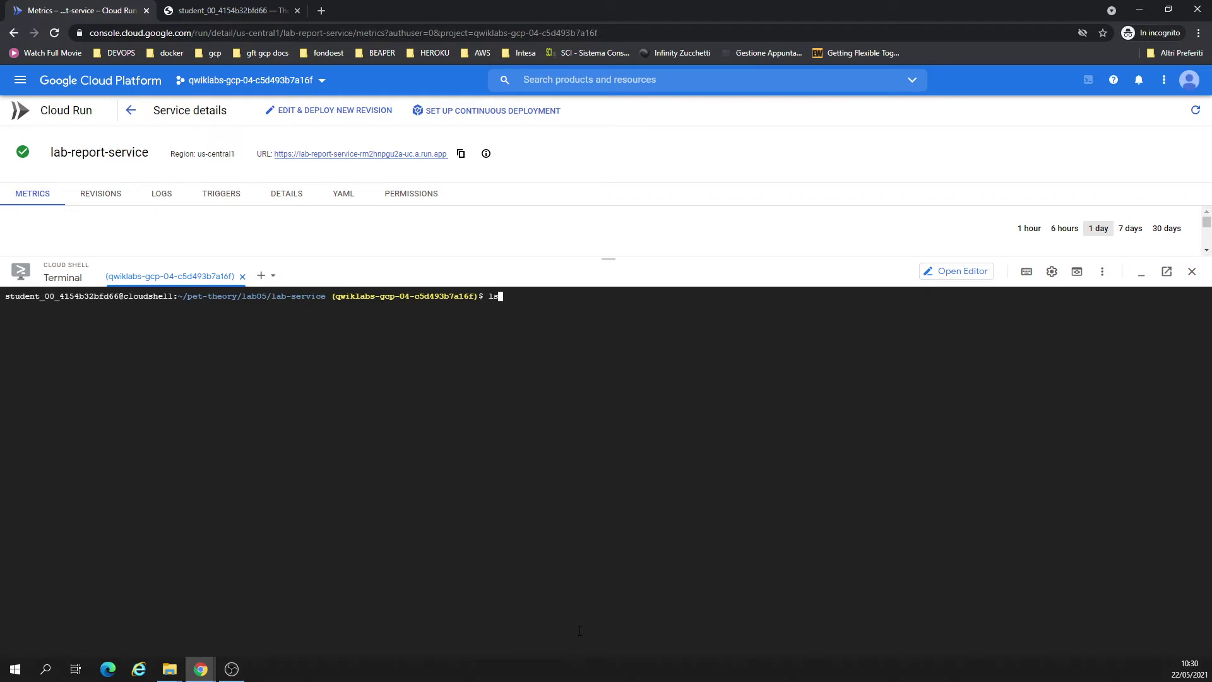
{"action": "key", "text": "Return"}
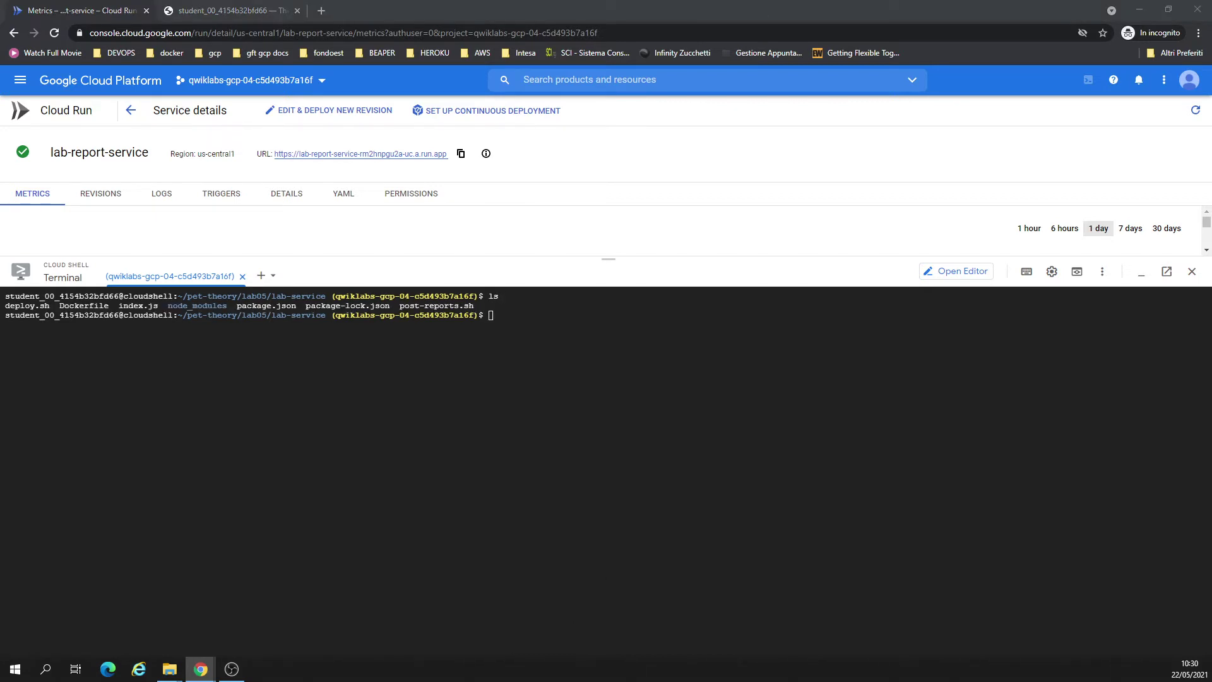
Make post-reports.sh executable for its owner with chmod u+x.
{"action": "left_click", "coordinate": [529, 532]}
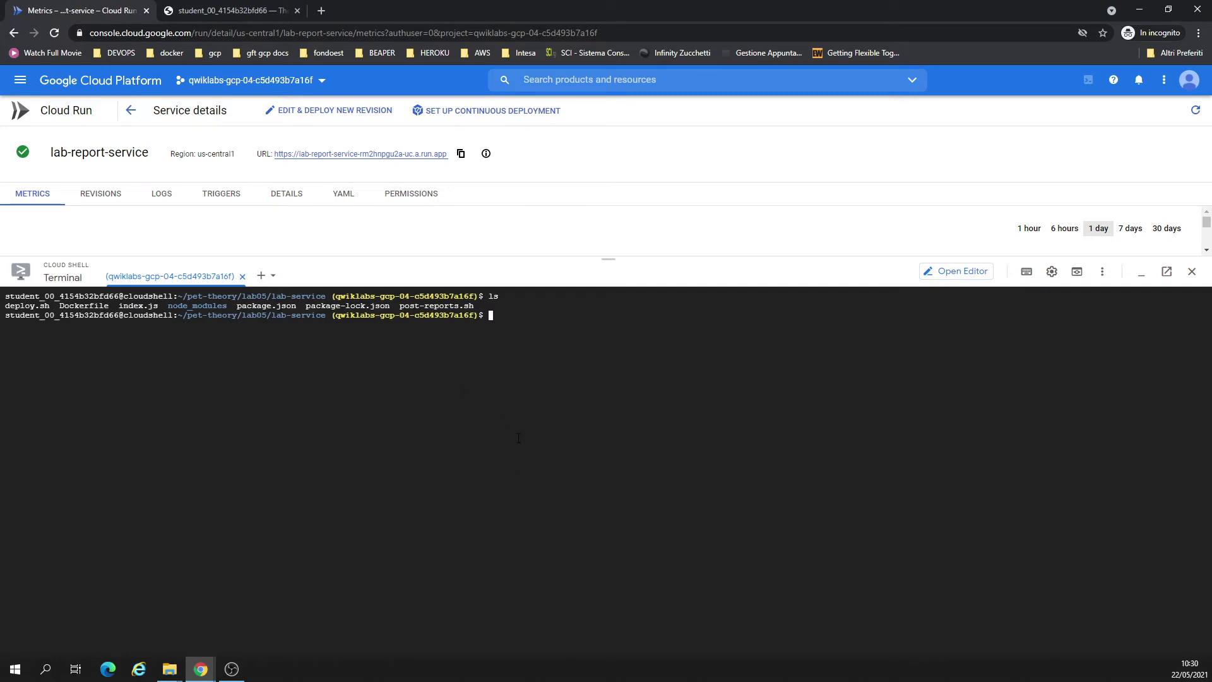
{"action": "type", "text": "chmod u+x post-reports.sh"}
{"action": "key", "text": "Return"}
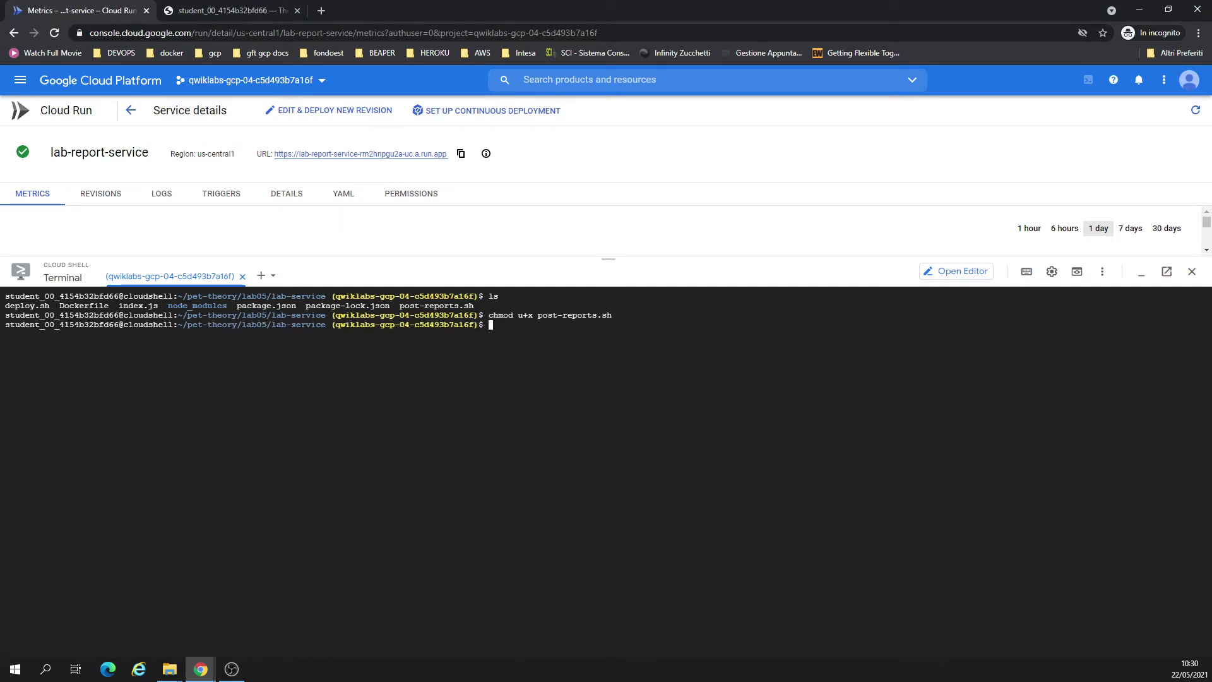
Run ./post-reports.sh three times to post the test reports to the service.
{"action": "left_click", "coordinate": [257, 471]}
{"action": "type", "text": "./post-reports.sh"}
{"action": "key", "text": "Return"}
{"action": "key", "text": "Up"}
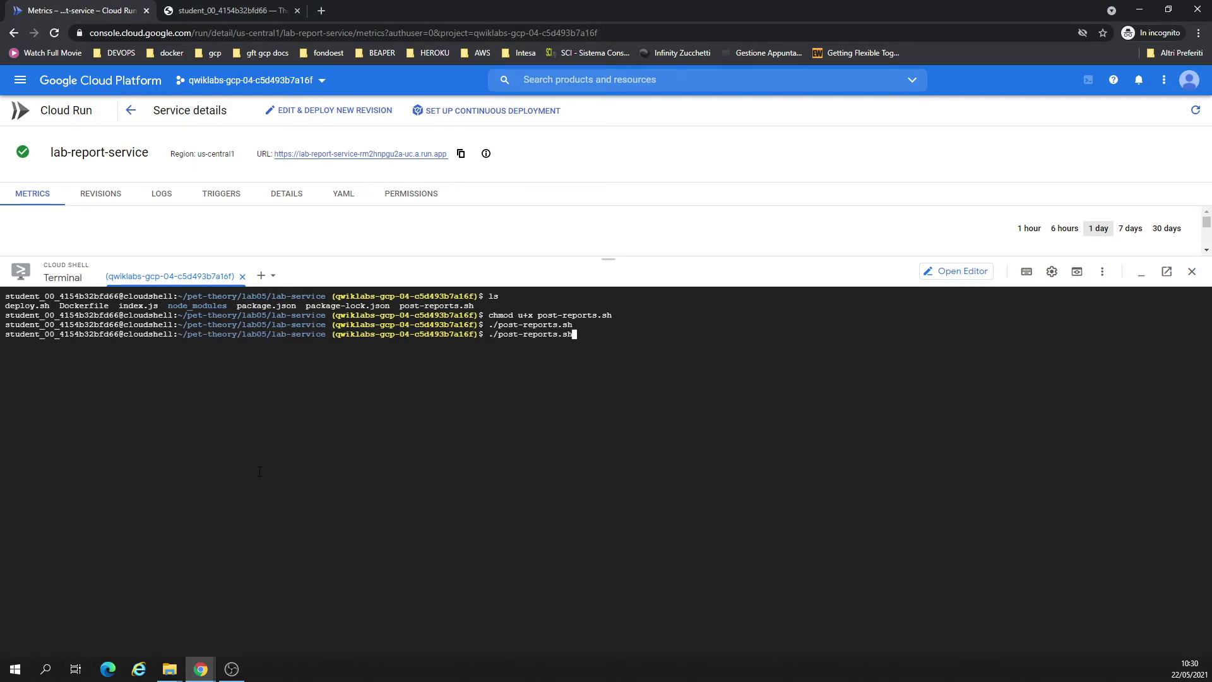
{"action": "key", "text": "Return"}
{"action": "key", "text": "Up"}
{"action": "key", "text": "Return"}
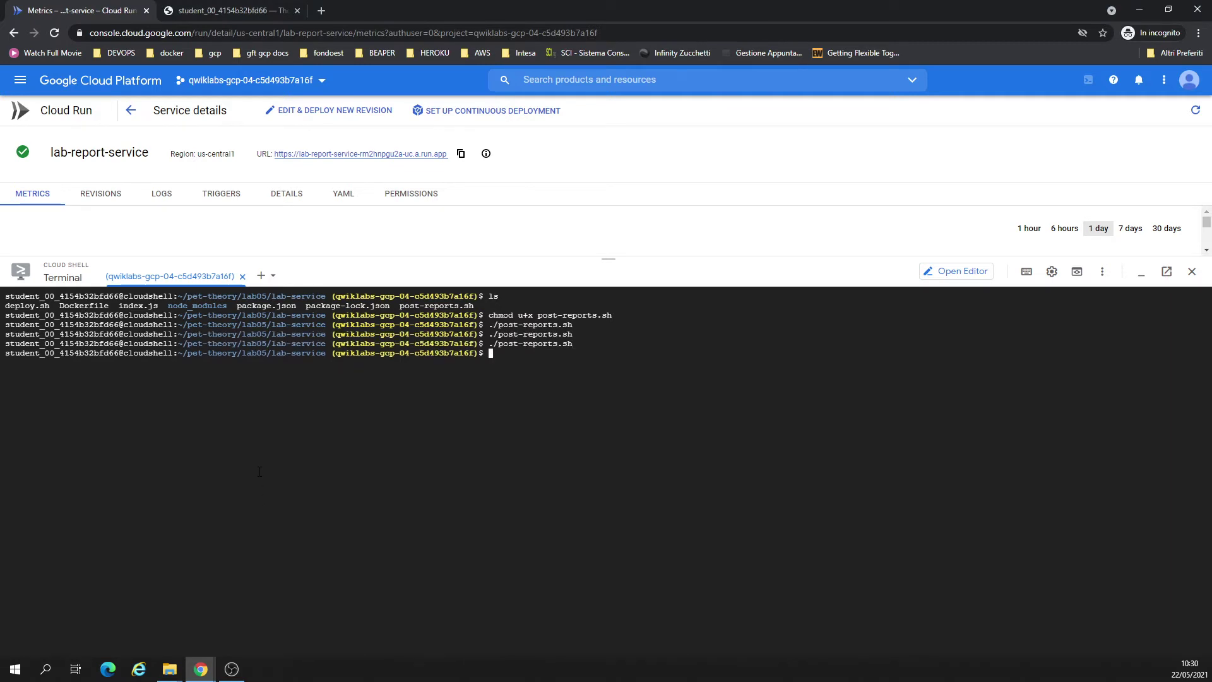
Shrink the terminal area and examine the lab-report-service metrics charts, from request count to container memory utilization.
{"action": "left_click_drag", "start_coordinate": [377, 259], "coordinate": [377, 403]}
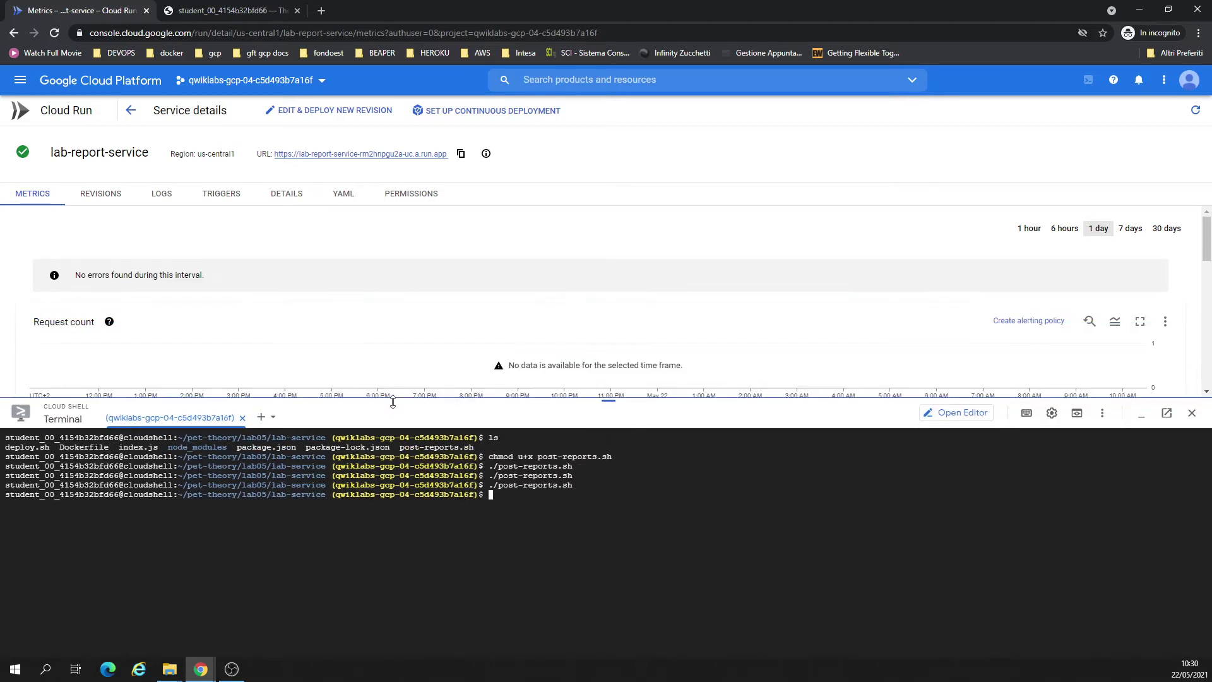
{"action": "scroll", "coordinate": [352, 370], "scroll_direction": "down", "scroll_amount": 2}
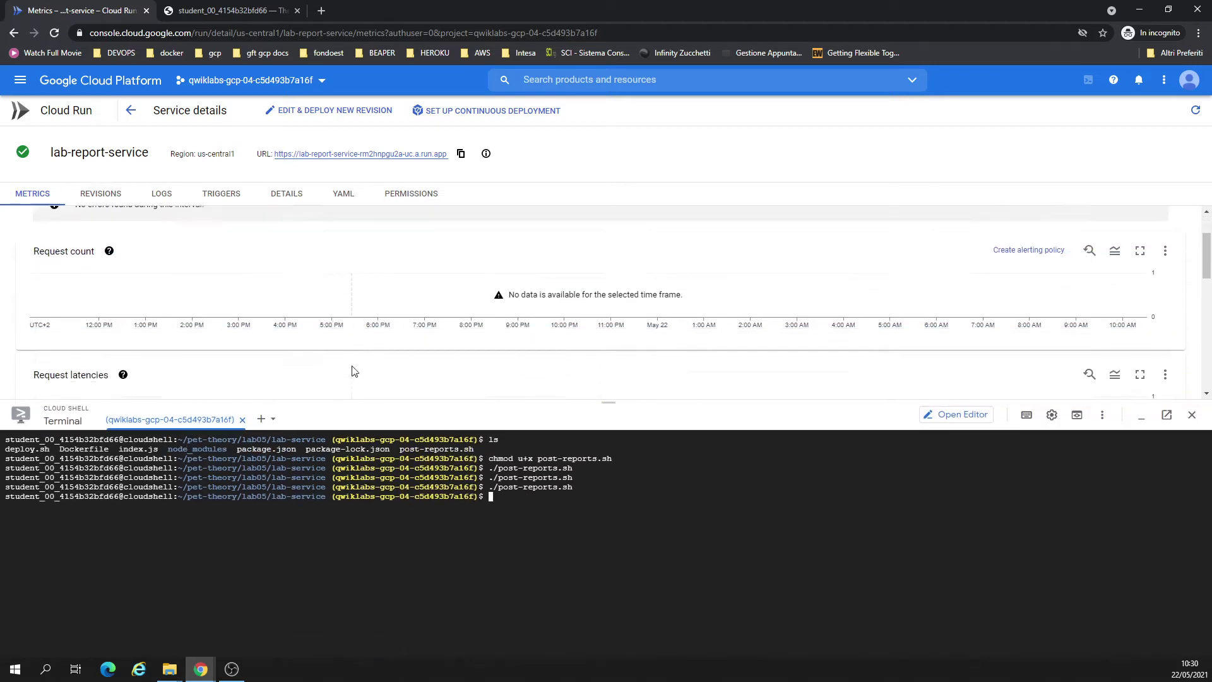
{"action": "scroll", "coordinate": [353, 371], "scroll_direction": "down", "scroll_amount": 3}
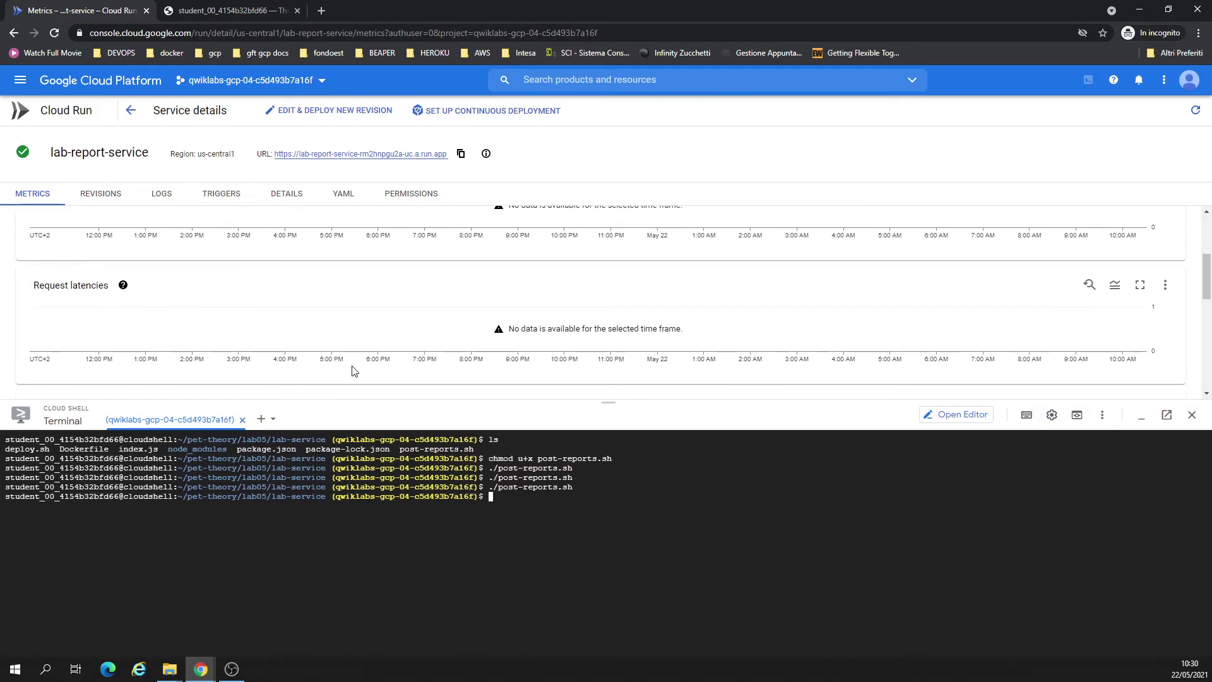
{"action": "scroll", "coordinate": [442, 360], "scroll_direction": "down", "scroll_amount": 1}
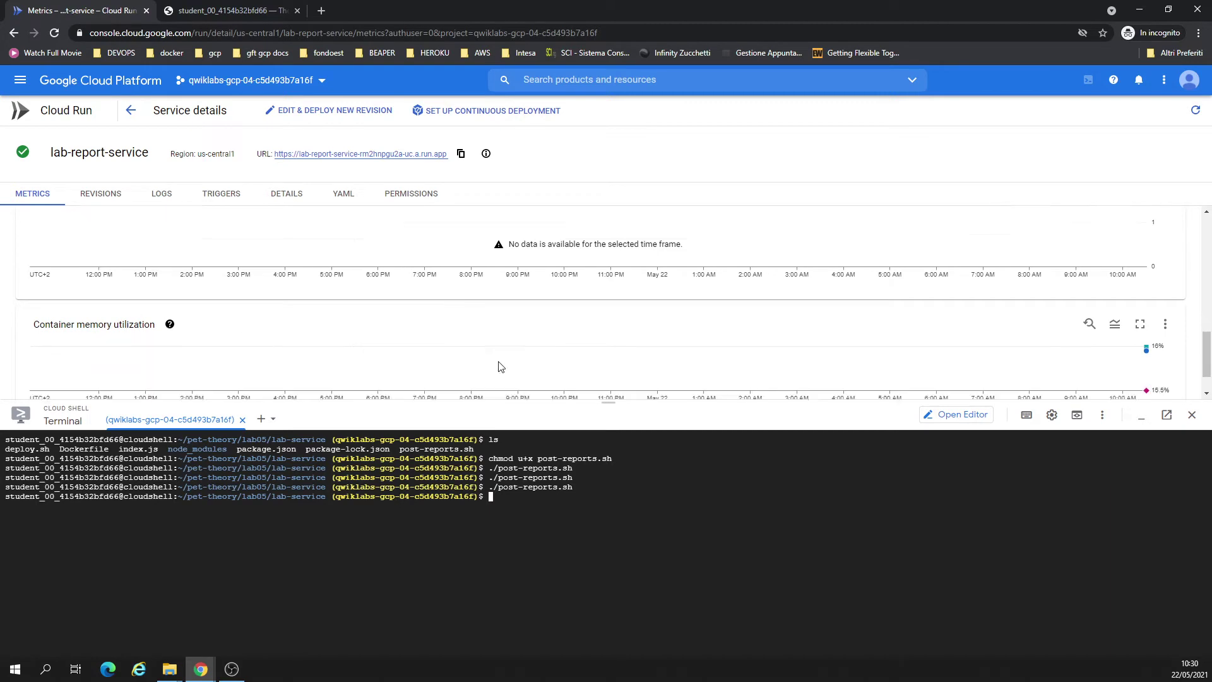
{"action": "scroll", "coordinate": [477, 317], "scroll_direction": "up", "scroll_amount": 6}
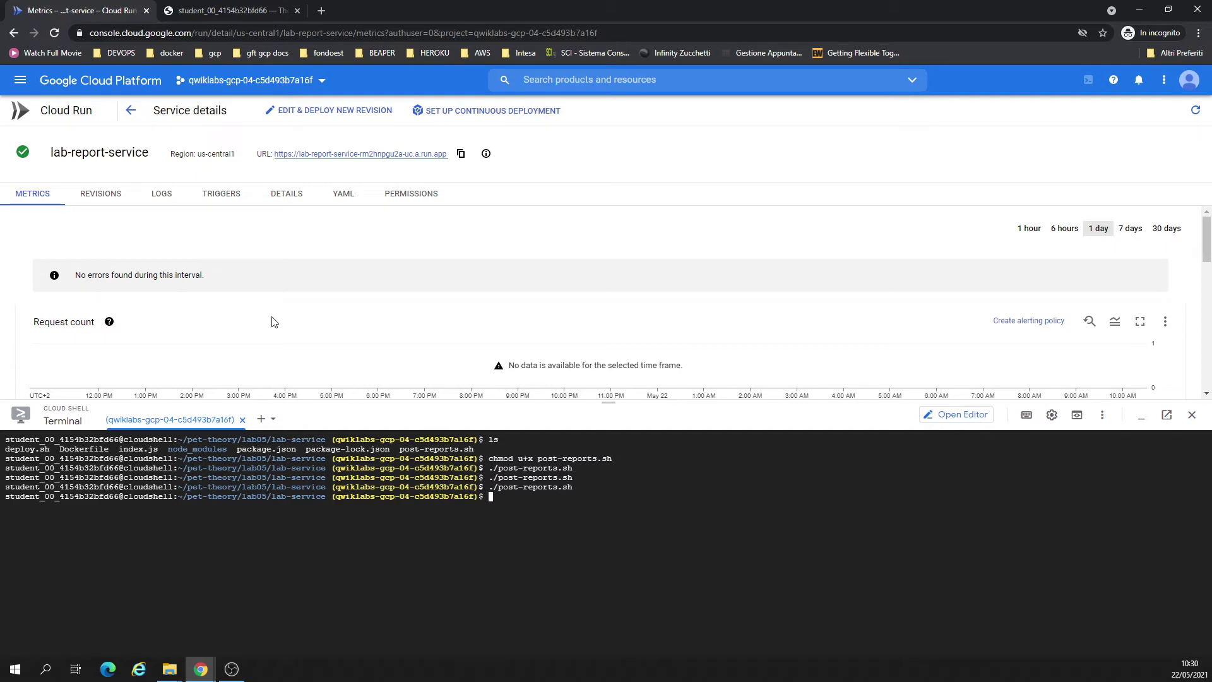
Open the lab-report-service logs above a smaller, cleared terminal and run ./post-reports.sh four more times.
{"action": "left_click", "coordinate": [162, 193]}
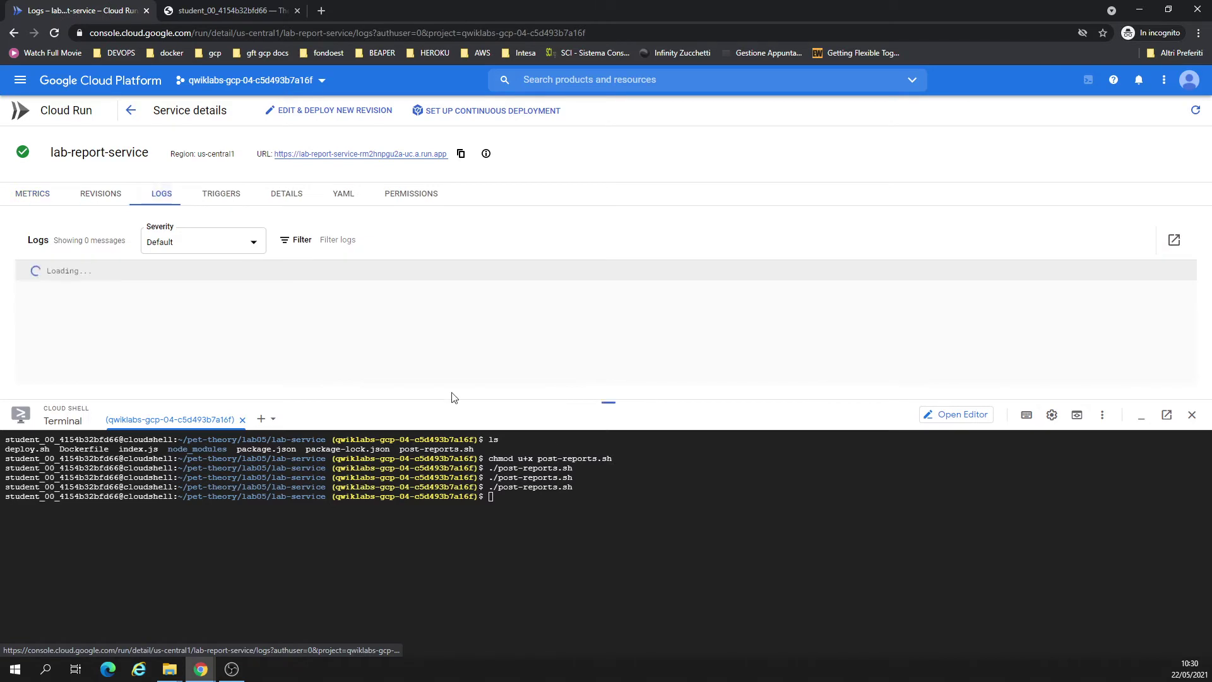
{"action": "left_click_drag", "start_coordinate": [417, 402], "coordinate": [415, 527]}
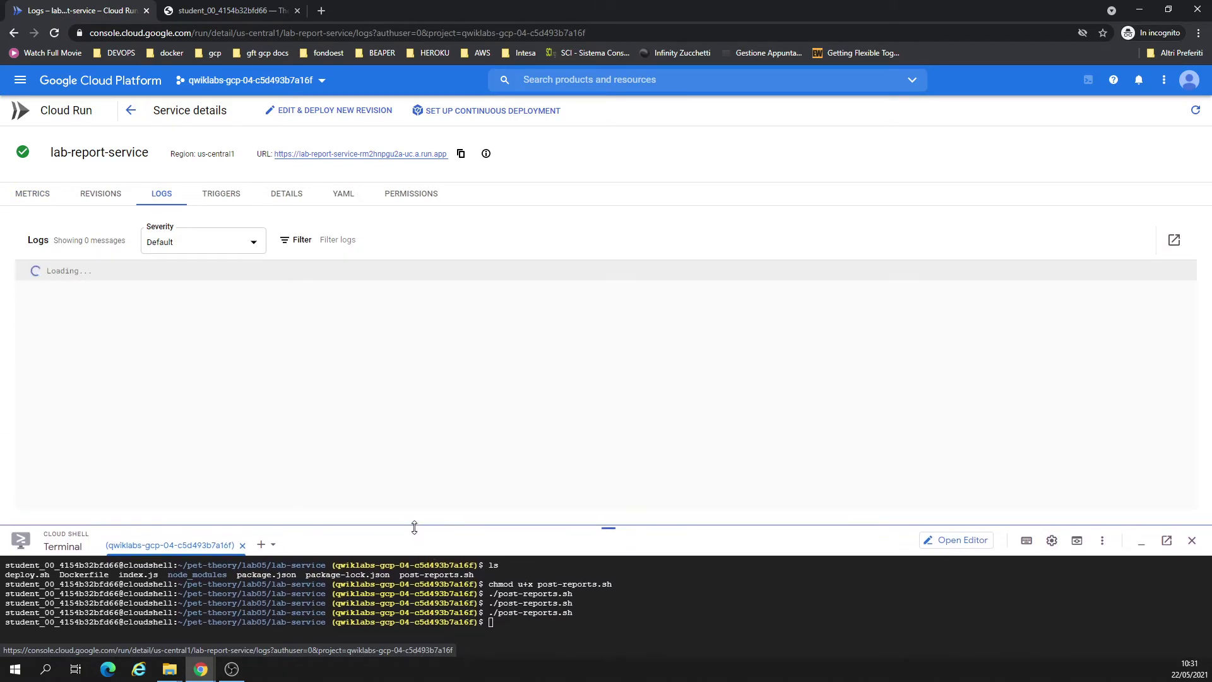
{"action": "key", "text": "ctrl+l"}
{"action": "key", "text": "Up"}
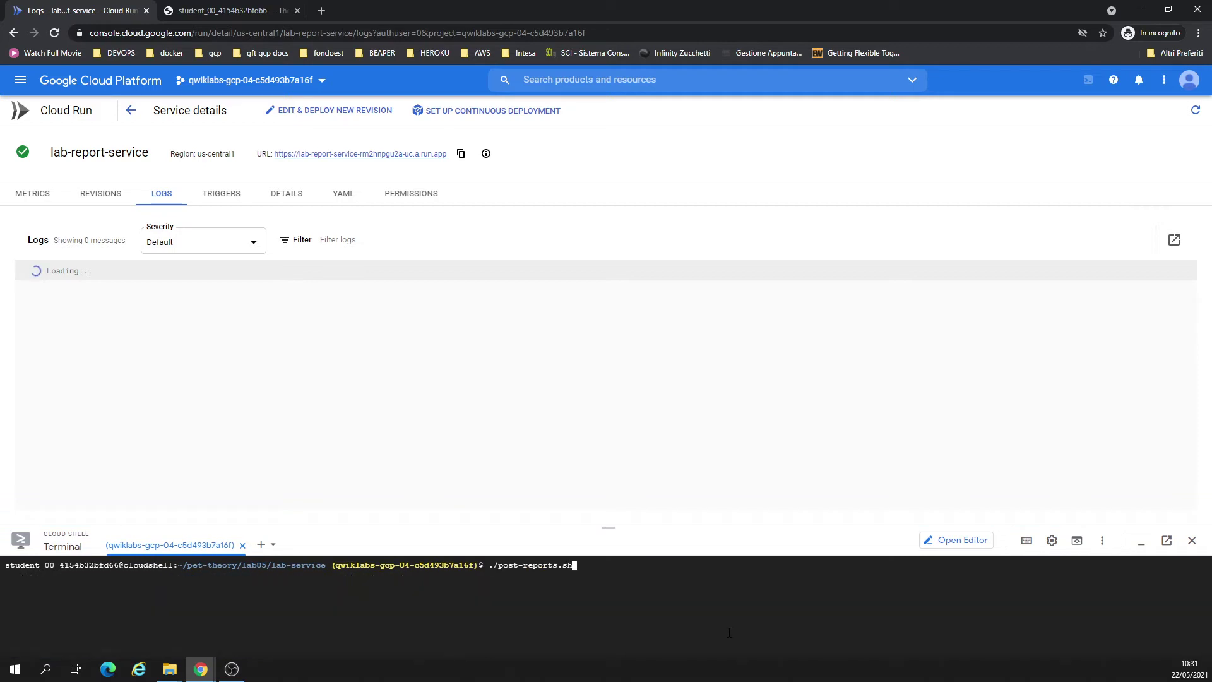
{"action": "key", "text": "Return"}
{"action": "key", "text": "Up"}
{"action": "key", "text": "Return"}
{"action": "key", "text": "Up"}
{"action": "key", "text": "Return"}
{"action": "key", "text": "Up"}
{"action": "key", "text": "Return"}
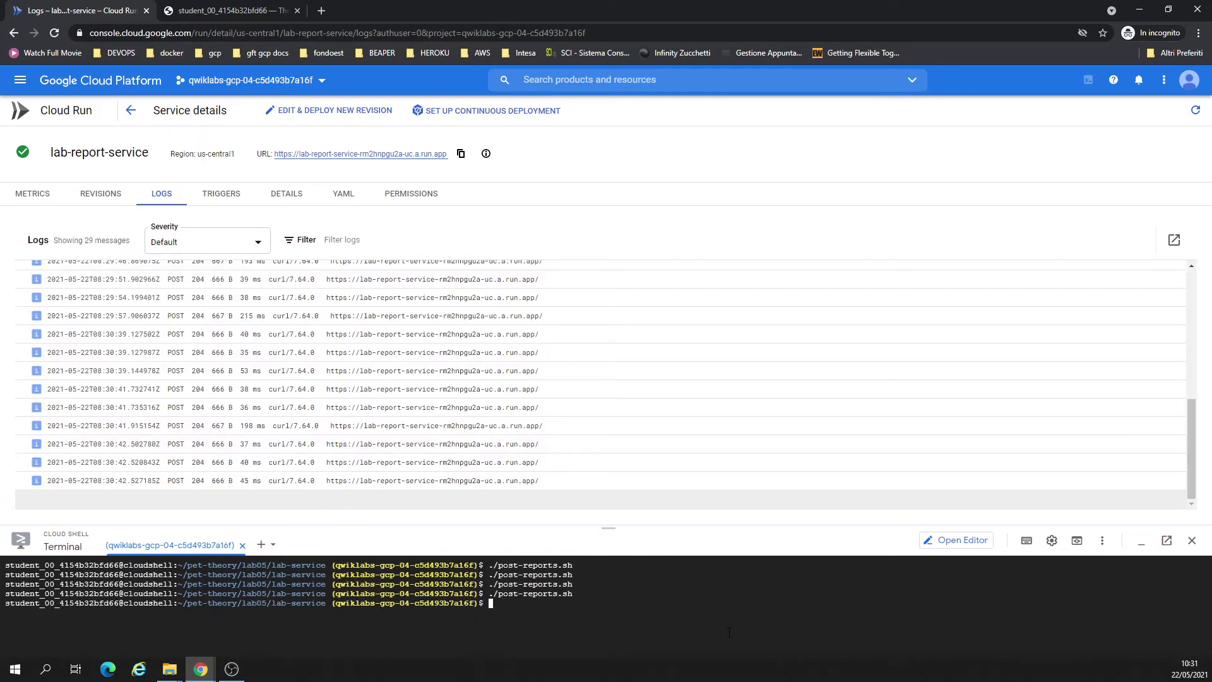
Run ./post-reports.sh three more times from the lab-service folder.
{"action": "key", "text": "Up"}
{"action": "key", "text": "Return"}
{"action": "key", "text": "Up"}
{"action": "key", "text": "Return"}
{"action": "key", "text": "Up"}
{"action": "key", "text": "Return"}
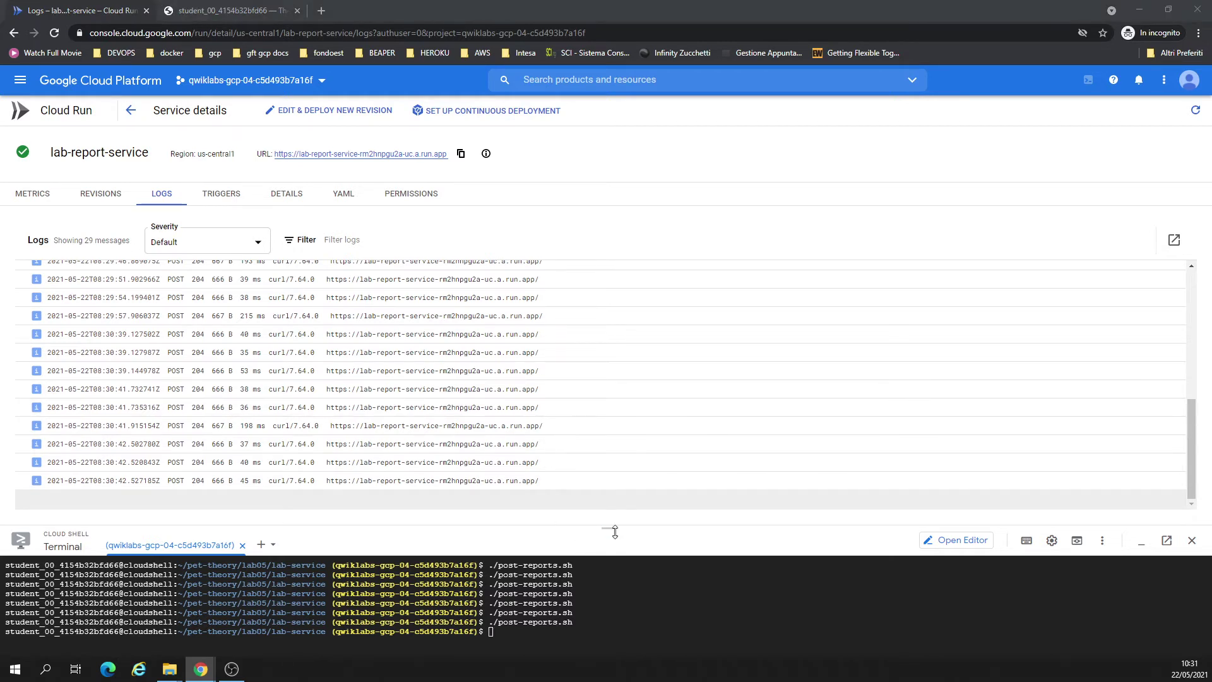
Open a second Cloud Shell session, change to ~/pet-theory/lab05/email-service and list its files.
{"action": "left_click", "coordinate": [259, 544]}
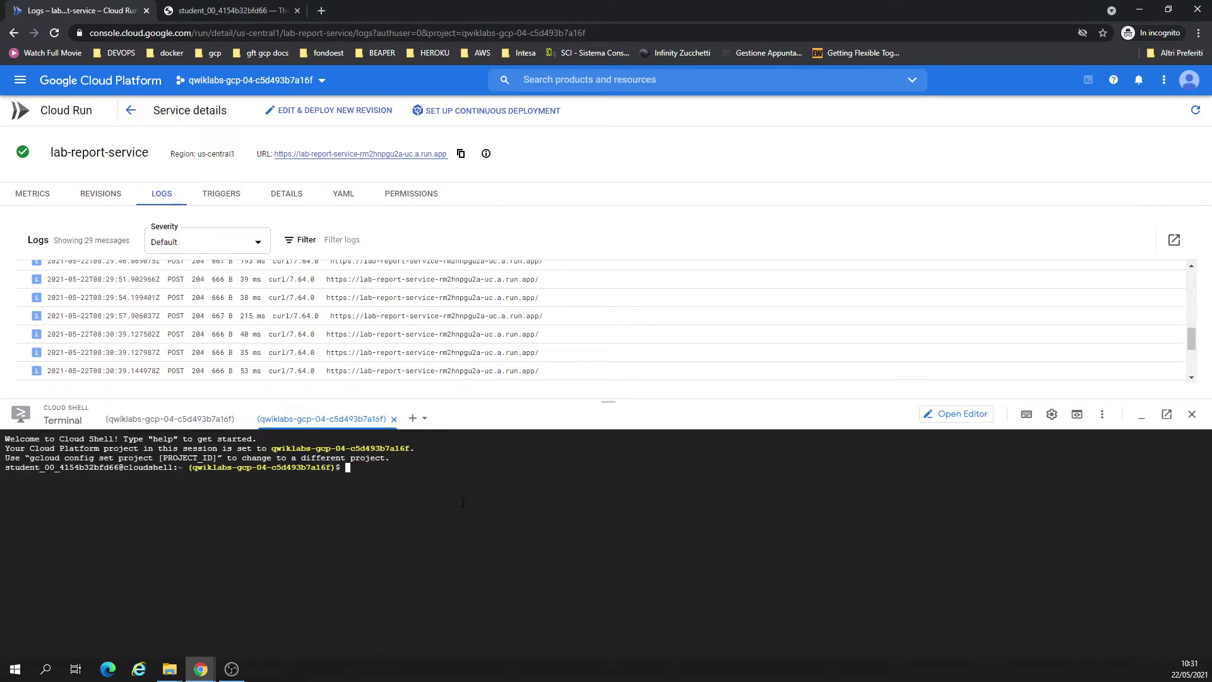
{"action": "key", "text": "ctrl+l"}
{"action": "type", "text": "cd ~/pet-theory/lab05/email-service"}
{"action": "key", "text": "Return"}
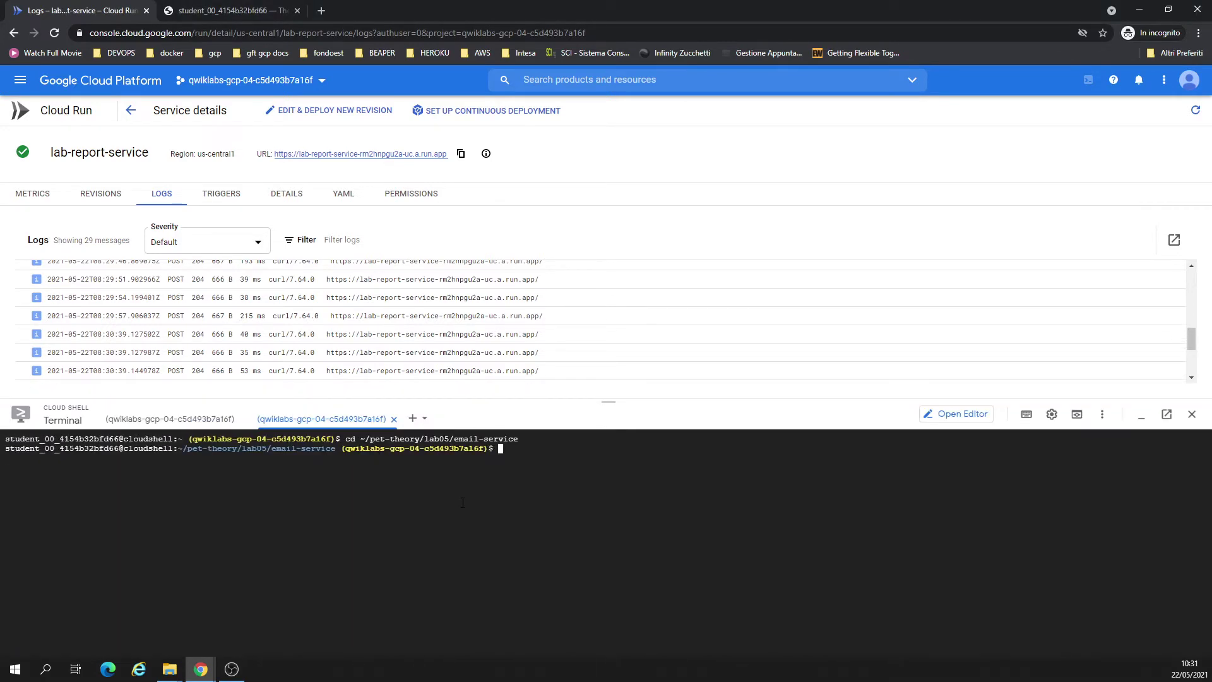
{"action": "key", "text": "ctrl+l"}
{"action": "type", "text": "ls"}
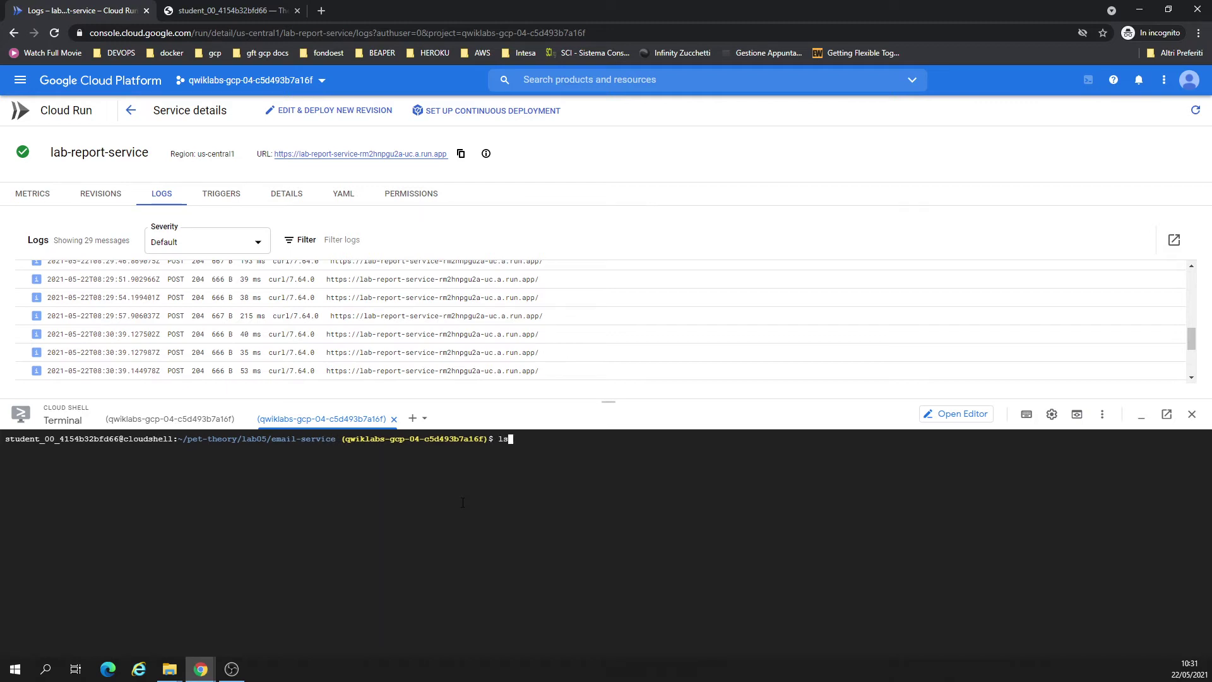
{"action": "key", "text": "Return"}
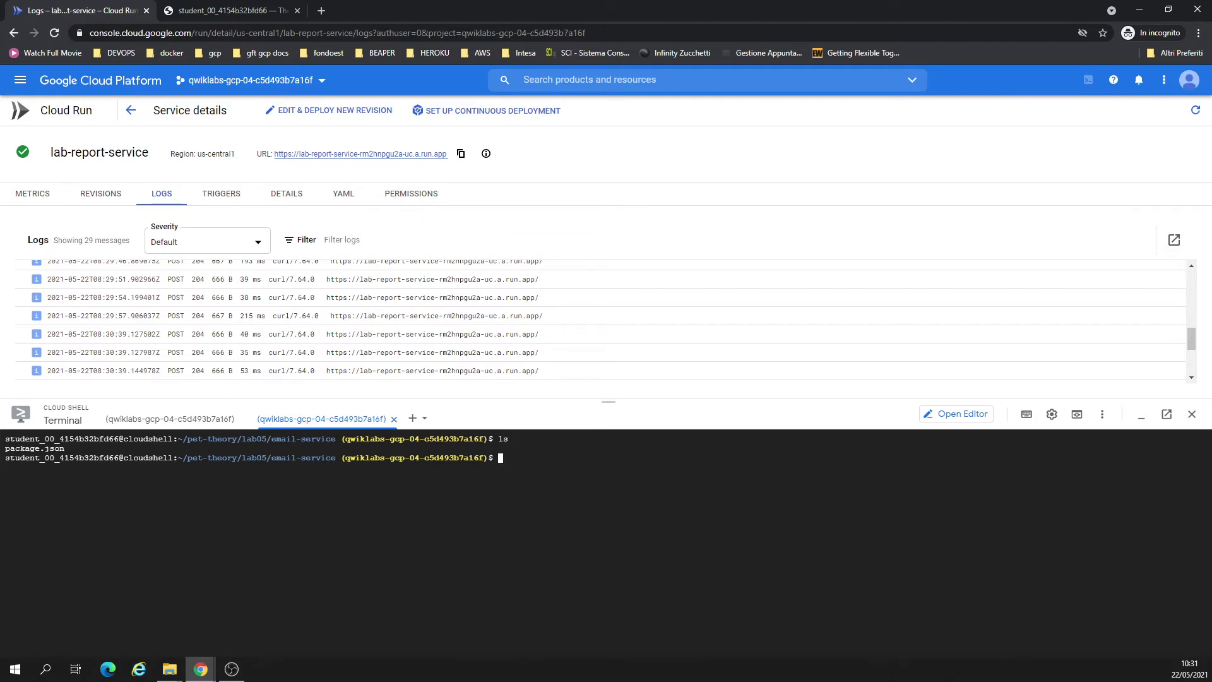
Install the express package in email-service with npm and enter the command npm install body-parser without running it.
{"action": "key", "text": "alt+Tab"}
{"action": "left_click", "coordinate": [324, 504]}
{"action": "type", "text": "npm install express"}
{"action": "key", "text": "Return"}
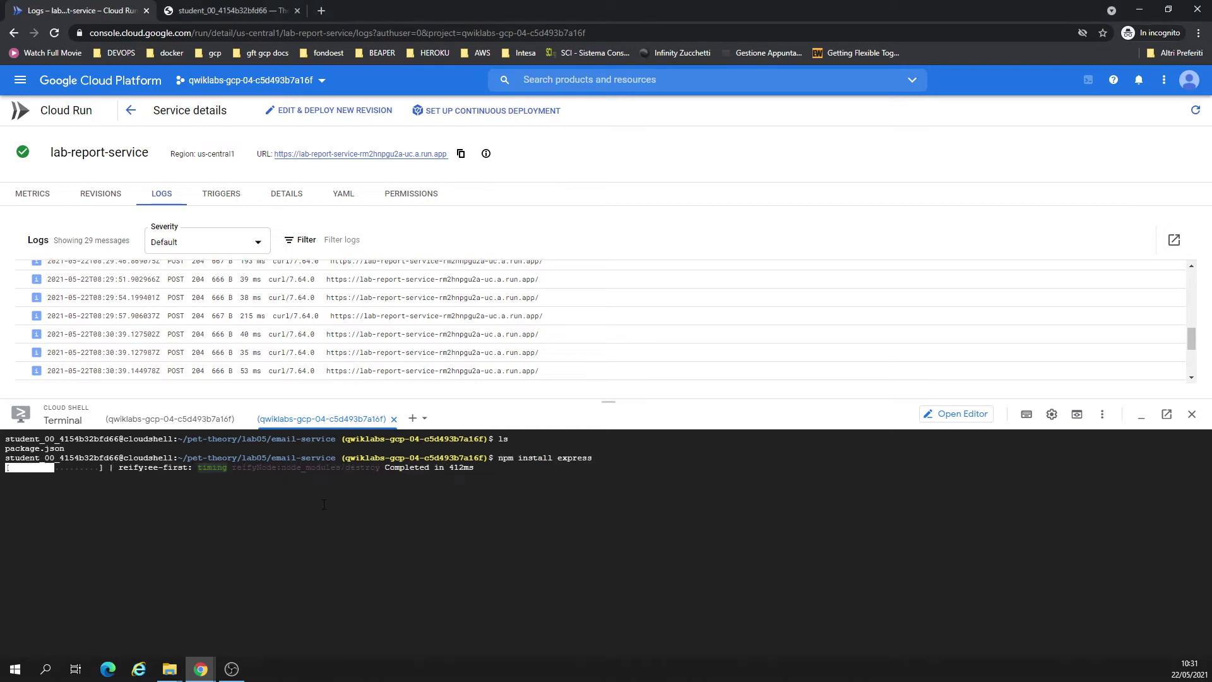
{"action": "type", "text": "npm install body-parser"}
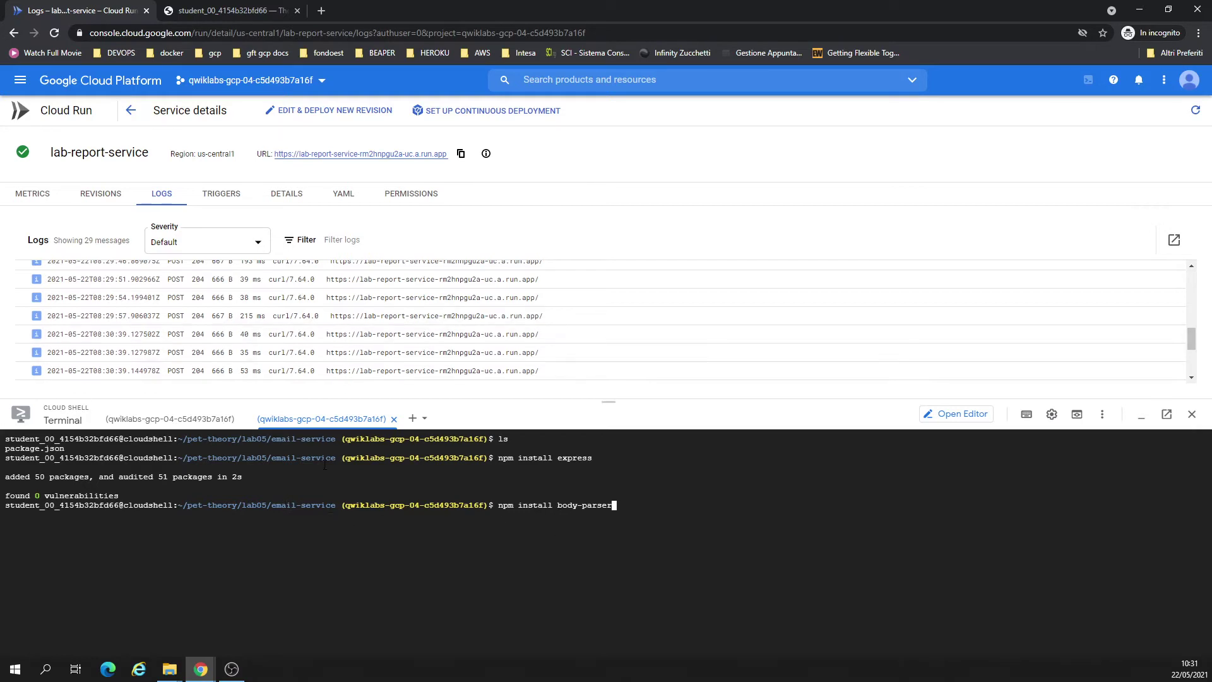
In the code editor, collapse lab-service, close all its open files and open package.json from the email-service folder.
{"action": "left_click", "coordinate": [231, 10]}
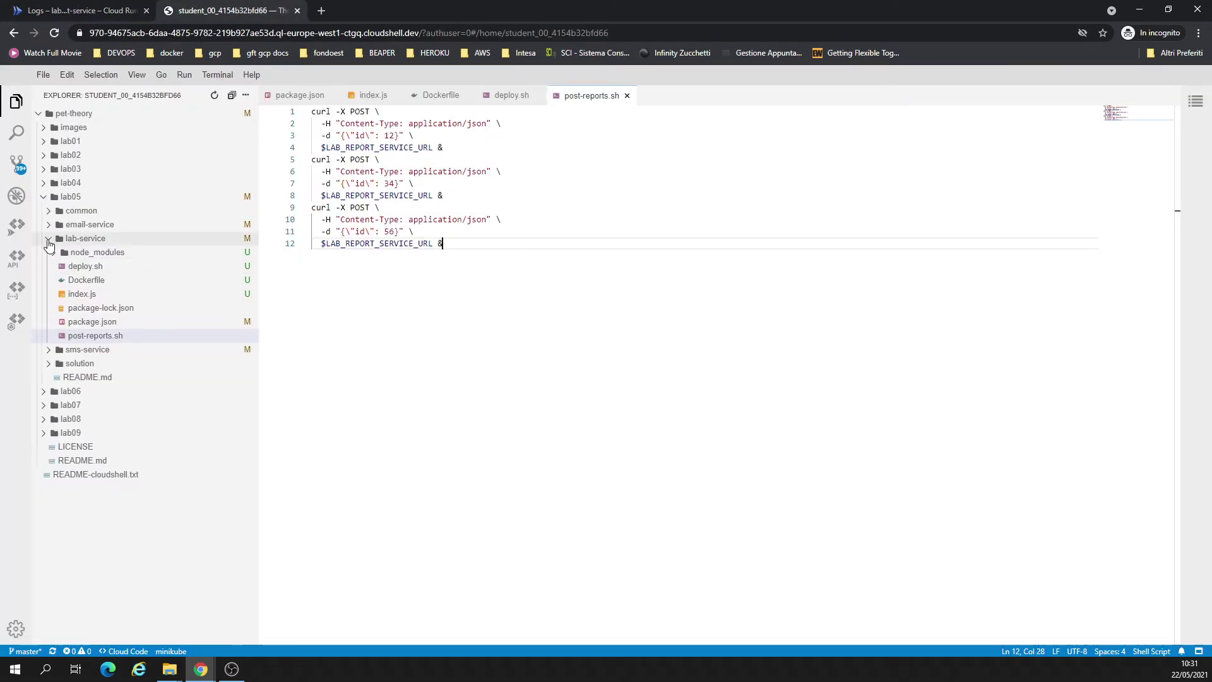
{"action": "left_click", "coordinate": [48, 243]}
{"action": "left_click", "coordinate": [332, 95]}
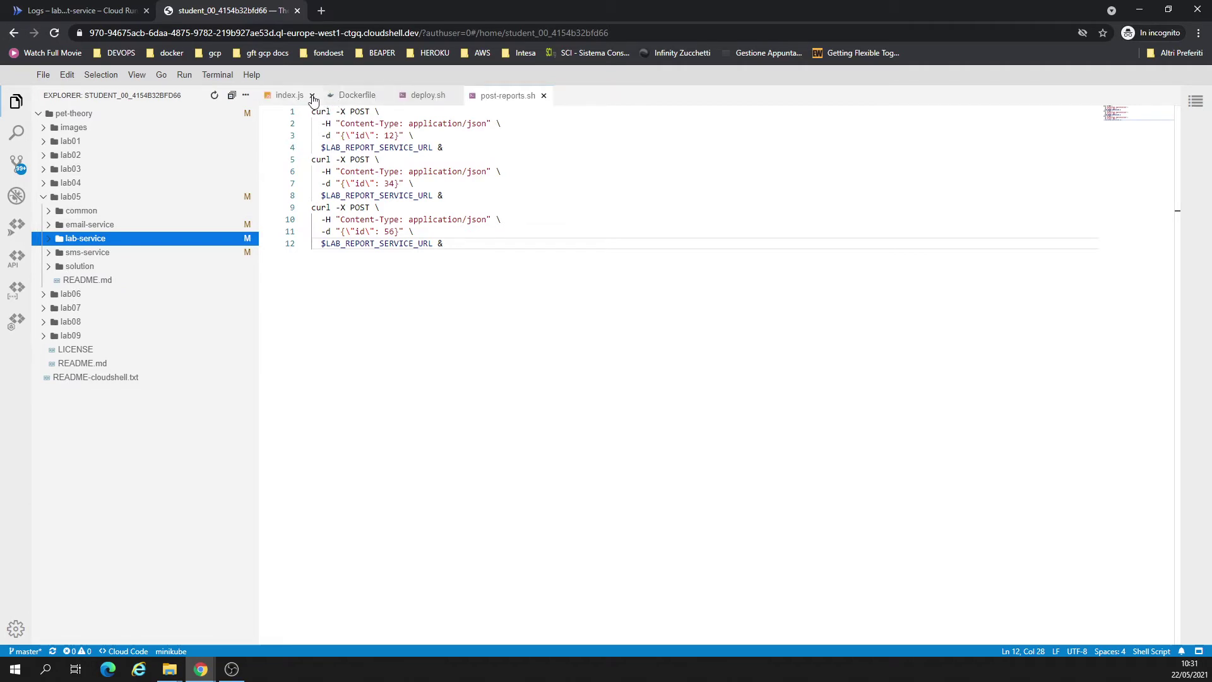
{"action": "left_click", "coordinate": [312, 96]}
{"action": "left_click", "coordinate": [322, 96]}
{"action": "left_click", "coordinate": [319, 96]}
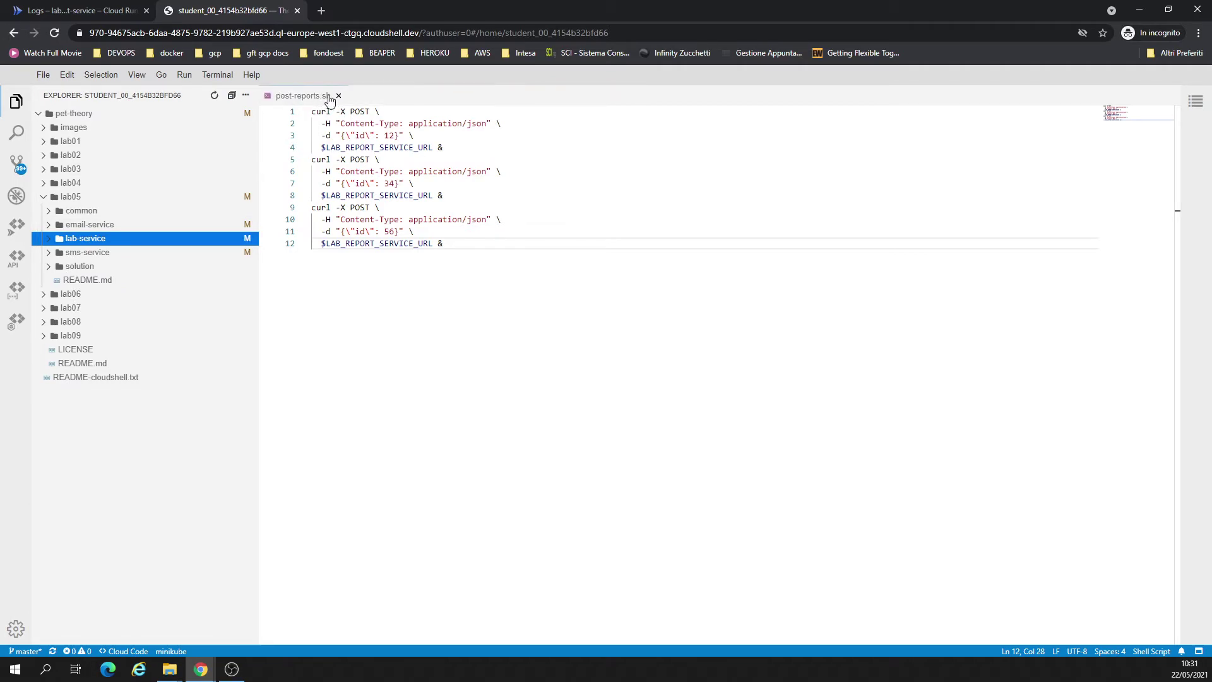
{"action": "left_click", "coordinate": [339, 95]}
{"action": "left_click", "coordinate": [49, 226]}
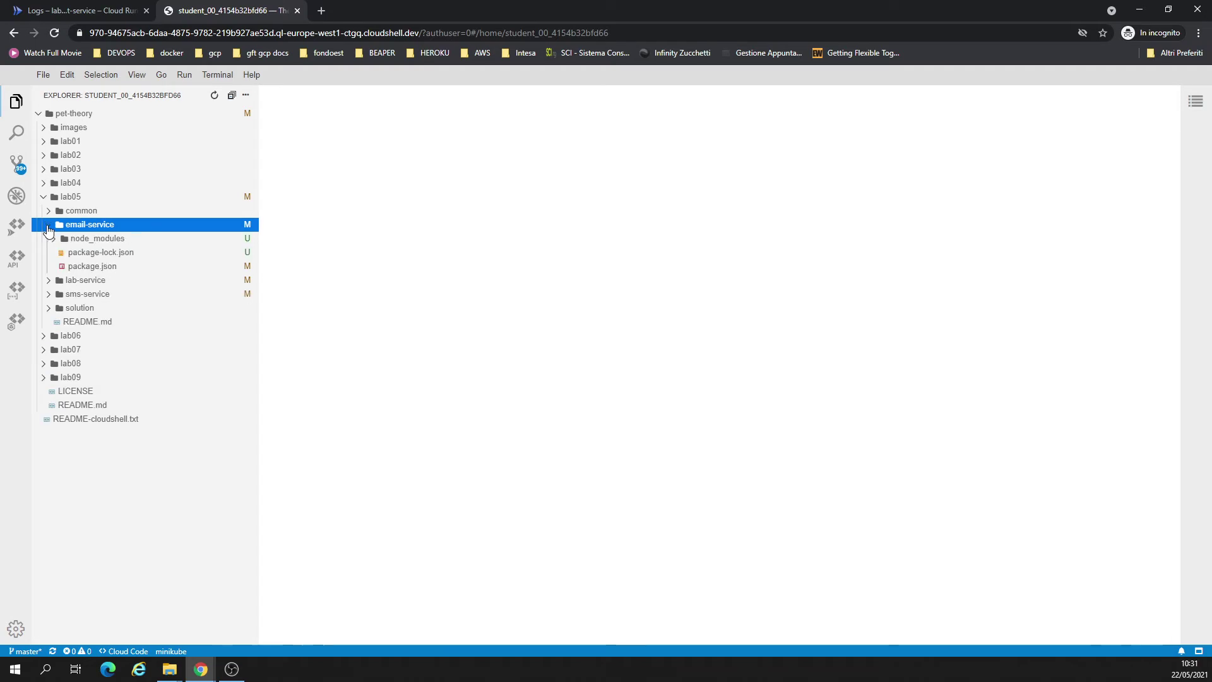
{"action": "left_click", "coordinate": [101, 267]}
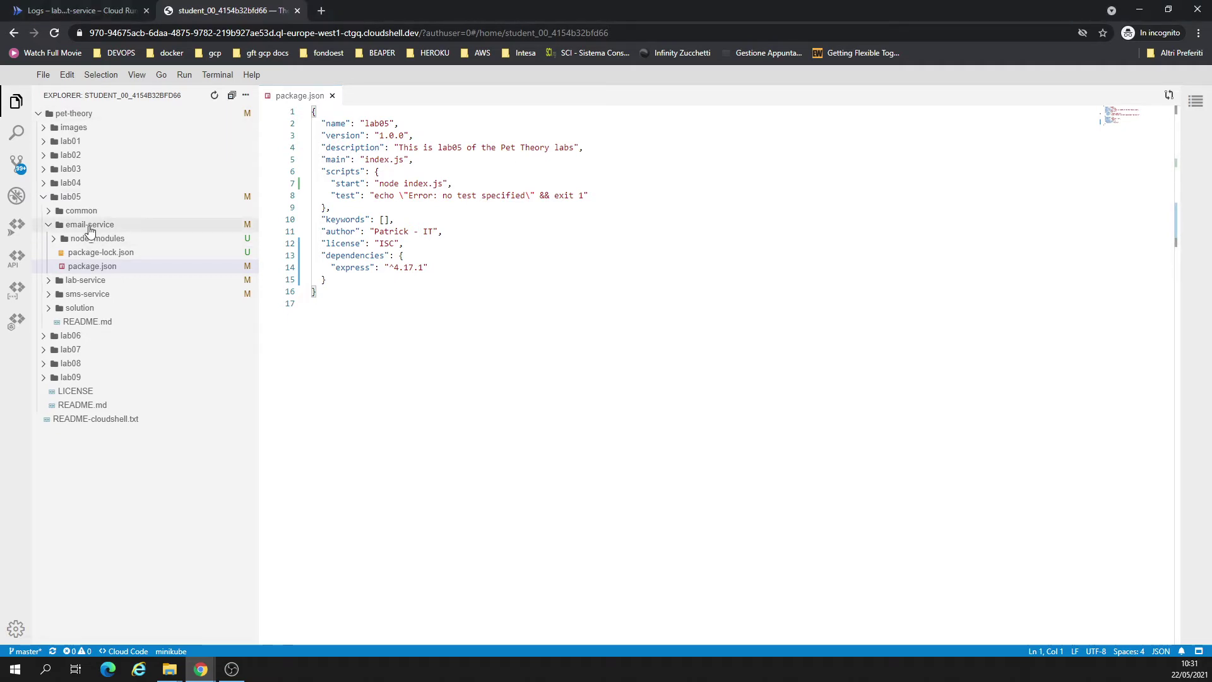
Create and save index.js in email-service with Express code that decodes posted base64 lab reports, calls sendEmail and returns status 204 or 500.
{"action": "right_click", "coordinate": [87, 226]}
{"action": "left_click", "coordinate": [113, 233]}
{"action": "type", "text": "index.js"}
{"action": "key", "text": "Return"}
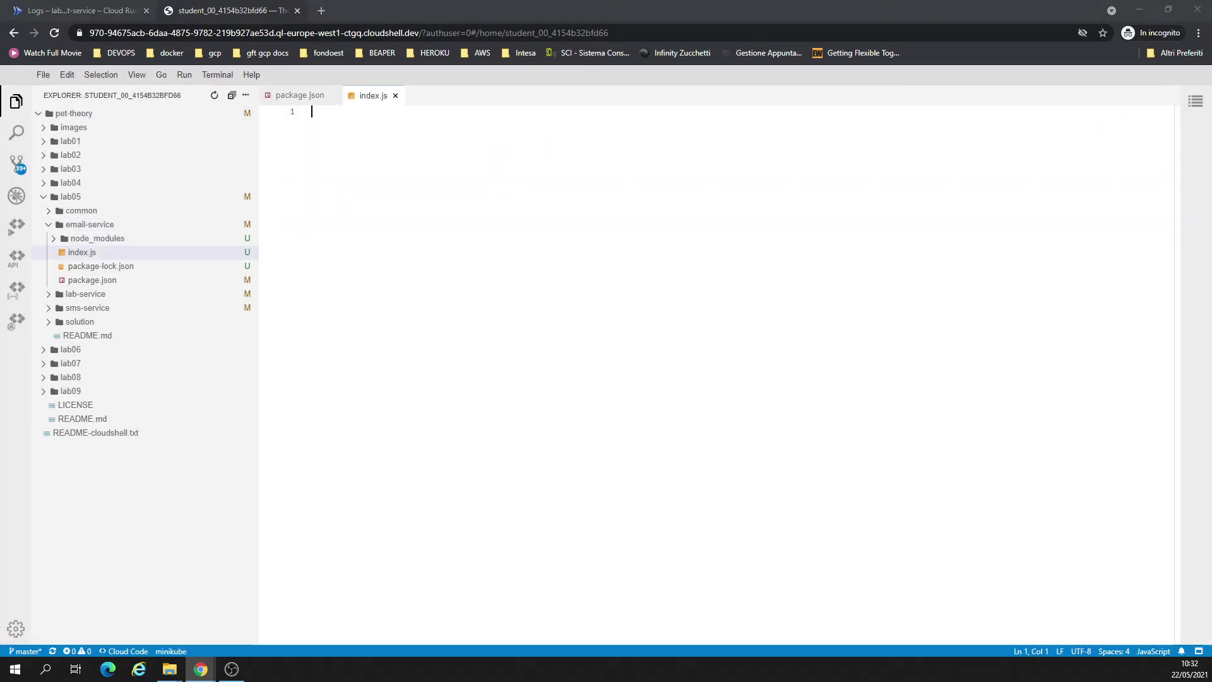
{"action": "left_click", "coordinate": [630, 384]}
{"action": "type", "text": "const express = require('express'); const app = express(); const bodyParser = require('body-parser'); app.use(bodyParser.json());  const port = process.env.PORT || 8080; app.listen(port, () => {   console.log('Listening on port', port); });  app.post('/', async (req, res) => {   const labReport = decodeBase64Json(req.body.message.data);   try {     console.log(`Email Service: Report ${labReport.id} trying...`);     sendEmail();     console.log(`Email Service: Report ${labReport.id} success :-)`);     res.status(204).send();   }   catch (ex) {     console.log(`Email Service: Report ${labReport.id} failure: ${ex}`);     res.status(500).send();   } })  function decodeBase64Json(data) {   return JSON.parse(Buffer.from(data, 'base64').toString()); }  function sendEmail() {   console.log('Sending email'); }"}
{"action": "key", "text": "ctrl+s"}
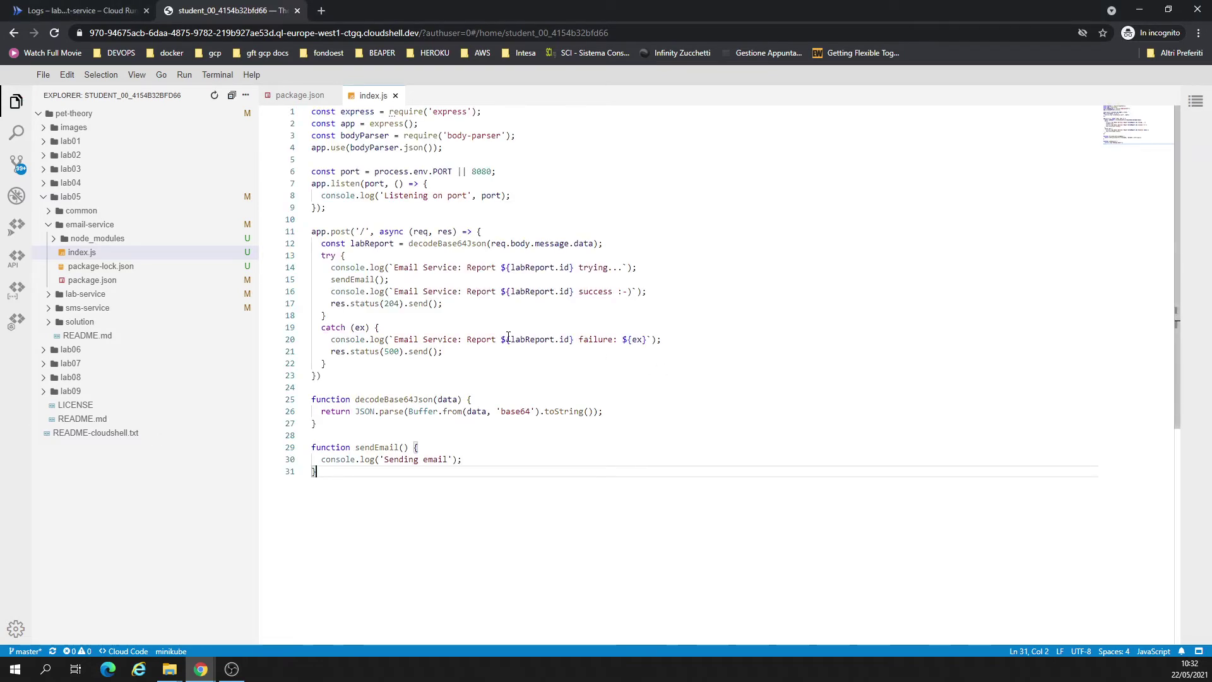
{"action": "left_click_drag", "start_coordinate": [331, 267], "coordinate": [444, 303]}
Return to the first Cloud Shell session and run ./post-reports.sh once more while the lab-report-service logs are shown.
{"action": "left_click", "coordinate": [112, 13]}
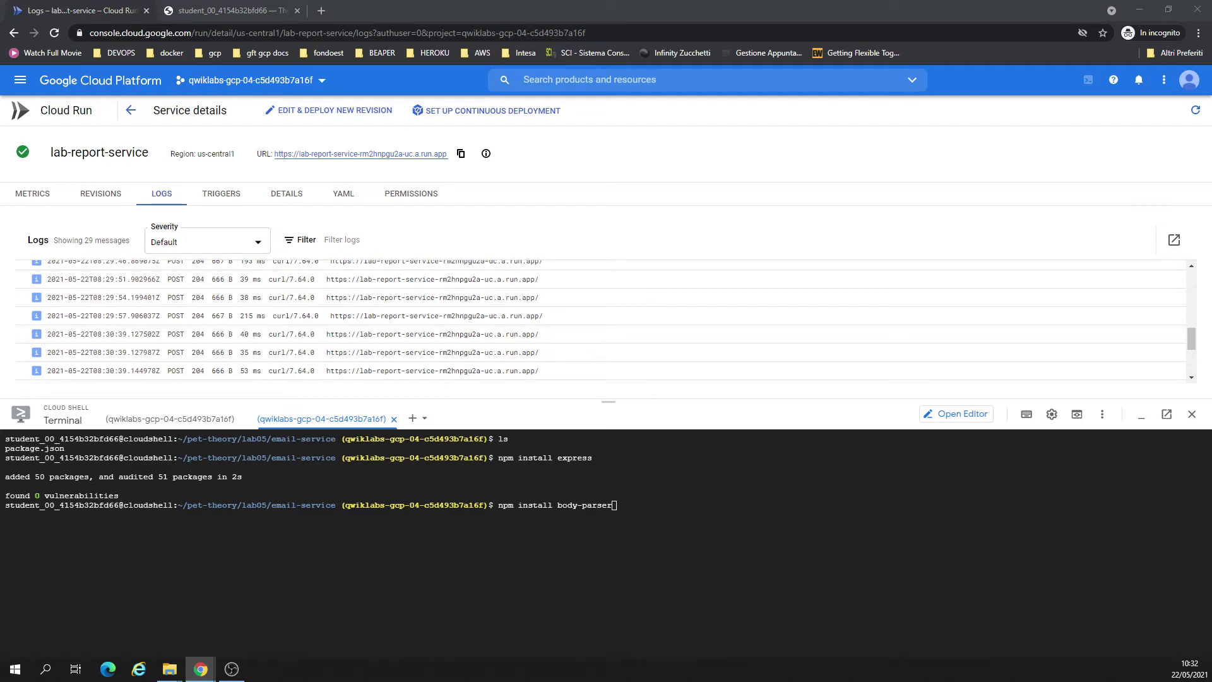
{"action": "left_click", "coordinate": [193, 423]}
{"action": "key", "text": "Up"}
{"action": "key", "text": "Return"}
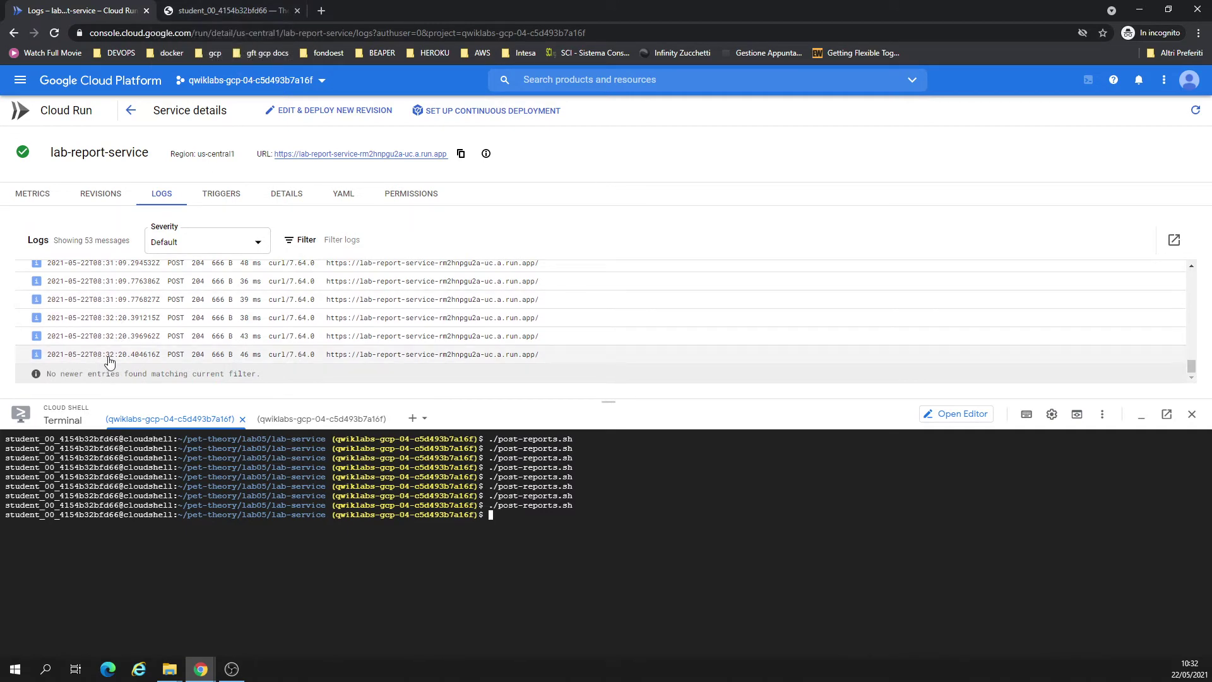
Create and save a Dockerfile in email-service based on node:10 that installs production dependencies in /usr/src/app and runs npm start.
{"action": "left_click", "coordinate": [243, 9]}
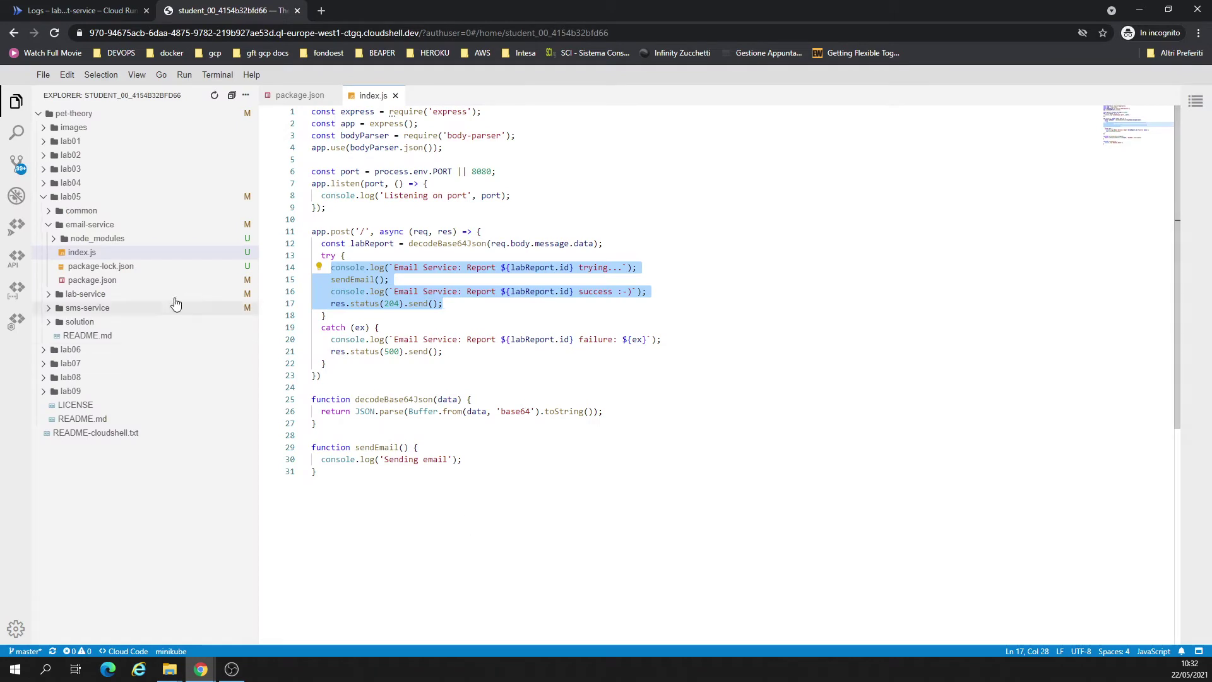
{"action": "right_click", "coordinate": [88, 225]}
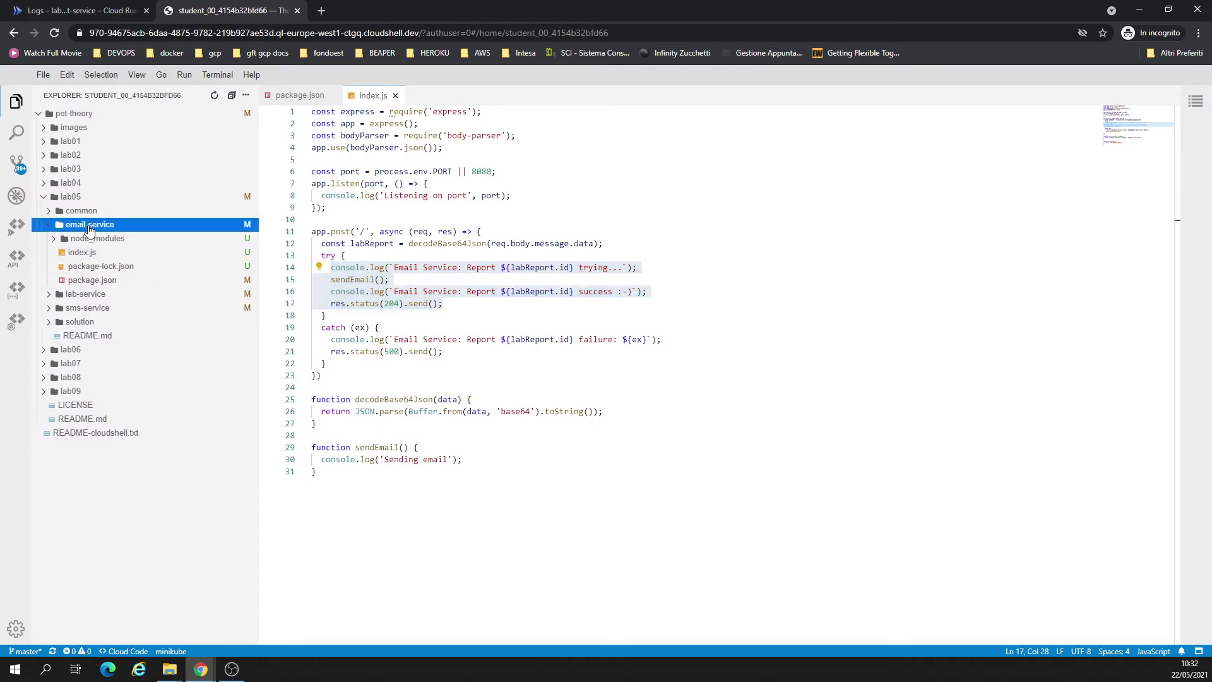
{"action": "left_click", "coordinate": [115, 236]}
{"action": "type", "text": "Dockerfile"}
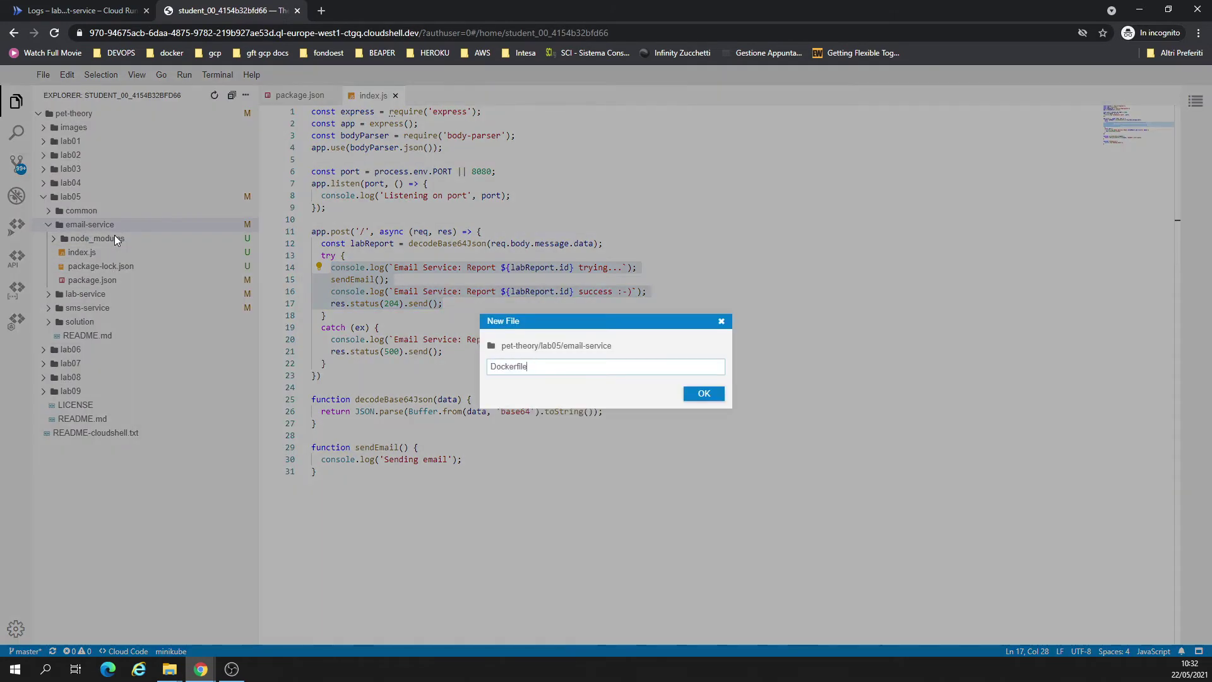
{"action": "key", "text": "Return"}
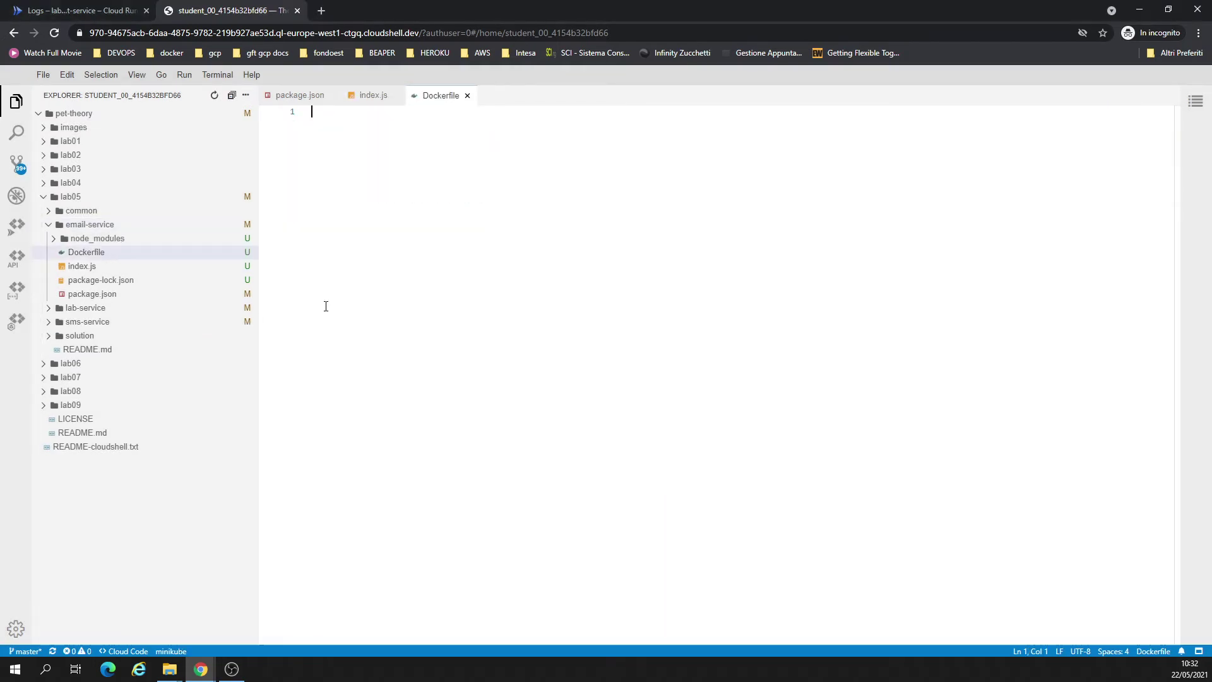
{"action": "type", "text": "FROM node:10 WORKDIR /usr/src/app COPY package.json package*.json ./ RUN npm install --only=production COPY . . CMD [ \"npm\", \"start\" ]"}
{"action": "key", "text": "ctrl+s"}
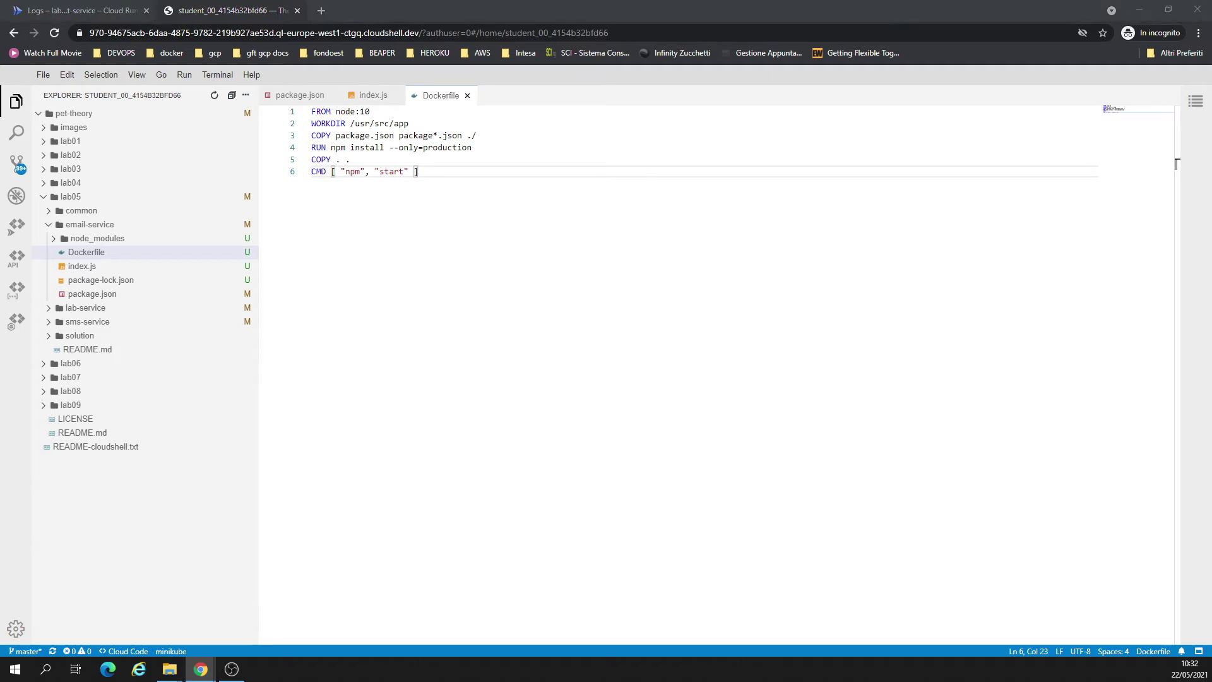
Create deploy.sh in email-service that builds the email-service image and deploys it to managed Cloud Run in us-central1 with --no-allow-unauthenticated.
{"action": "right_click", "coordinate": [95, 226]}
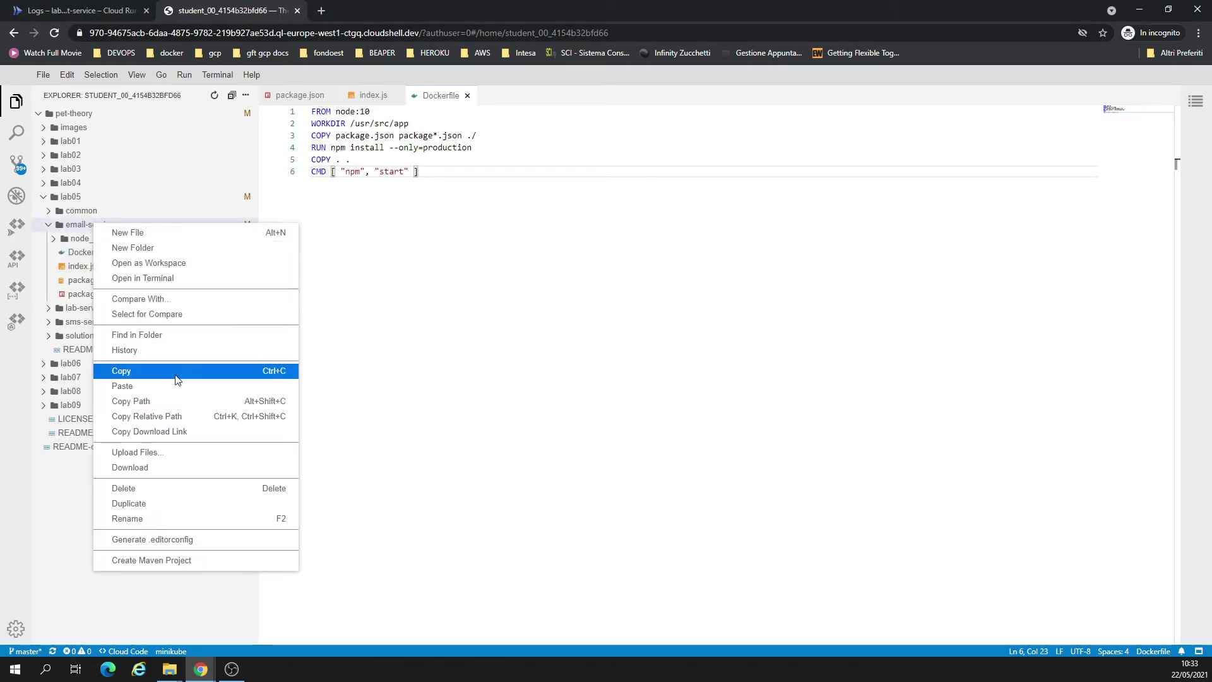
{"action": "left_click", "coordinate": [170, 233]}
{"action": "type", "text": "deploy.sh"}
{"action": "key", "text": "Return"}
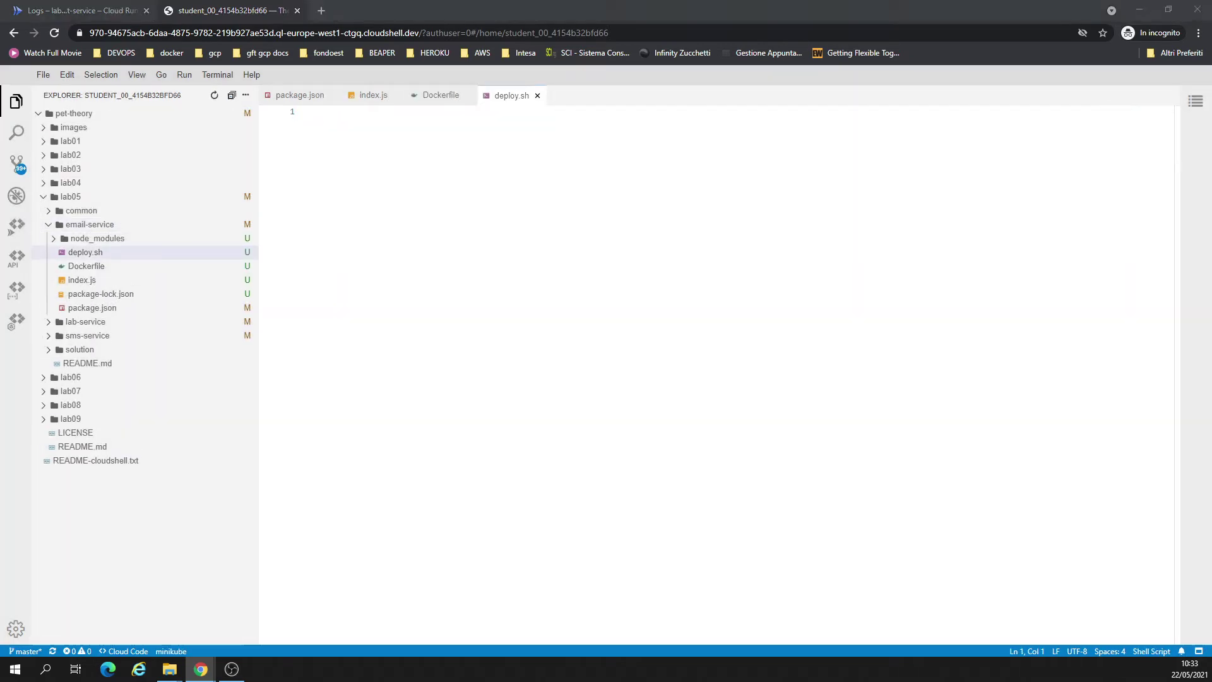
{"action": "left_click", "coordinate": [460, 349]}
{"action": "type", "text": "gcloud builds submit \\   --tag gcr.io/$GOOGLE_CLOUD_PROJECT/email-service  gcloud run deploy email-service \\   --image gcr.io/$GOOGLE_CLOUD_PROJECT/email-service \\   --platform managed \\   --region us-central1 \\   --no-allow-unauthenticated"}
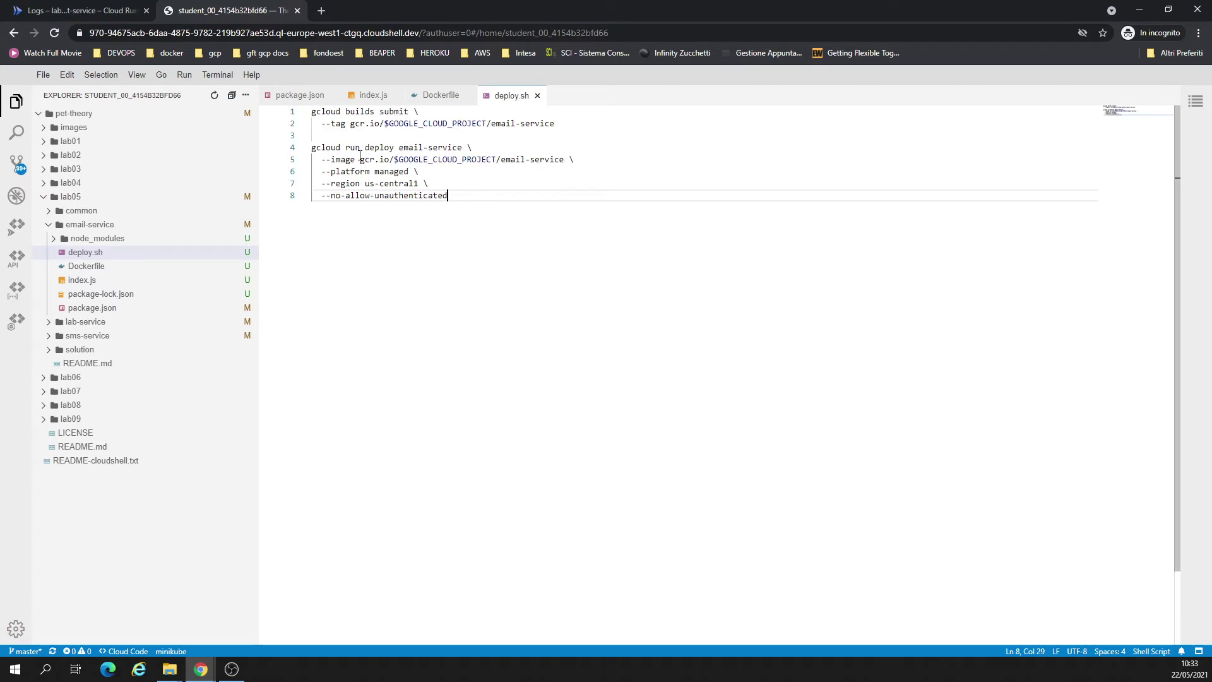
{"action": "left_click_drag", "start_coordinate": [364, 159], "coordinate": [389, 159]}
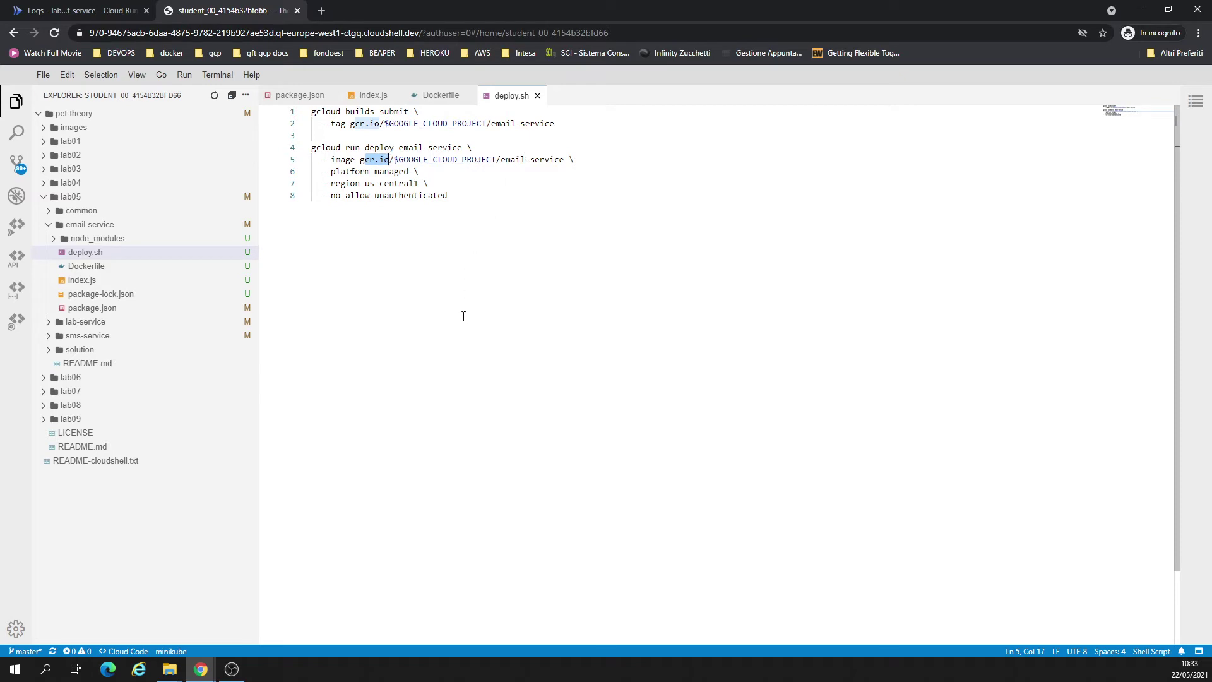
{"action": "left_click_drag", "start_coordinate": [554, 124], "coordinate": [356, 127]}
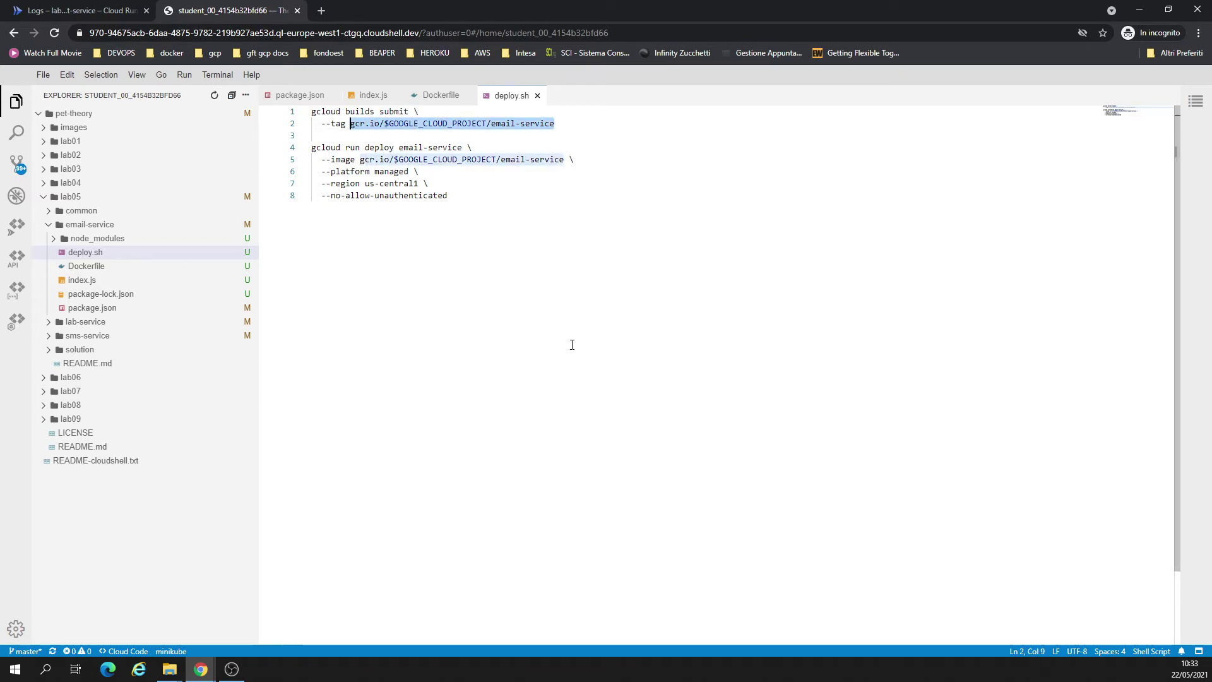
Return to the second Cloud Shell session and run the waiting npm install body-parser command.
{"action": "left_click", "coordinate": [68, 9]}
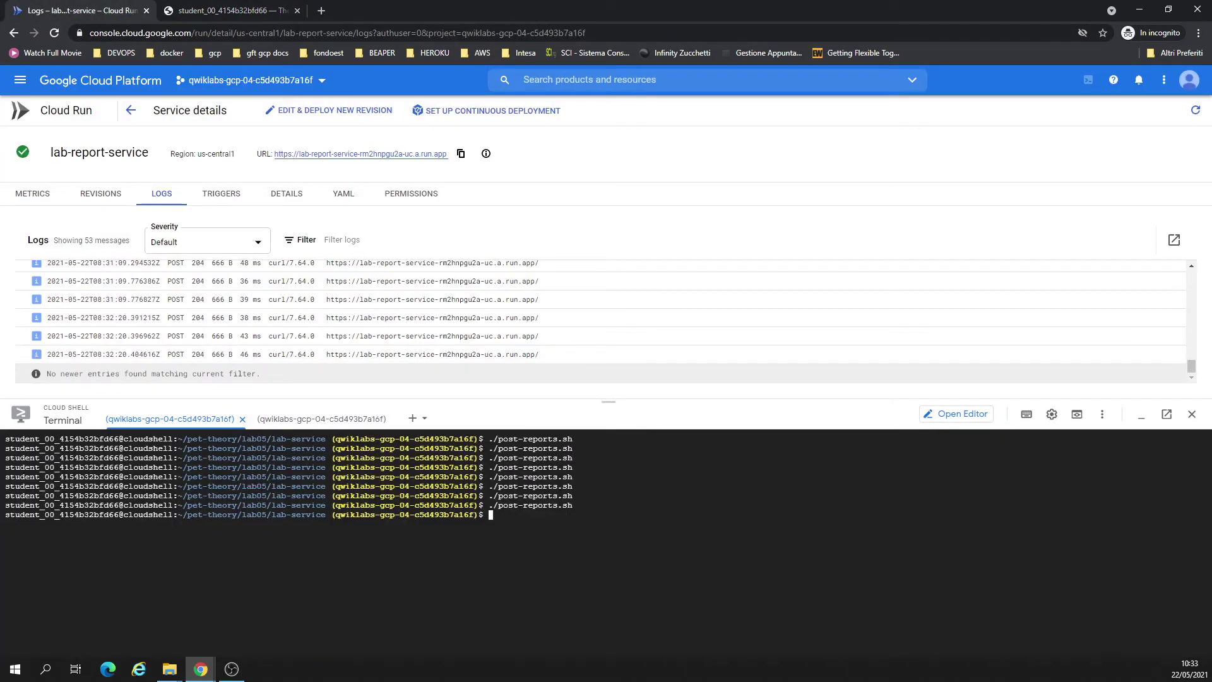
{"action": "left_click", "coordinate": [299, 420]}
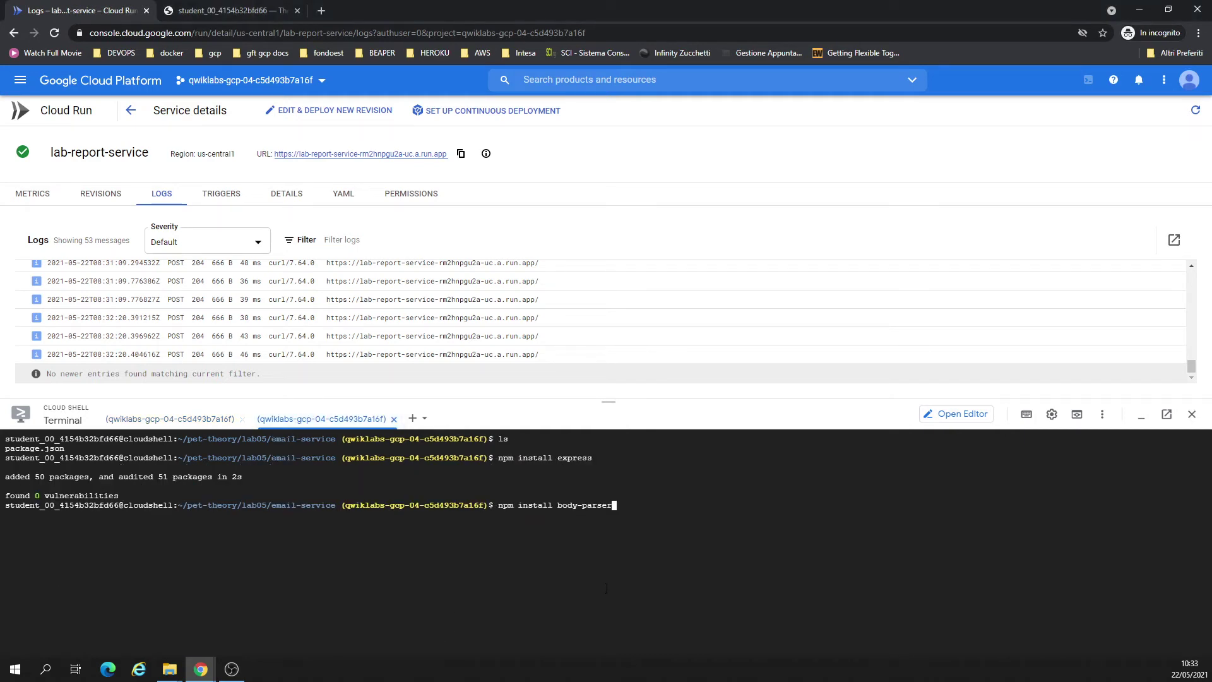
{"action": "key", "text": "Return"}
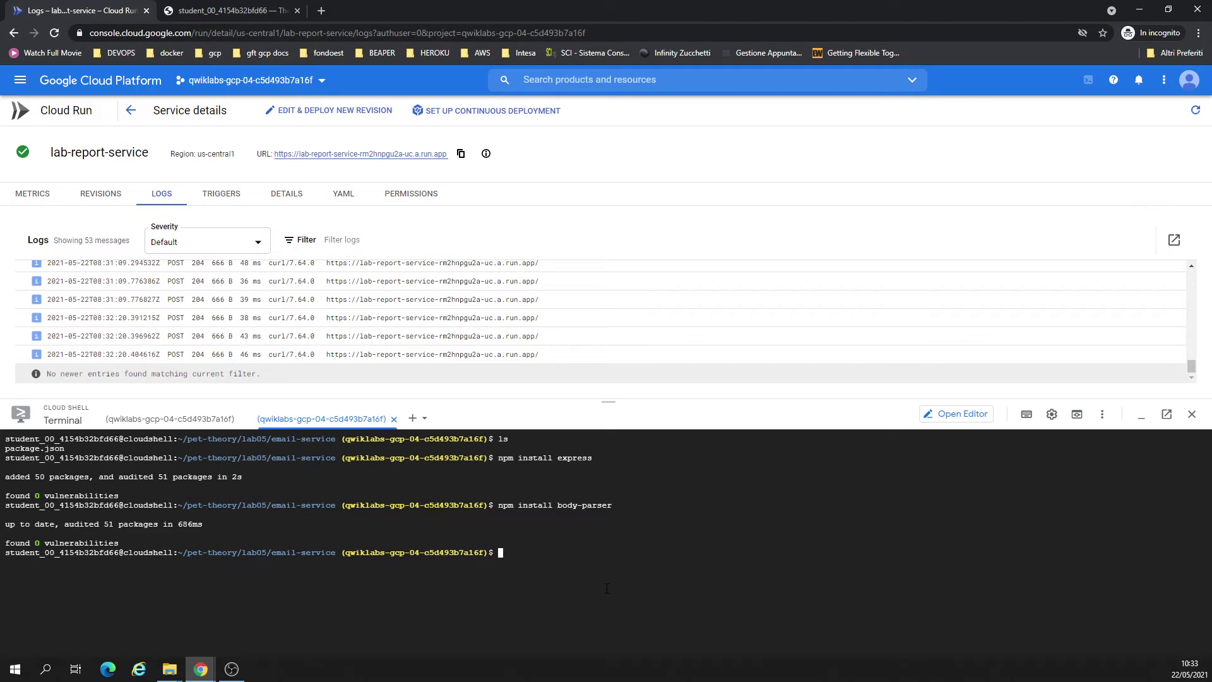
List the email-service files in a cleared terminal and make deploy.sh executable with chmod u+x.
{"action": "key", "text": "ctrl+l"}
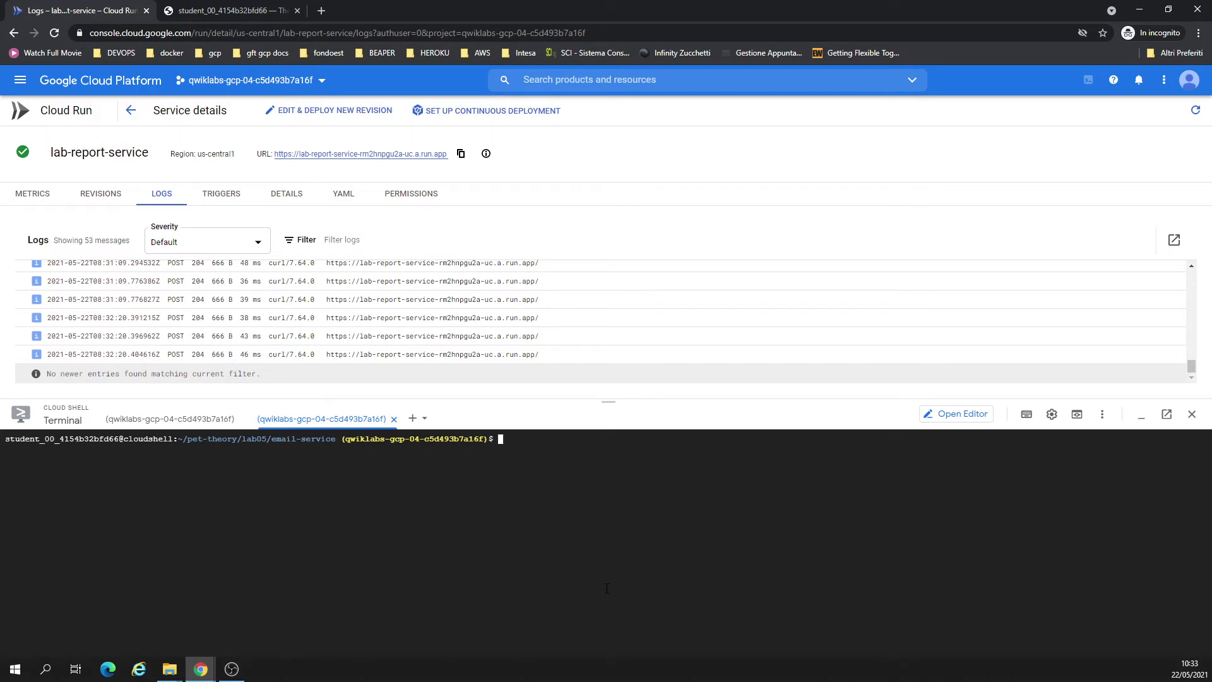
{"action": "type", "text": "ls"}
{"action": "key", "text": "Return"}
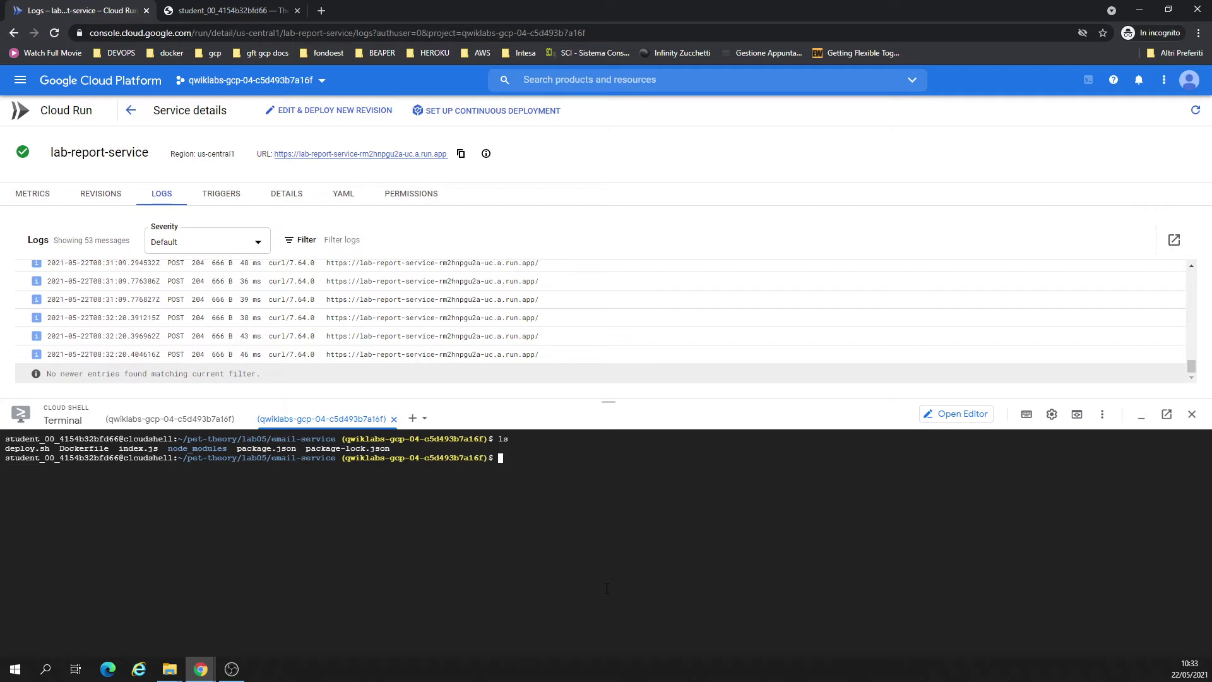
{"action": "type", "text": "chmod u+x deploy.sh"}
{"action": "key", "text": "Return"}
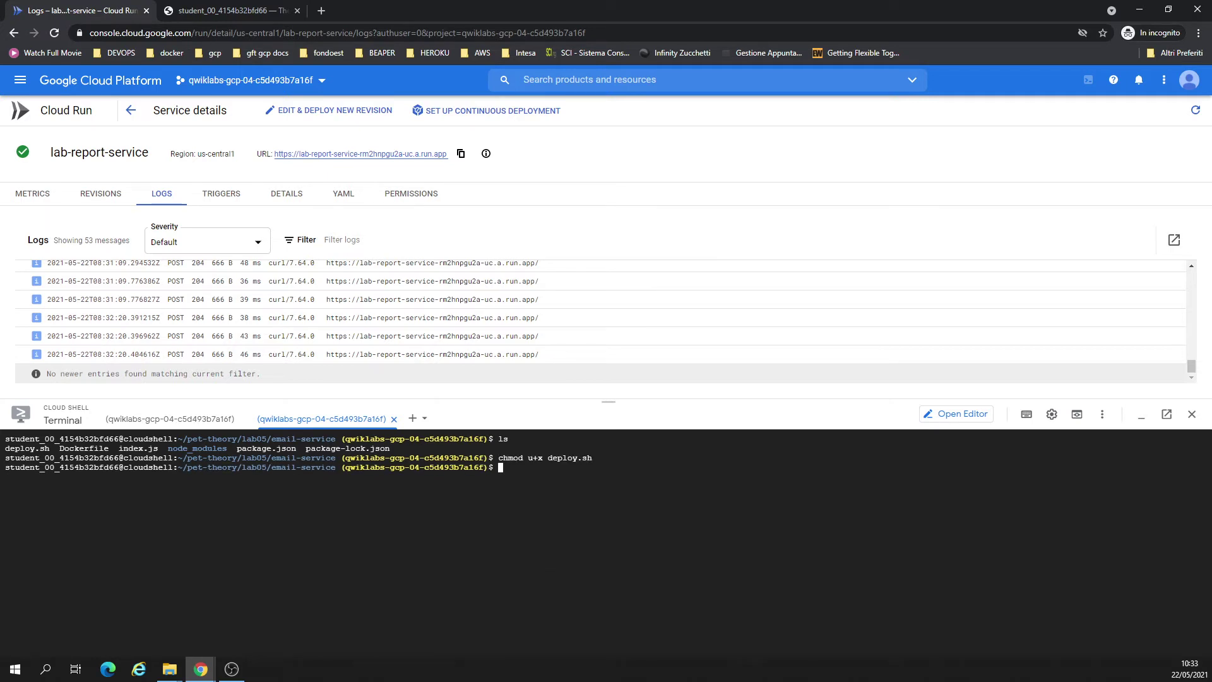
Run ./deploy.sh to build and deploy email-service, and go back to the Cloud Run services list before returning to the code editor.
{"action": "left_click", "coordinate": [380, 582]}
{"action": "type", "text": "./deploy.sh"}
{"action": "key", "text": "Return"}
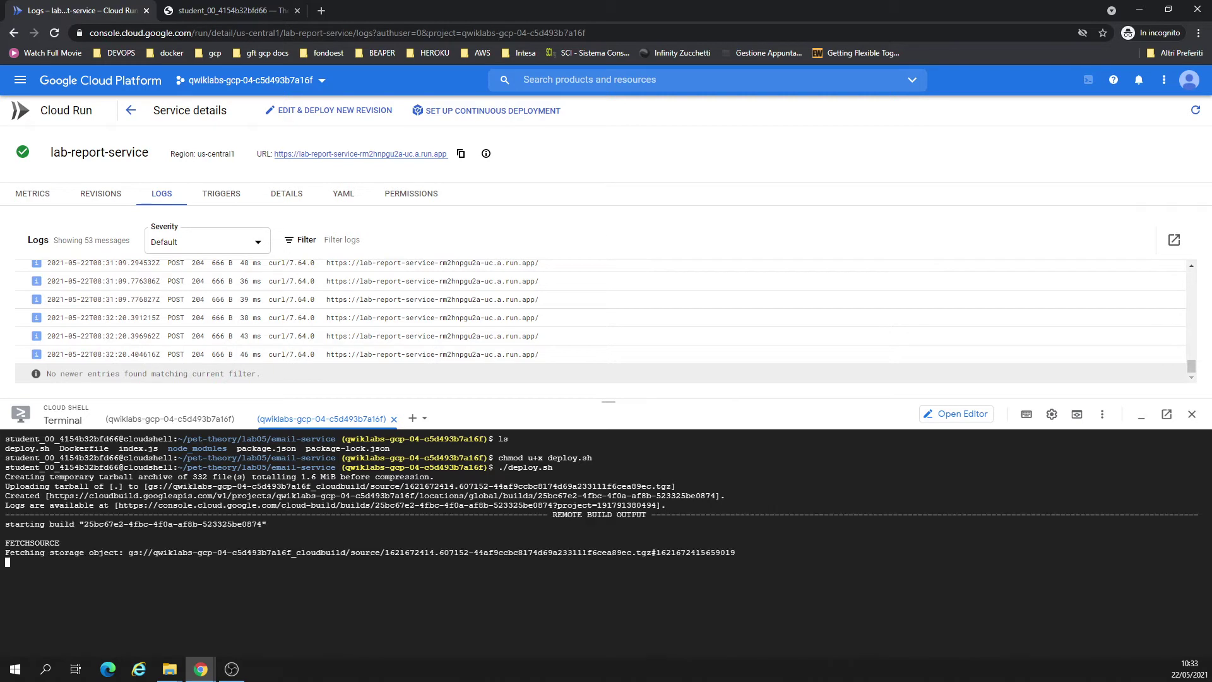
{"action": "left_click", "coordinate": [132, 110]}
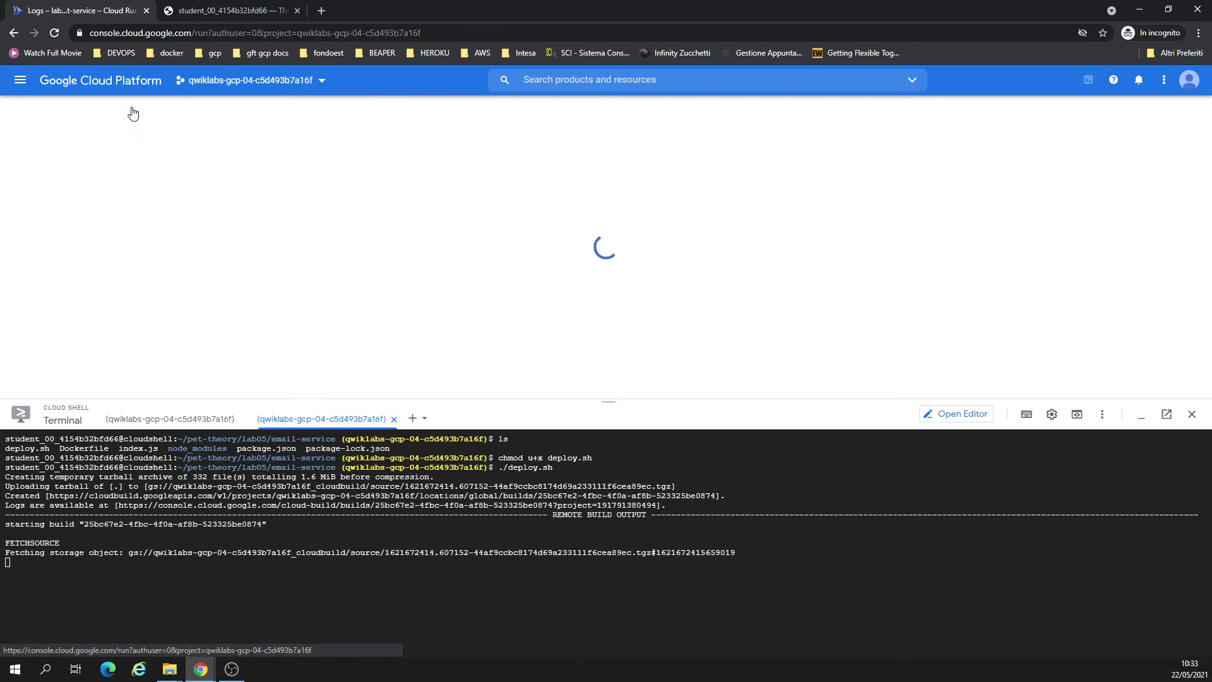
{"action": "key", "text": "ctrl+Tab"}
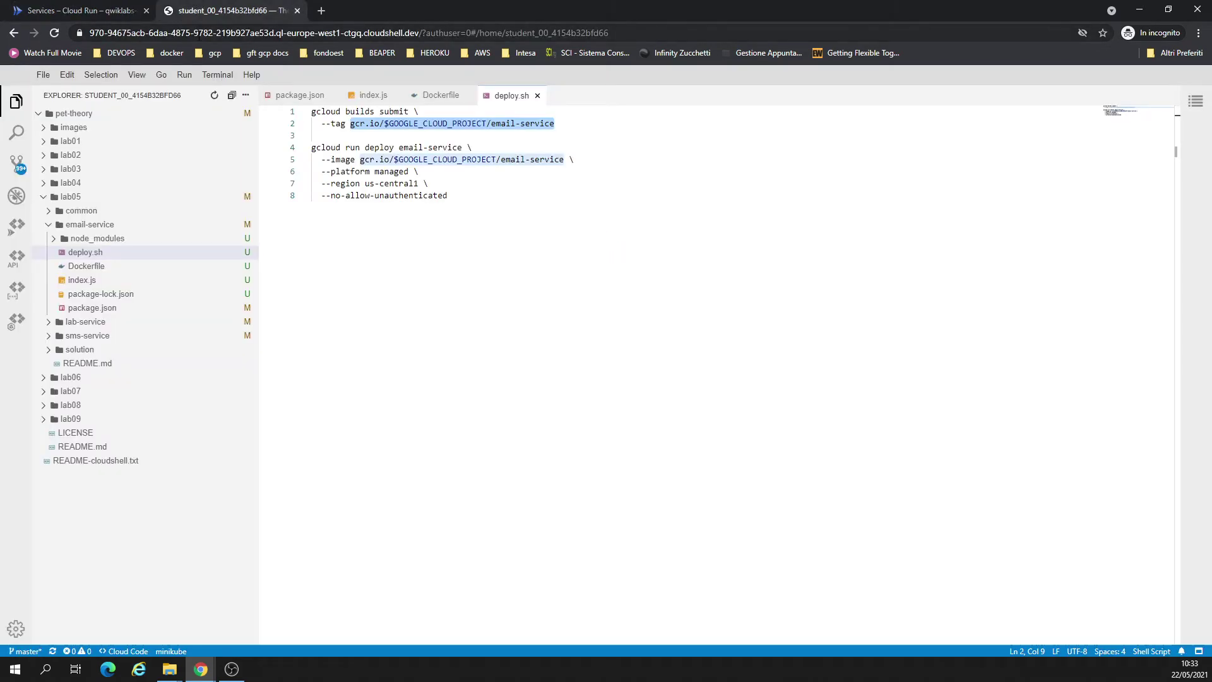
Review where labReport is used in email-service's index.js, and return to the Cloud Run console.
{"action": "left_click", "coordinate": [373, 94]}
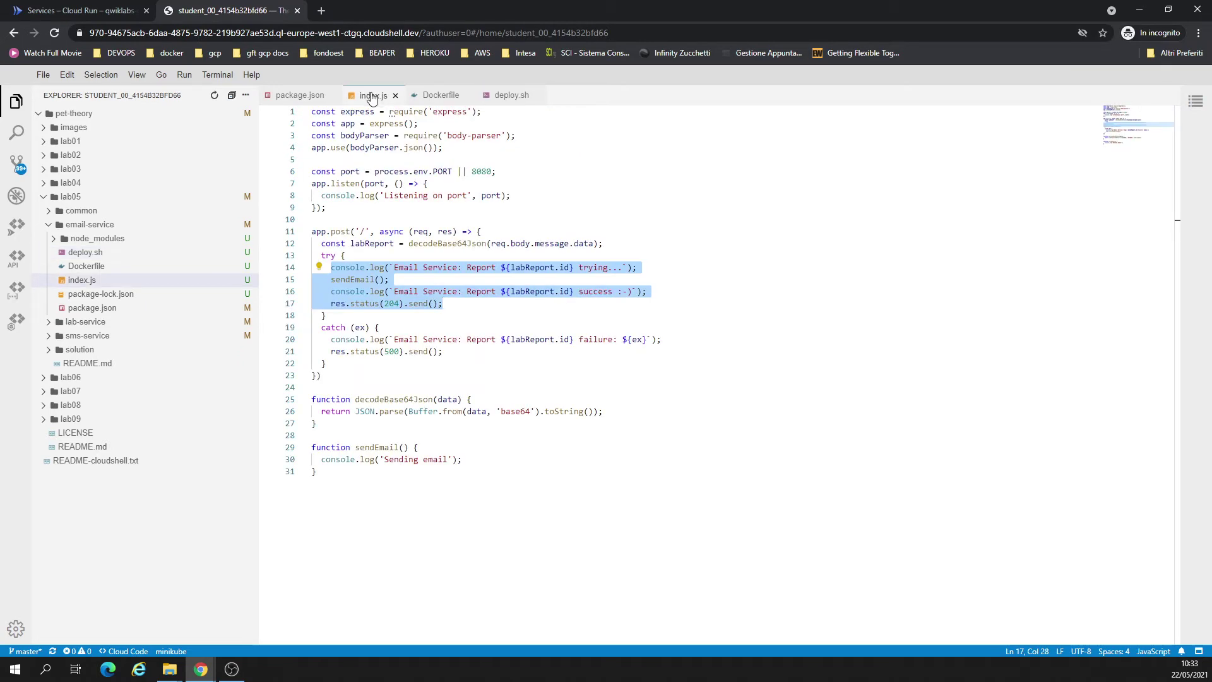
{"action": "double_click", "coordinate": [540, 270]}
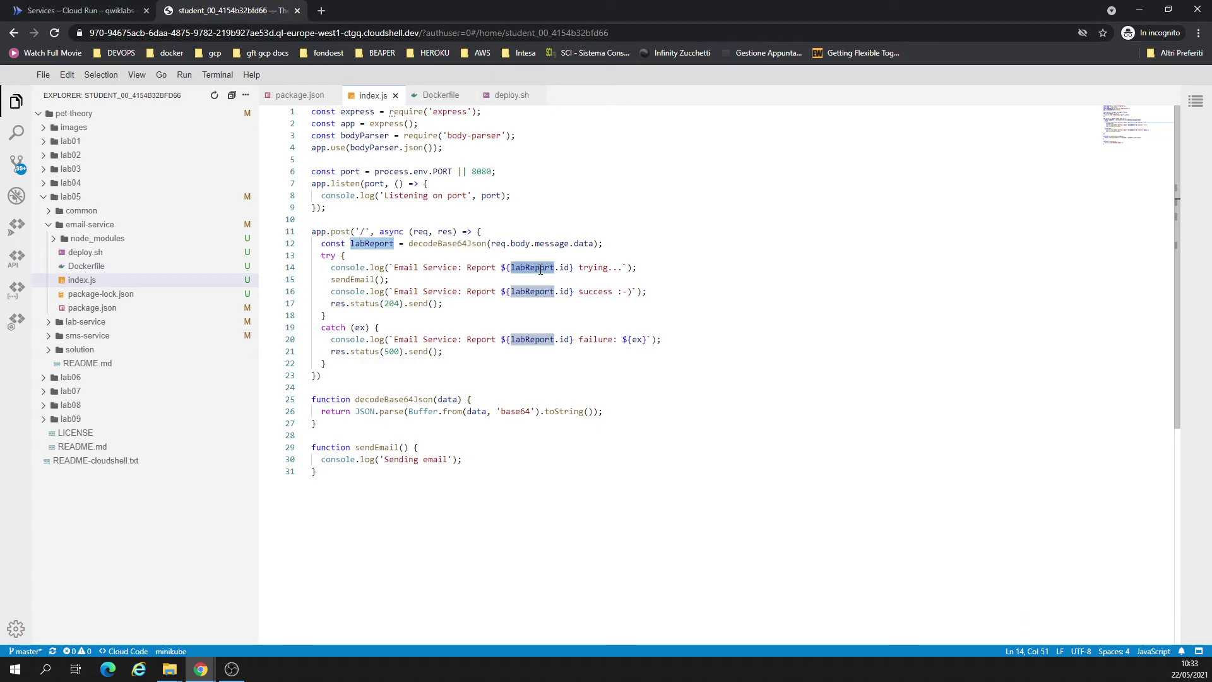
{"action": "left_click", "coordinate": [93, 13]}
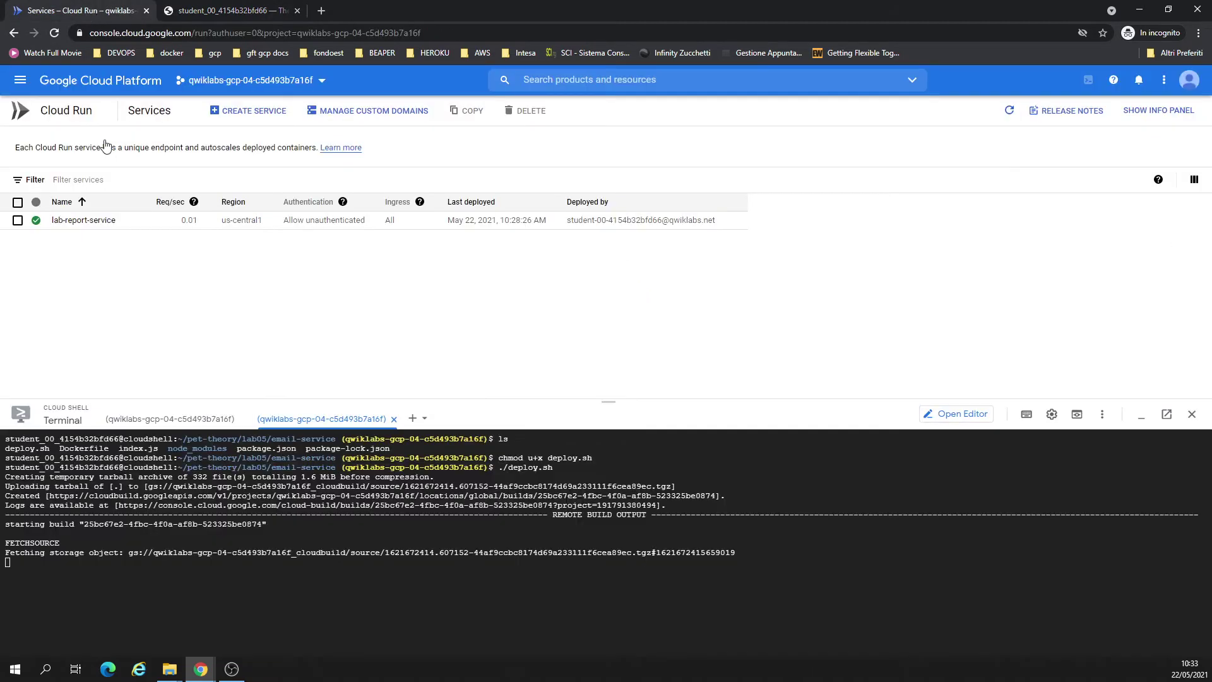
Open Pub/Sub from the console navigation in a new browser tab and dismiss the navigation list on the Cloud Run page.
{"action": "left_click", "coordinate": [19, 80]}
{"action": "scroll", "coordinate": [85, 240], "scroll_direction": "down", "scroll_amount": 20}
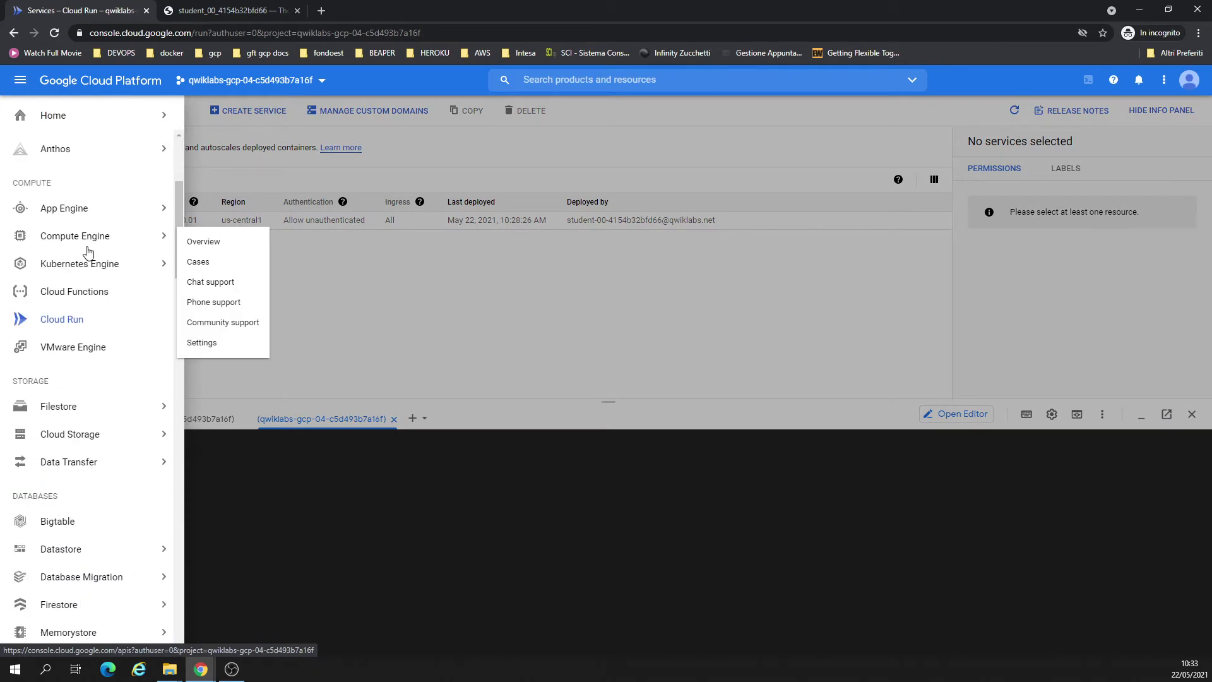
{"action": "mouse_move", "coordinate": [88, 252]}
{"action": "scroll", "coordinate": [88, 252], "scroll_direction": "down", "scroll_amount": 3}
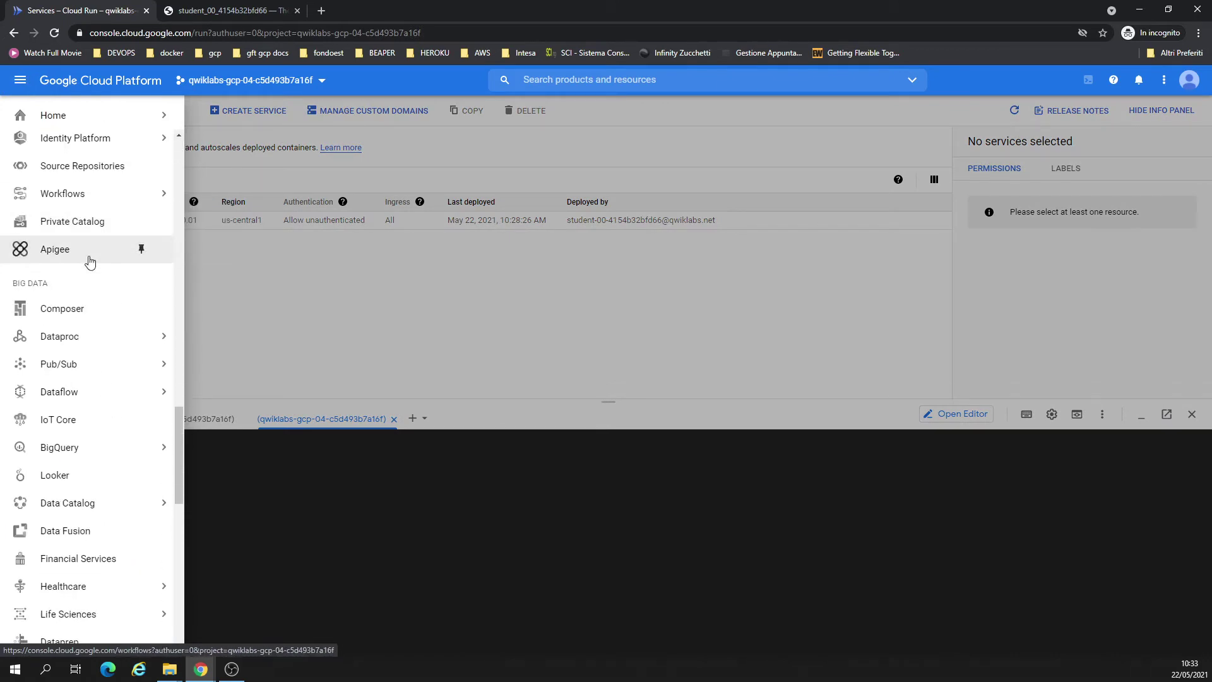
{"action": "right_click", "coordinate": [73, 362]}
{"action": "left_click", "coordinate": [85, 370]}
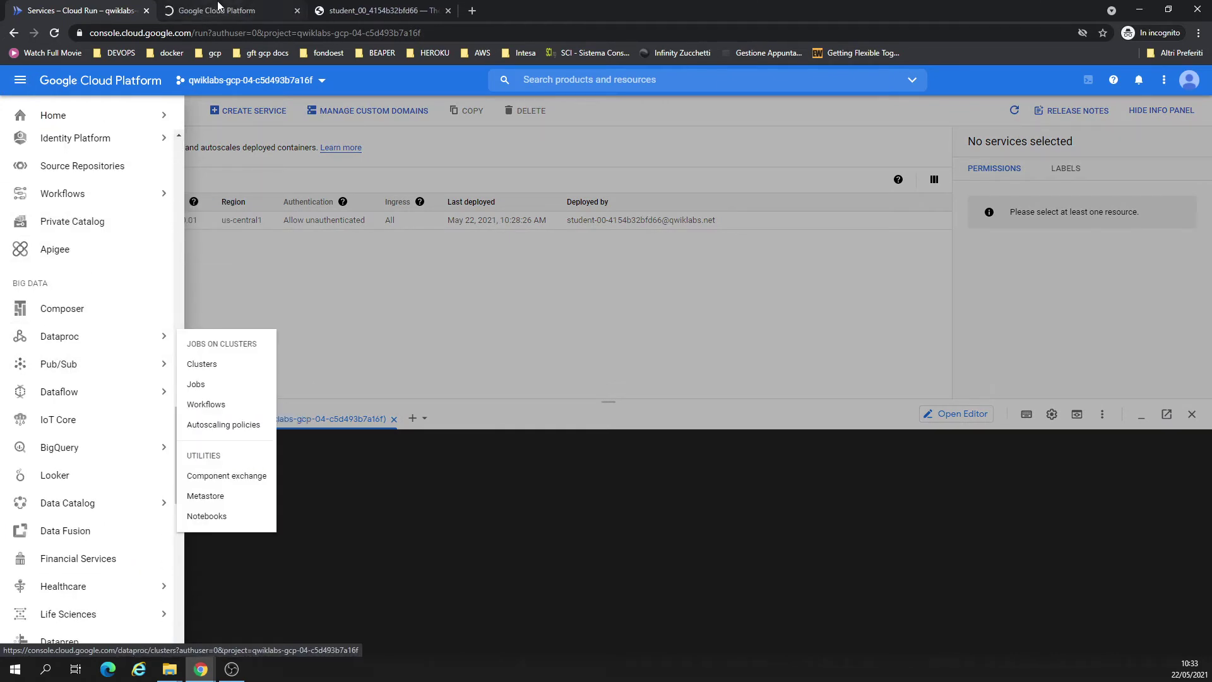
{"action": "left_click", "coordinate": [397, 326]}
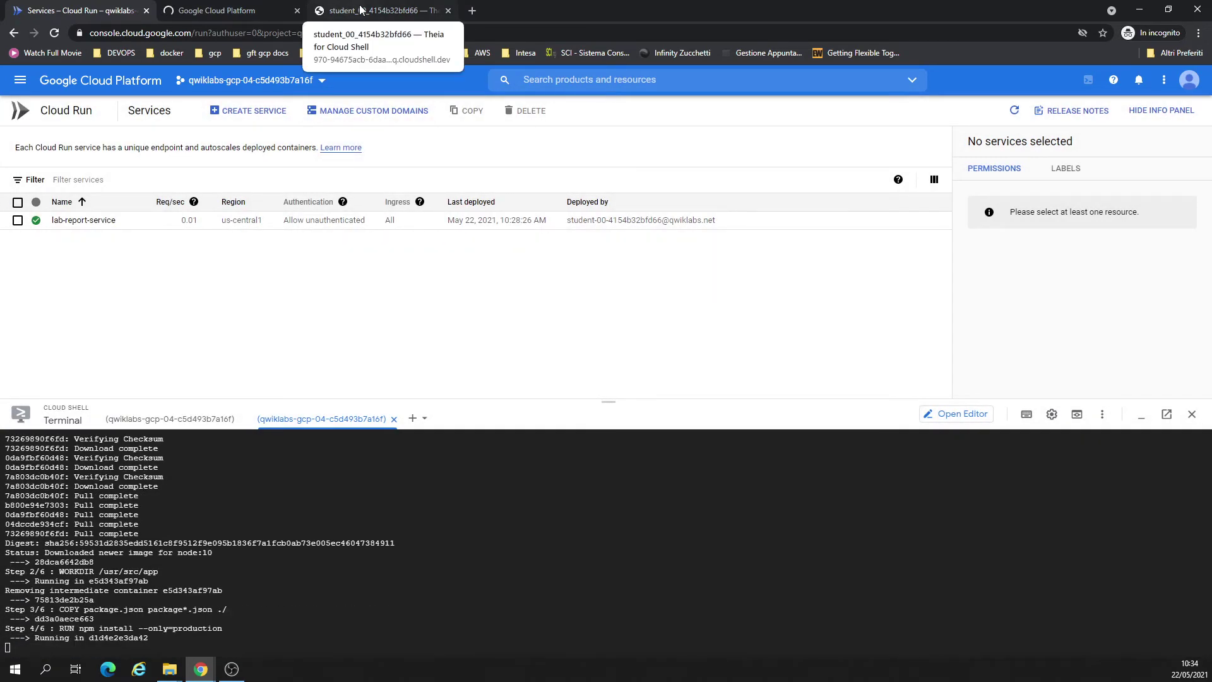
Follow the email-service build on the Cloud Run page and make the Cloud Shell terminal slightly taller.
{"action": "left_click", "coordinate": [341, 5]}
{"action": "left_click", "coordinate": [109, 5]}
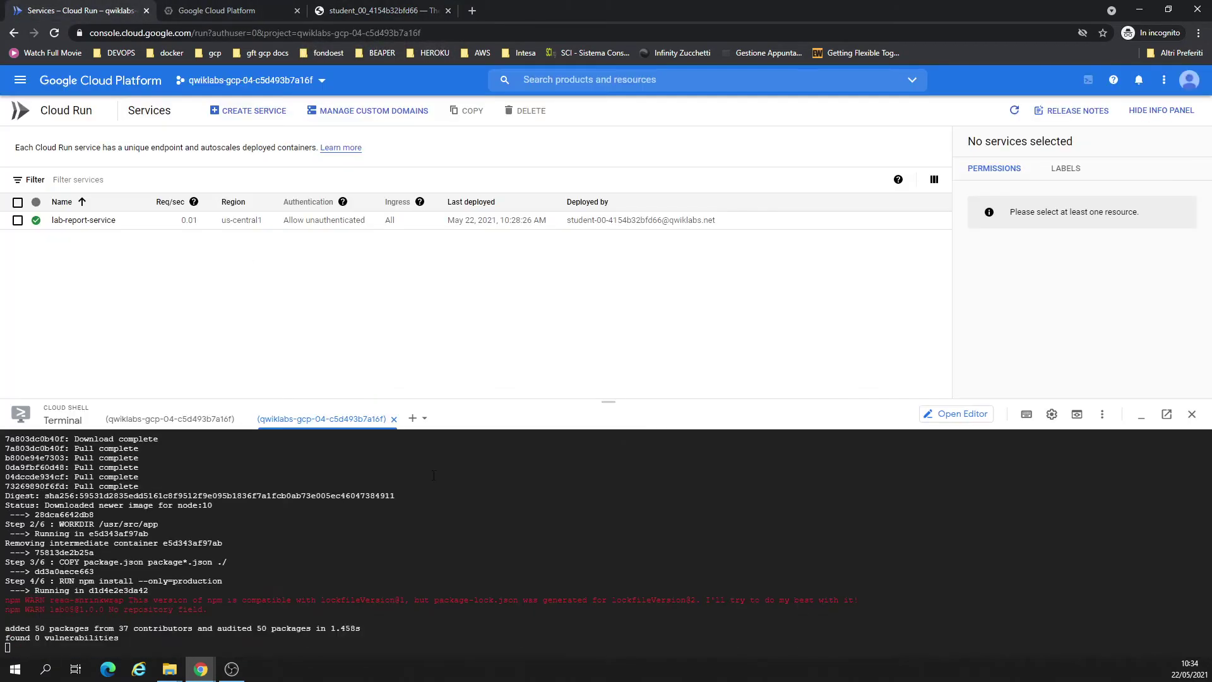
{"action": "left_click_drag", "start_coordinate": [454, 399], "coordinate": [453, 361]}
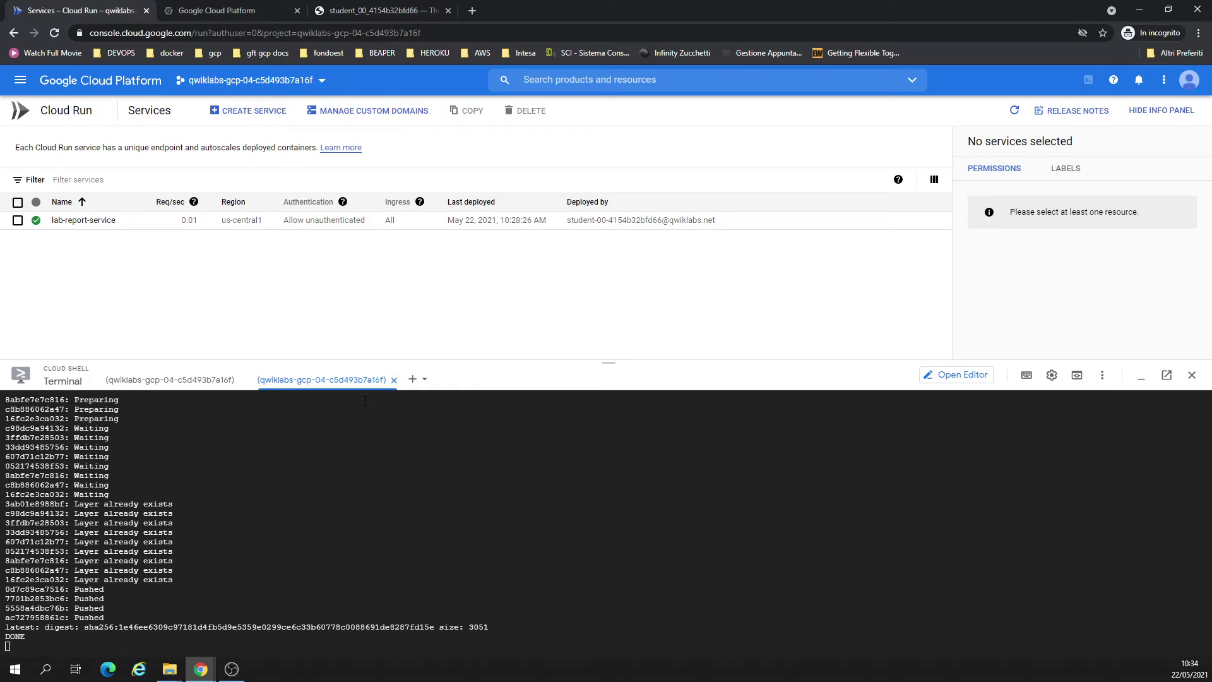
Open the new-lab-report topic's details in Pub/Sub, glancing back at the deployment progress in Cloud Run.
{"action": "left_click", "coordinate": [250, 10]}
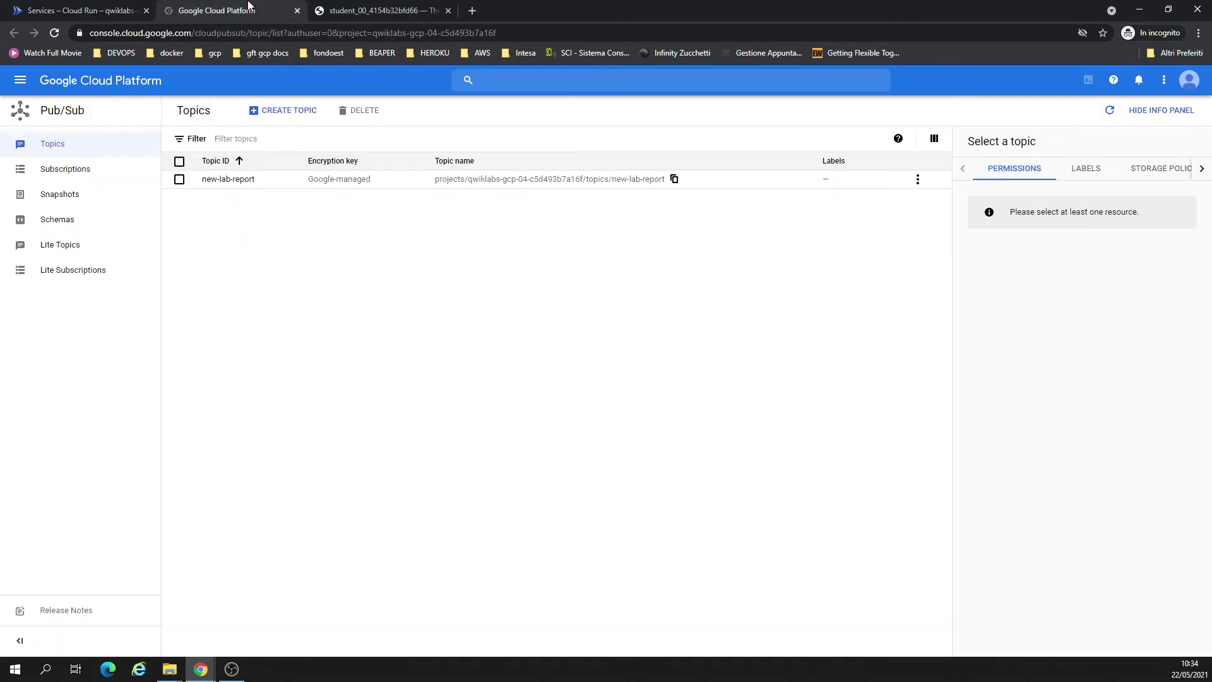
{"action": "left_click", "coordinate": [116, 9]}
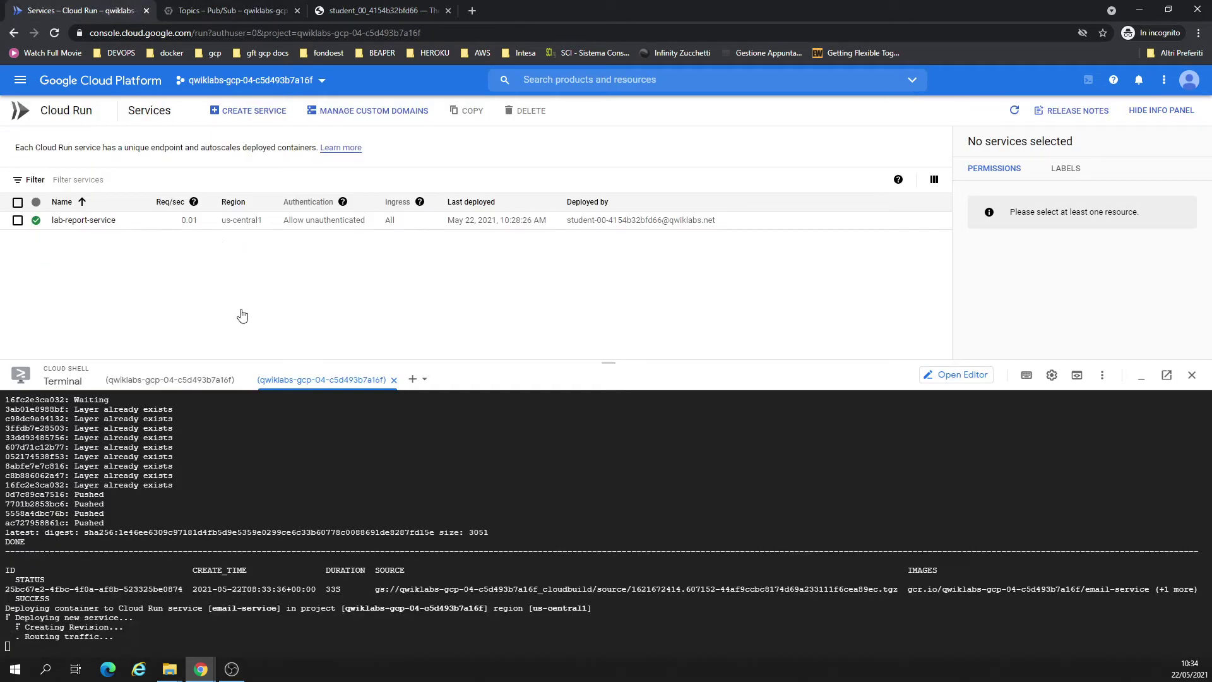
{"action": "left_click", "coordinate": [218, 6]}
{"action": "left_click", "coordinate": [237, 180]}
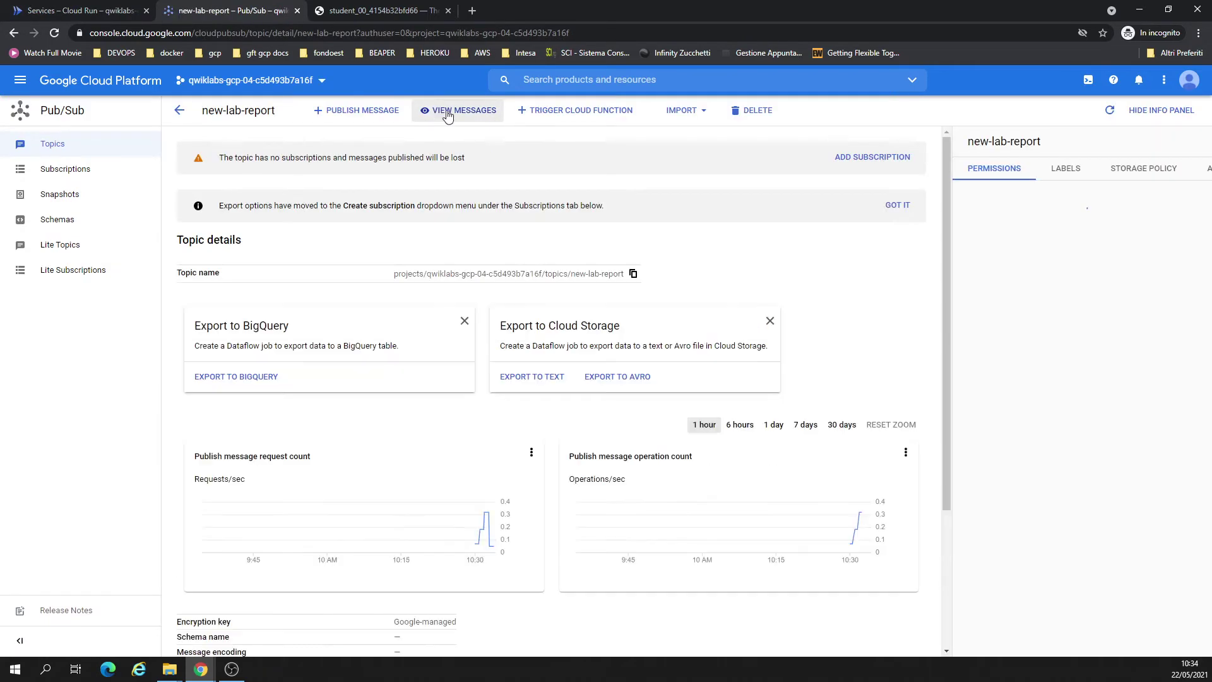
Reload the Cloud Run services list by way of lab-report-service and open the details of email-service.
{"action": "left_click", "coordinate": [83, 7]}
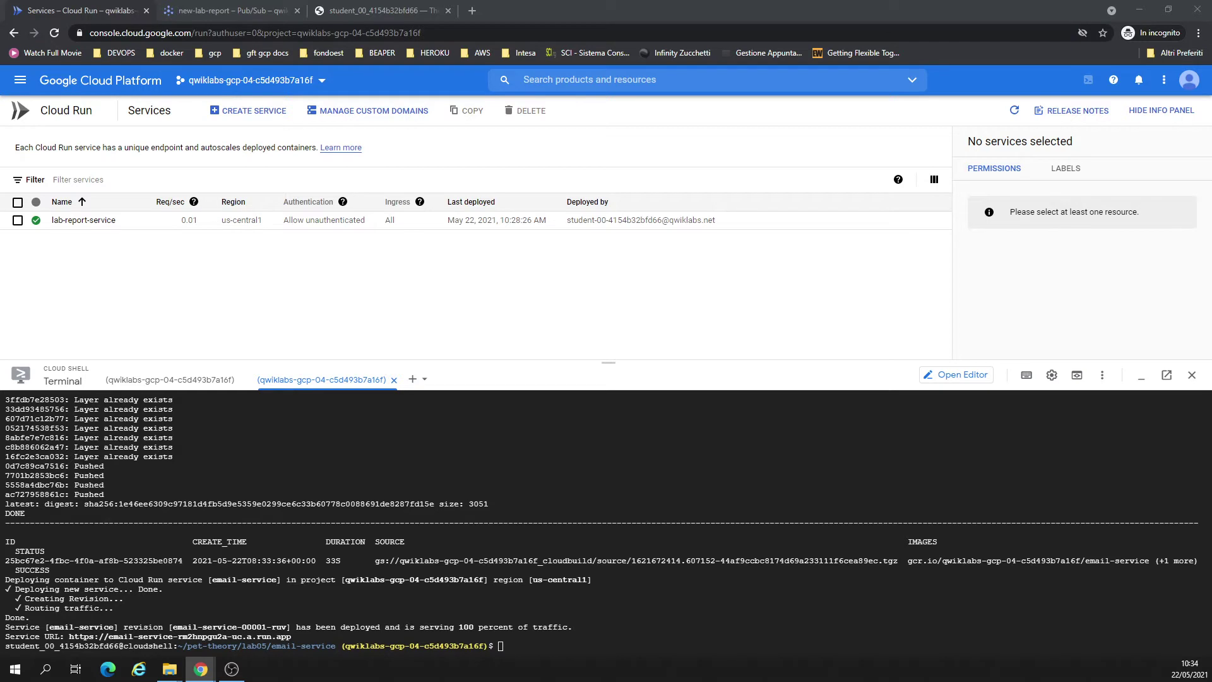
{"action": "left_click", "coordinate": [85, 221]}
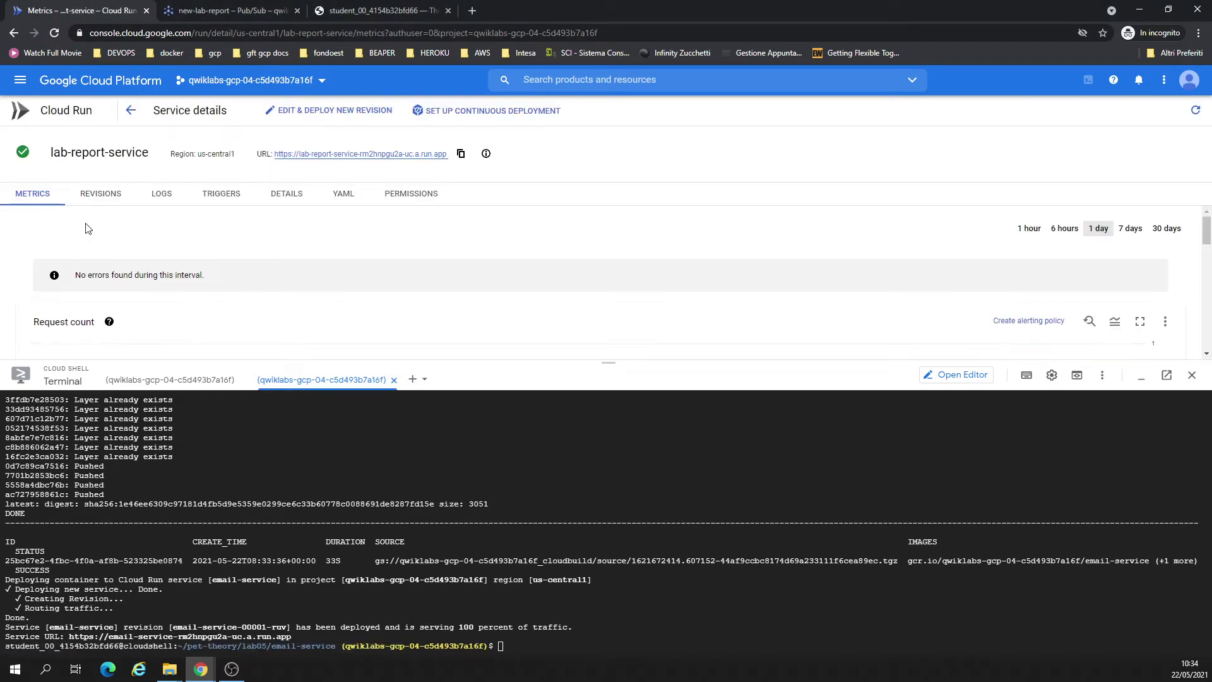
{"action": "left_click", "coordinate": [130, 112]}
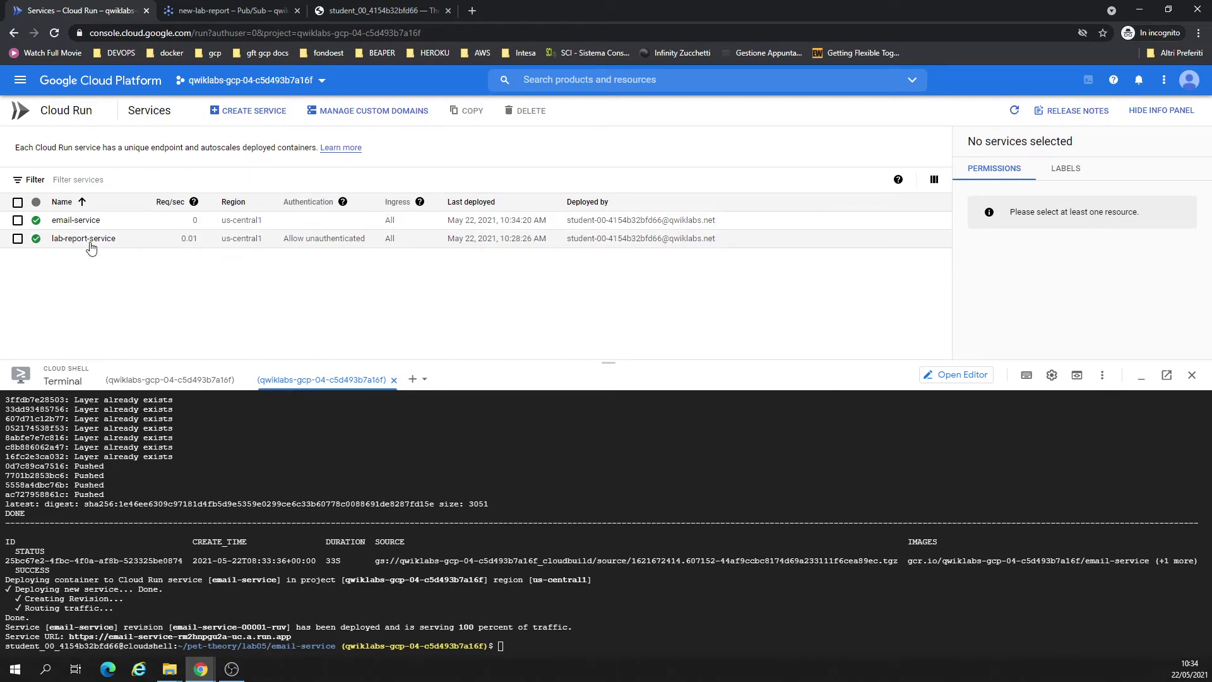
{"action": "left_click", "coordinate": [76, 221]}
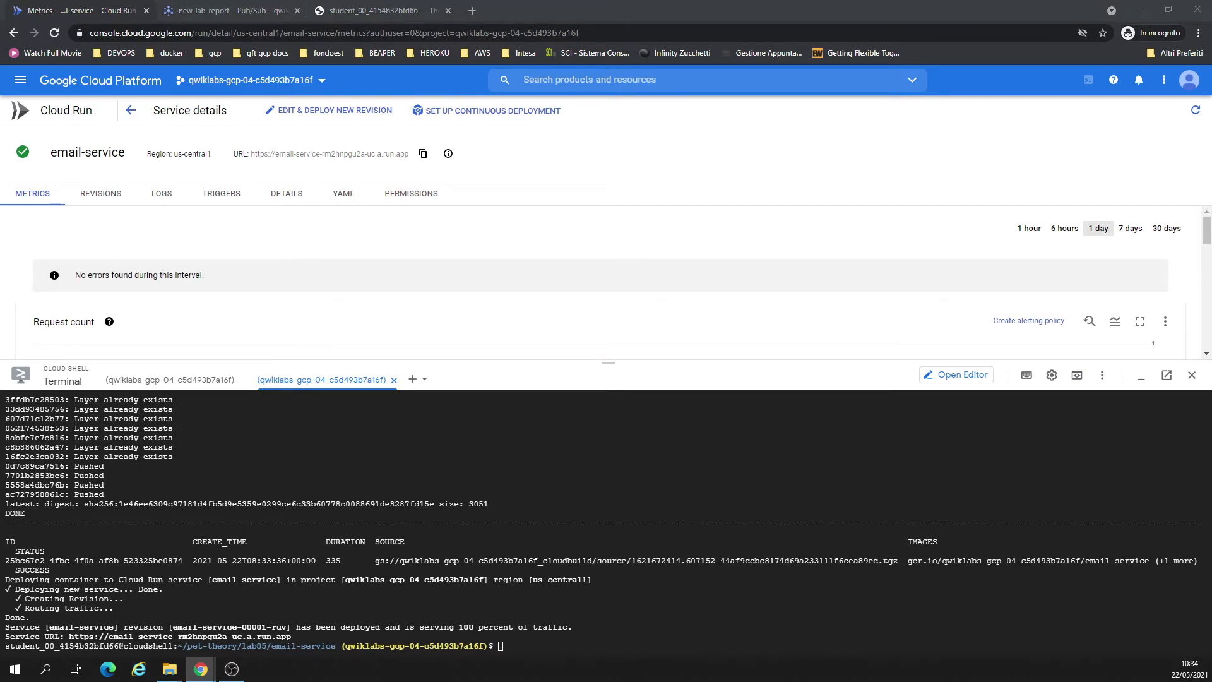
Clear the terminal and create the service account pubsub-cloud-run-invoker with the display name "PubSub Cloud Run Invoker" using gcloud iam.
{"action": "left_click", "coordinate": [391, 484]}
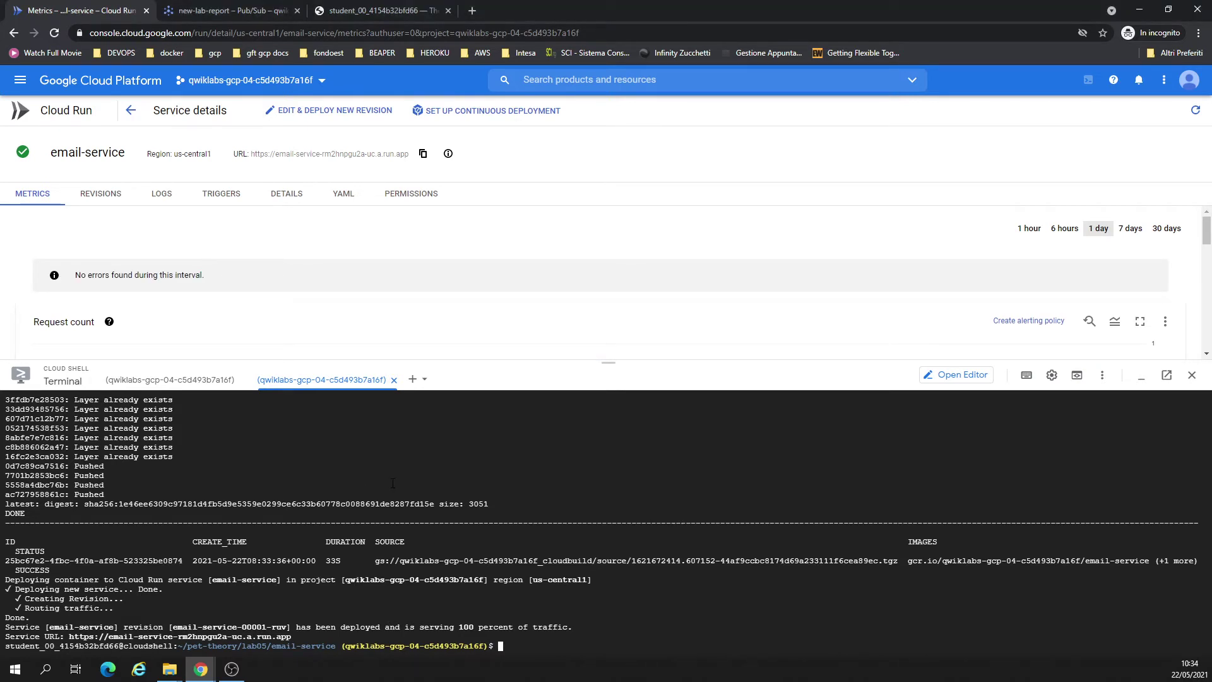
{"action": "key", "text": "ctrl+l"}
{"action": "type", "text": "gcloud iam service-accounts create pubsub-cloud-run-invoker --display-name \"PubSub Cloud Run Invoker\""}
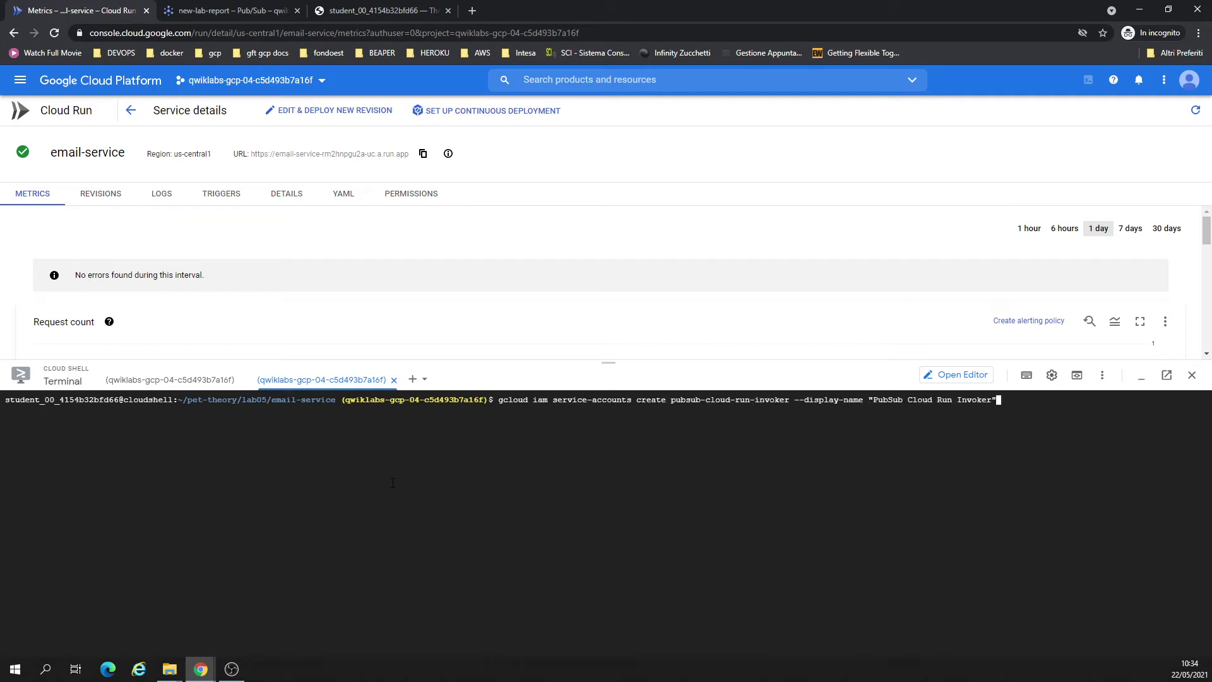
{"action": "key", "text": "Return"}
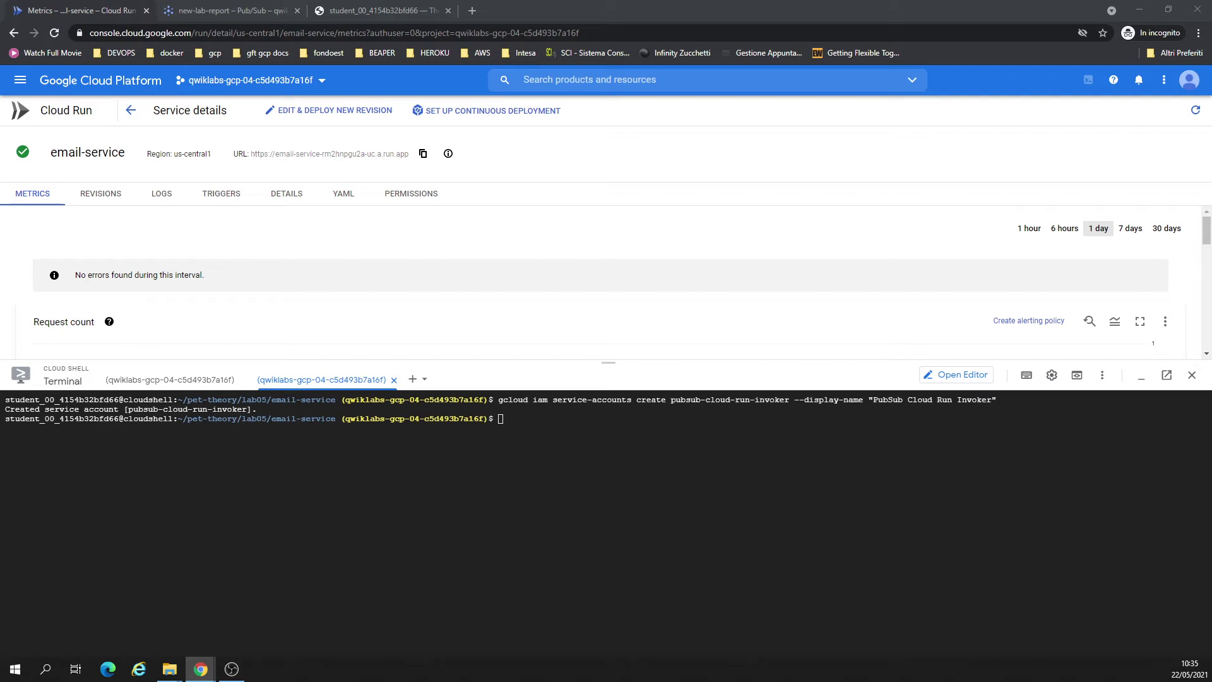
Open the logs of email-service and shrink the terminal to give the log entries more room.
{"action": "left_click", "coordinate": [254, 579]}
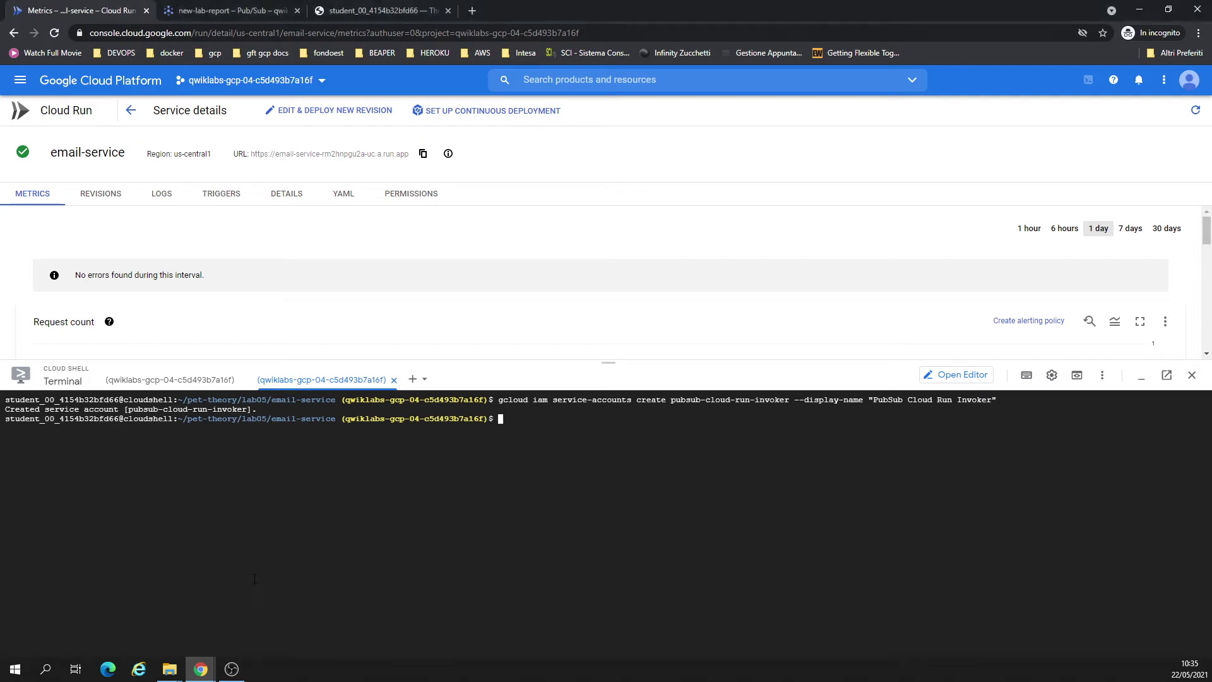
{"action": "left_click", "coordinate": [162, 193]}
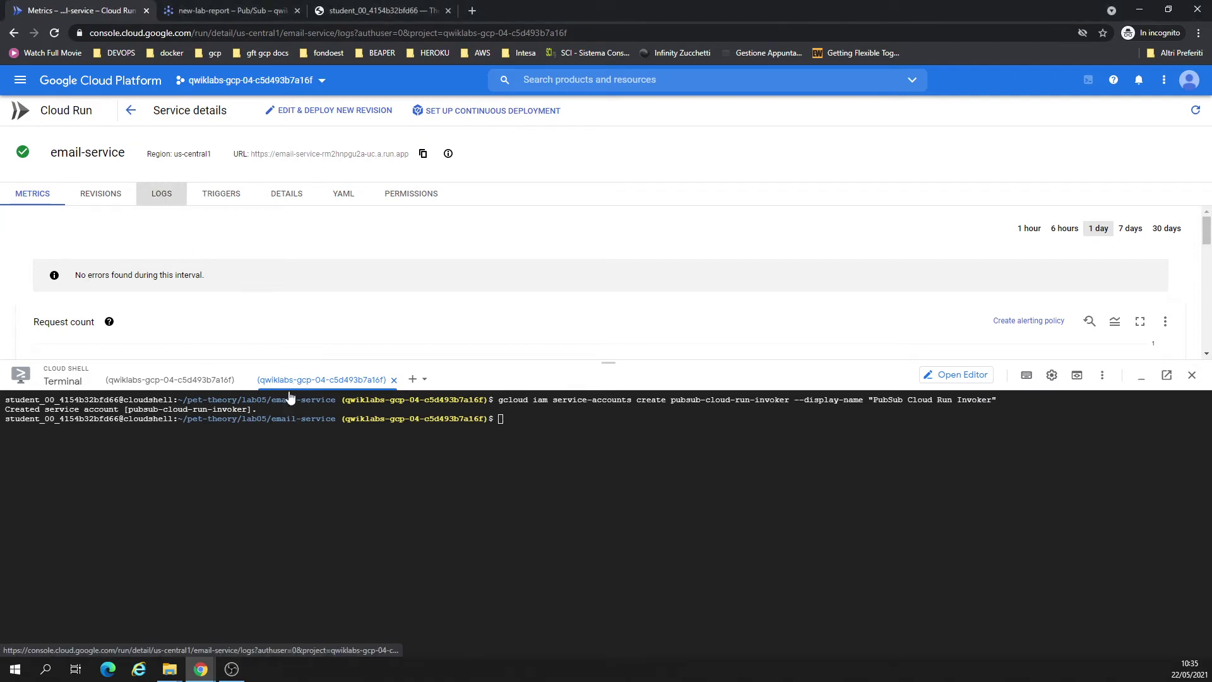
{"action": "left_click_drag", "start_coordinate": [300, 361], "coordinate": [299, 403]}
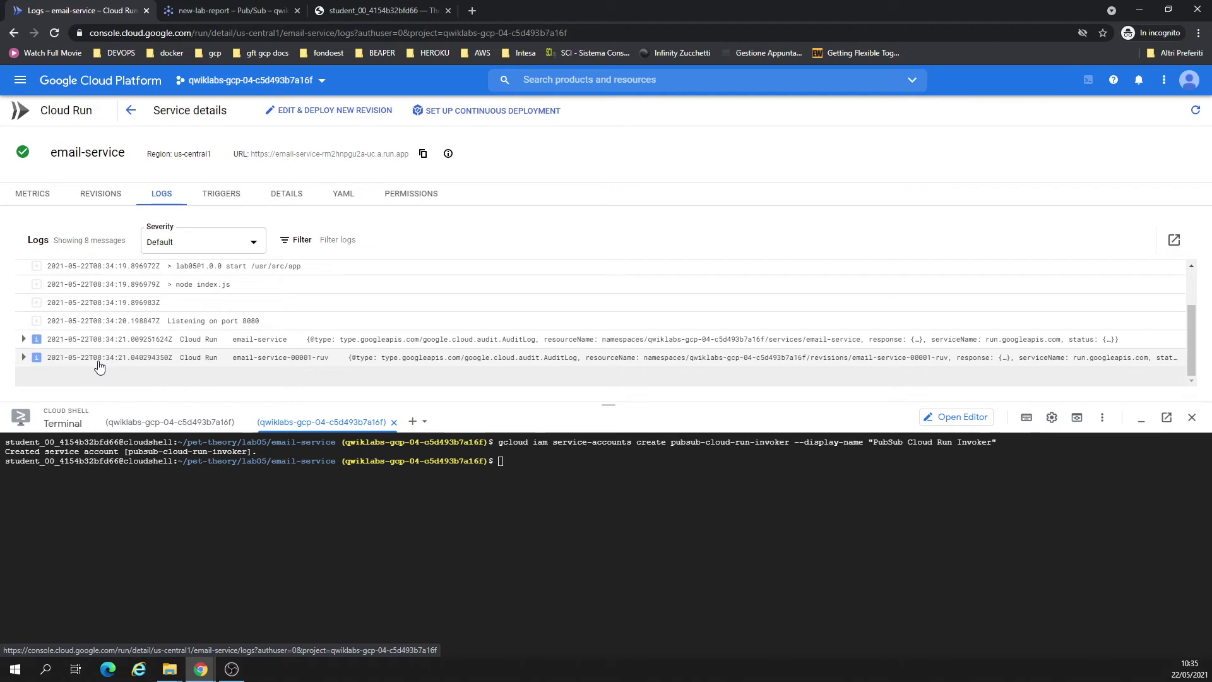
Grant pubsub-cloud-run-invoker the roles/run.invoker role on email-service with gcloud run services add-iam-policy-binding, using region us-central1 and platform managed.
{"action": "left_click", "coordinate": [794, 586]}
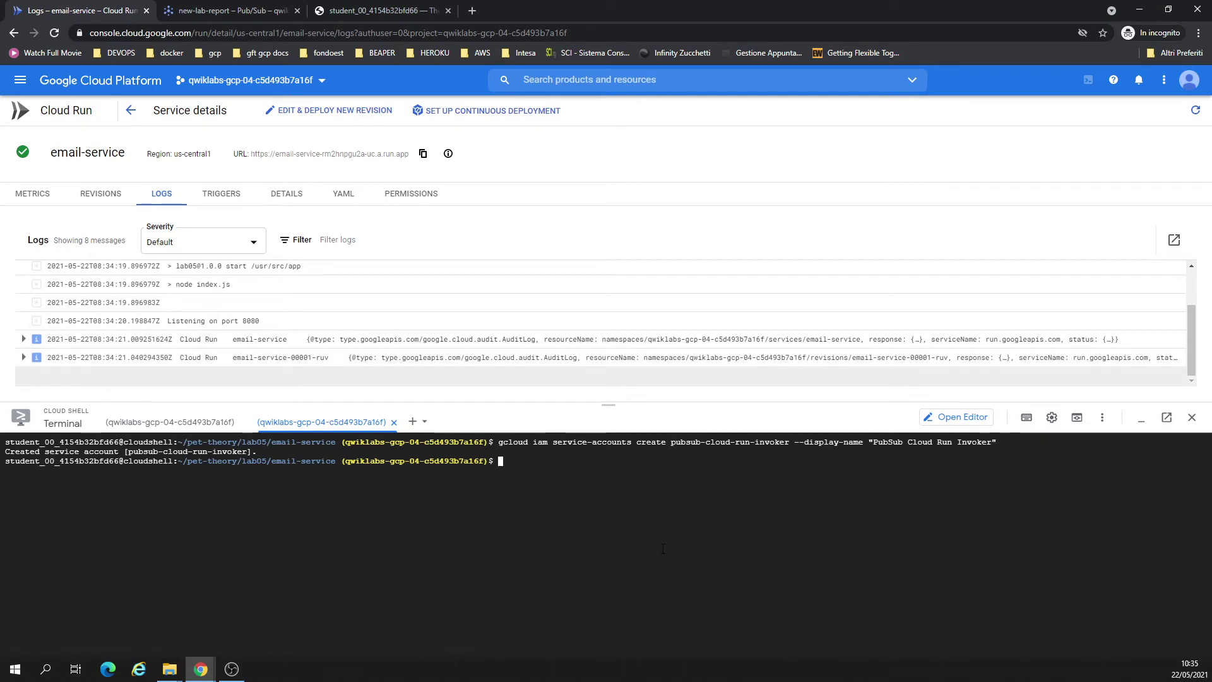
{"action": "type", "text": "gcloud run services add-iam-policy-binding email-service --member=serviceAccount:pubsub-cloud-run-invoker@$GOOGLE_CLOUD_PROJECT.iam.gserviceaccount.com --role=roles/run.invoker --region us-central1 --platform managed"}
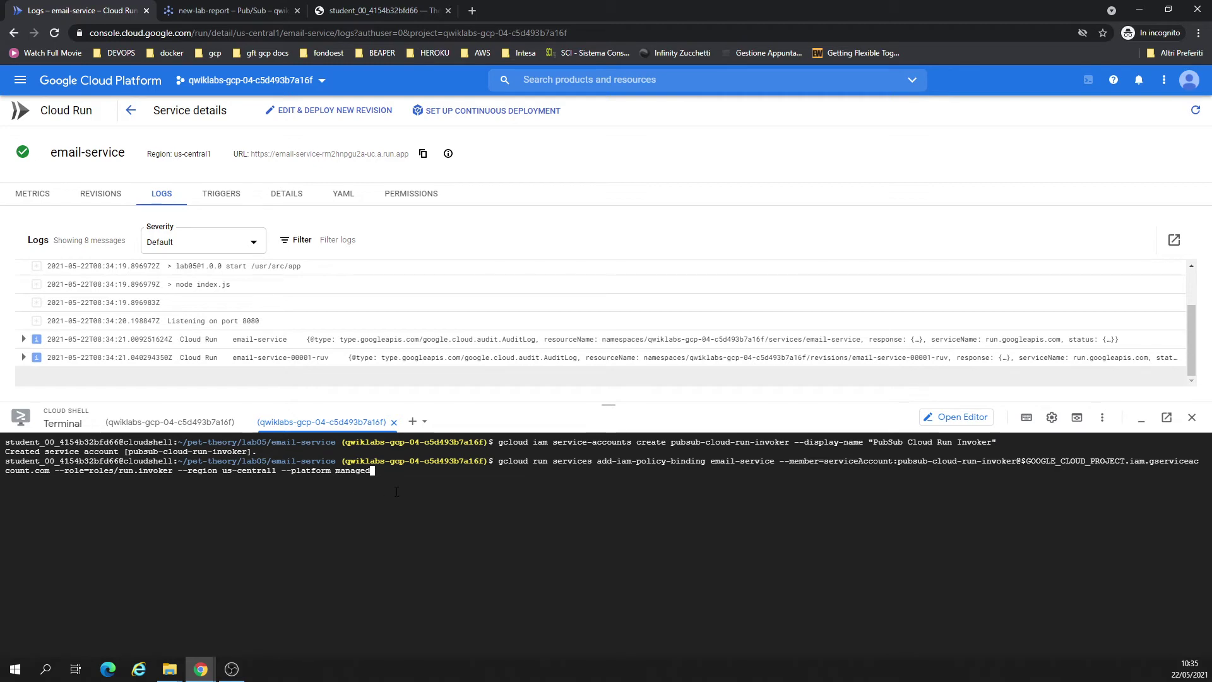
{"action": "key", "text": "Return"}
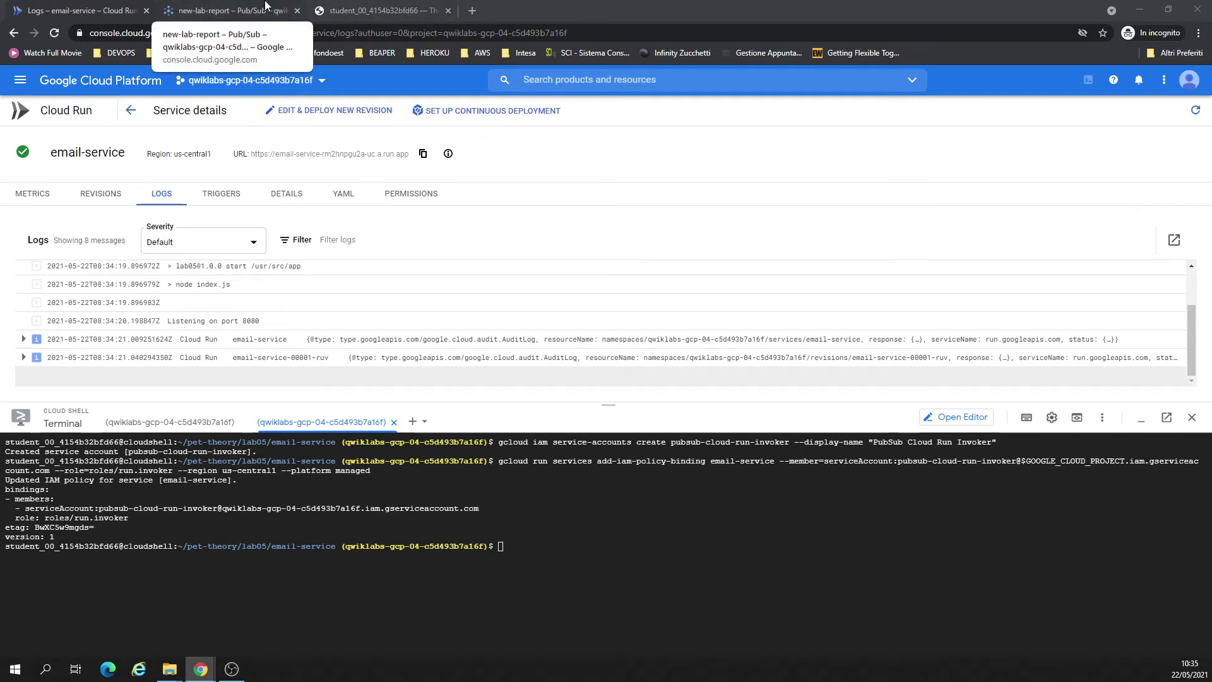
Check the new-lab-report topic for messages and available subscriptions, and dismiss the messages view without creating a subscription.
{"action": "left_click", "coordinate": [265, 5]}
{"action": "left_click", "coordinate": [457, 111]}
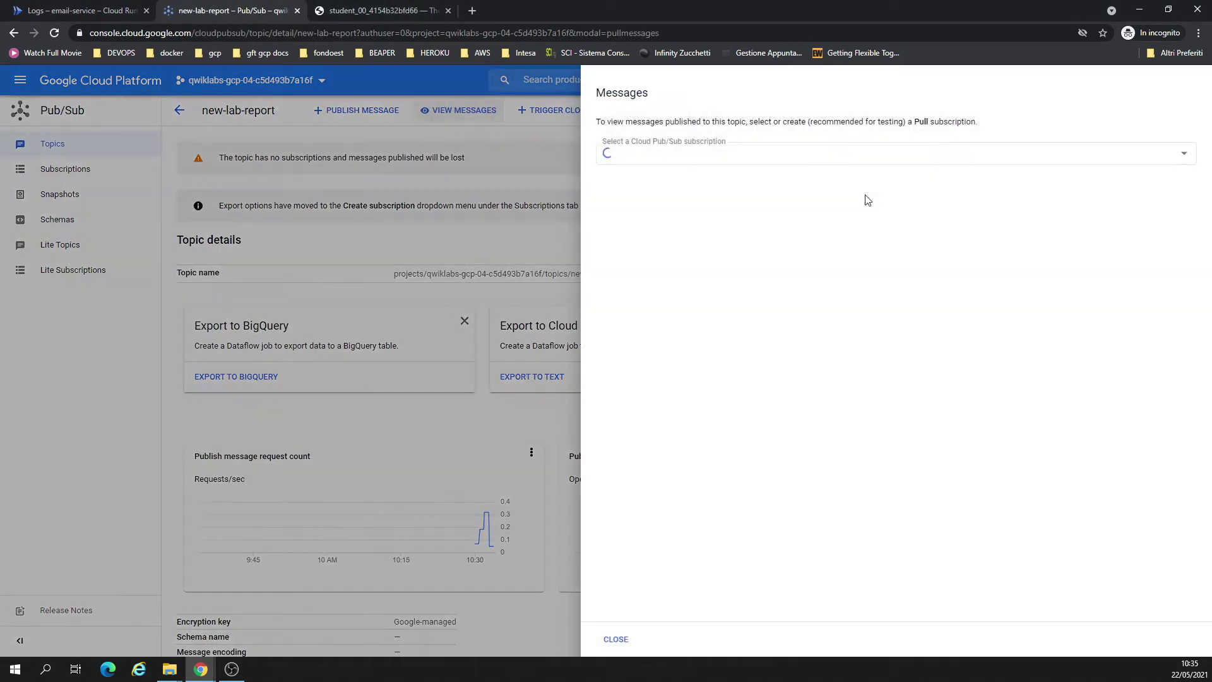
{"action": "left_click", "coordinate": [650, 159]}
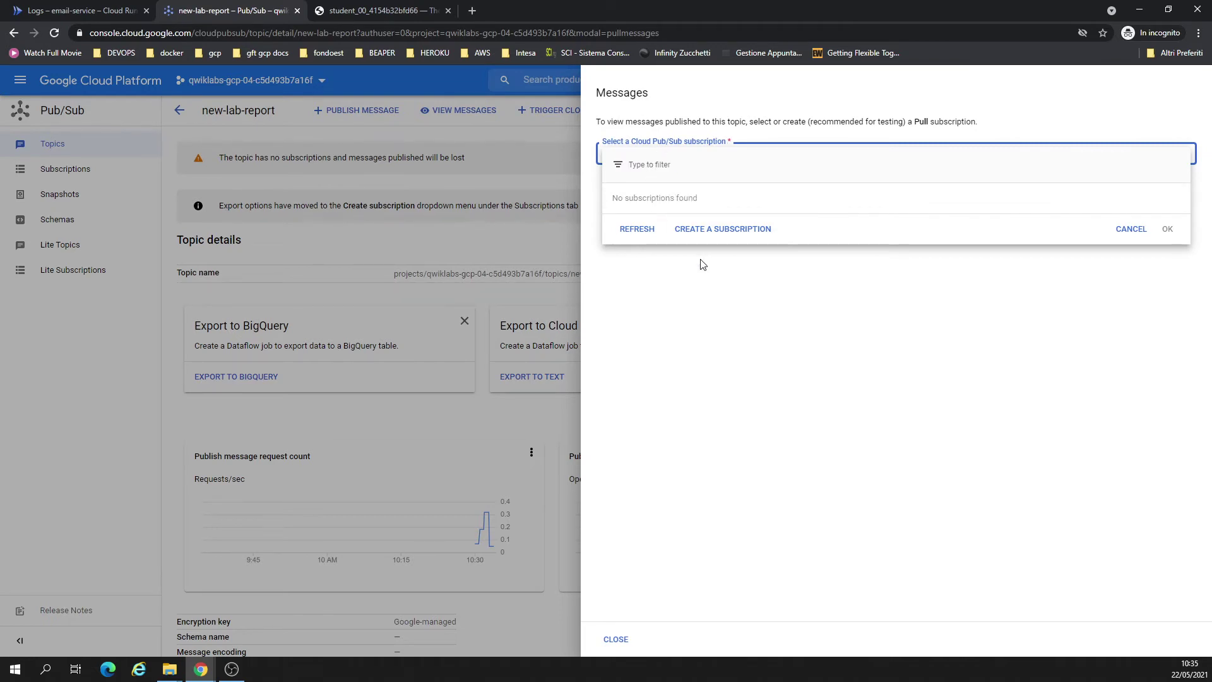
{"action": "left_click", "coordinate": [456, 245]}
{"action": "left_click", "coordinate": [446, 245]}
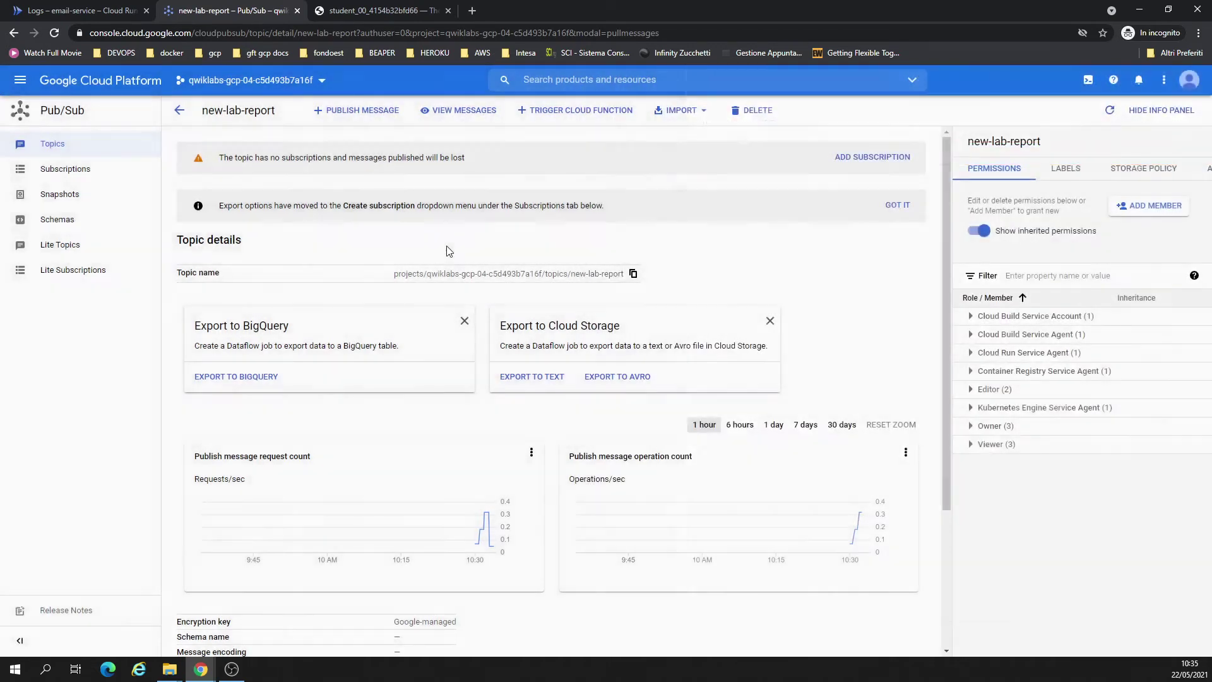
{"action": "scroll", "coordinate": [447, 251], "scroll_direction": "down", "scroll_amount": 1}
{"action": "scroll", "coordinate": [446, 251], "scroll_direction": "down", "scroll_amount": 3}
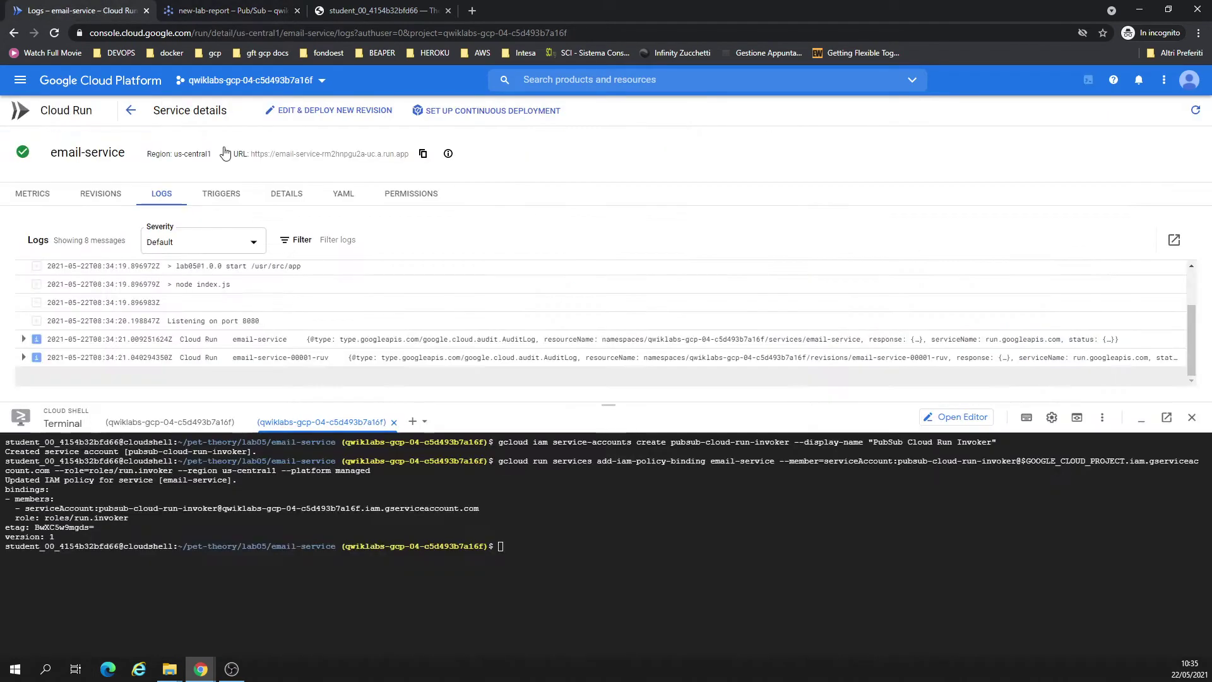
Store the project number in PROJECT_NUMBER using gcloud projects list with filter "qwiklabs-gcp" and format 'value(PROJECT_NUMBER)' in Cloud Shell.
{"action": "left_click", "coordinate": [83, 10]}
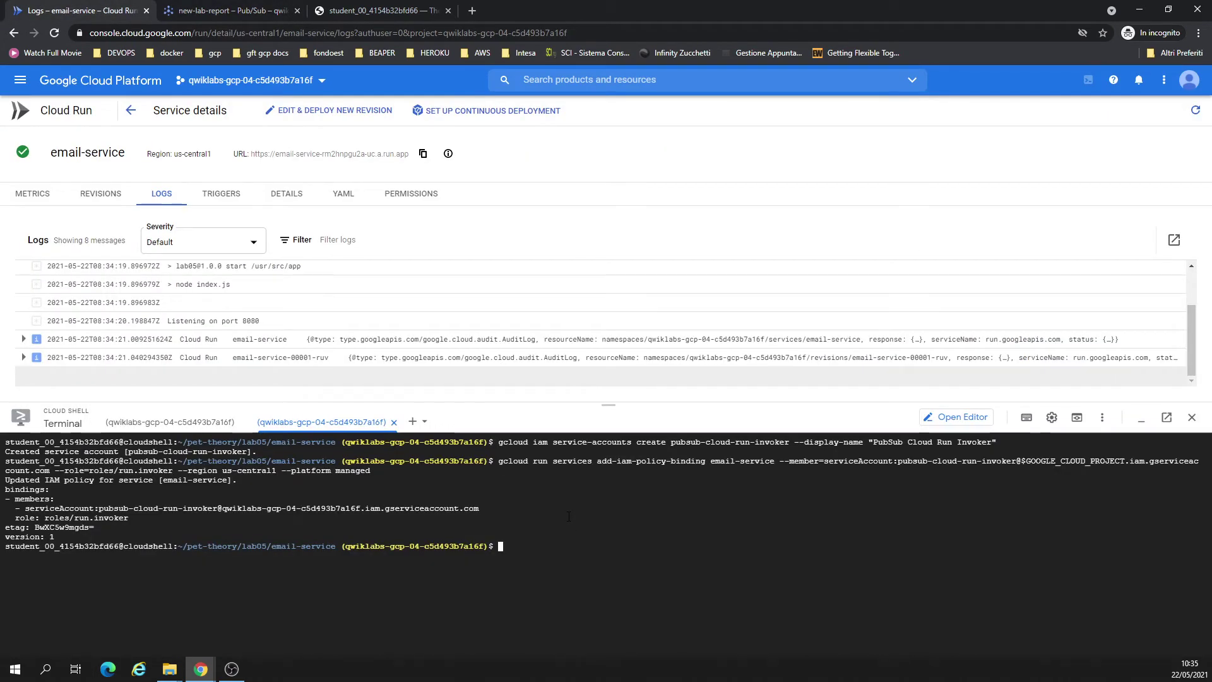
{"action": "type", "text": "PROJECT_NUMBER=$(gcloud projects list --filter=\"qwiklabs-gcp\" --format='value(PROJECT_NUMBER)')"}
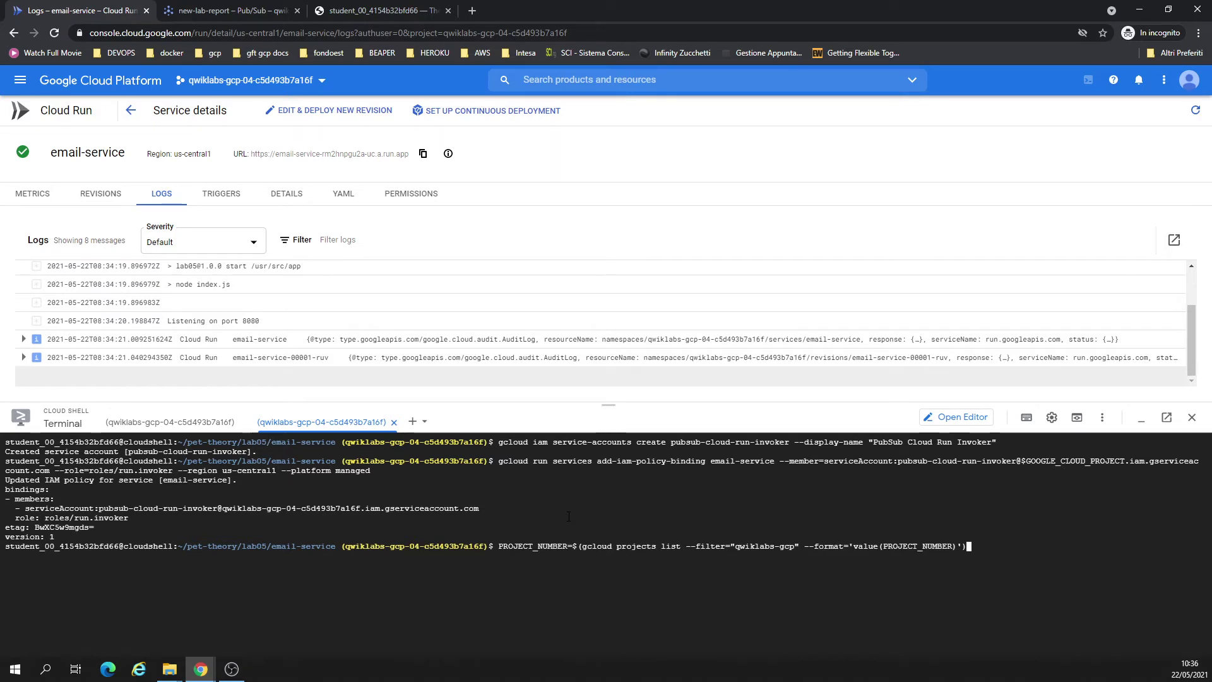
{"action": "key", "text": "Return"}
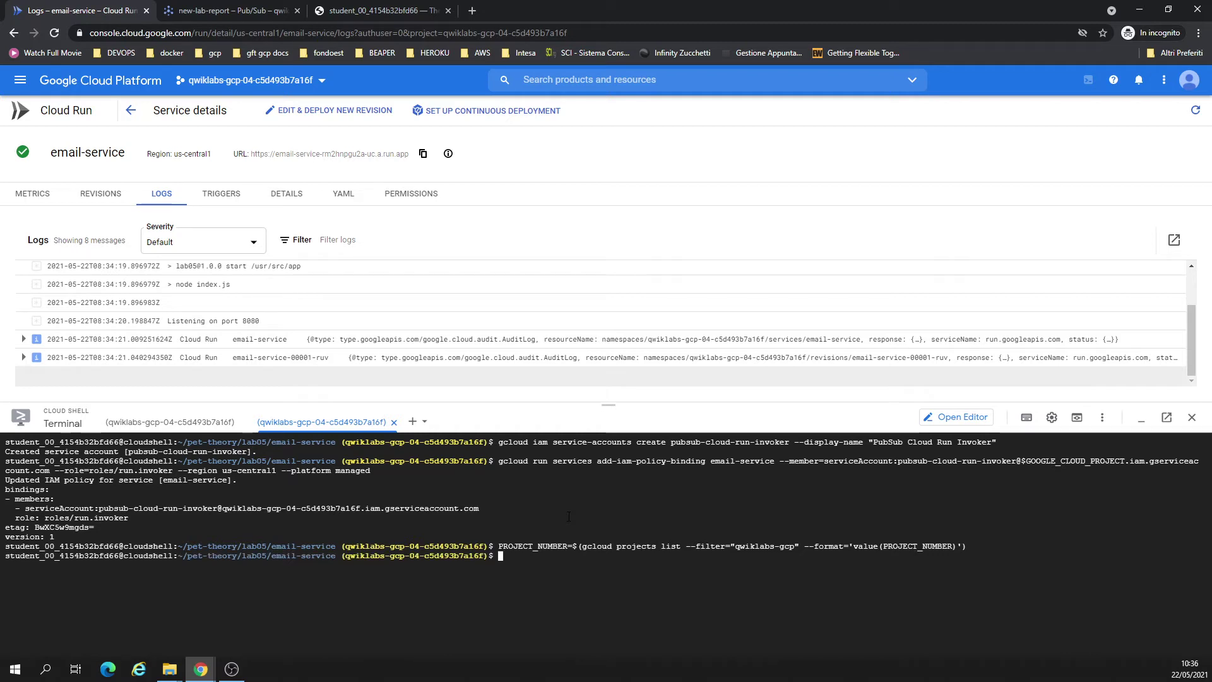
Clear the terminal and grant the project's Pub/Sub service account roles/iam.serviceAccountTokenCreator with gcloud projects add-iam-policy-binding on $GOOGLE_CLOUD_PROJECT.
{"action": "key", "text": "ctrl+l"}
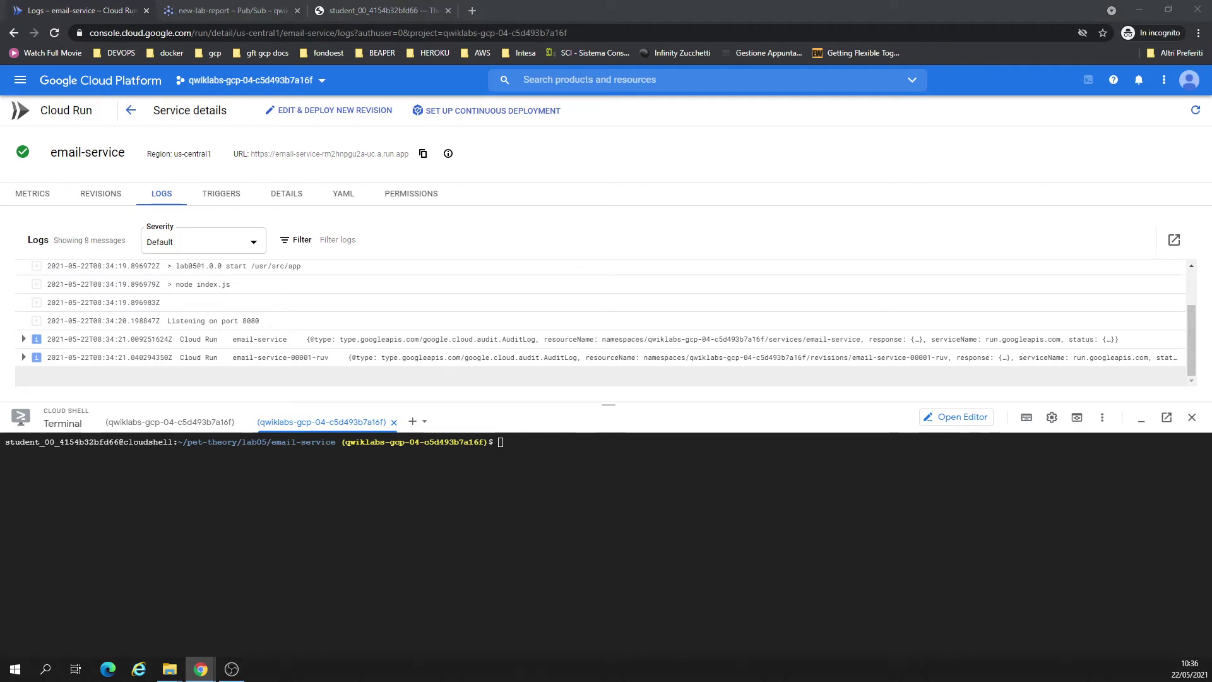
{"action": "left_click", "coordinate": [355, 599]}
{"action": "key", "text": "ctrl+v"}
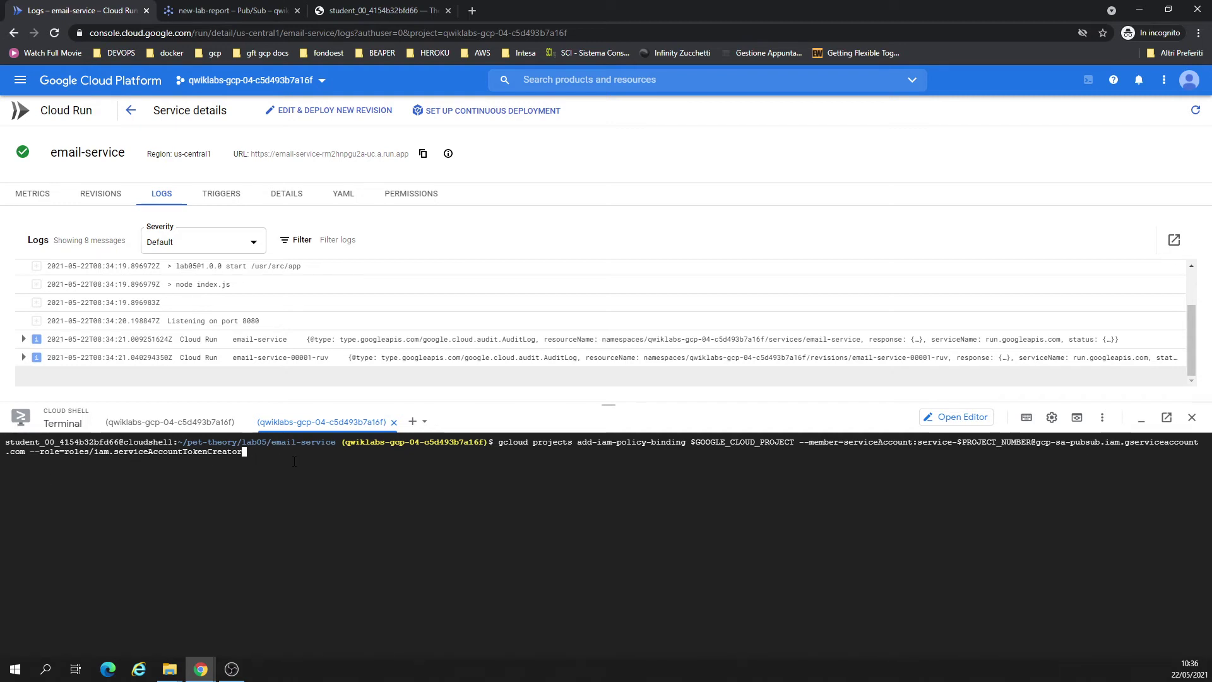
{"action": "key", "text": "Return"}
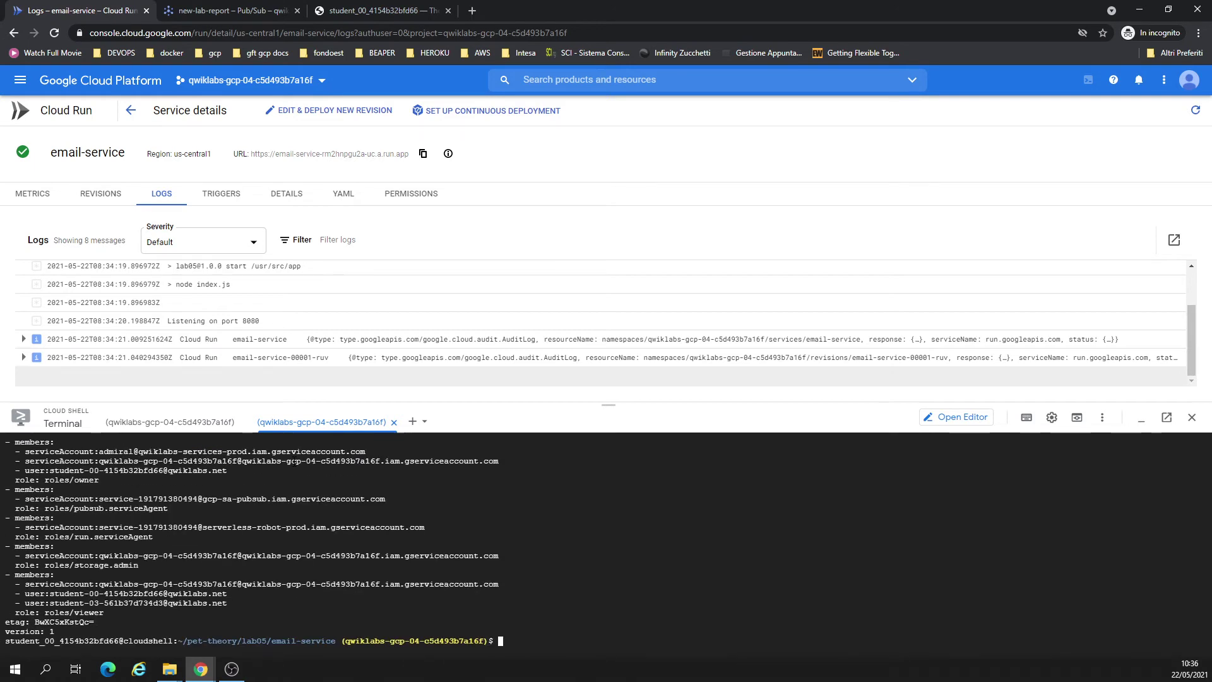
Clear the terminal and store the email-service status.address.url in EMAIL_SERVICE_URL using gcloud run services describe with platform managed and region us-central1.
{"action": "key", "text": "ctrl+l"}
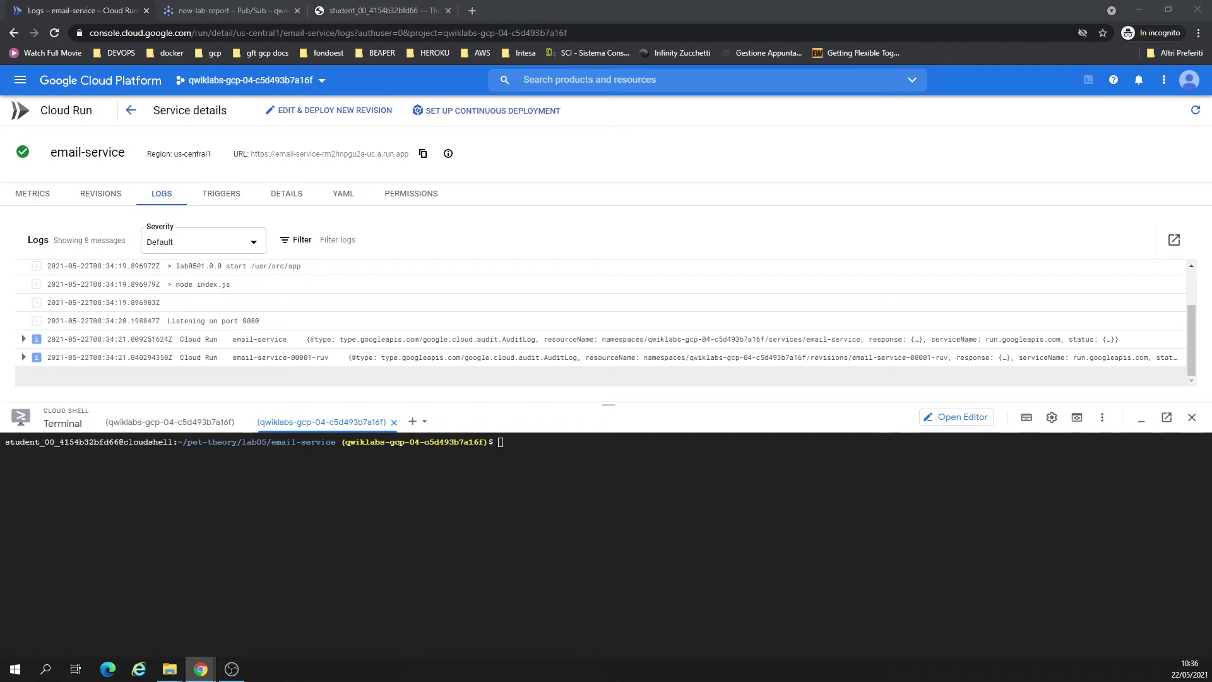
{"action": "left_click", "coordinate": [216, 493]}
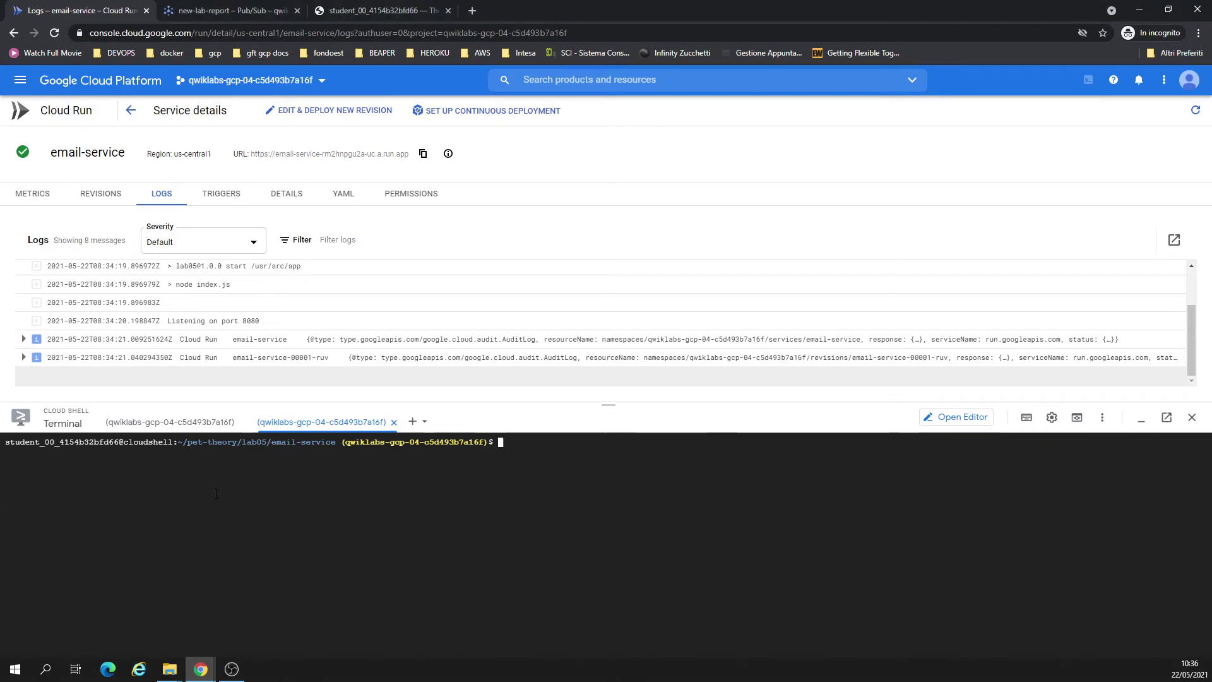
{"action": "type", "text": "EMAIL_SERVICE_URL=$(gcloud run services describe email-service --platform managed --region us-central1 --format=\"value(status.address.url)\")"}
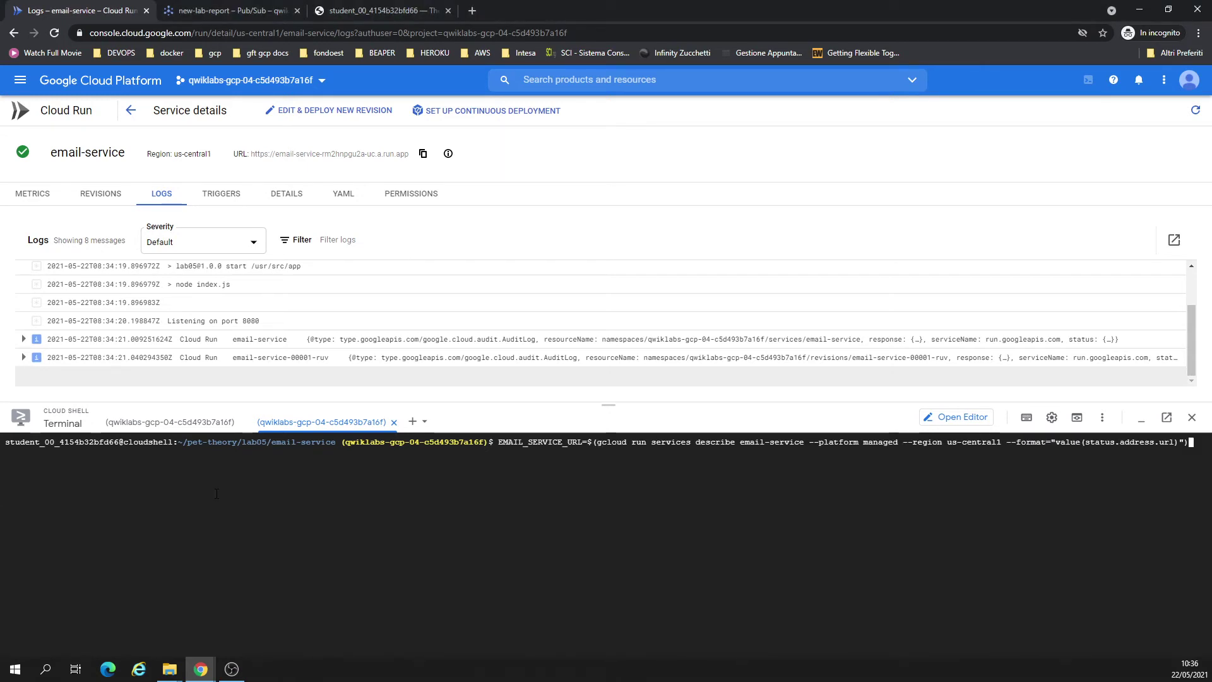
{"action": "key", "text": "Return"}
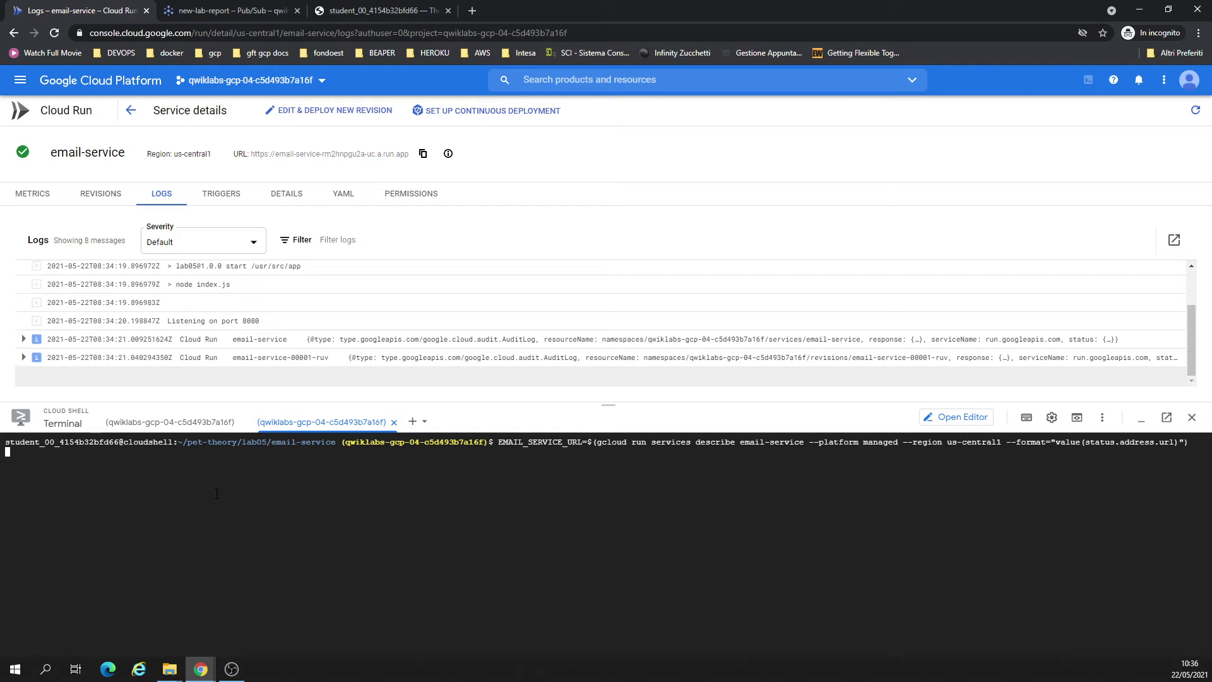
Print the EMAIL_SERVICE_URL variable with echo, copying its name from the preceding command.
{"action": "type", "text": "e"}
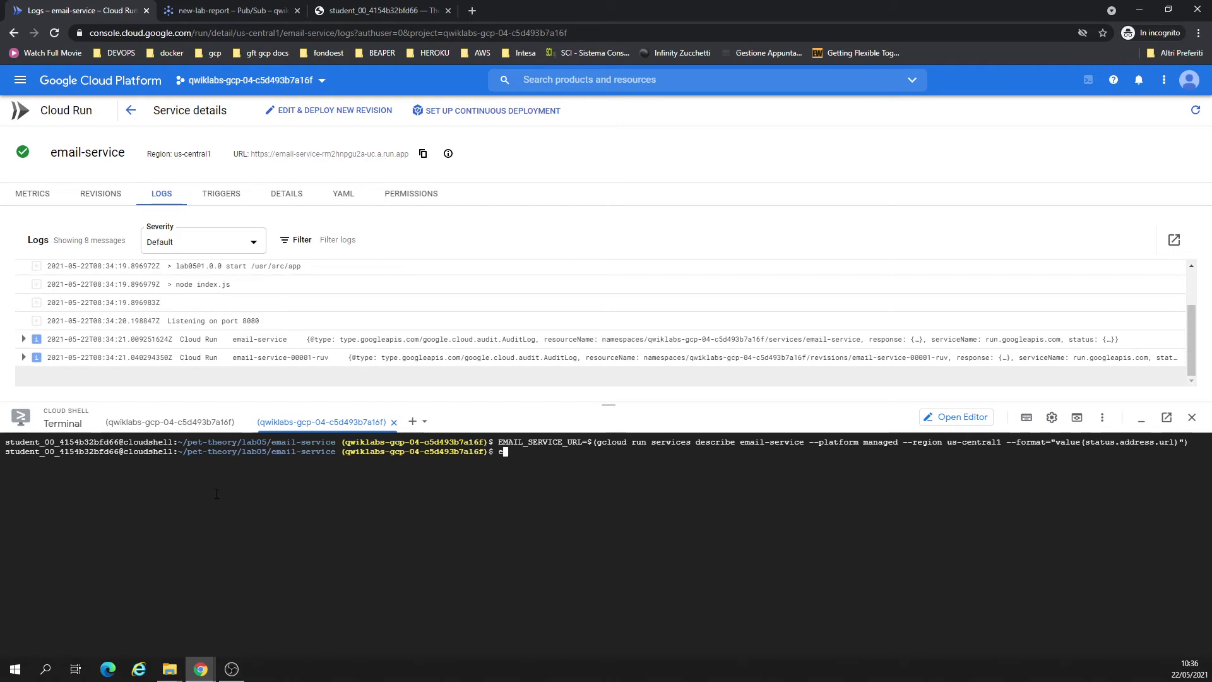
{"action": "type", "text": "cho $"}
{"action": "double_click", "coordinate": [529, 442]}
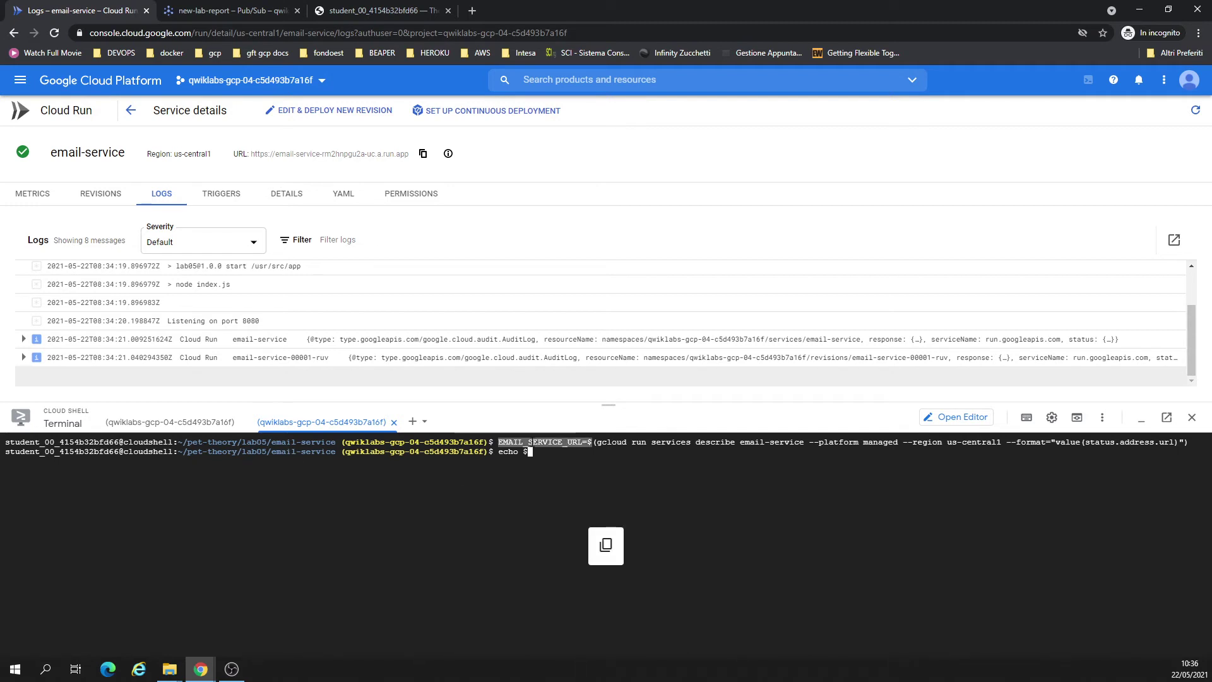
Print the value of the EMAIL_SERVICE_URL variable with echo in the email-service terminal session.
{"action": "type", "text": "EMAIL_SERVICE_URL=$"}
{"action": "key", "text": "BackSpace"}
{"action": "key", "text": "BackSpace"}
{"action": "key", "text": "Return"}
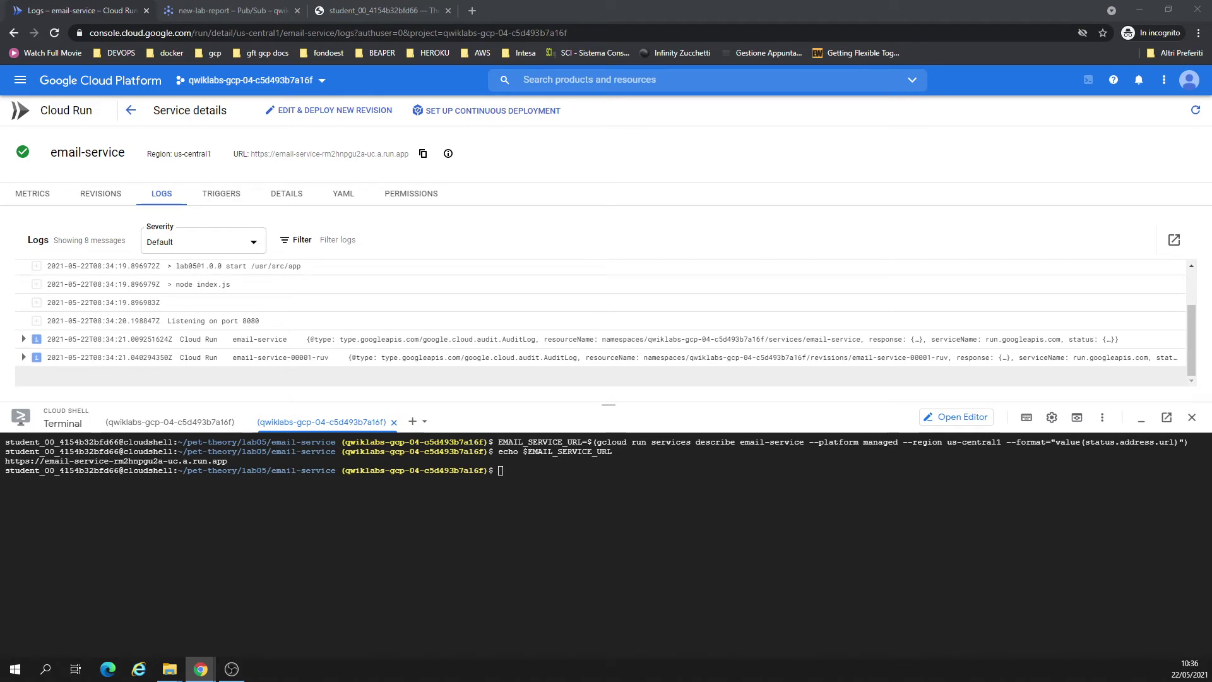
Create Pub/Sub subscription email-service-sub on topic new-lab-report with push endpoint $EMAIL_SERVICE_URL and the project's pubsub-cloud-run-invoker push-auth service account.
{"action": "left_click", "coordinate": [609, 490]}
{"action": "type", "text": "gcloud pubsub subscriptions create email-service-sub --topic new-lab-report --push-endpoint=$EMAIL_SERVICE_URL --push-auth-service-account=pubsub-cloud-run-invoker@$GOOGLE_CLOUD_PROJECT.iam.gserviceaccount.com"}
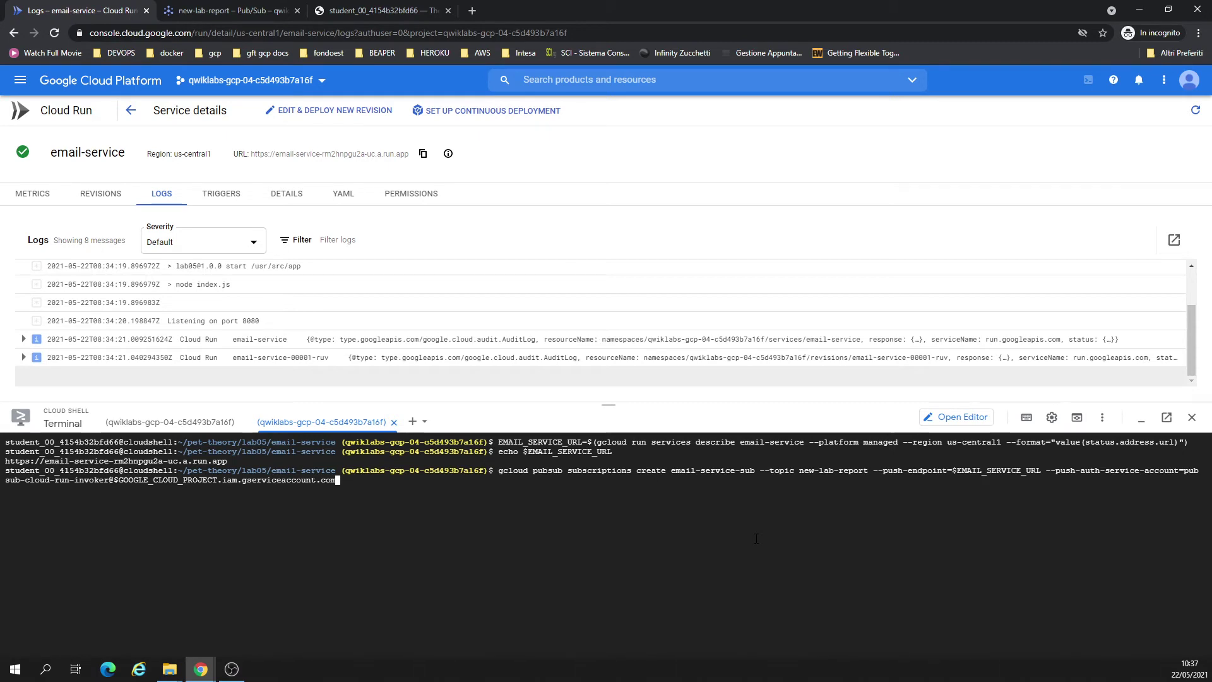
{"action": "key", "text": "Return"}
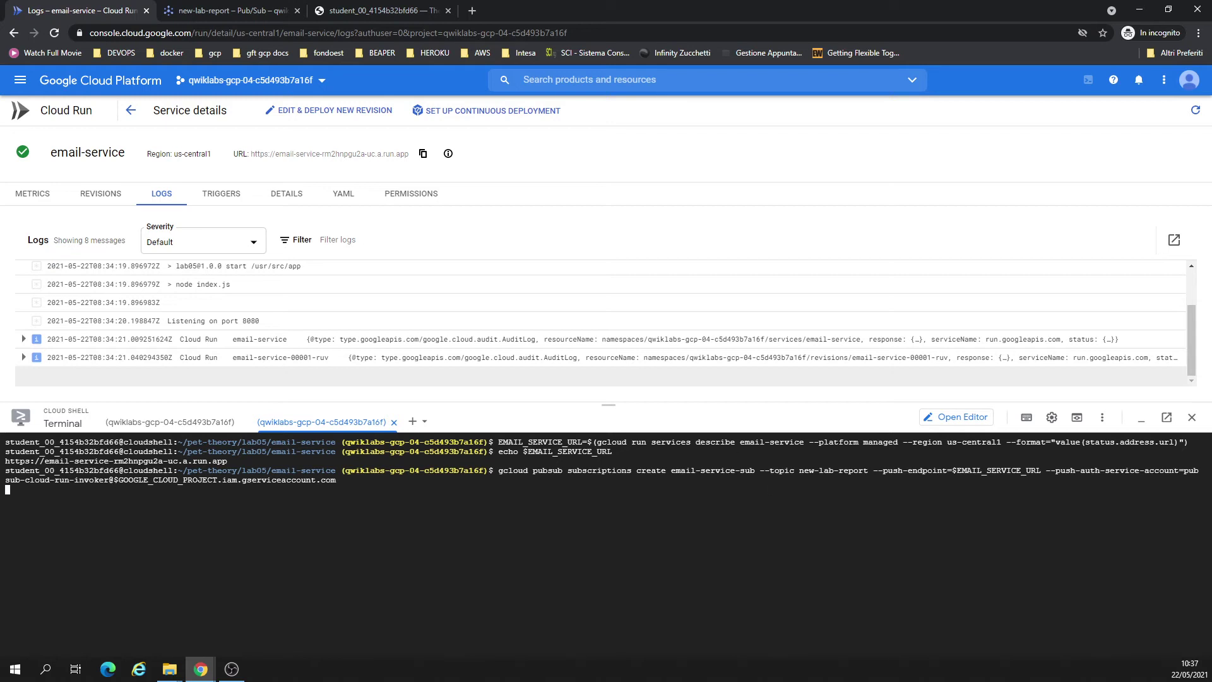
Refresh the new-lab-report topic in Pub/Sub and check which subscriptions are available for viewing its messages.
{"action": "key", "text": "ctrl+Tab"}
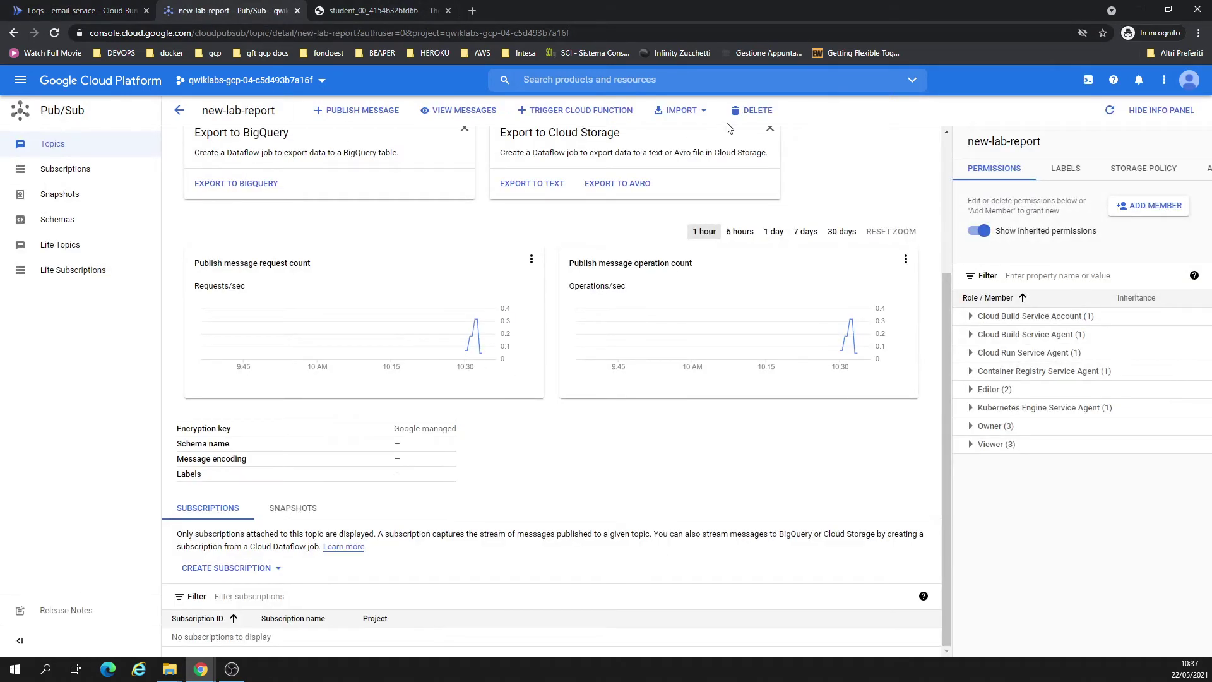
{"action": "left_click", "coordinate": [1109, 111]}
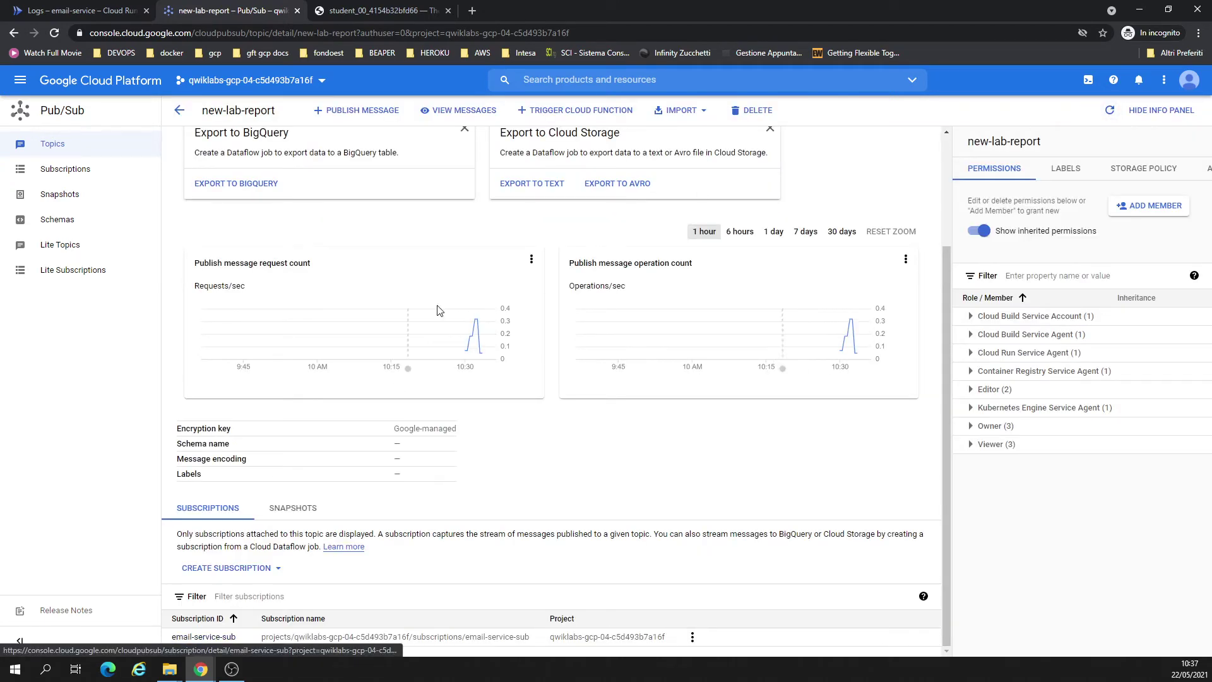
{"action": "left_click", "coordinate": [447, 112]}
{"action": "left_click", "coordinate": [679, 155]}
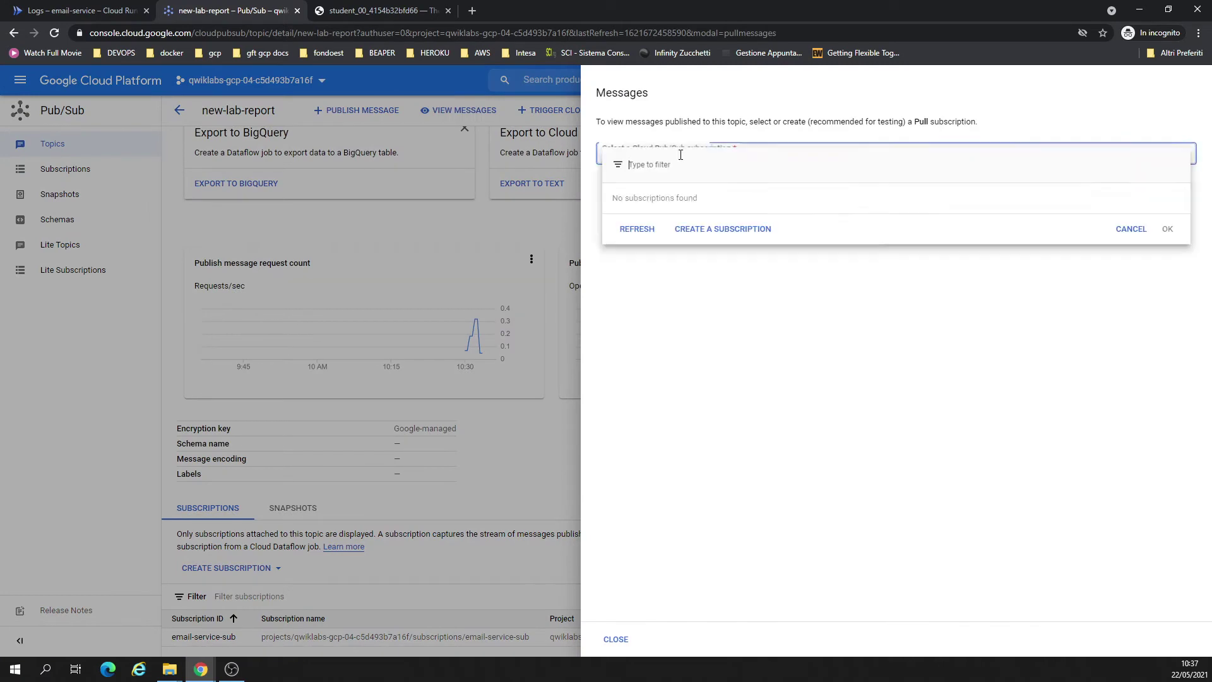
{"action": "left_click", "coordinate": [637, 231]}
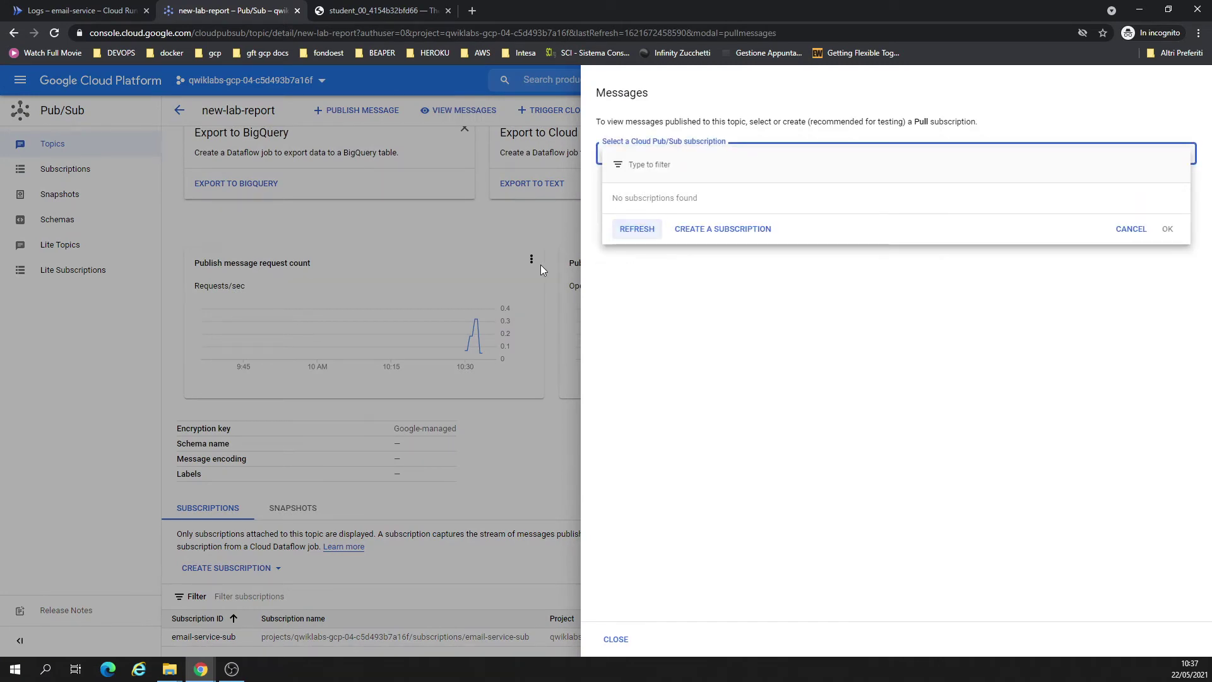
{"action": "left_click", "coordinate": [717, 153]}
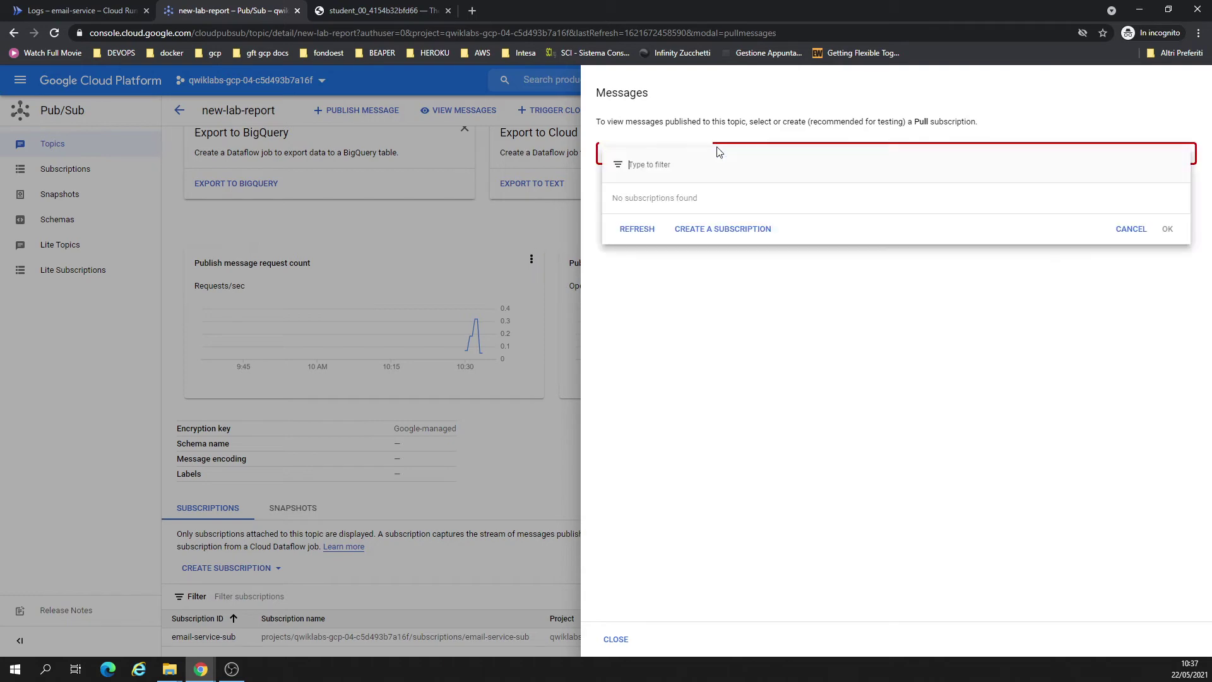
{"action": "left_click", "coordinate": [648, 231]}
{"action": "left_click", "coordinate": [293, 507]}
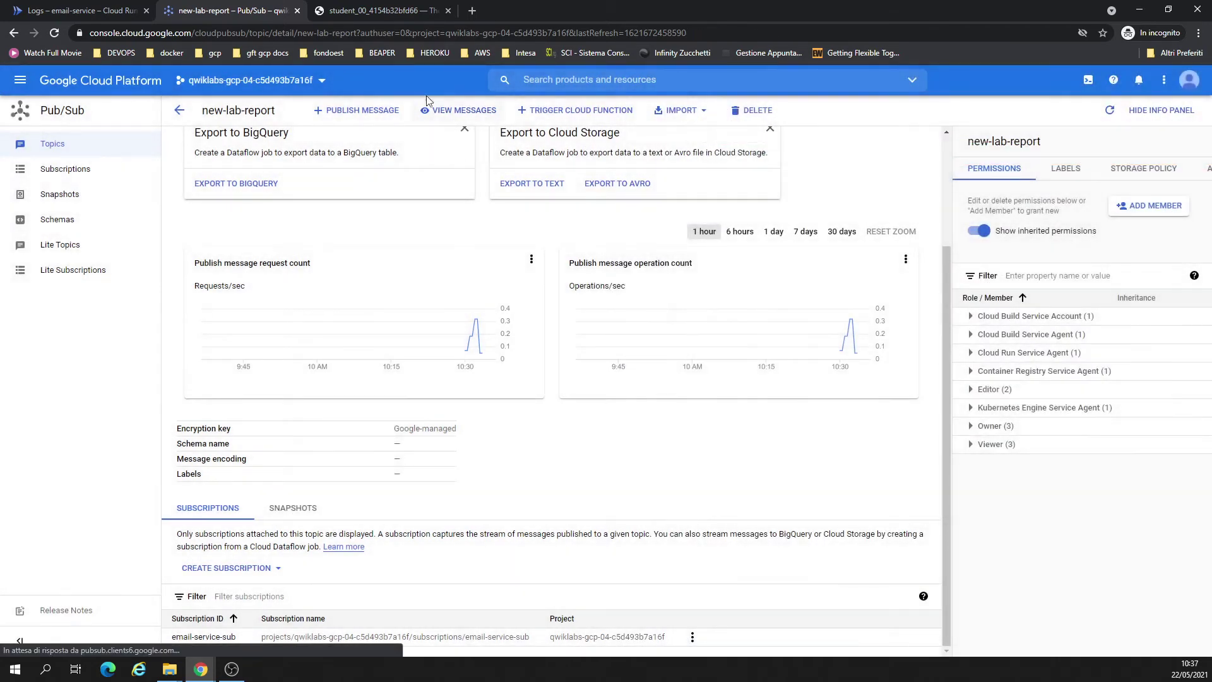
Reopen the new-lab-report topic from the topics list and check again for a subscription to view its messages.
{"action": "left_click", "coordinate": [179, 112]}
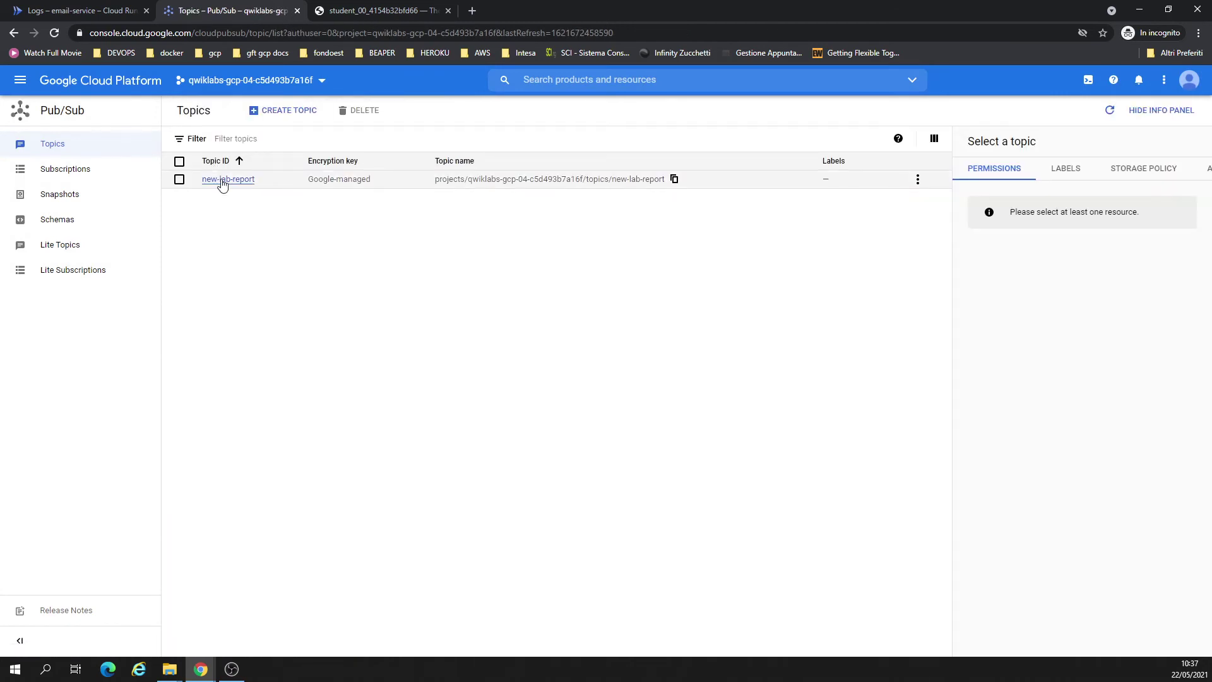
{"action": "left_click", "coordinate": [222, 180]}
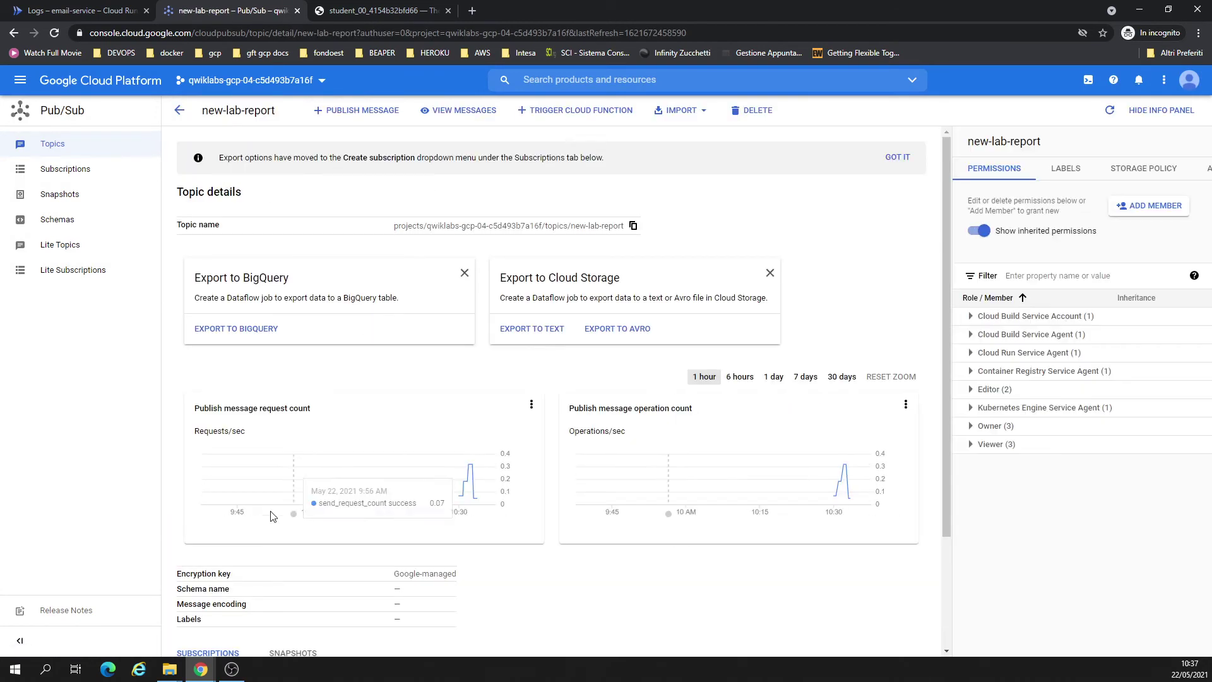
{"action": "scroll", "coordinate": [245, 603], "scroll_direction": "down", "scroll_amount": 3}
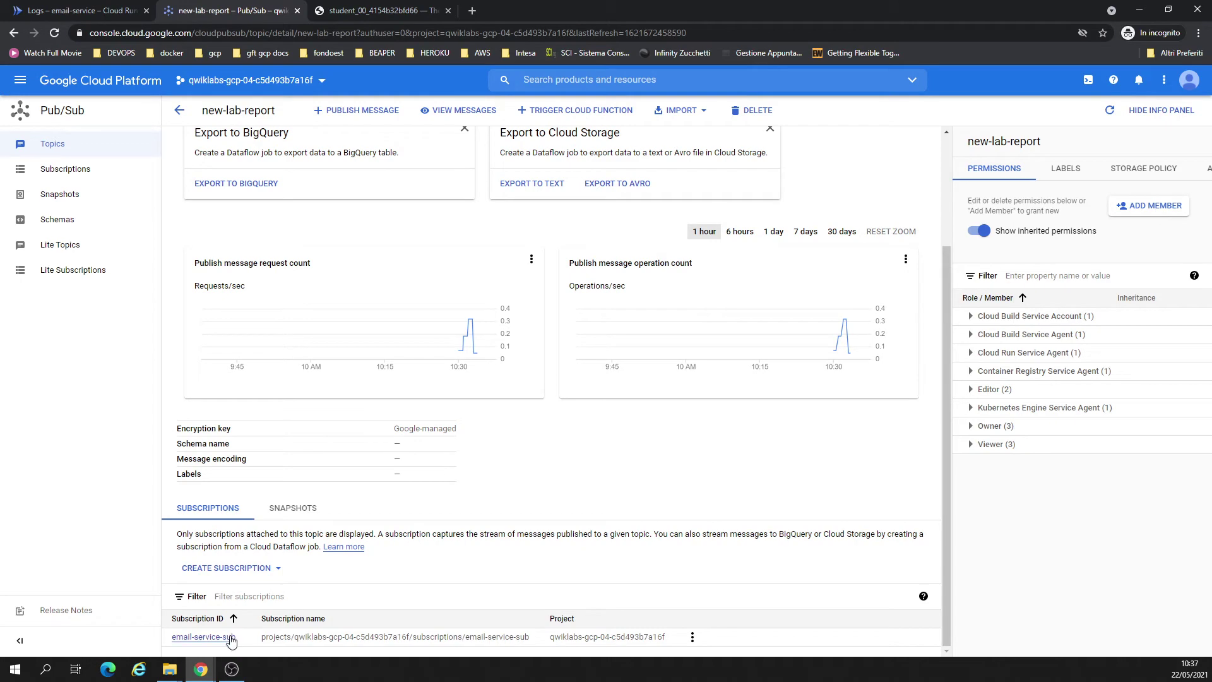
{"action": "left_click", "coordinate": [437, 110]}
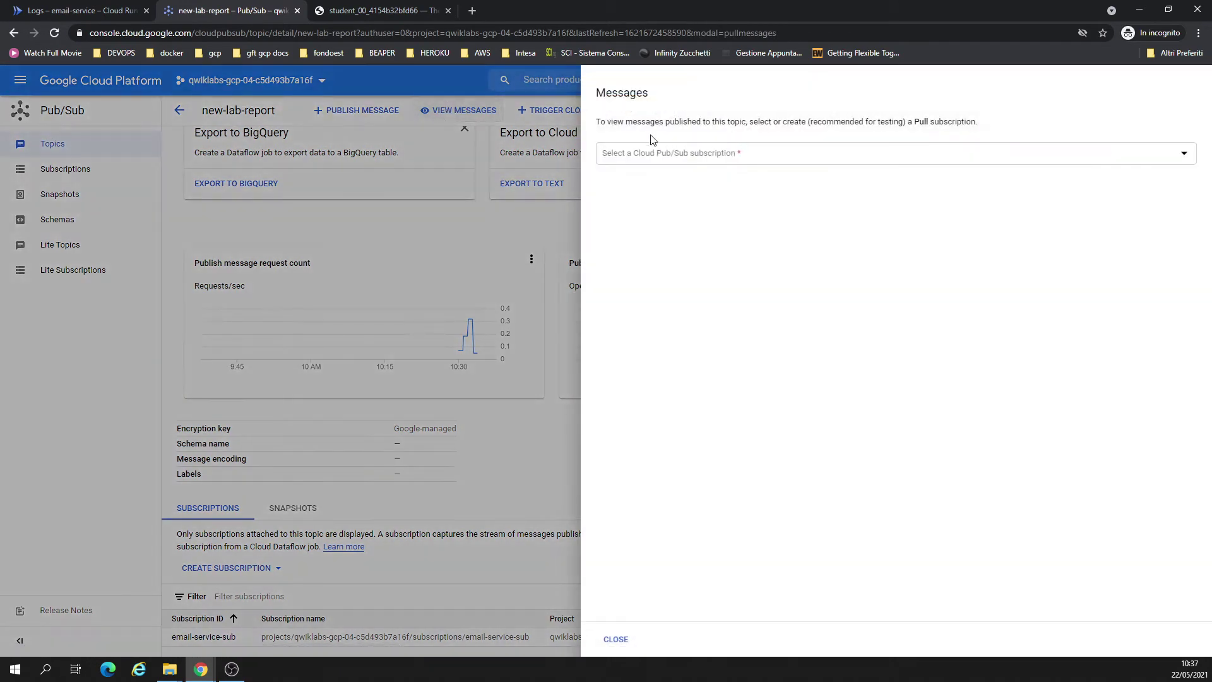
{"action": "left_click", "coordinate": [684, 154]}
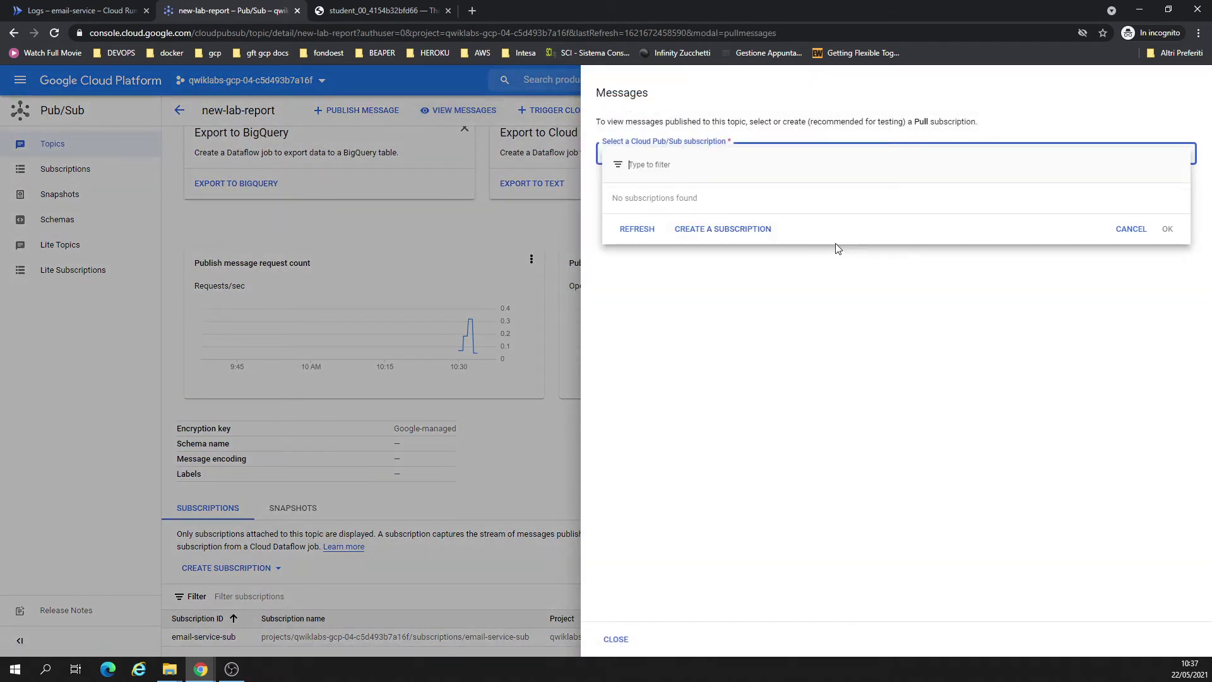
{"action": "left_click", "coordinate": [1118, 232]}
{"action": "left_click", "coordinate": [455, 278]}
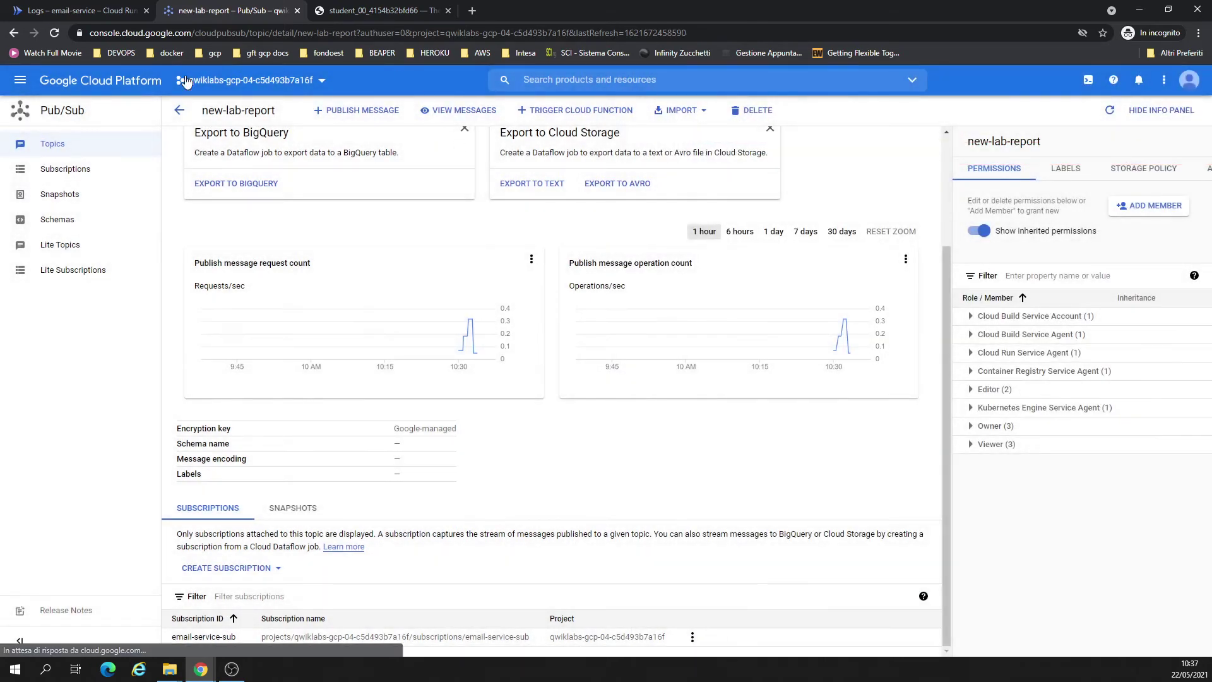
Try to run ~/pet-theory/lab05/lab-service/post-reports.sh in the email-service terminal session, and enlarge the log area above the terminal.
{"action": "left_click", "coordinate": [22, 7]}
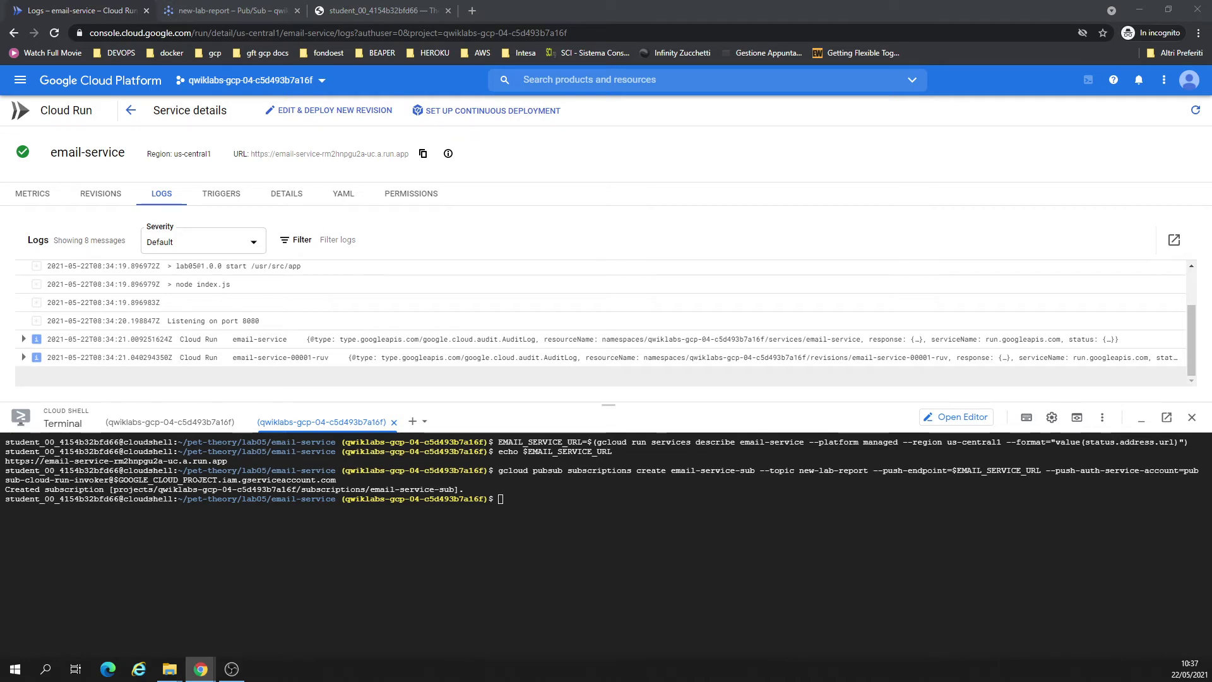
{"action": "left_click", "coordinate": [333, 533]}
{"action": "type", "text": "~/pet-theory/lab05/lab-service/post-reports.sh"}
{"action": "key", "text": "Return"}
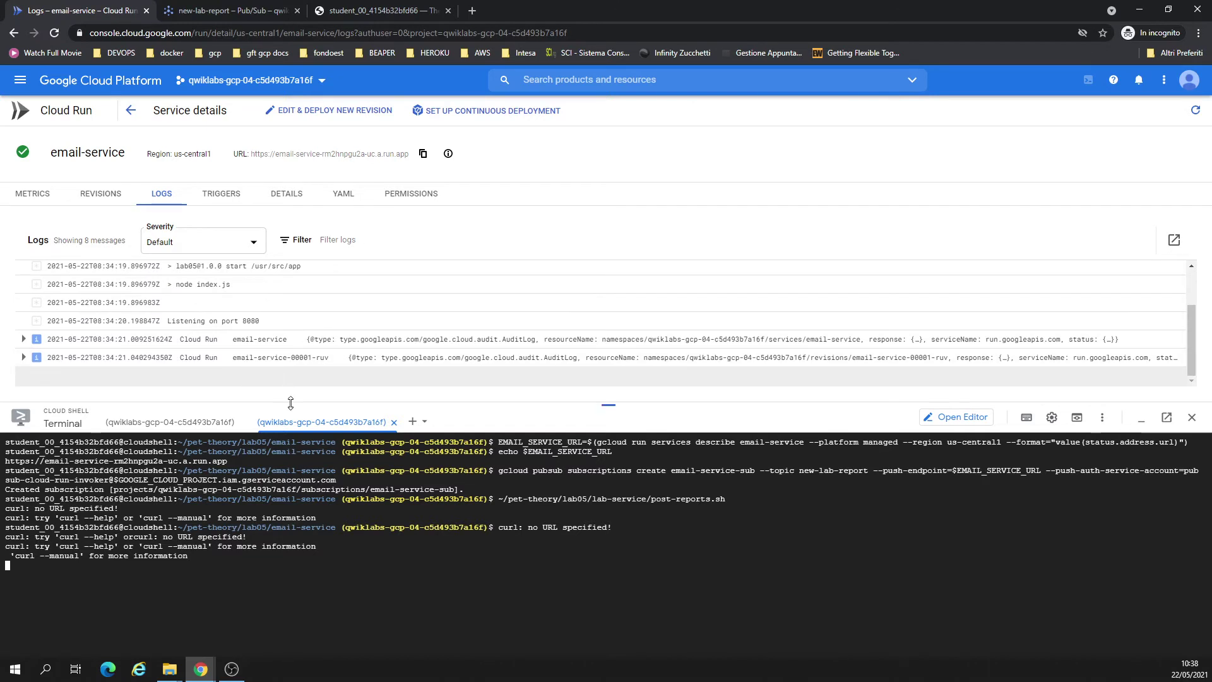
{"action": "left_click_drag", "start_coordinate": [290, 403], "coordinate": [289, 440]}
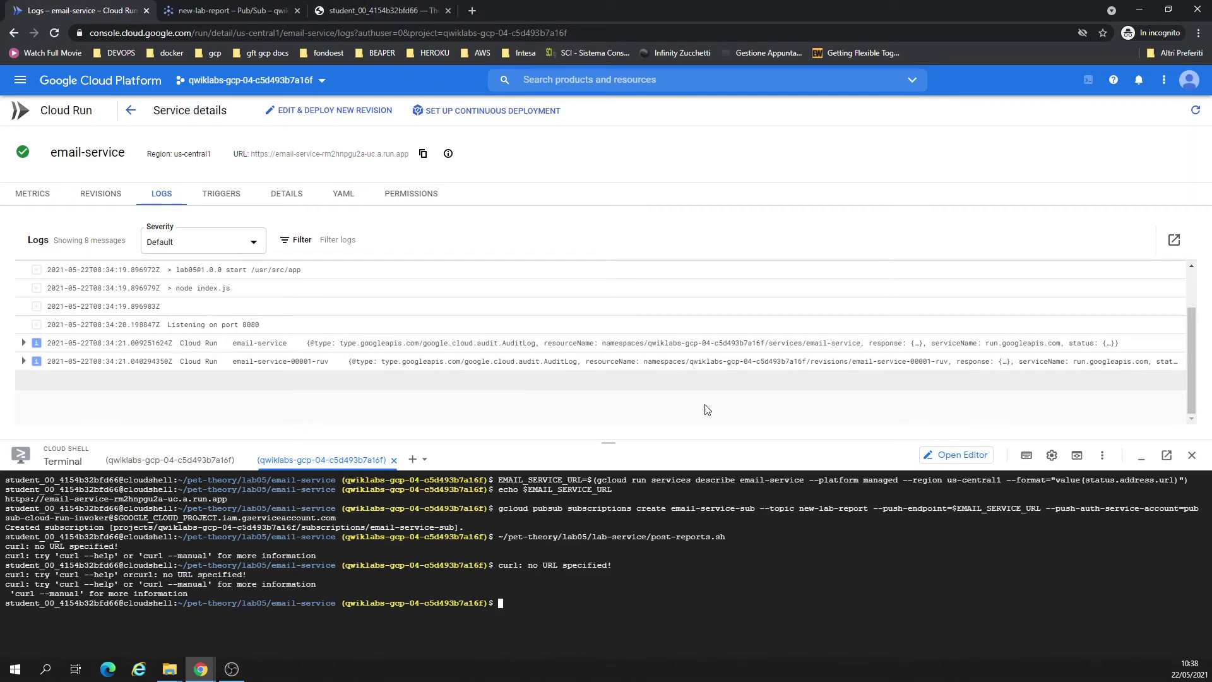
Open post-reports.sh from the lab05 lab-service folder in the code editor and examine which URL variable its requests use.
{"action": "left_click", "coordinate": [366, 7]}
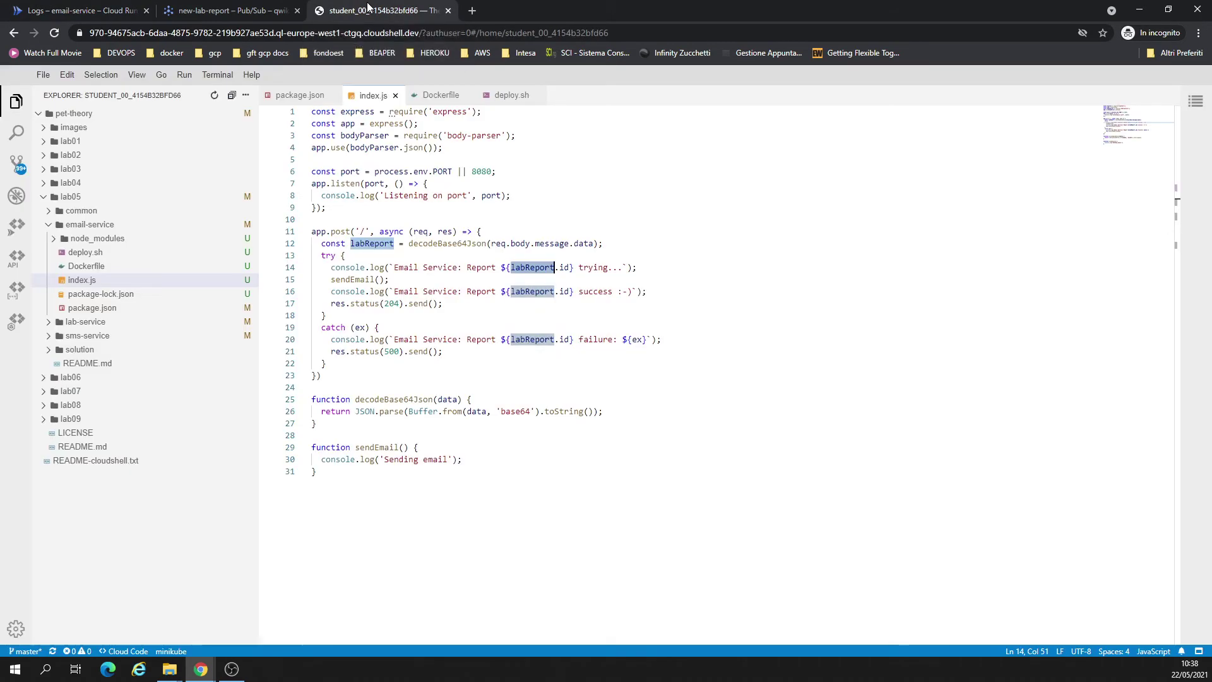
{"action": "left_click", "coordinate": [260, 7]}
{"action": "left_click", "coordinate": [407, 9]}
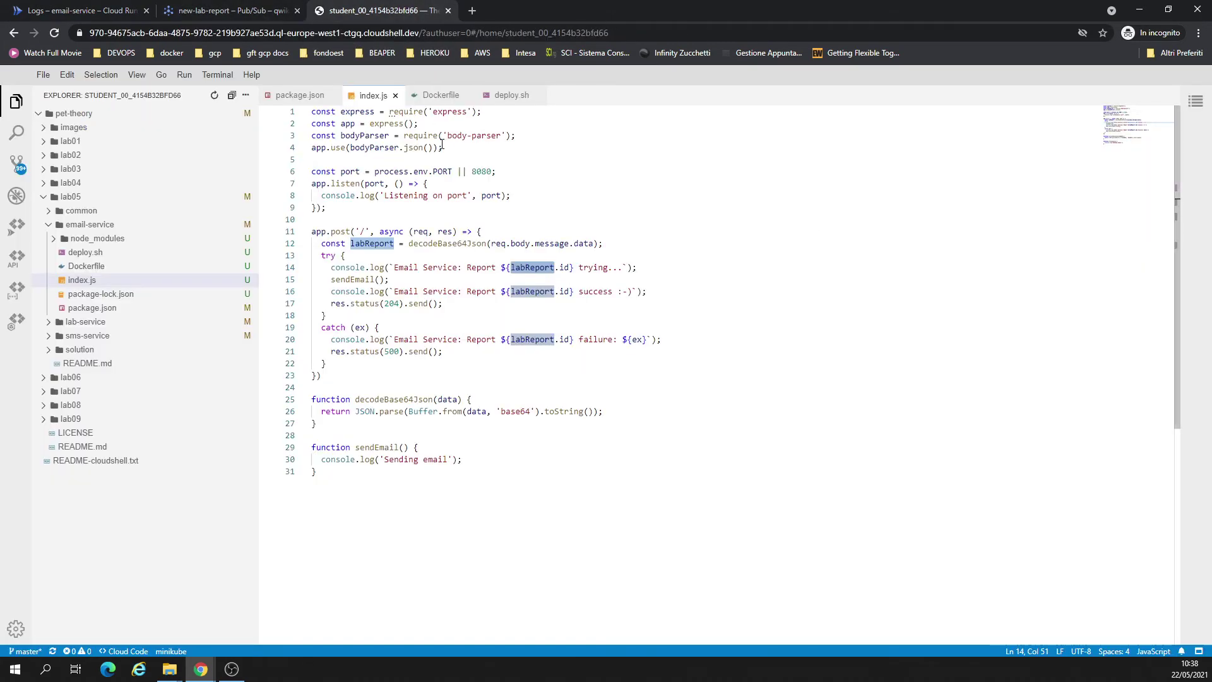
{"action": "left_click", "coordinate": [53, 231]}
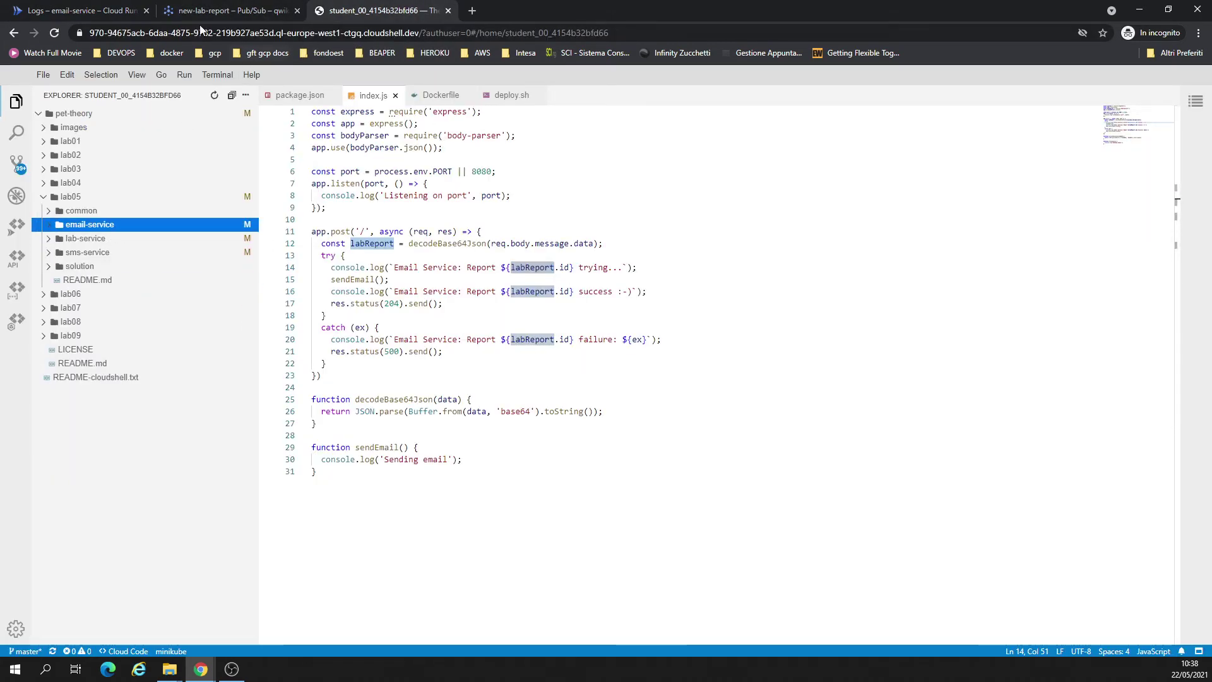
{"action": "left_click", "coordinate": [95, 7]}
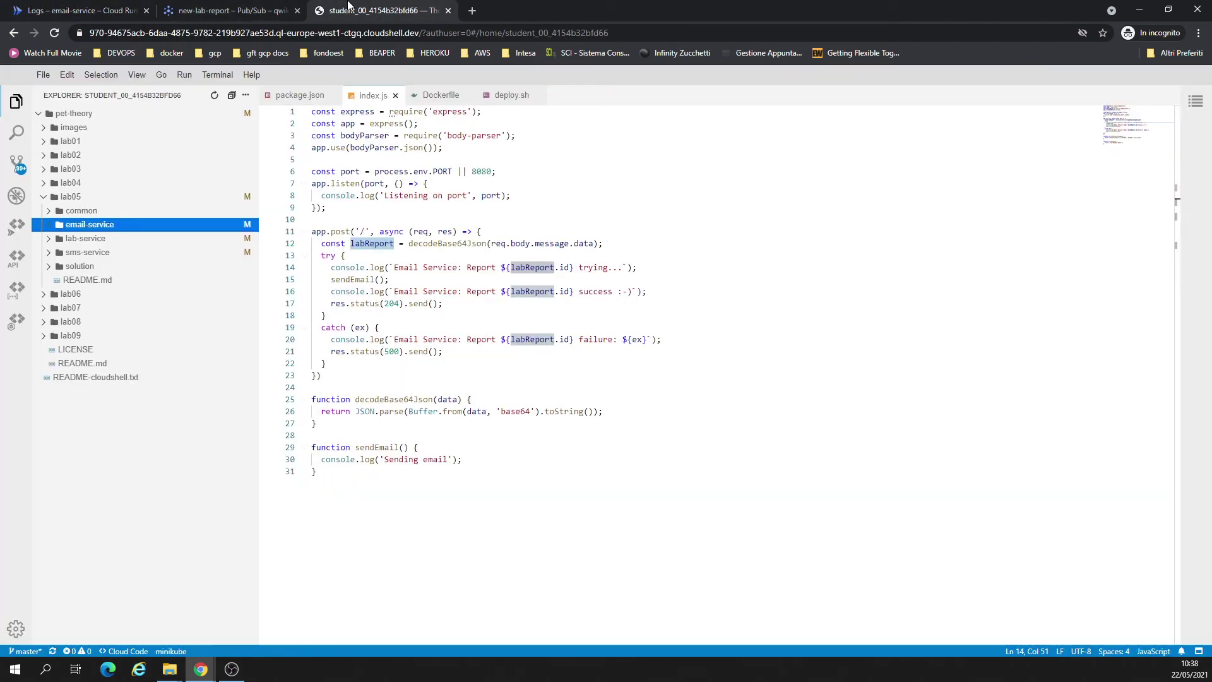
{"action": "left_click", "coordinate": [342, 8]}
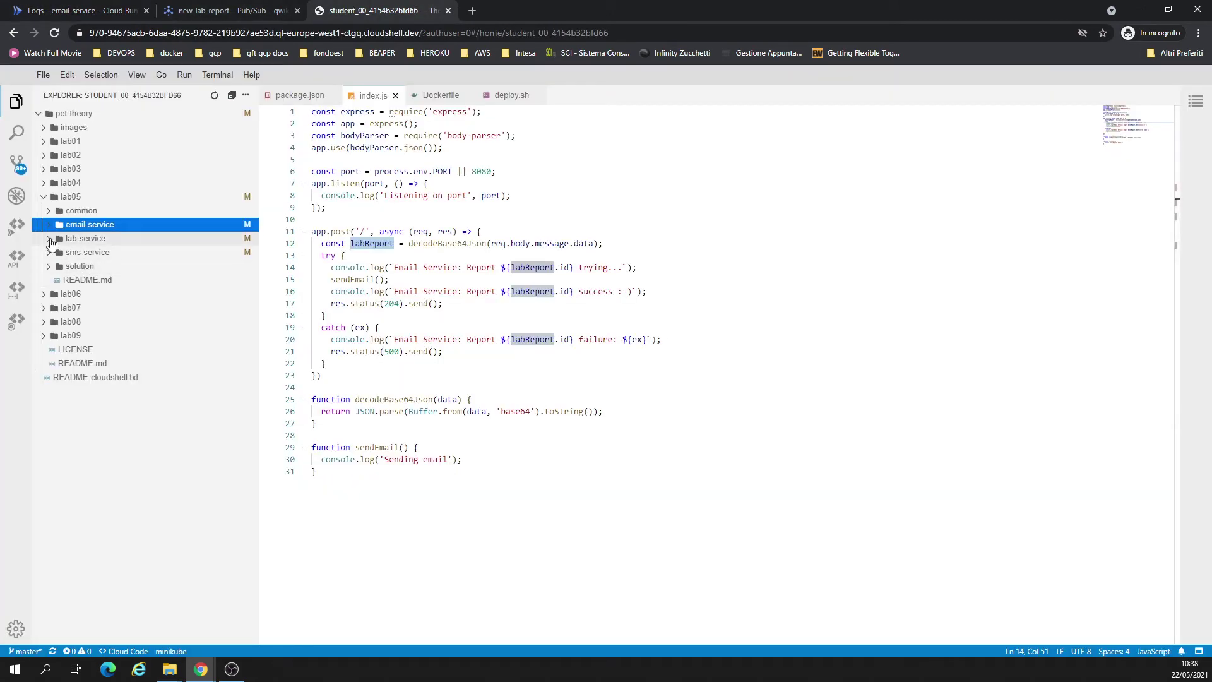
{"action": "left_click", "coordinate": [95, 239]}
{"action": "left_click", "coordinate": [106, 335]}
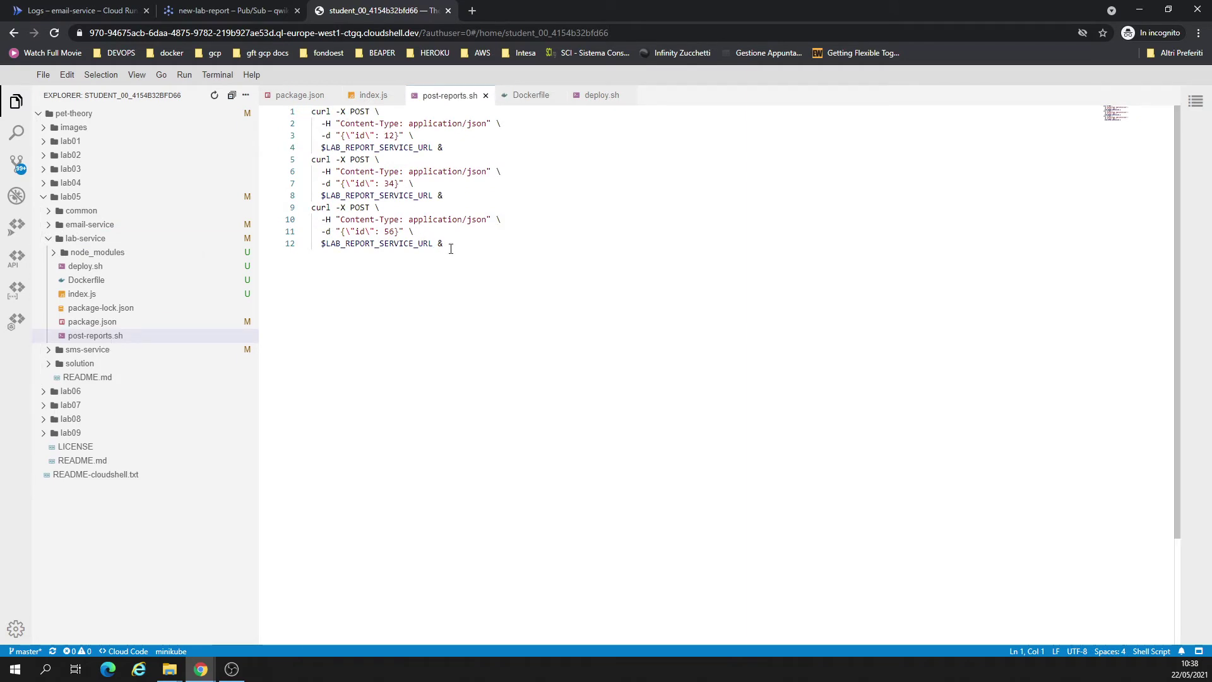
Try running the post-reports.sh script once more from the email-service terminal session.
{"action": "left_click", "coordinate": [52, 7]}
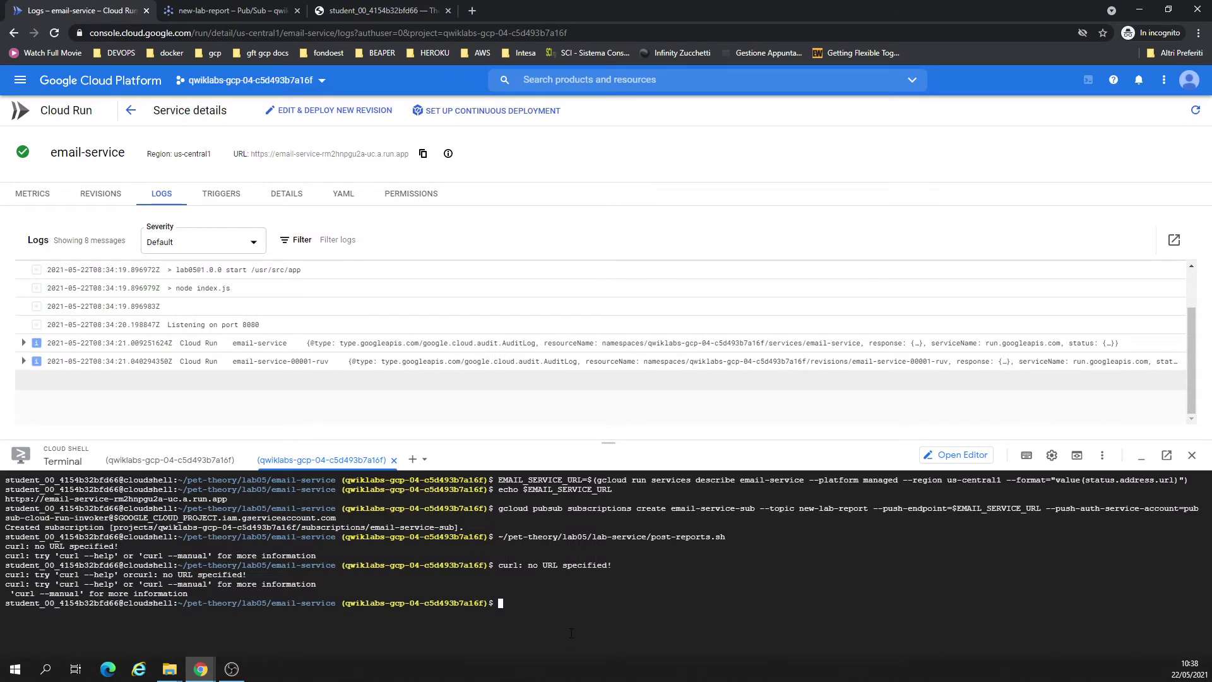
{"action": "type", "text": "~/pet-theory/lab05/lab-service/post-reports.sh"}
{"action": "key", "text": "Return"}
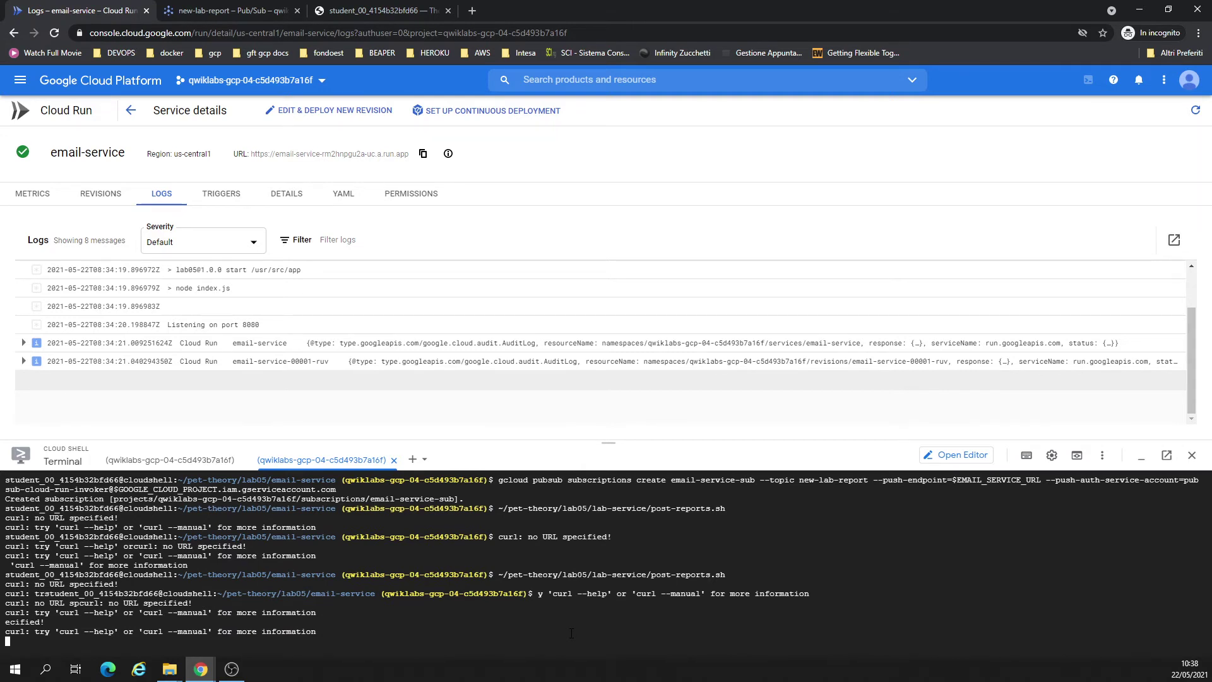
Switch to the lab-service terminal session and run ~/pet-theory/lab05/lab-service/post-reports.sh repeatedly to post many lab reports.
{"action": "left_click", "coordinate": [199, 464]}
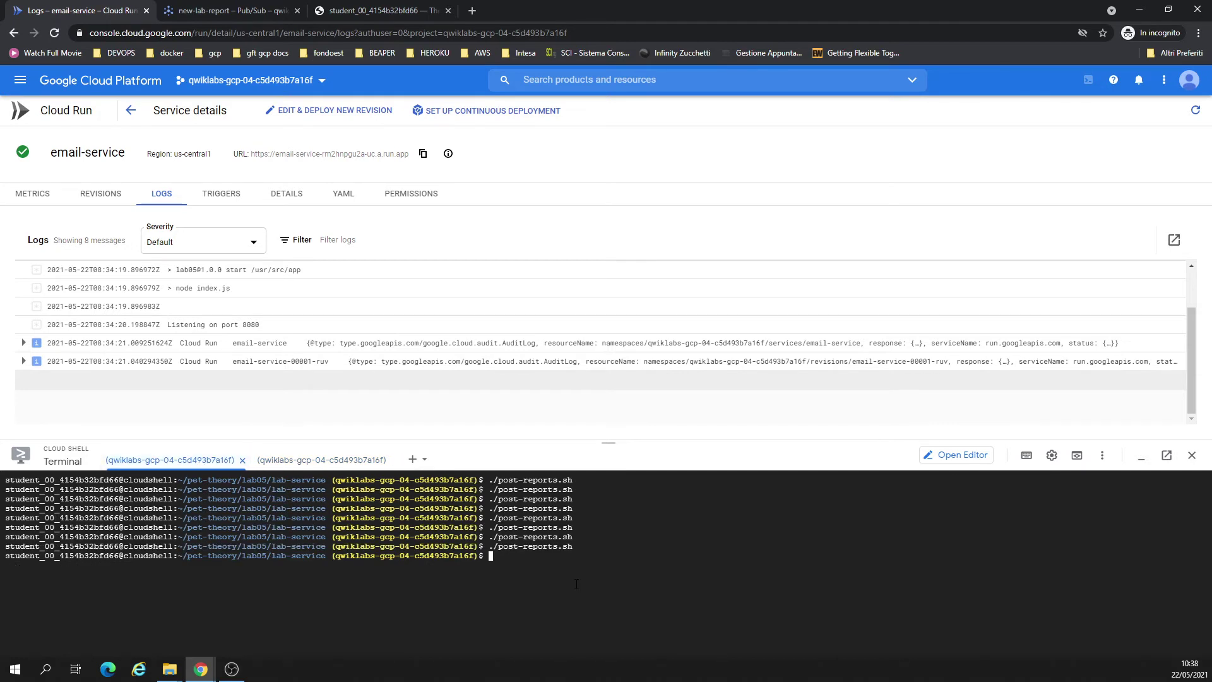
{"action": "type", "text": "~/pet-theory/lab05/lab-service/post-reports.sh"}
{"action": "key", "text": "Return"}
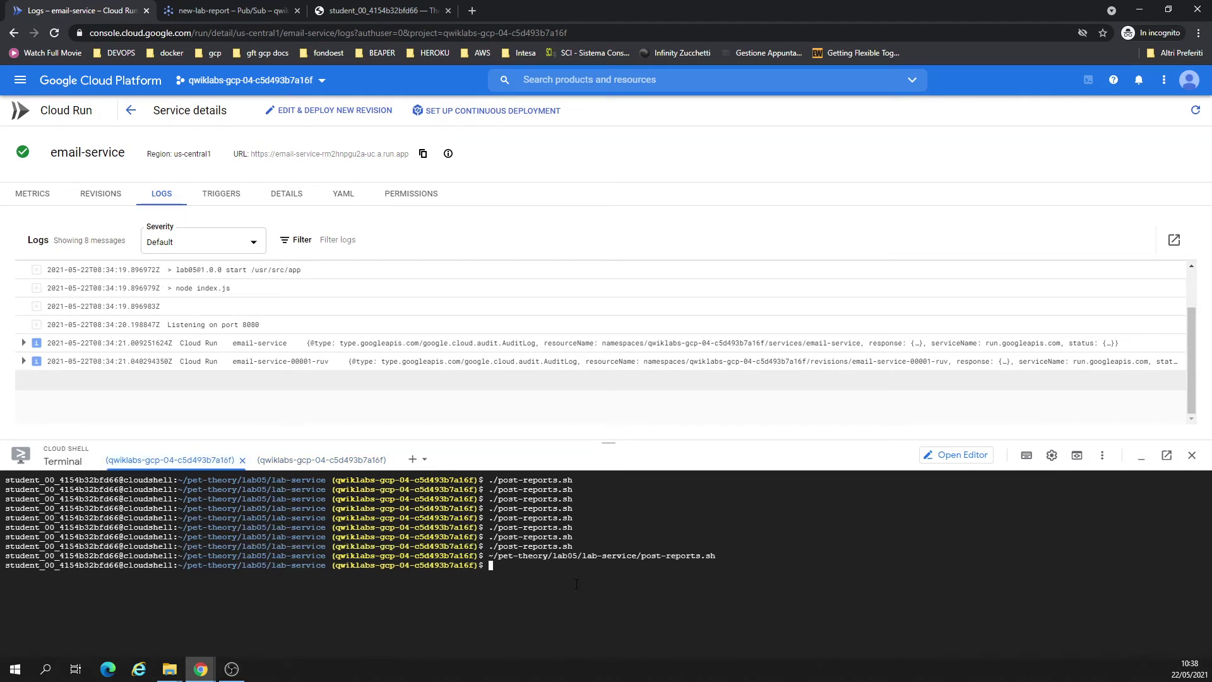
{"action": "key", "text": "Up"}
{"action": "key", "text": "Return"}
{"action": "key", "text": "Up"}
{"action": "key", "text": "Return"}
{"action": "key", "text": "Up"}
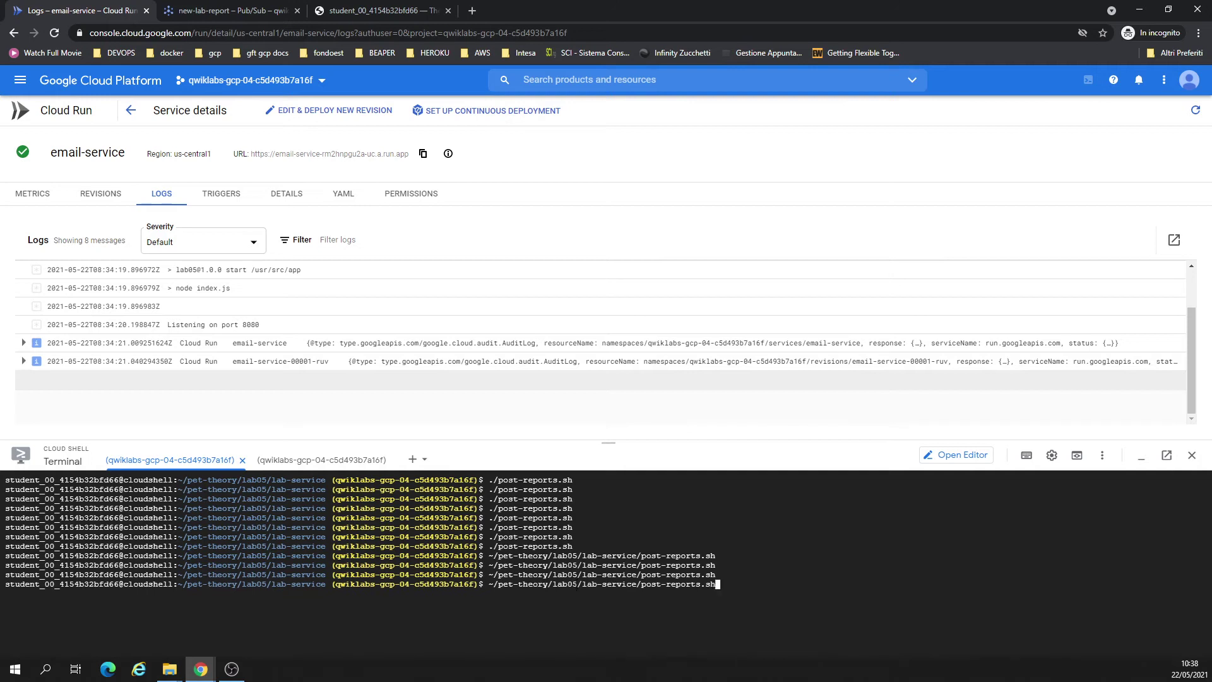
{"action": "key", "text": "Return"}
{"action": "key", "text": "Up"}
{"action": "key", "text": "Return"}
{"action": "key", "text": "Up"}
{"action": "key", "text": "Return"}
{"action": "key", "text": "Up"}
{"action": "key", "text": "Return"}
{"action": "key", "text": "Up"}
{"action": "key", "text": "Return"}
{"action": "key", "text": "Up"}
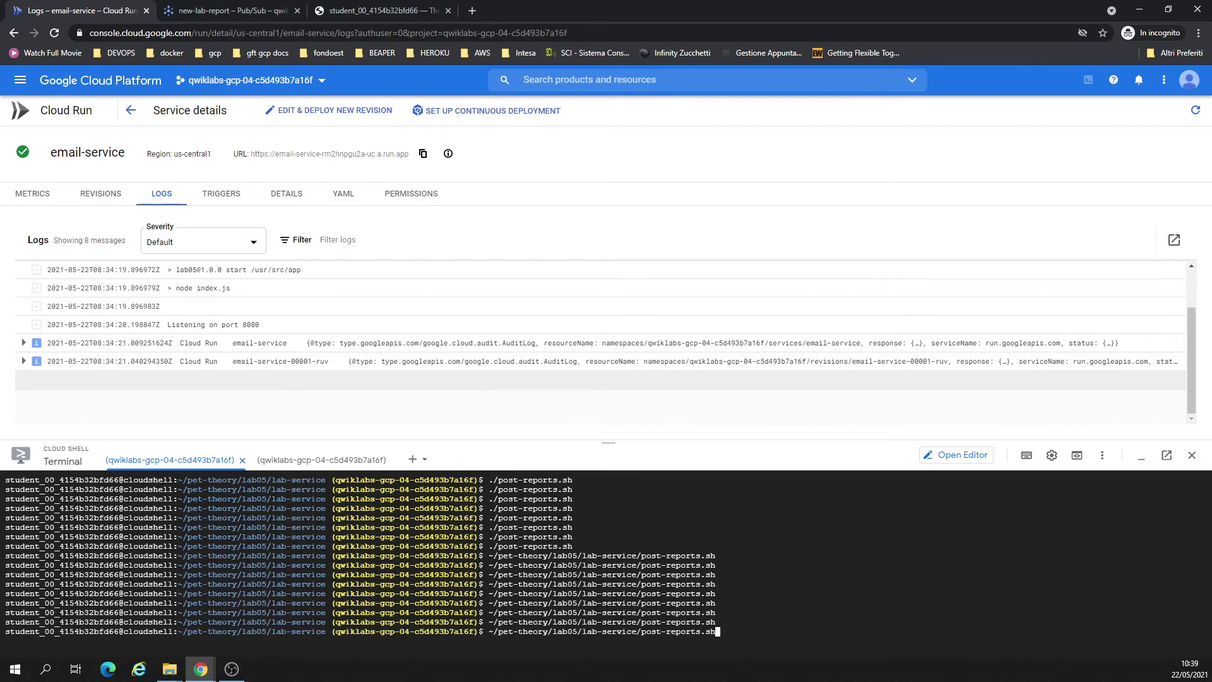
{"action": "key", "text": "Return"}
{"action": "key", "text": "Up"}
{"action": "key", "text": "Return"}
{"action": "key", "text": "Up"}
{"action": "key", "text": "Return"}
{"action": "key", "text": "Up"}
{"action": "key", "text": "Return"}
{"action": "key", "text": "Up"}
{"action": "key", "text": "Return"}
{"action": "key", "text": "Up"}
{"action": "key", "text": "Return"}
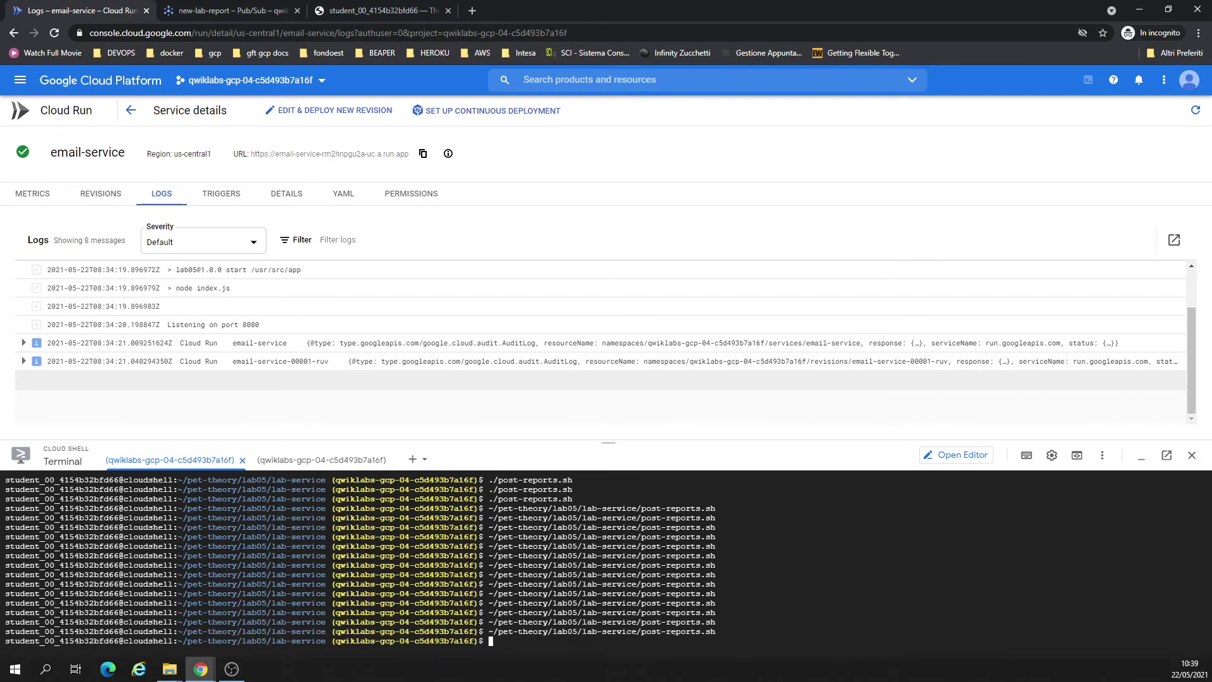
{"action": "key", "text": "Up"}
{"action": "key", "text": "Return"}
{"action": "key", "text": "Up"}
{"action": "key", "text": "Return"}
{"action": "key", "text": "Up"}
{"action": "key", "text": "Return"}
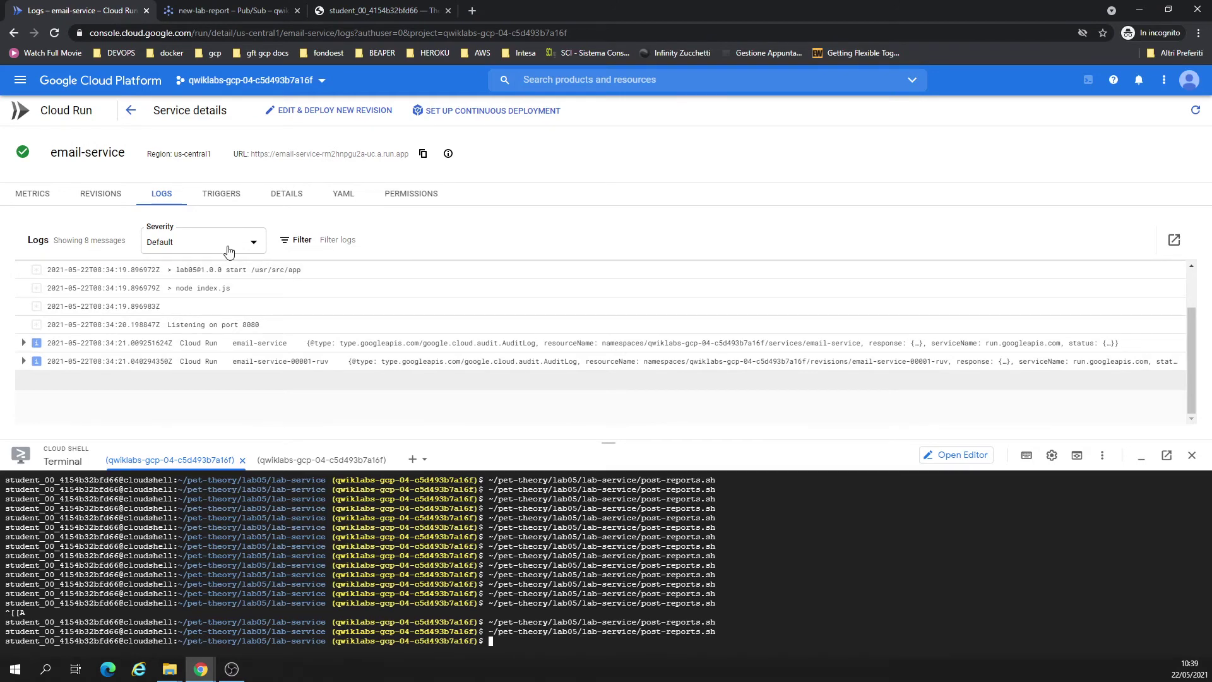
Review the email-service logs, expand the email-service-00001-ruv audit entry, and show the service's revisions.
{"action": "scroll", "coordinate": [453, 401], "scroll_direction": "up", "scroll_amount": 2}
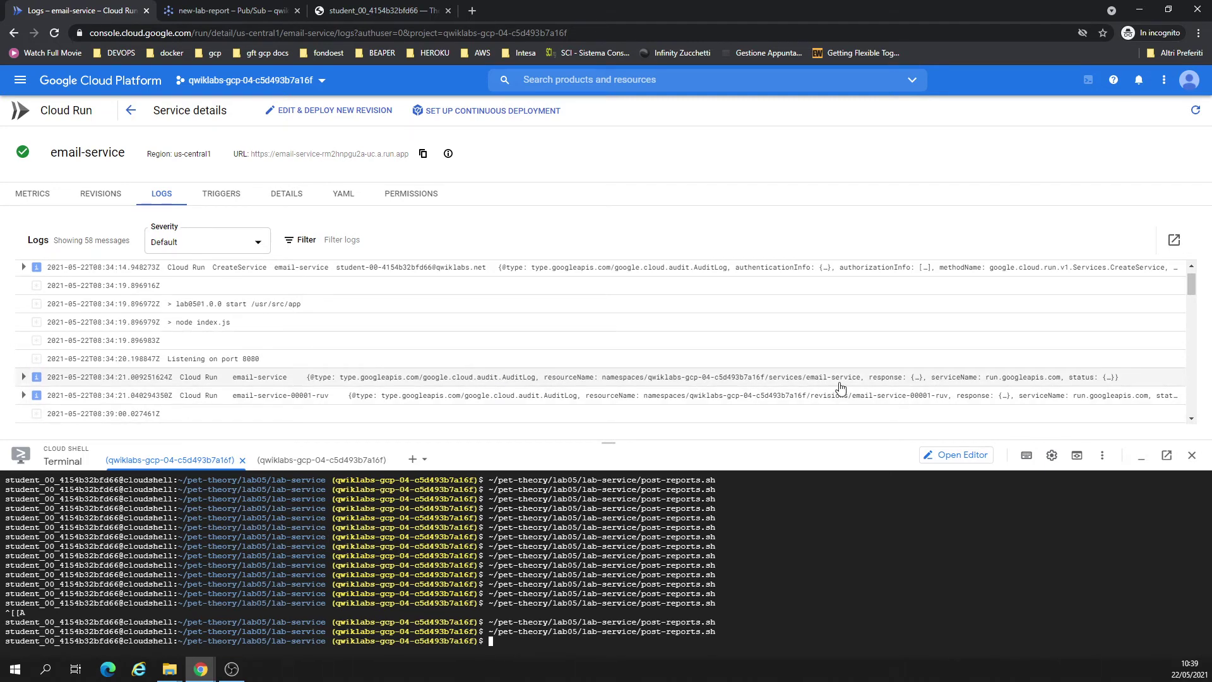
{"action": "left_click", "coordinate": [25, 396]}
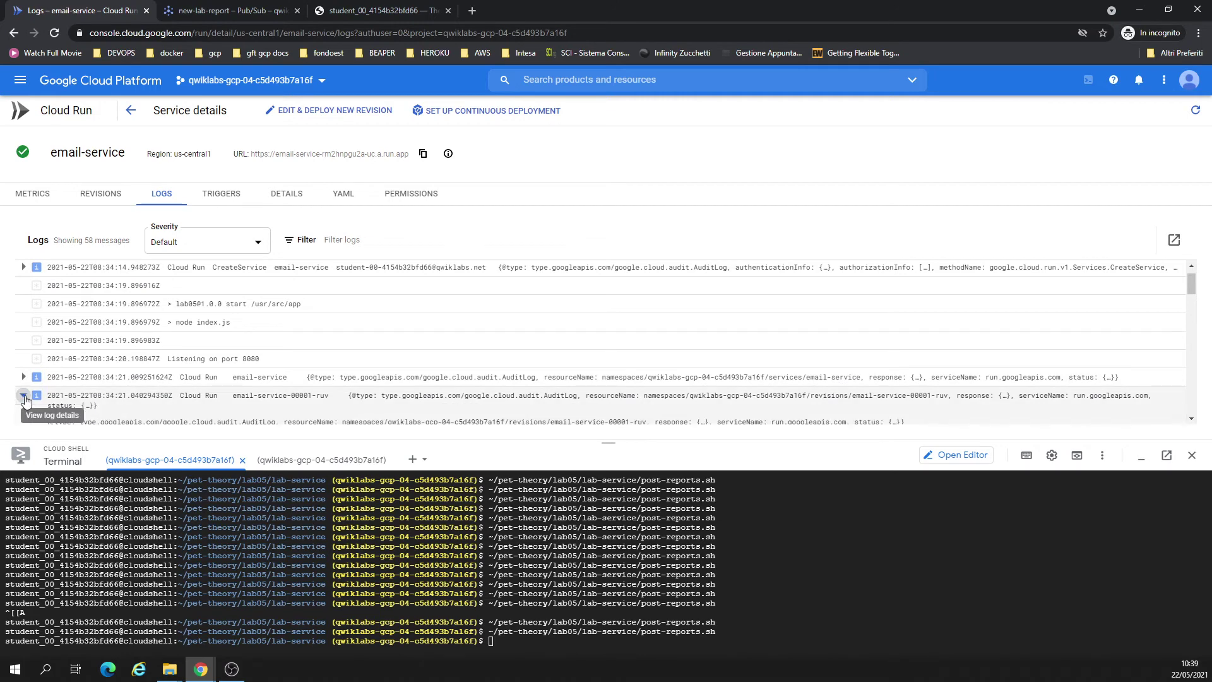
{"action": "left_click", "coordinate": [100, 194]}
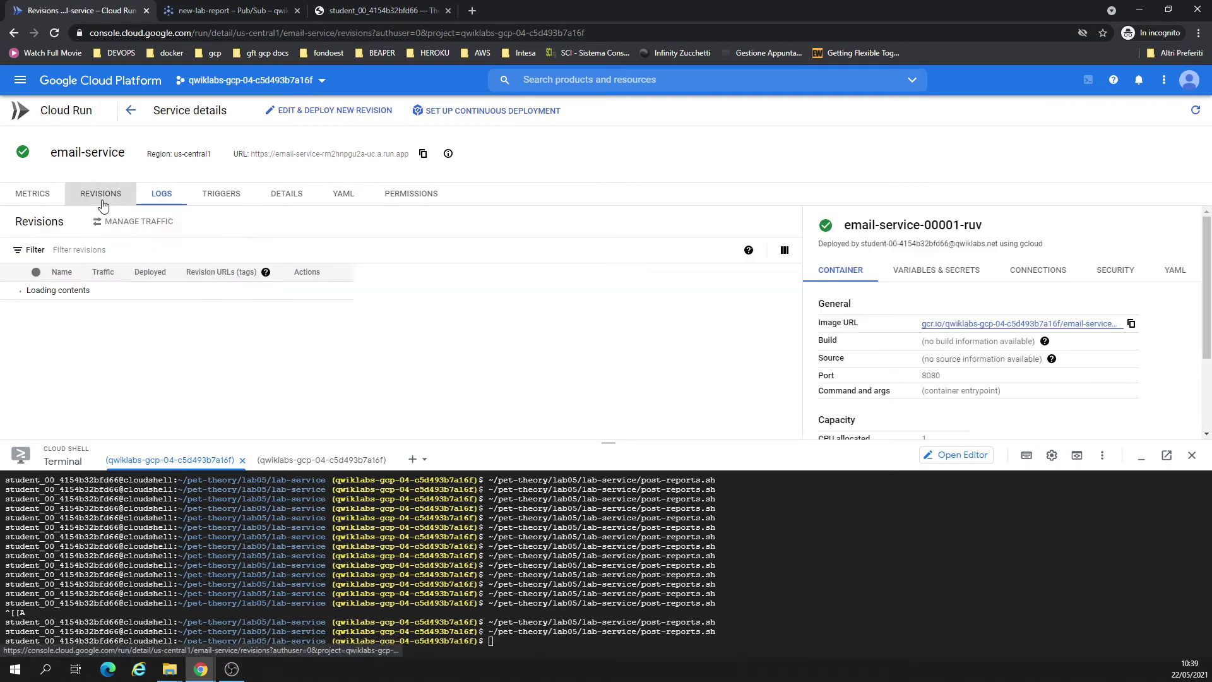
Review the latest entries in the email-service logs.
{"action": "left_click", "coordinate": [165, 196]}
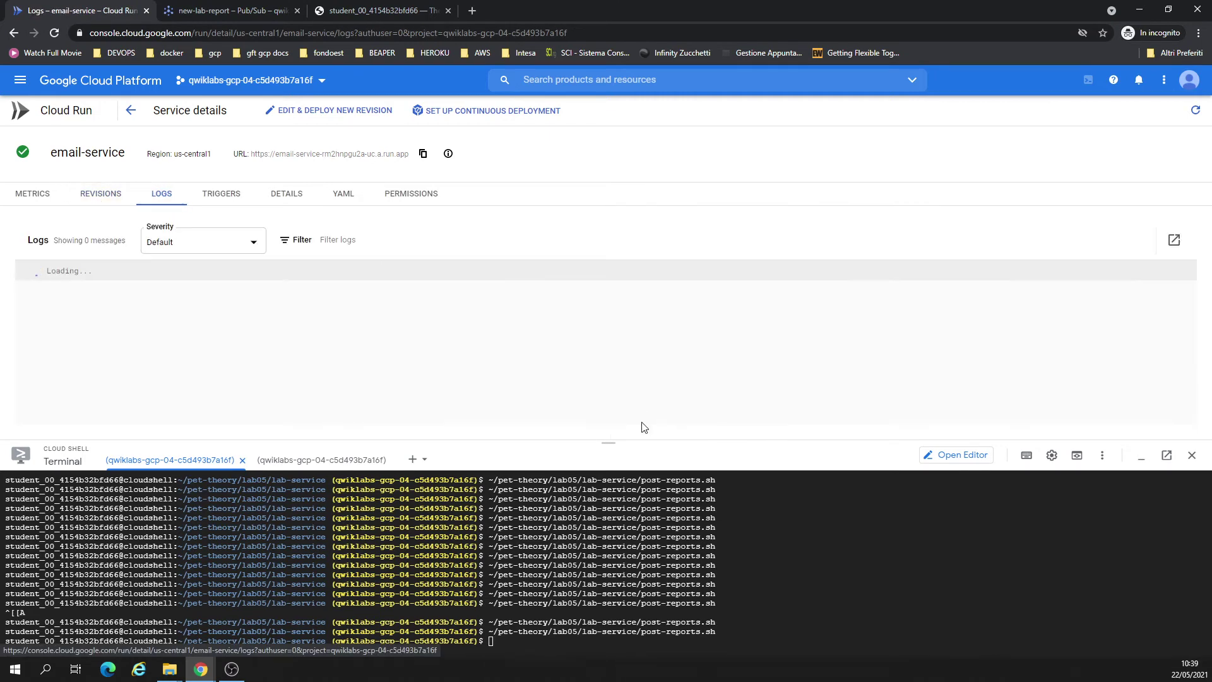
{"action": "left_click_drag", "start_coordinate": [644, 442], "coordinate": [639, 511]}
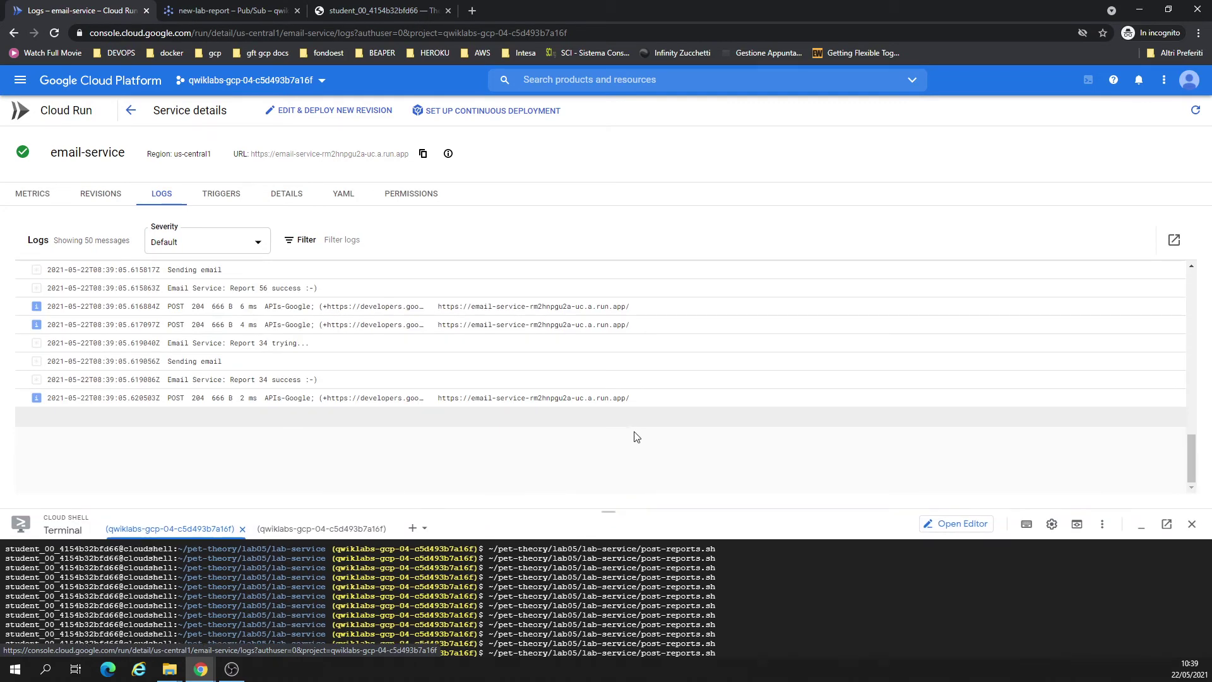
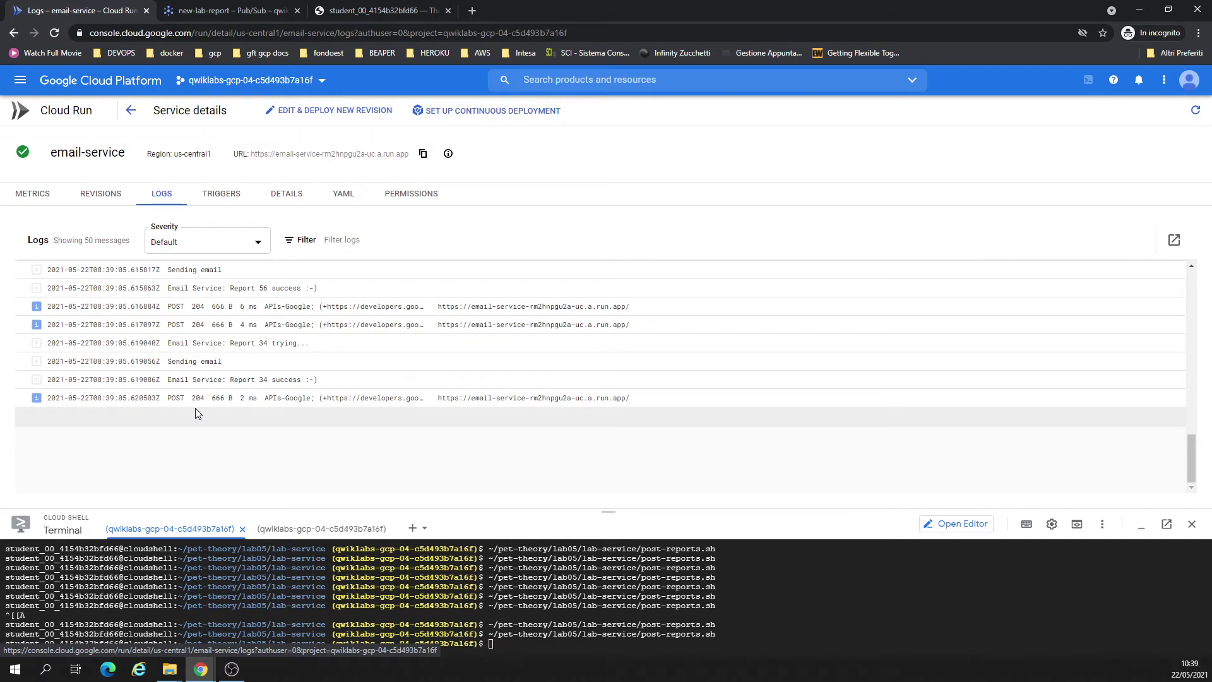
{"action": "left_click", "coordinate": [222, 195]}
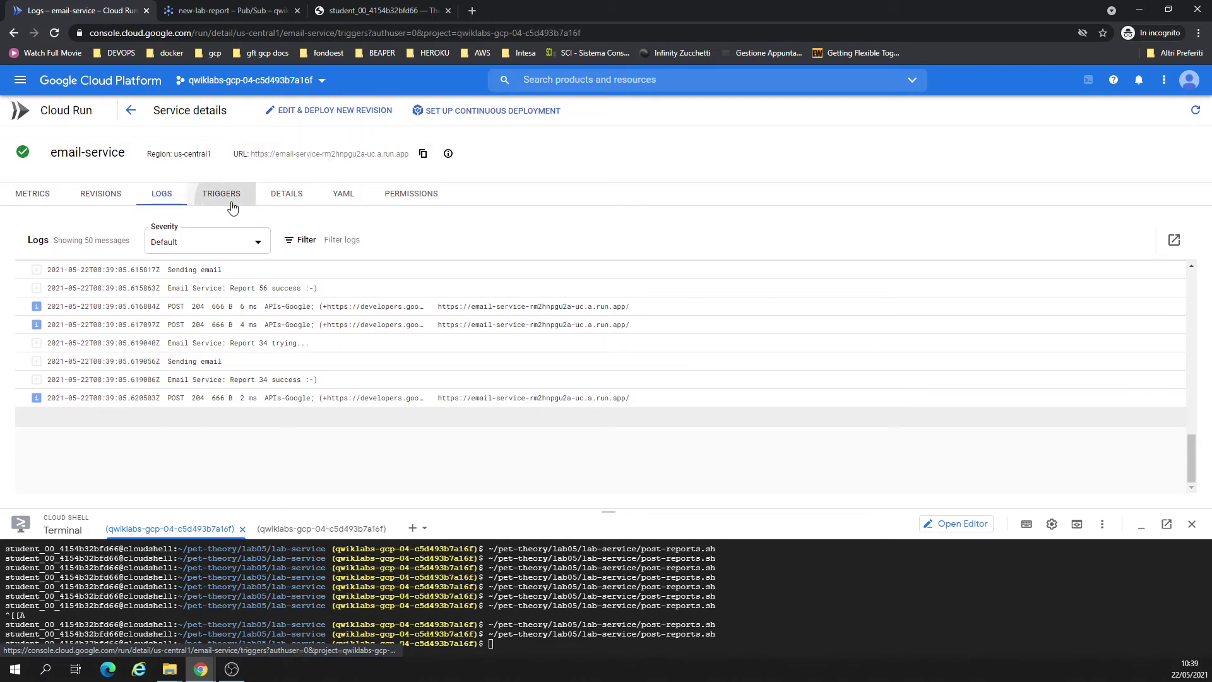
{"action": "left_click", "coordinate": [161, 195]}
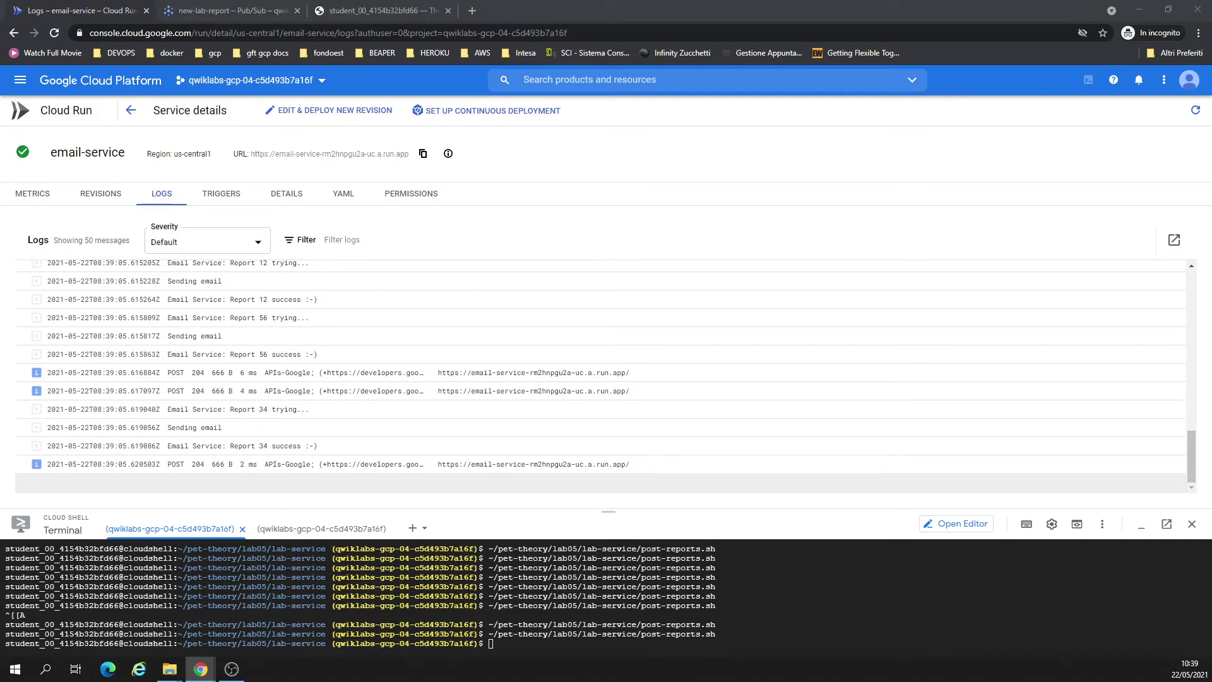
Open an additional Cloud Shell terminal session, then clear the lab-service session and run ~/pet-theory/lab05/lab-service/post-reports.sh once.
{"action": "left_click", "coordinate": [413, 528]}
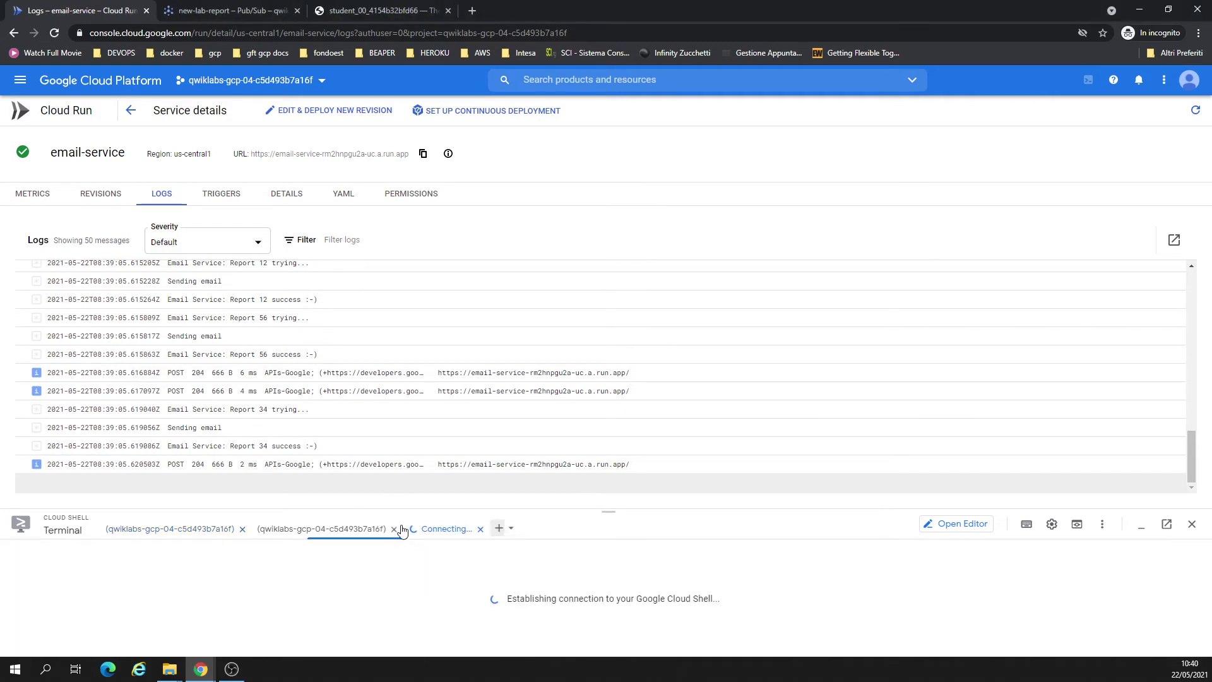
{"action": "left_click", "coordinate": [322, 448]}
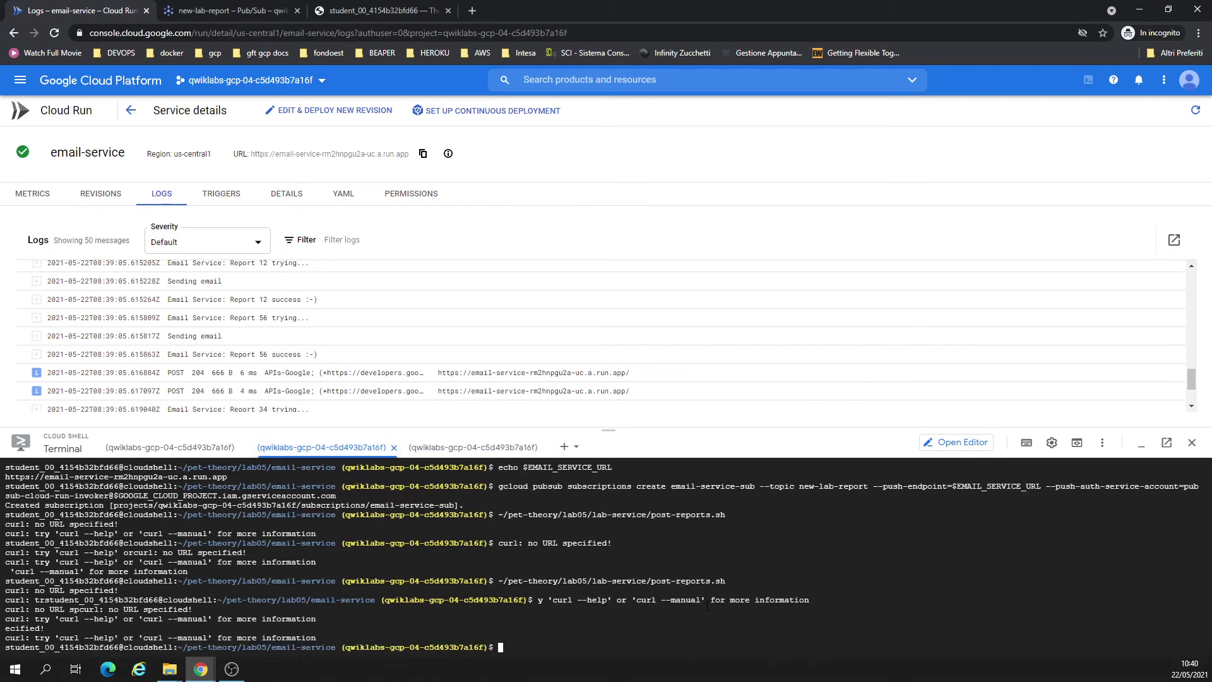
{"action": "left_click", "coordinate": [164, 446]}
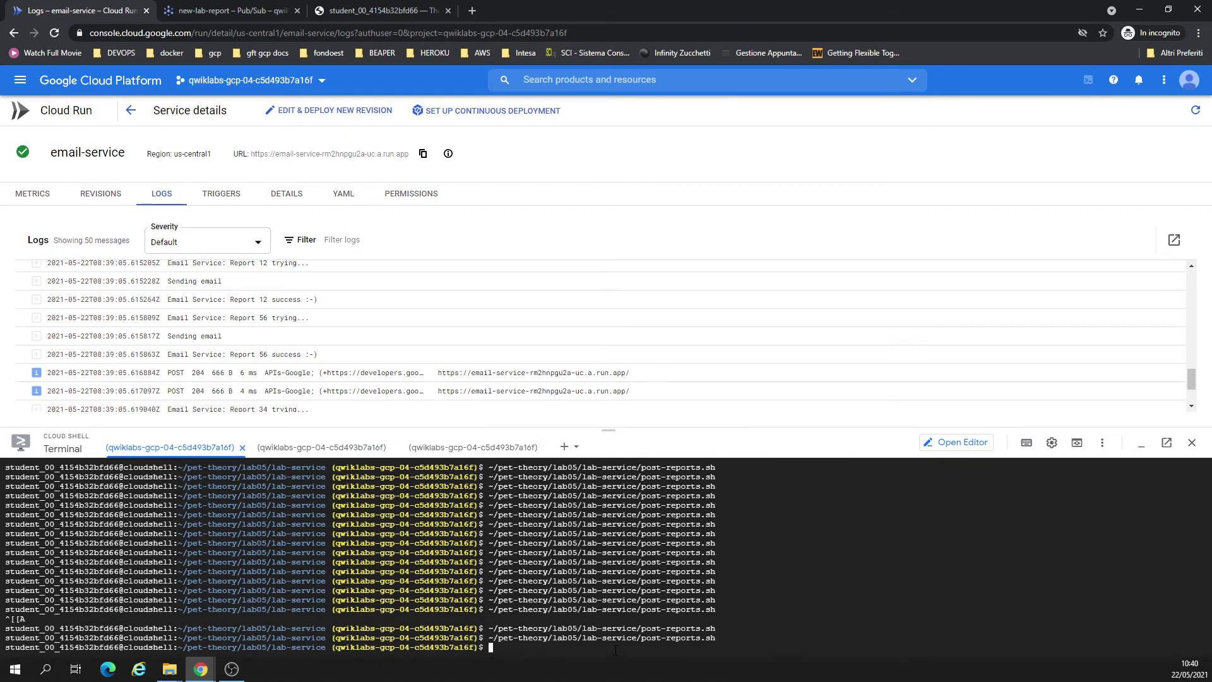
{"action": "key", "text": "ctrl+l"}
{"action": "key", "text": "Up"}
{"action": "key", "text": "Return"}
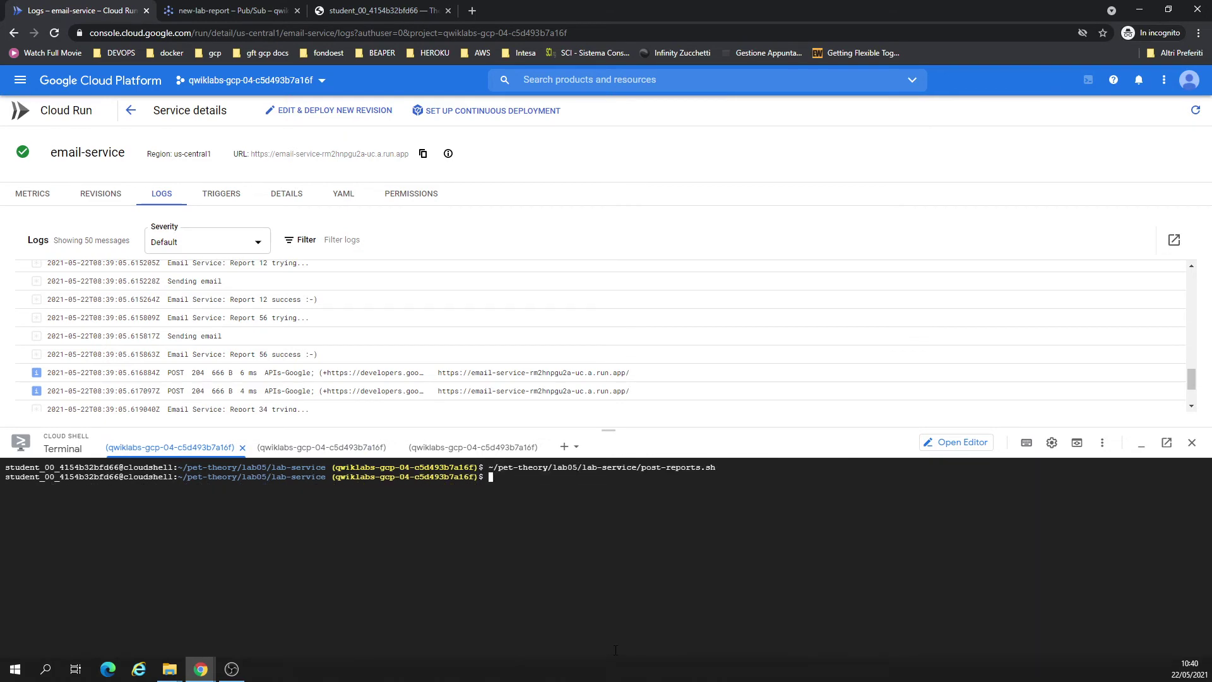
In the new terminal session, change to ~/pet-theory/lab05/sms-service, clear the screen and list the folder's files.
{"action": "left_click", "coordinate": [495, 447]}
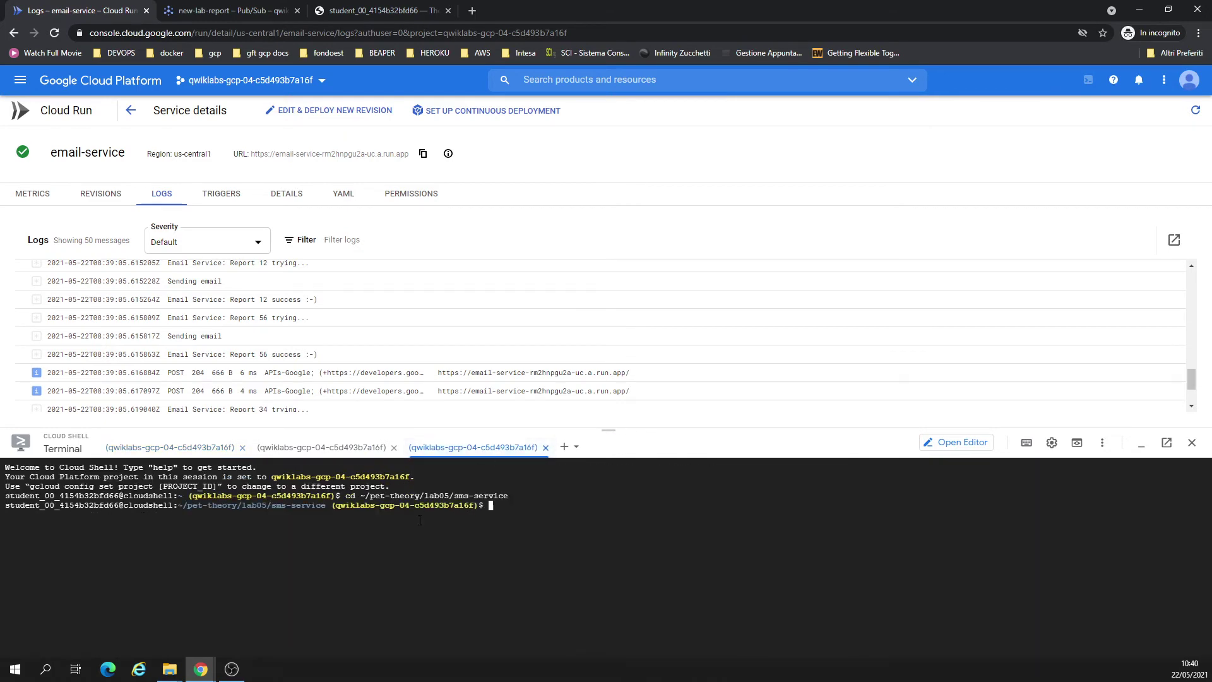
{"action": "key", "text": "ctrl+l"}
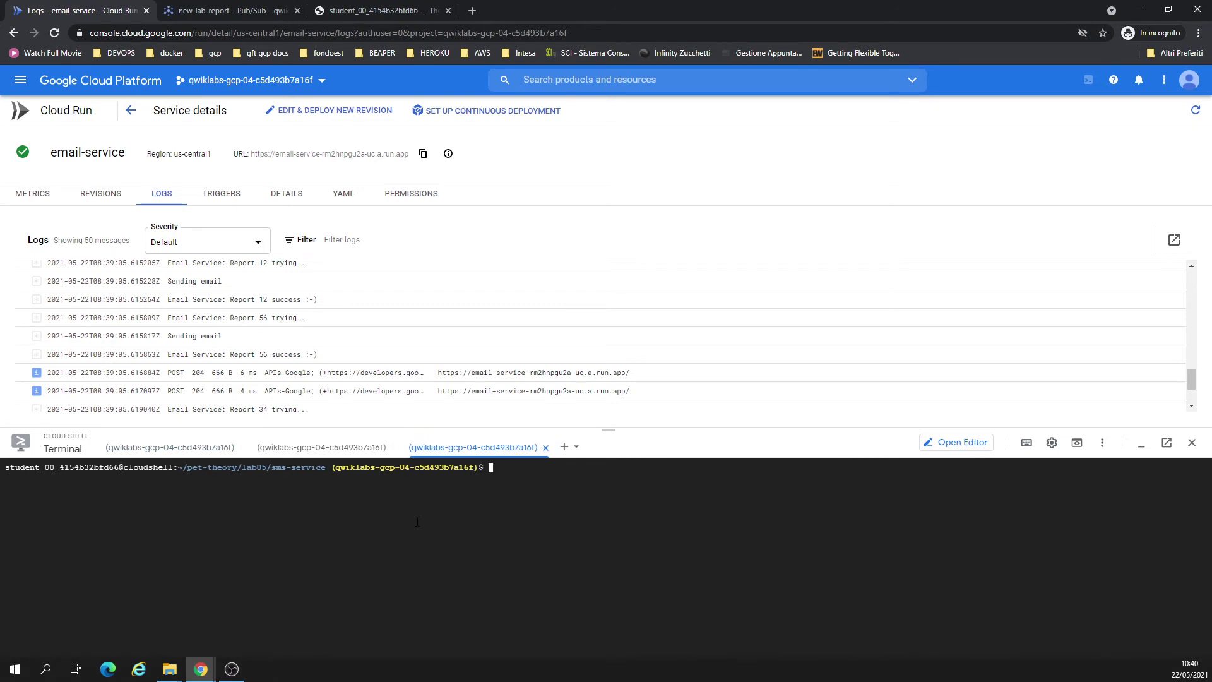
{"action": "type", "text": "ls"}
{"action": "key", "text": "Return"}
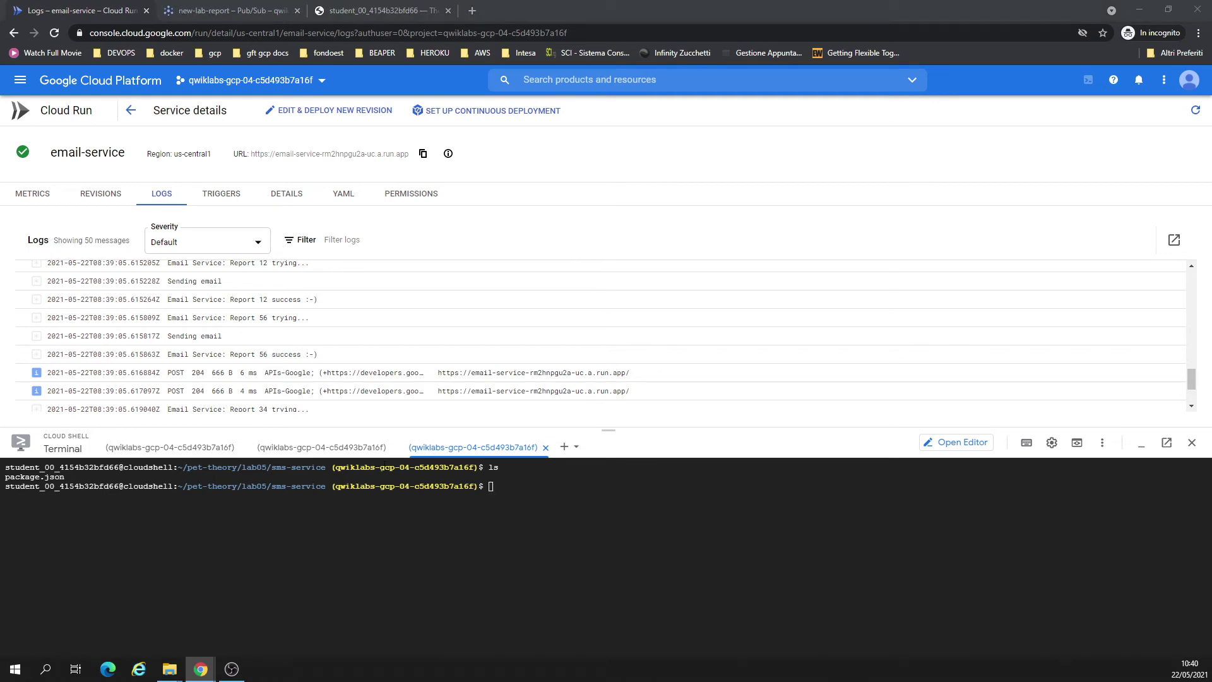
Install the express package with npm in the sms-service folder.
{"action": "left_click", "coordinate": [370, 544]}
{"action": "type", "text": "npm install express"}
{"action": "key", "text": "Return"}
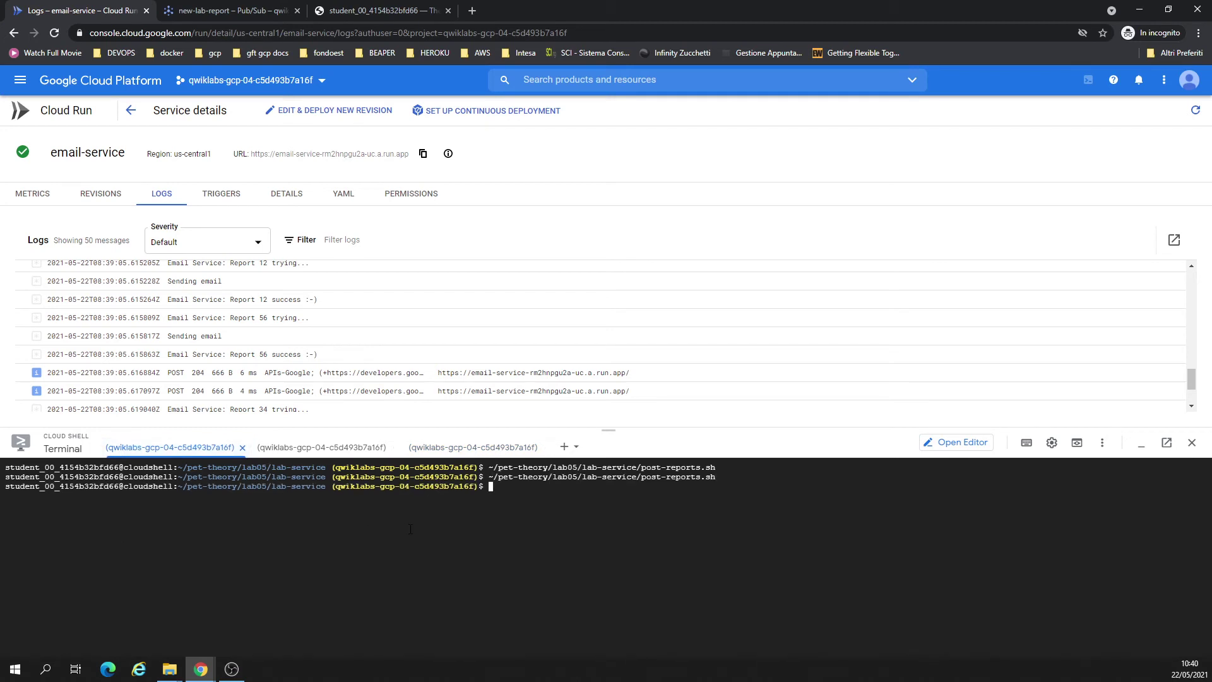
Run post-reports.sh repeatedly from the lab-service terminal session and check the email-service logs for new entries.
{"action": "key", "text": "Up"}
{"action": "key", "text": "Return"}
{"action": "key", "text": "Up"}
{"action": "key", "text": "Return"}
{"action": "key", "text": "Up"}
{"action": "key", "text": "Return"}
{"action": "key", "text": "Up"}
{"action": "key", "text": "Return"}
{"action": "key", "text": "Up"}
{"action": "key", "text": "Return"}
{"action": "key", "text": "Up"}
{"action": "key", "text": "Return"}
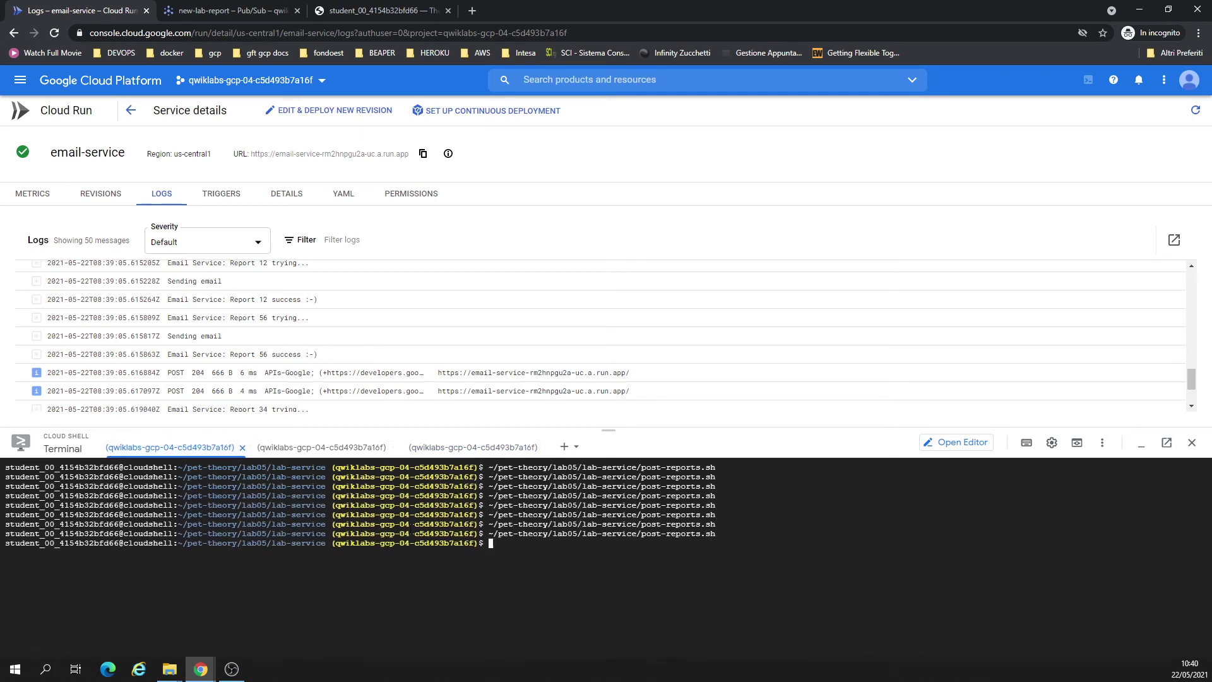
{"action": "key", "text": "Up"}
{"action": "key", "text": "Return"}
{"action": "key", "text": "Up"}
{"action": "key", "text": "Return"}
{"action": "key", "text": "Up"}
{"action": "key", "text": "Return"}
{"action": "scroll", "coordinate": [600, 314], "scroll_direction": "down", "scroll_amount": 2}
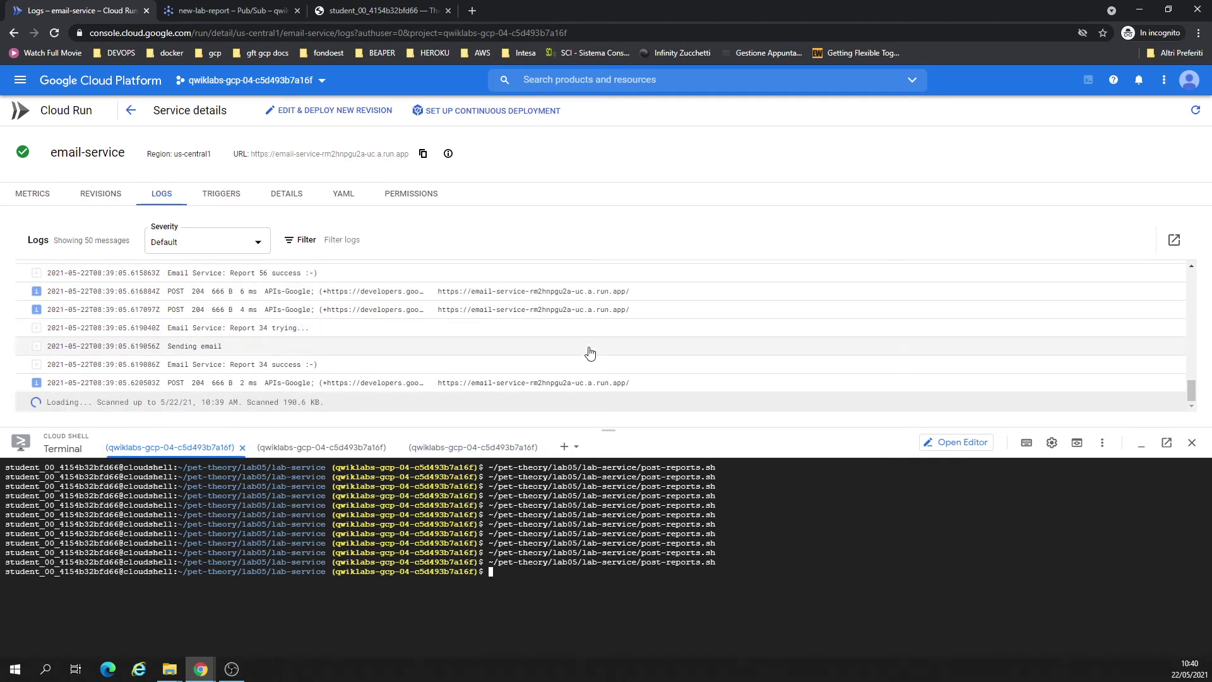
Install the body-parser package with npm from the sms-service terminal session.
{"action": "left_click", "coordinate": [495, 447]}
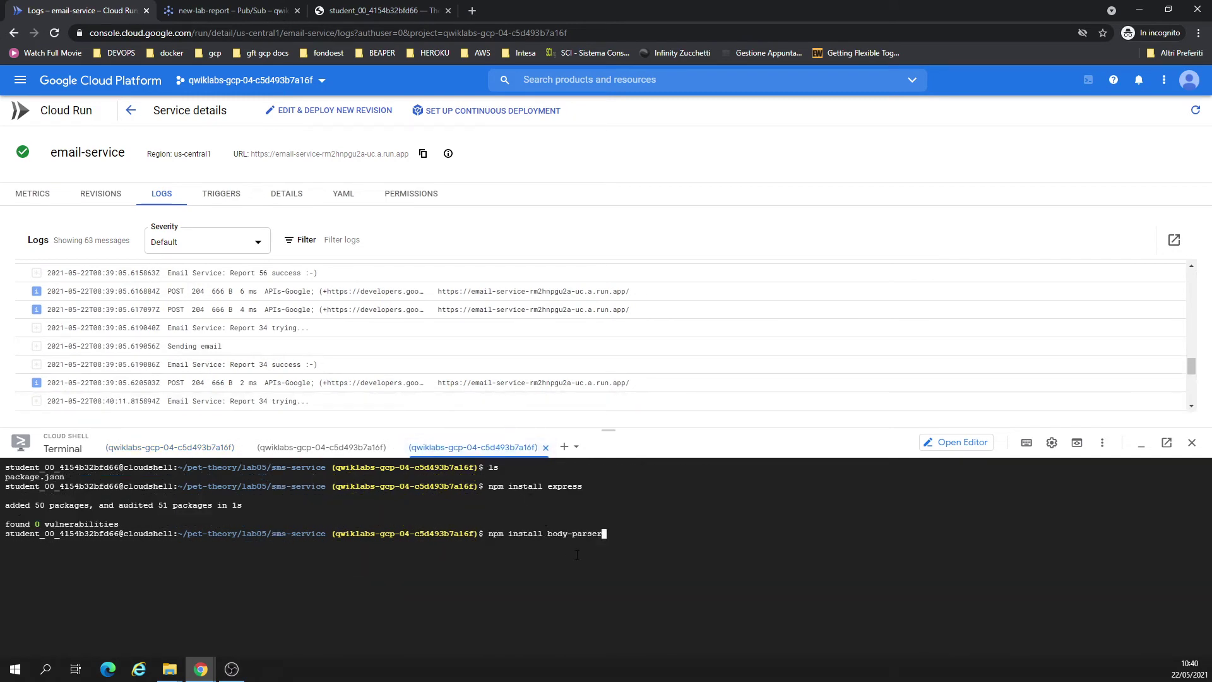
{"action": "key", "text": "Return"}
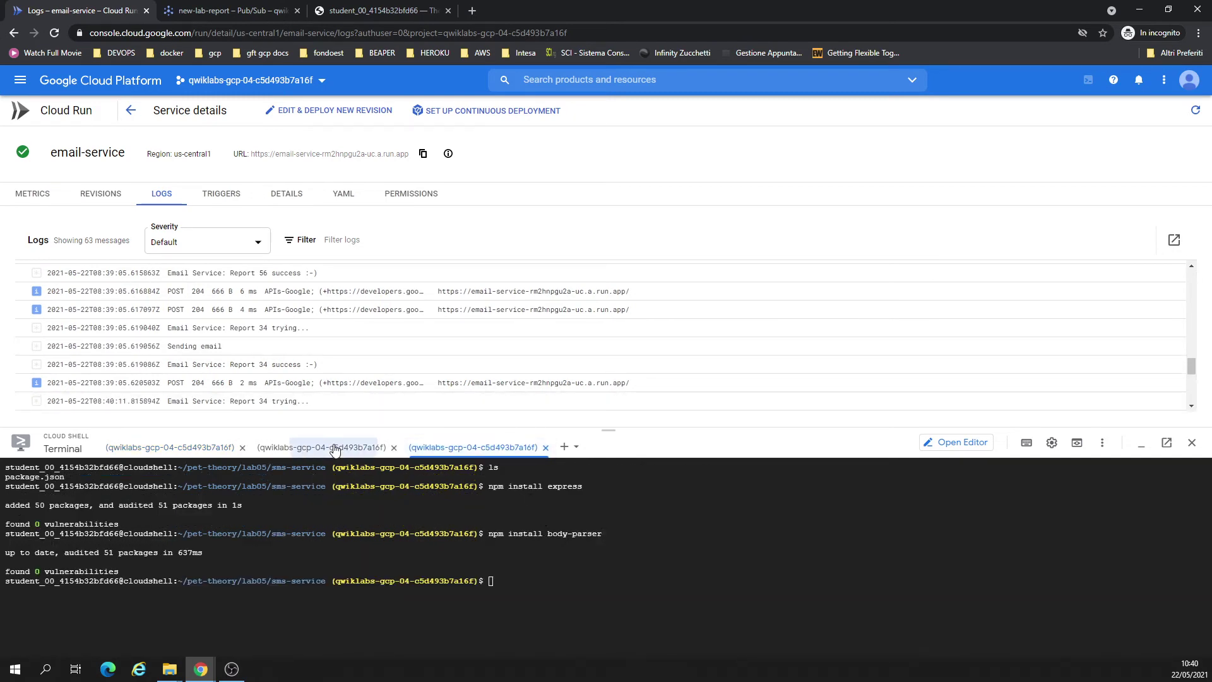
List the email-service folder's files in its terminal session, review the newest service logs, and return to the sms-service session.
{"action": "left_click", "coordinate": [335, 448]}
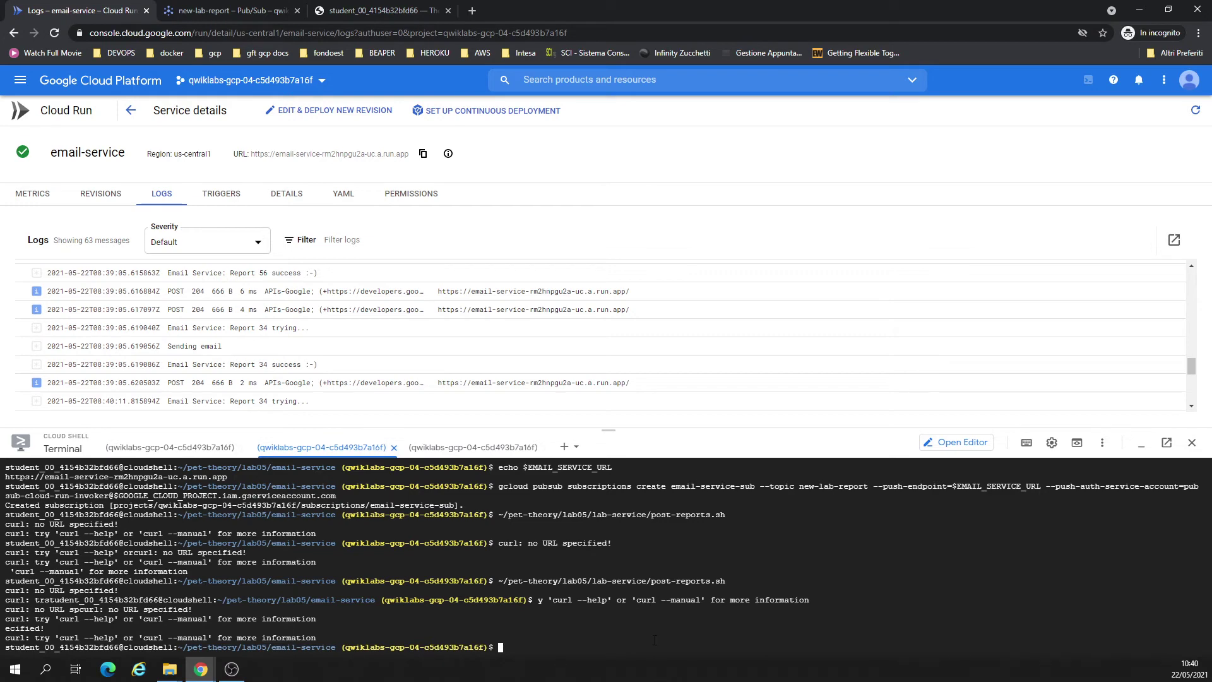
{"action": "key", "text": "ctrl+l"}
{"action": "type", "text": "ls"}
{"action": "key", "text": "Return"}
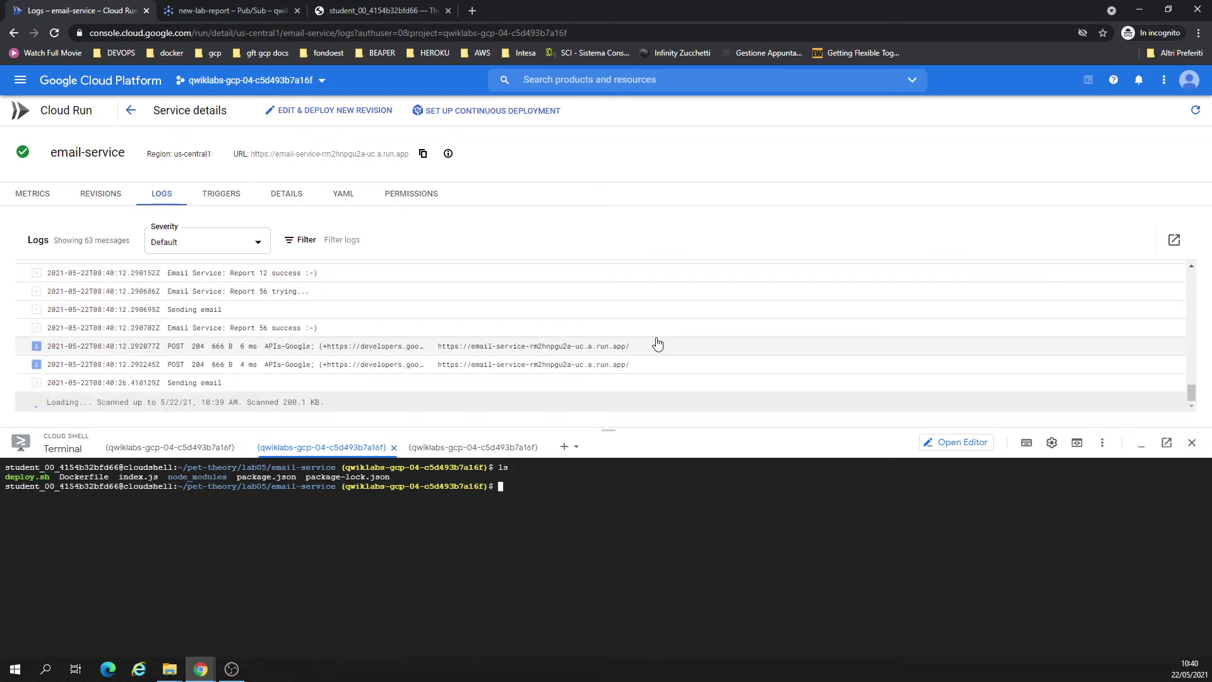
{"action": "scroll", "coordinate": [585, 347], "scroll_direction": "down", "scroll_amount": 10}
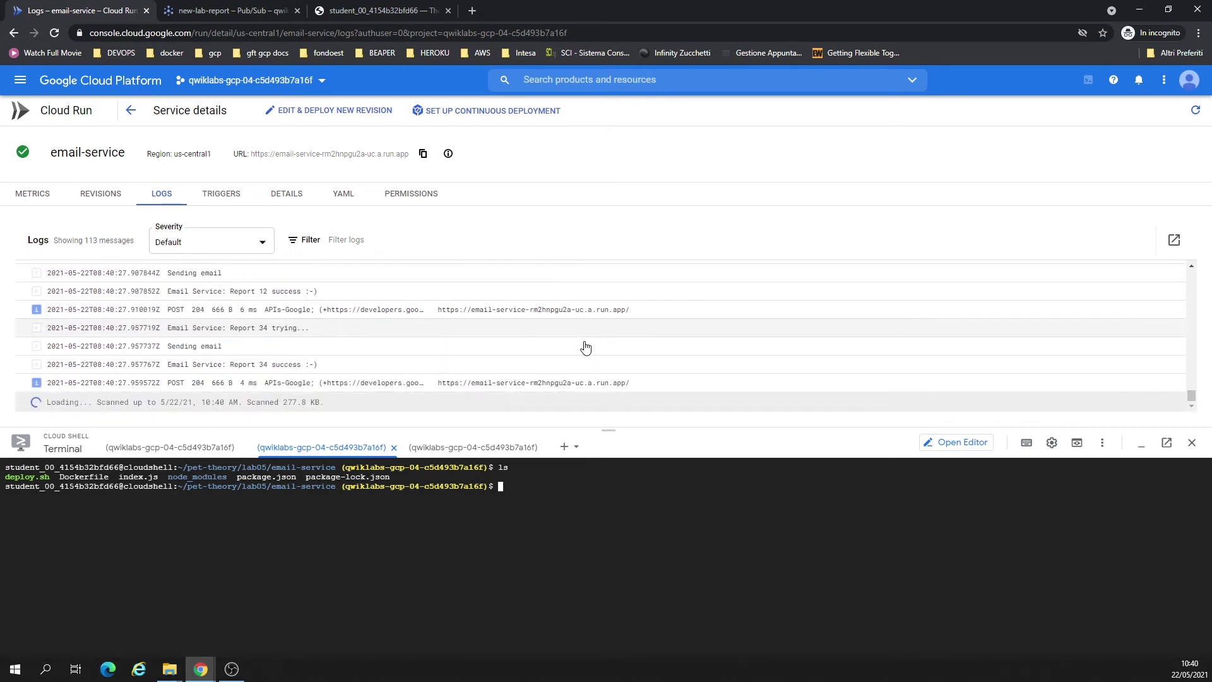
{"action": "left_click", "coordinate": [482, 447]}
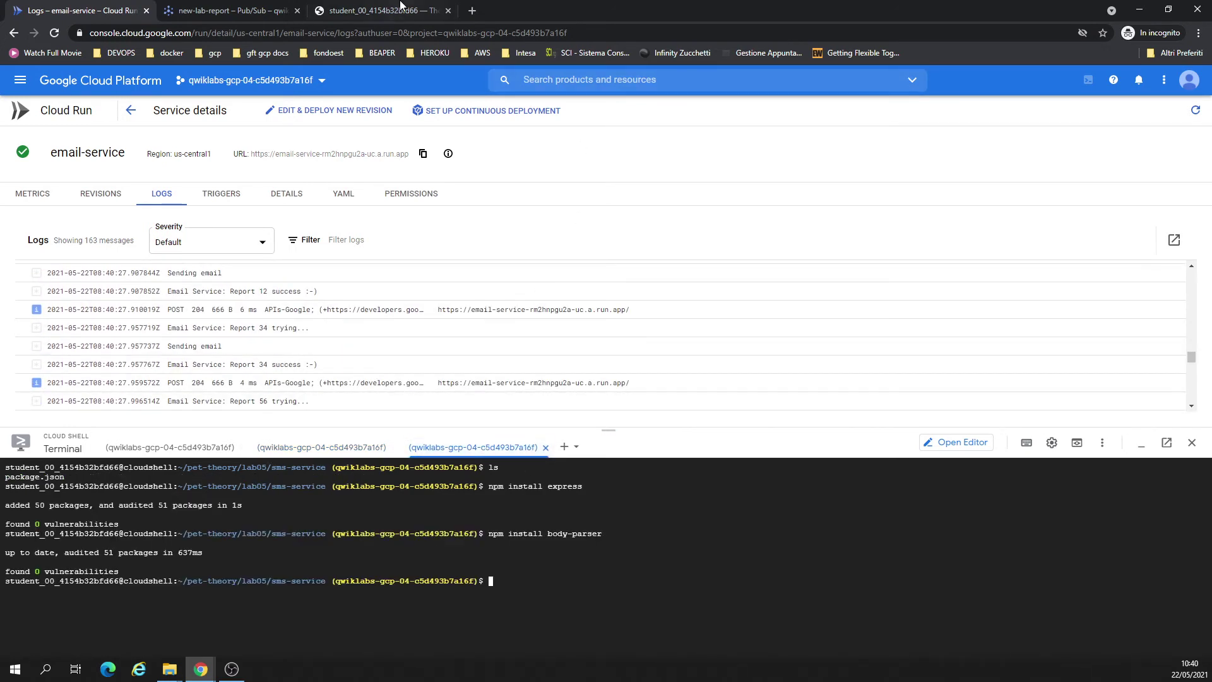
Switch to the code editor, collapse the lab-service folder and expand the lab05 sms-service folder.
{"action": "key", "text": "ctrl+3"}
{"action": "left_click", "coordinate": [66, 252]}
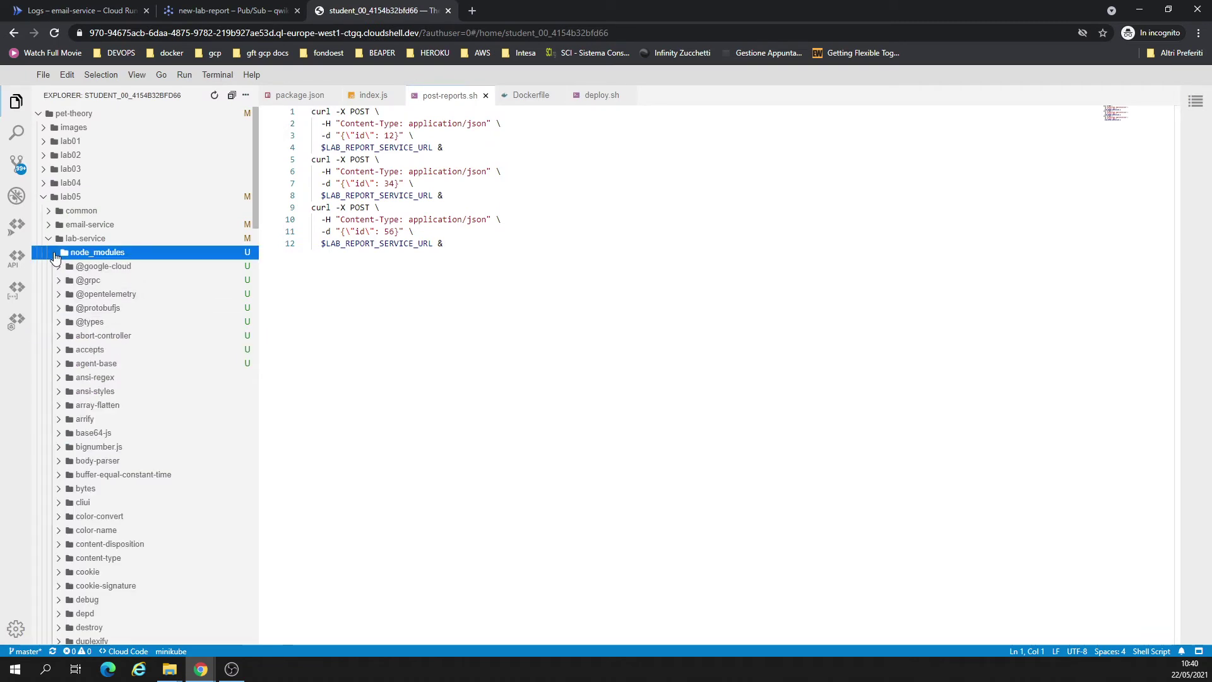
{"action": "left_click", "coordinate": [65, 252]}
{"action": "left_click", "coordinate": [50, 240]}
{"action": "left_click", "coordinate": [48, 253]}
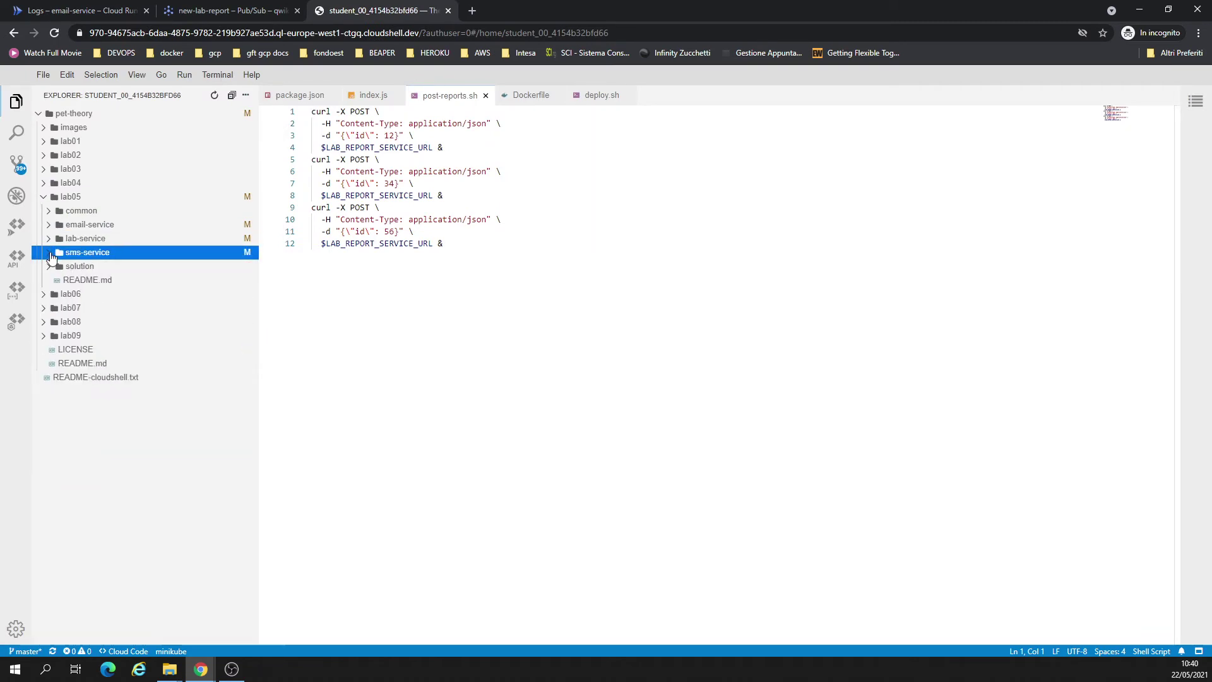
Close all open editor files and open package.json from the sms-service folder.
{"action": "left_click", "coordinate": [397, 96]}
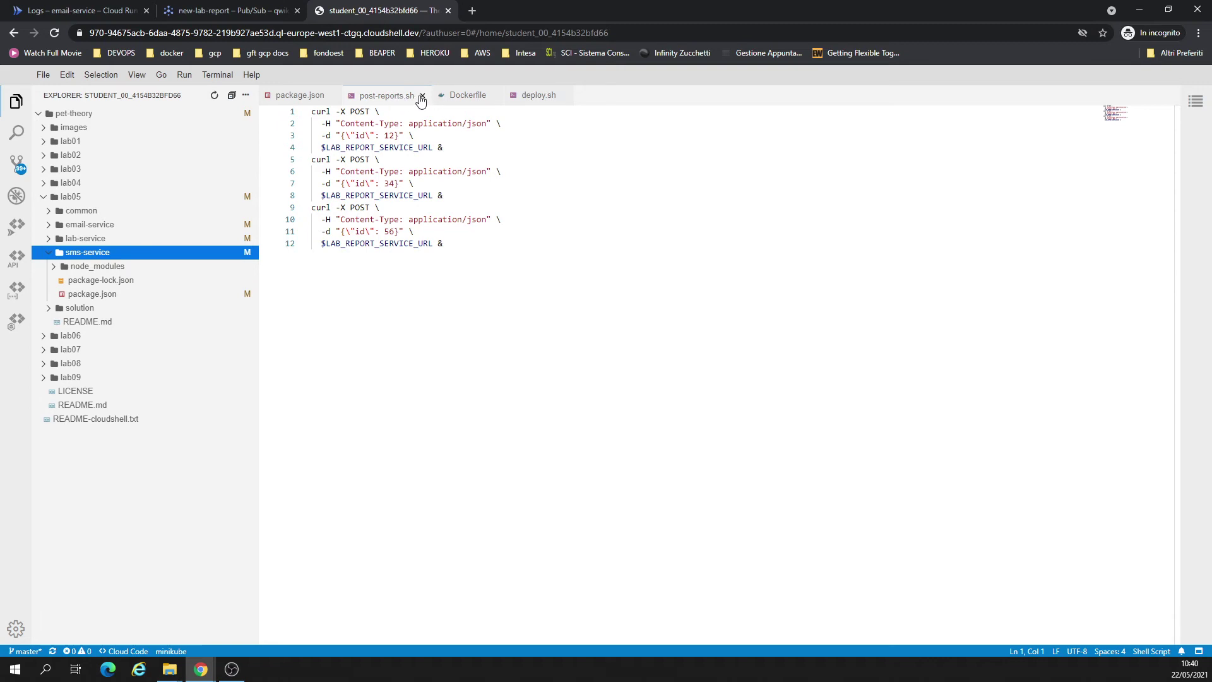
{"action": "left_click", "coordinate": [421, 96]}
{"action": "left_click", "coordinate": [404, 96]}
{"action": "left_click", "coordinate": [400, 96]}
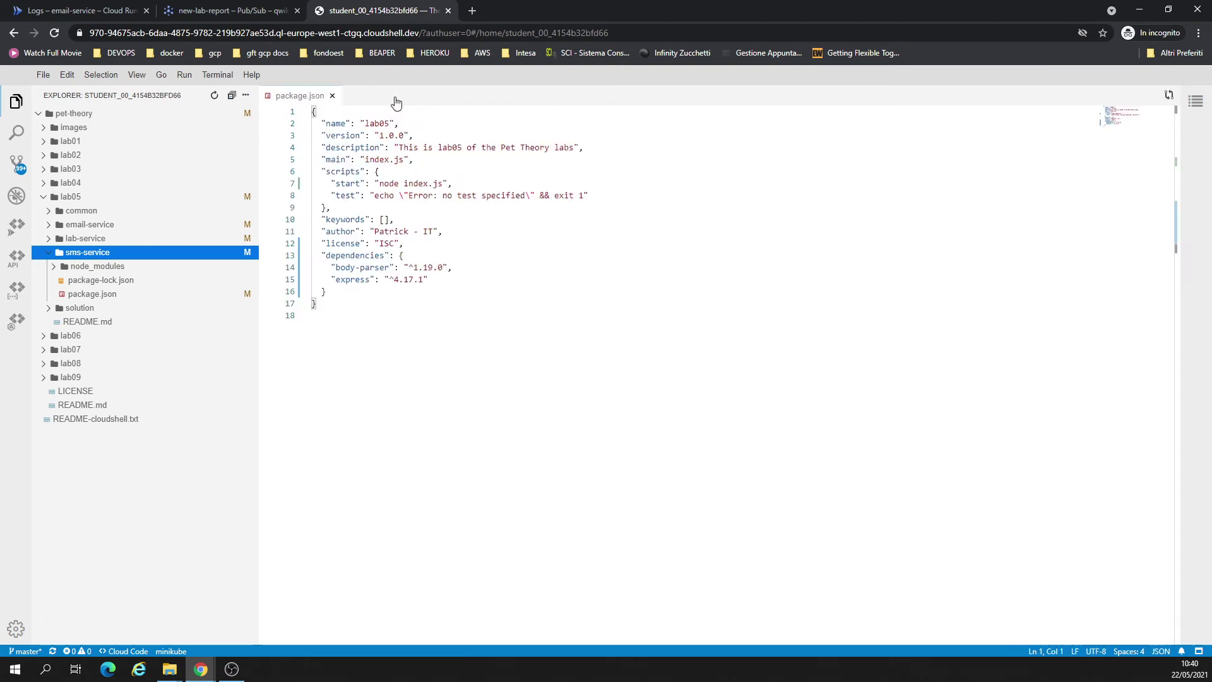
{"action": "left_click", "coordinate": [332, 96]}
{"action": "double_click", "coordinate": [92, 294]}
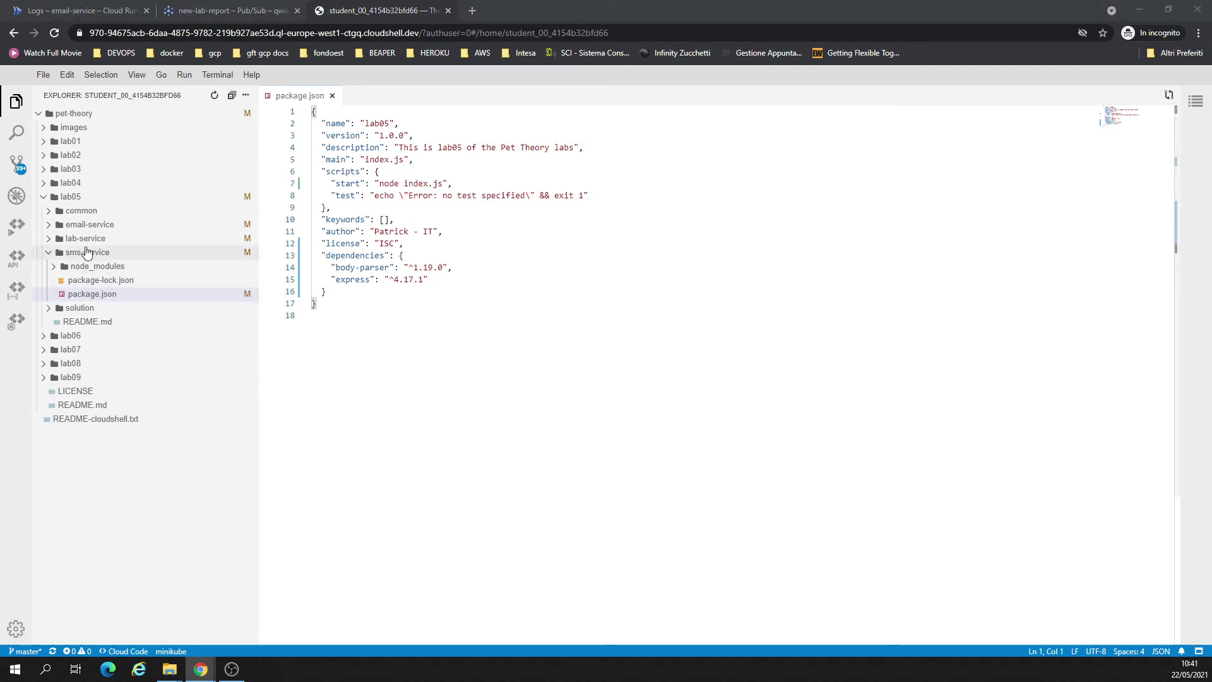
Create a new file named index.js in the sms-service folder.
{"action": "right_click", "coordinate": [86, 253]}
{"action": "left_click", "coordinate": [113, 257]}
{"action": "type", "text": "index.js"}
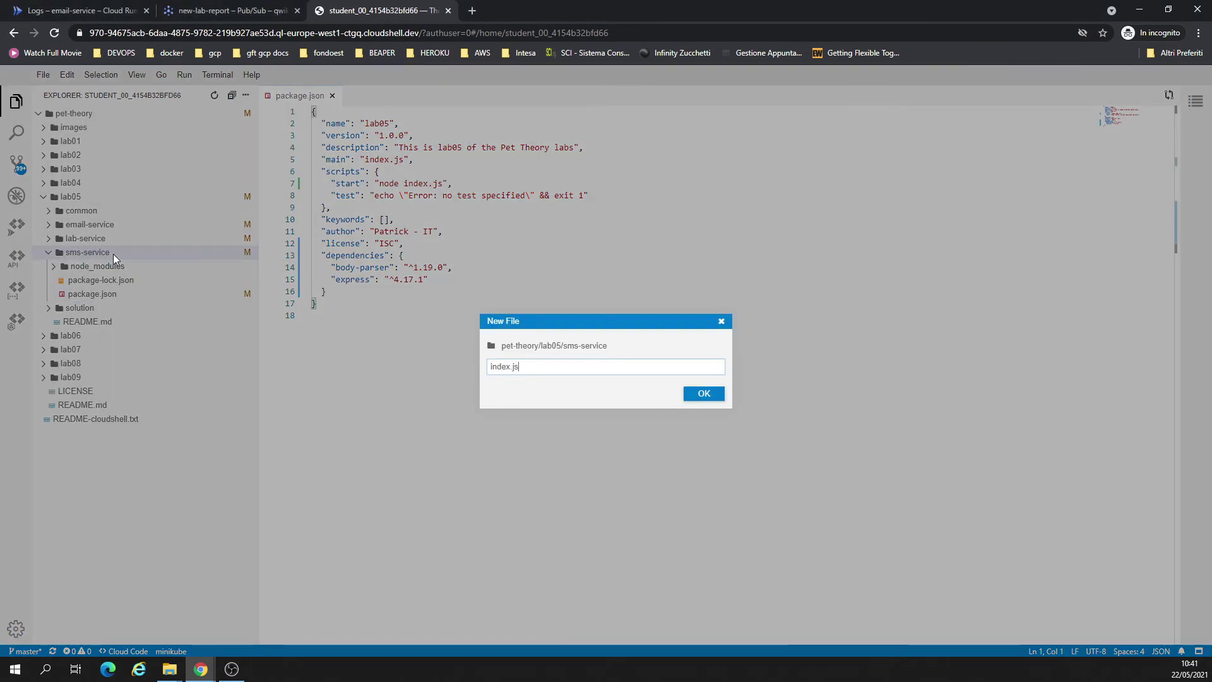
{"action": "key", "text": "Return"}
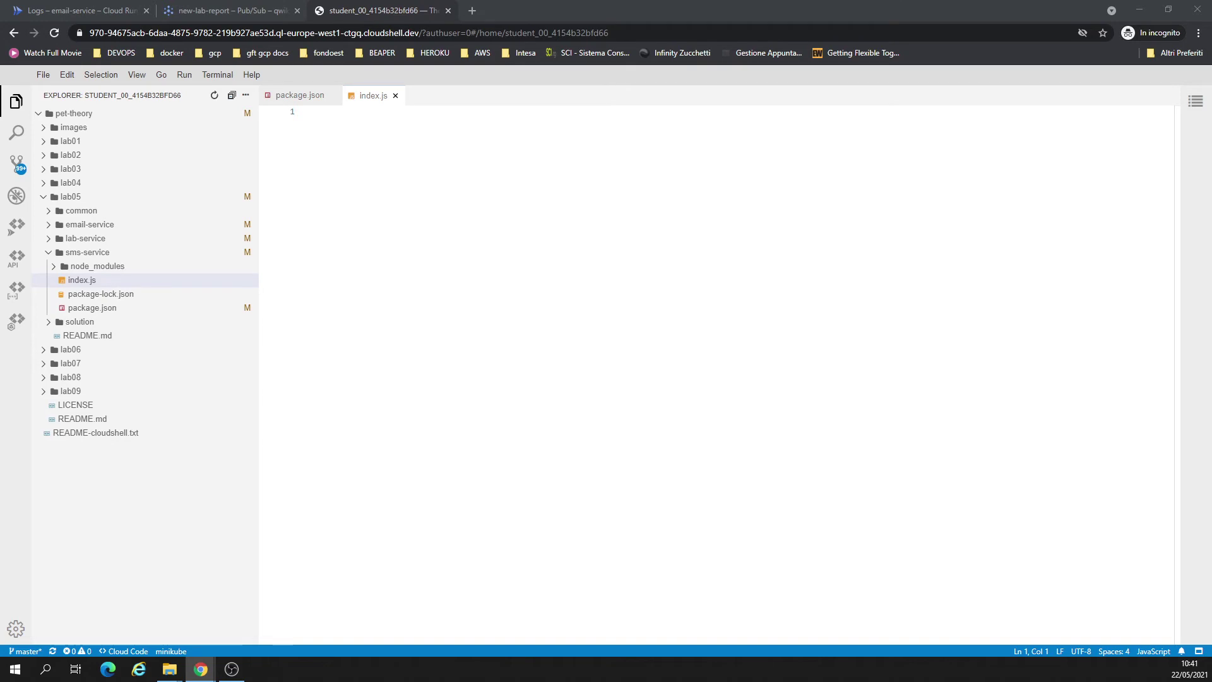
Fill index.js with the Express SMS service code that decodes posted lab reports and logs 'Sending SMS', then review its try block and sendSms function.
{"action": "left_click", "coordinate": [556, 348]}
{"action": "type", "text": "const express = require('express'); const app = express(); const bodyParser = require('body-parser'); app.use(bodyParser.json());  const port = process.env.PORT || 8080; app.listen(port, () => {   console.log('Listening on port', port); });  app.post('/', async (req, res) => {   const labReport = decodeBase64Json(req.body.message.data);   try {     console.log(`SMS Service: Report ${labReport.id} trying...`);     sendSms();      console.log(`SMS Service: Report ${labReport.id} success :-)`);     res.status(204).send();   }   catch (ex) {     console.log(`SMS Service: Report ${labReport.id} failure: ${ex}`);     res.status(500).send();   } })  function decodeBase64Json(data) {   return JSON.parse(Buffer.from(data, 'base64').toString()); }  function sendSms() {   console.log('Sending SMS'); }"}
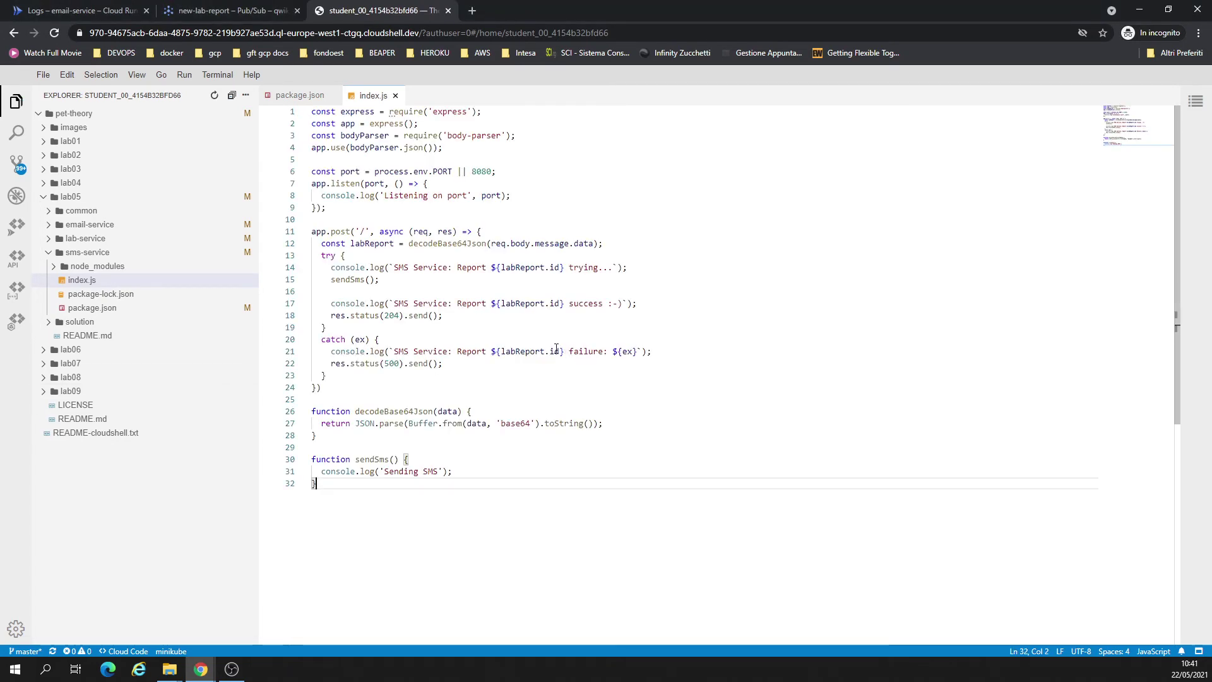
{"action": "left_click_drag", "start_coordinate": [331, 268], "coordinate": [462, 318]}
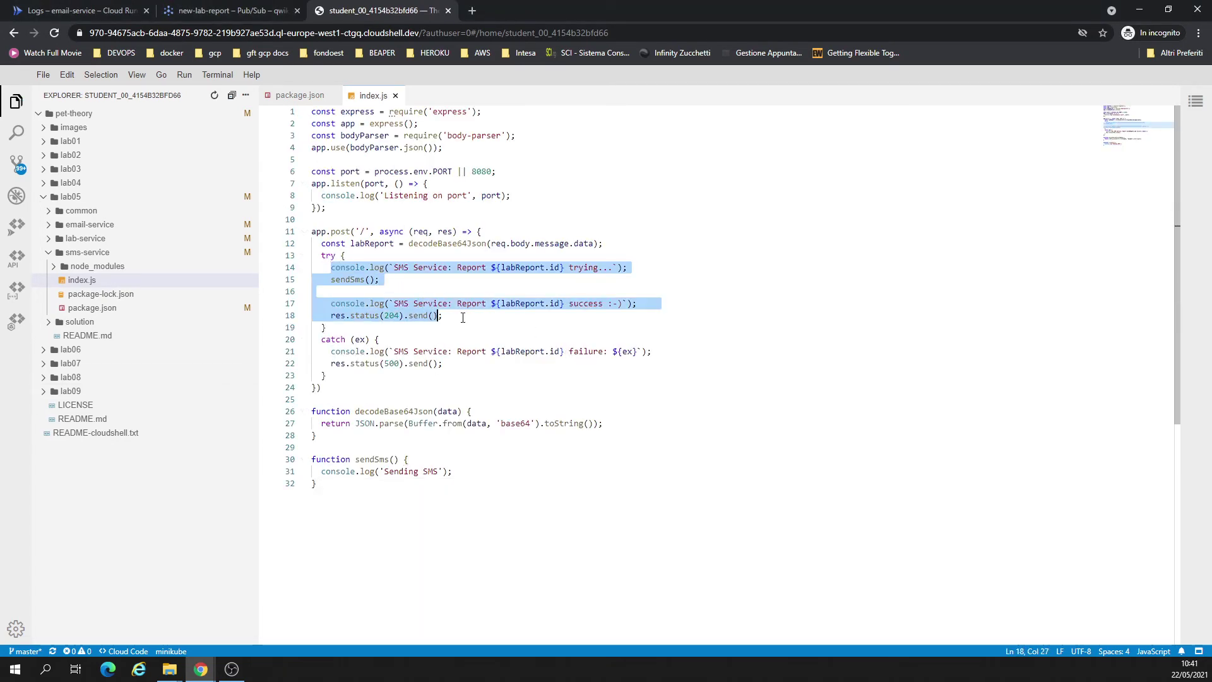
{"action": "double_click", "coordinate": [415, 472]}
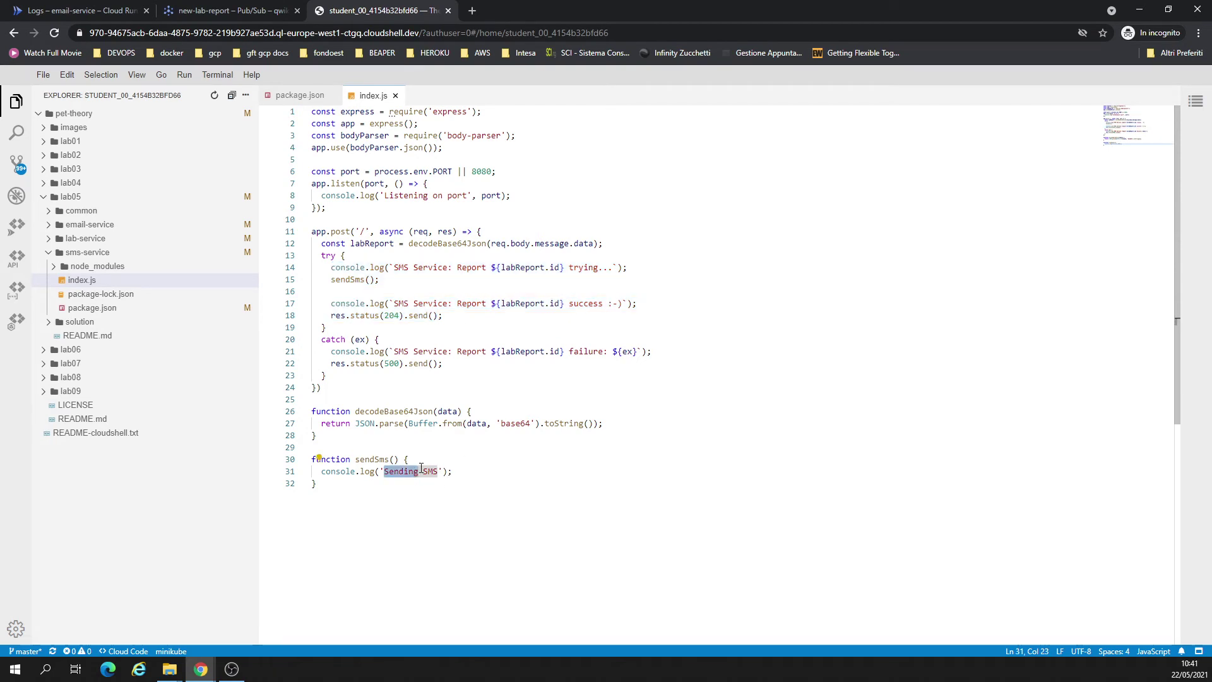
Look at the new-lab-report topic's Pub/Sub page with its subscriptions, then return to the code editor.
{"action": "left_click", "coordinate": [104, 6]}
{"action": "left_click", "coordinate": [230, 6]}
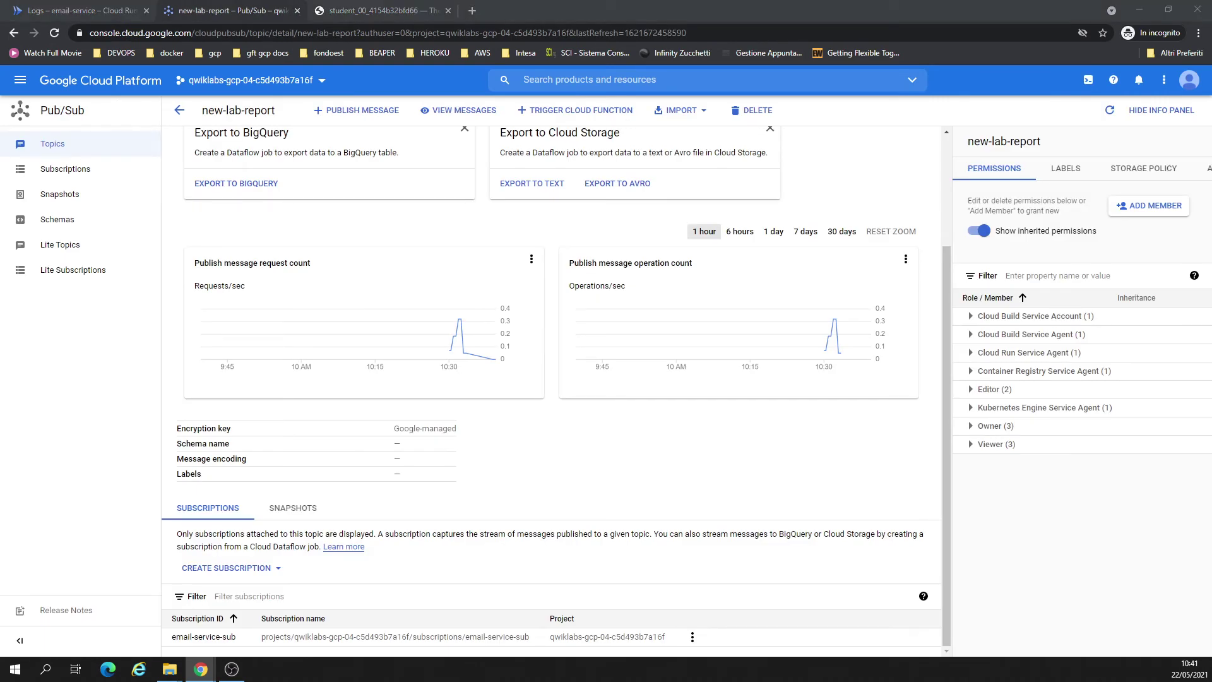
{"action": "left_click", "coordinate": [379, 10]}
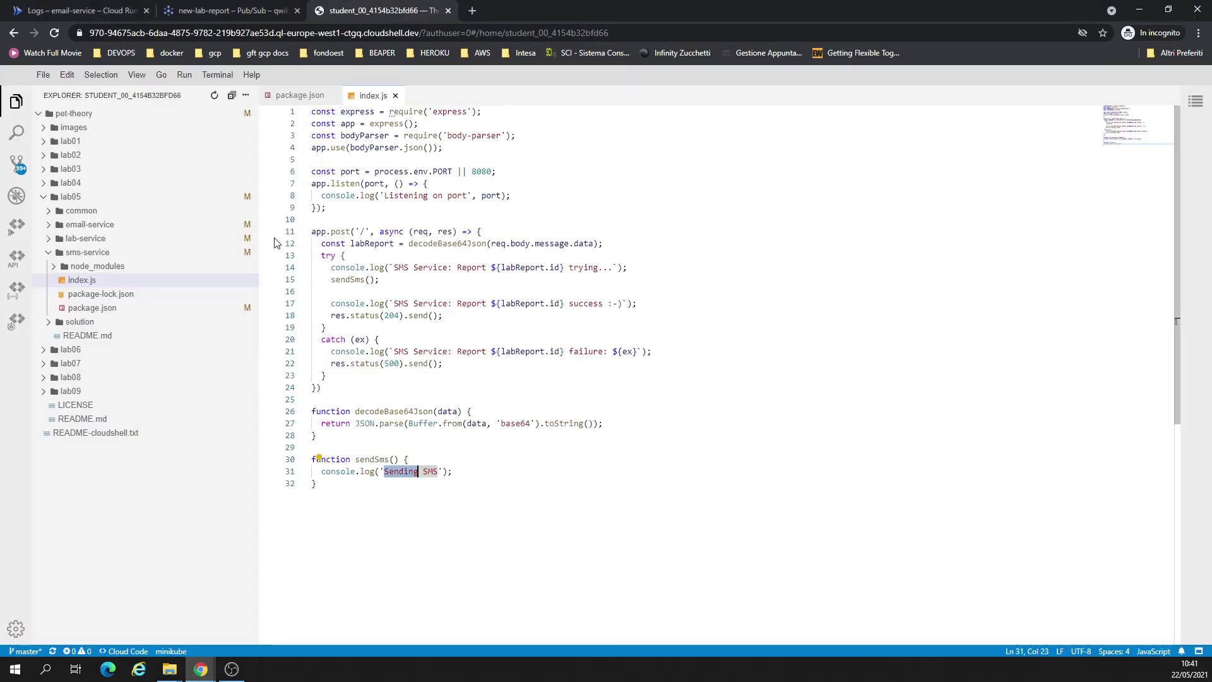
Create a new file named Dockerfile in the sms-service folder.
{"action": "right_click", "coordinate": [81, 250]}
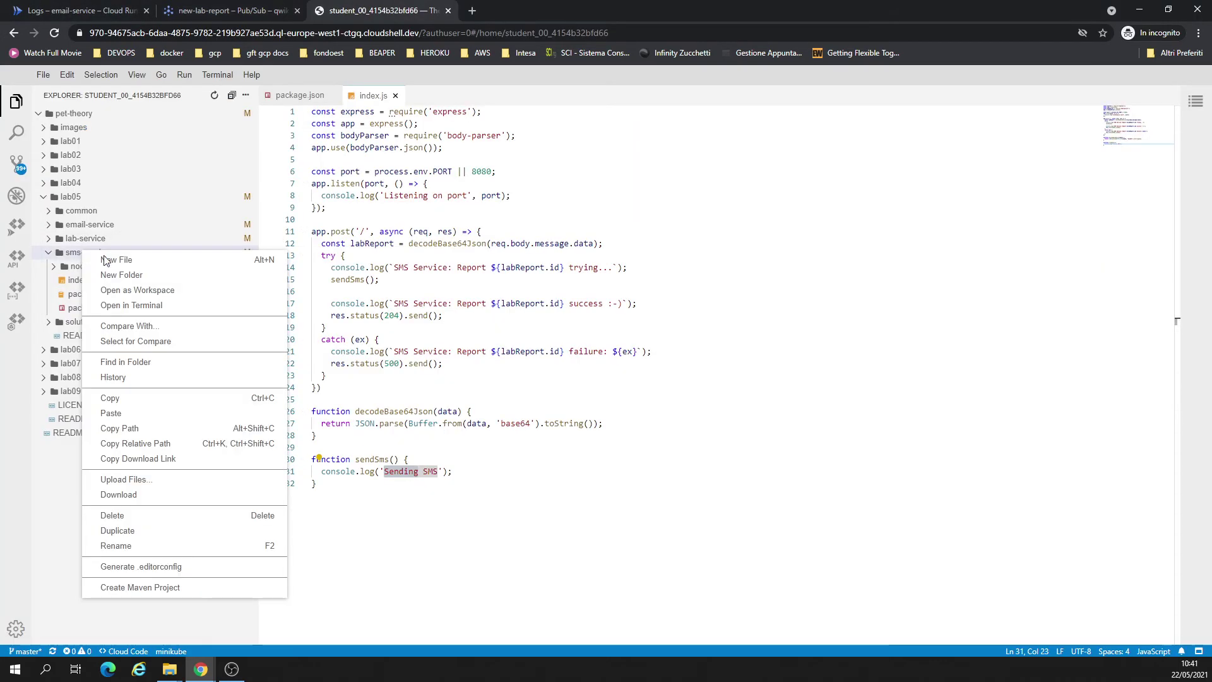
{"action": "left_click", "coordinate": [116, 256]}
{"action": "type", "text": "Dockerfile"}
{"action": "key", "text": "Return"}
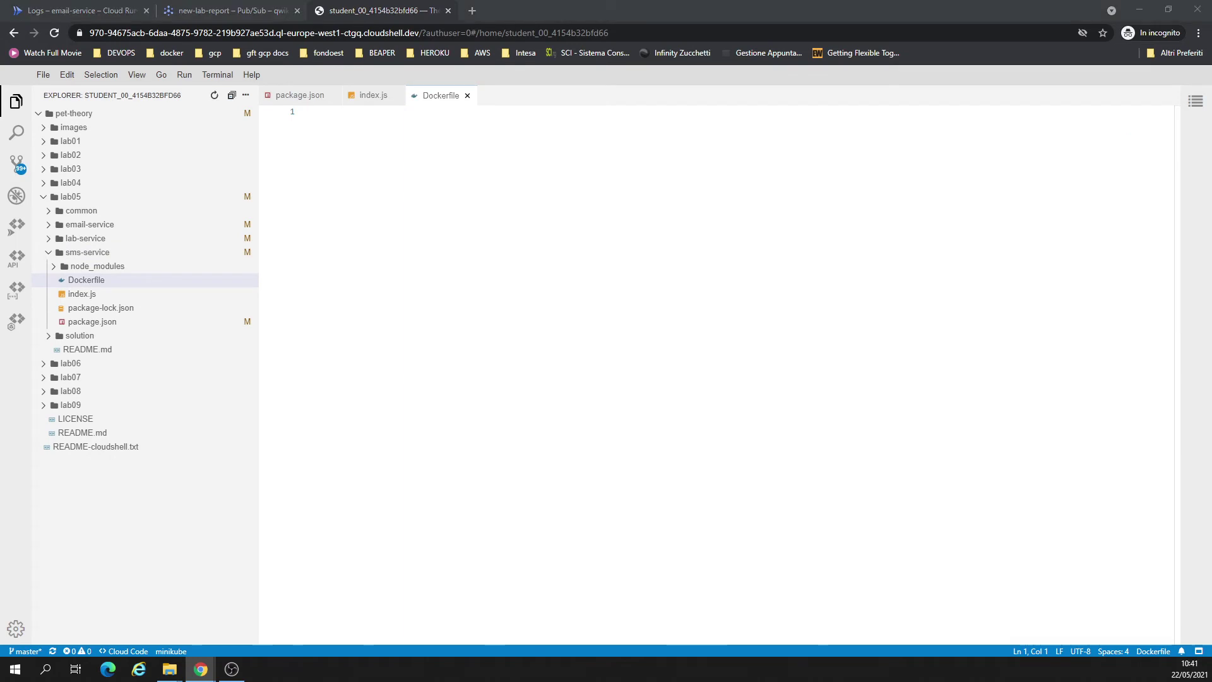
Fill the Dockerfile with a node:10 build that uses /usr/src/app, installs production-only npm packages, copies the sources and runs npm start.
{"action": "left_click", "coordinate": [490, 343]}
{"action": "type", "text": "FROM node:10 WORKDIR /usr/src/app COPY package.json package*.json ./ RUN npm install --only=production COPY . . CMD [ \"npm\", \"start\" ]"}
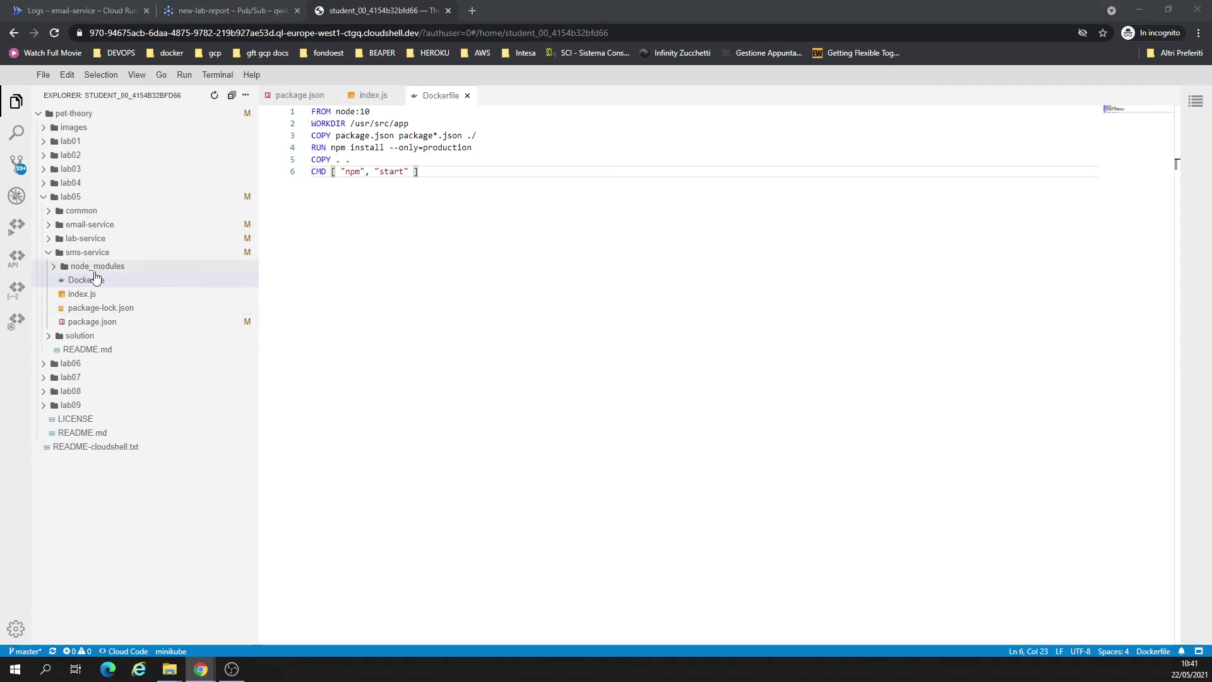
Create deploy.sh in the sms-service folder with gcloud commands that build the sms-service image and deploy it, managed, to us-central1 with --no-allow-unauthenticated.
{"action": "right_click", "coordinate": [95, 253]}
{"action": "left_click", "coordinate": [116, 258]}
{"action": "type", "text": "deploy.sh"}
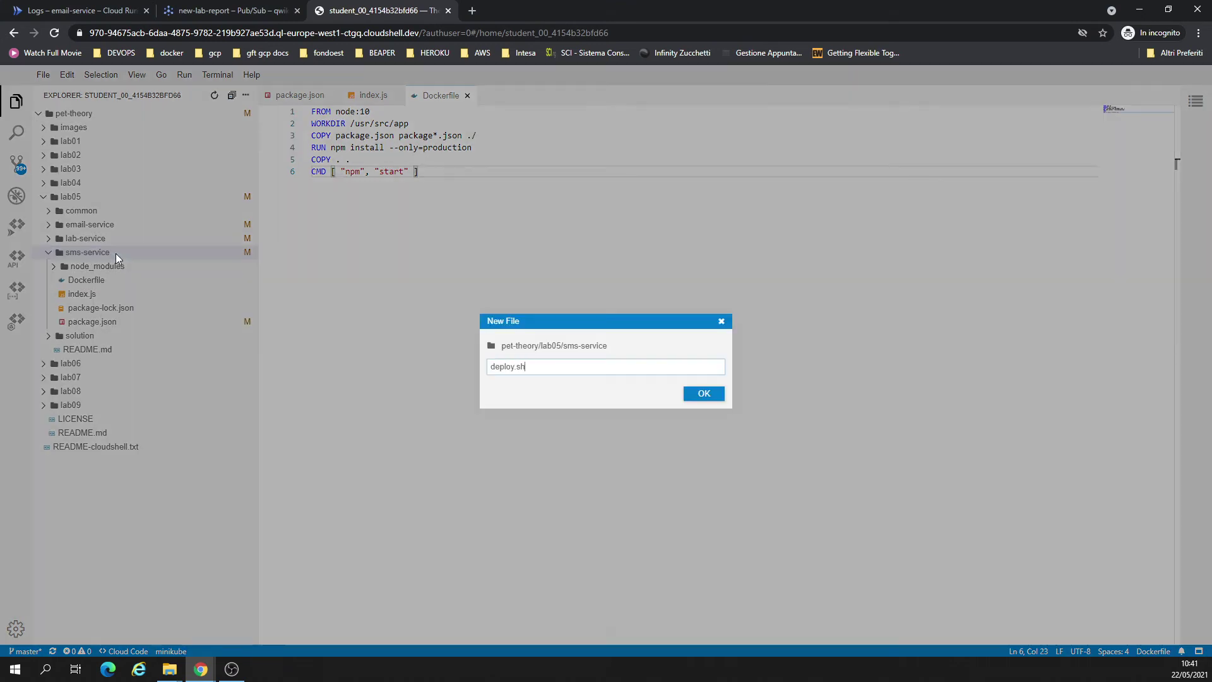
{"action": "key", "text": "Return"}
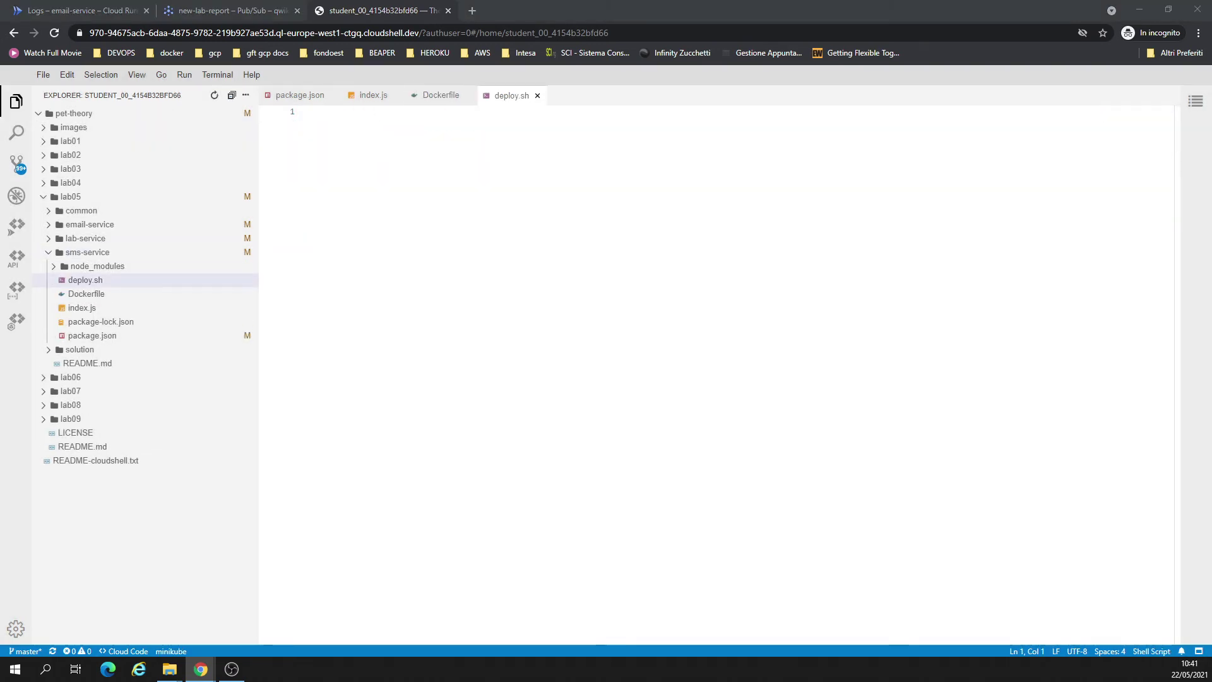
{"action": "left_click", "coordinate": [307, 457]}
{"action": "type", "text": "gcloud builds submit \\   --tag gcr.io/$GOOGLE_CLOUD_PROJECT/sms-service  gcloud run deploy sms-service \\   --image gcr.io/$GOOGLE_CLOUD_PROJECT/sms-service \\   --platform managed \\   --region us-central1 \\   --no-allow-unauthenticated"}
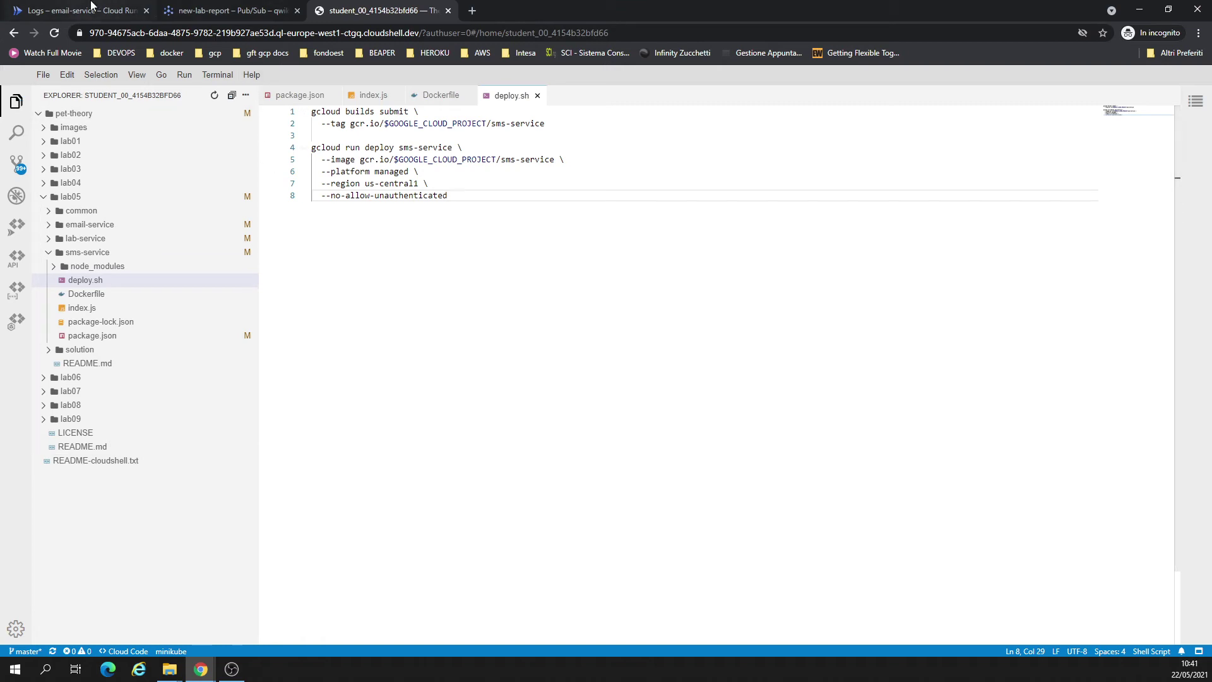
In the Cloud Shell terminal, list the sms-service folder and make deploy.sh executable with chmod u+x.
{"action": "left_click", "coordinate": [91, 7]}
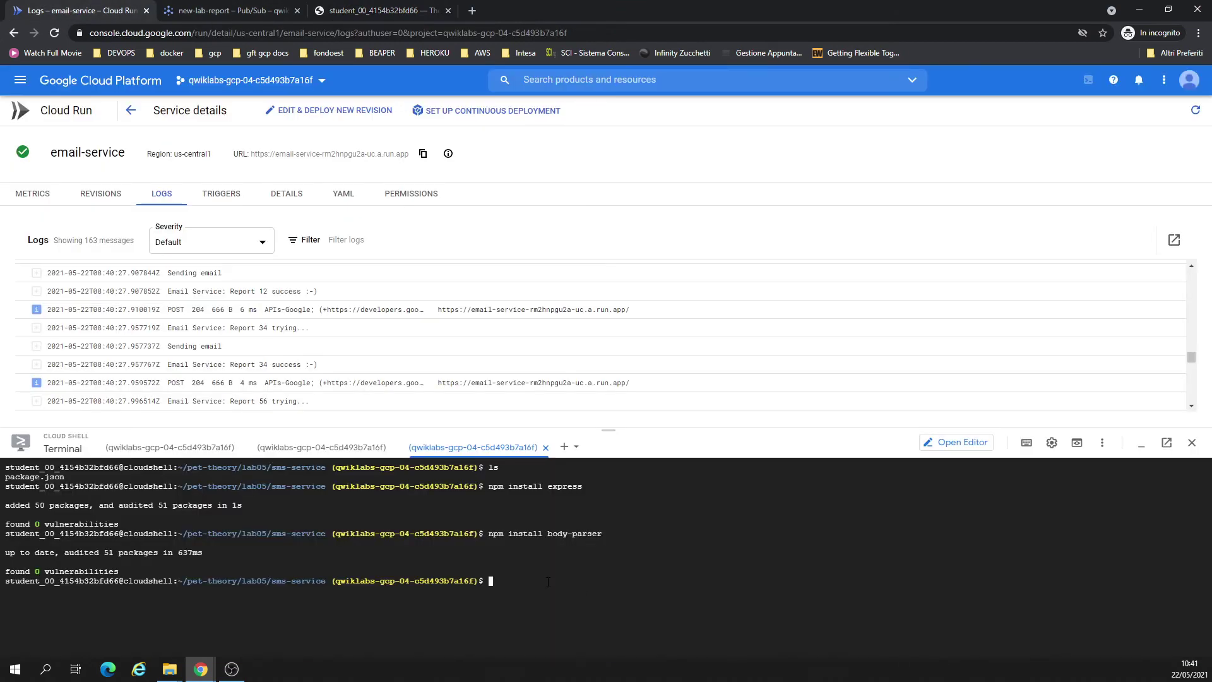
{"action": "key", "text": "ctrl+l"}
{"action": "type", "text": "ls"}
{"action": "key", "text": "Return"}
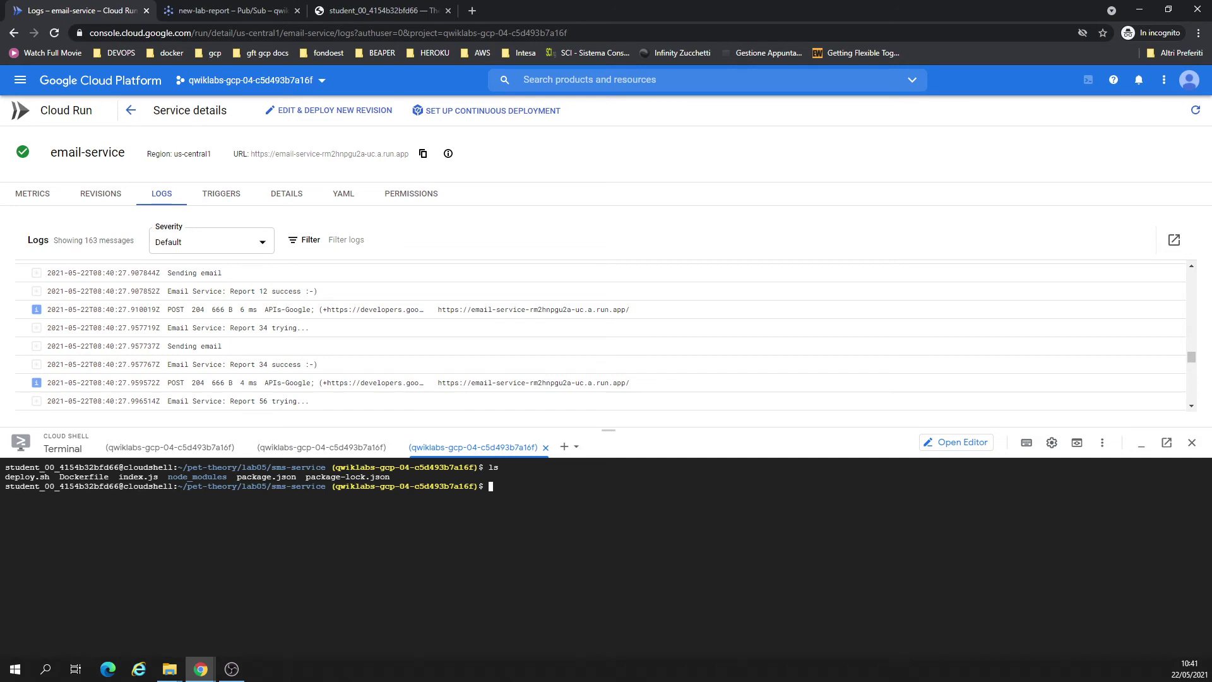
{"action": "left_click", "coordinate": [308, 552]}
{"action": "type", "text": "chmod u+x deploy.sh"}
{"action": "key", "text": "Return"}
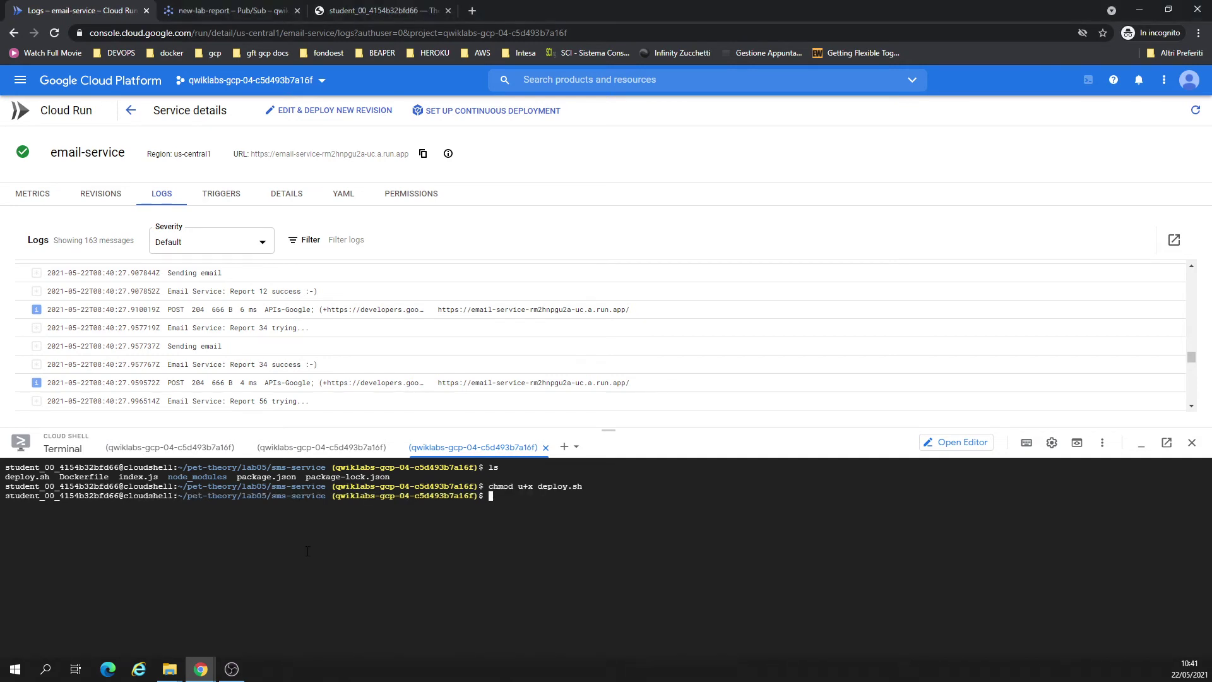
Run ./deploy.sh to build and deploy sms-service.
{"action": "key", "text": "Return"}
{"action": "key", "text": "Return"}
{"action": "key", "text": "Return"}
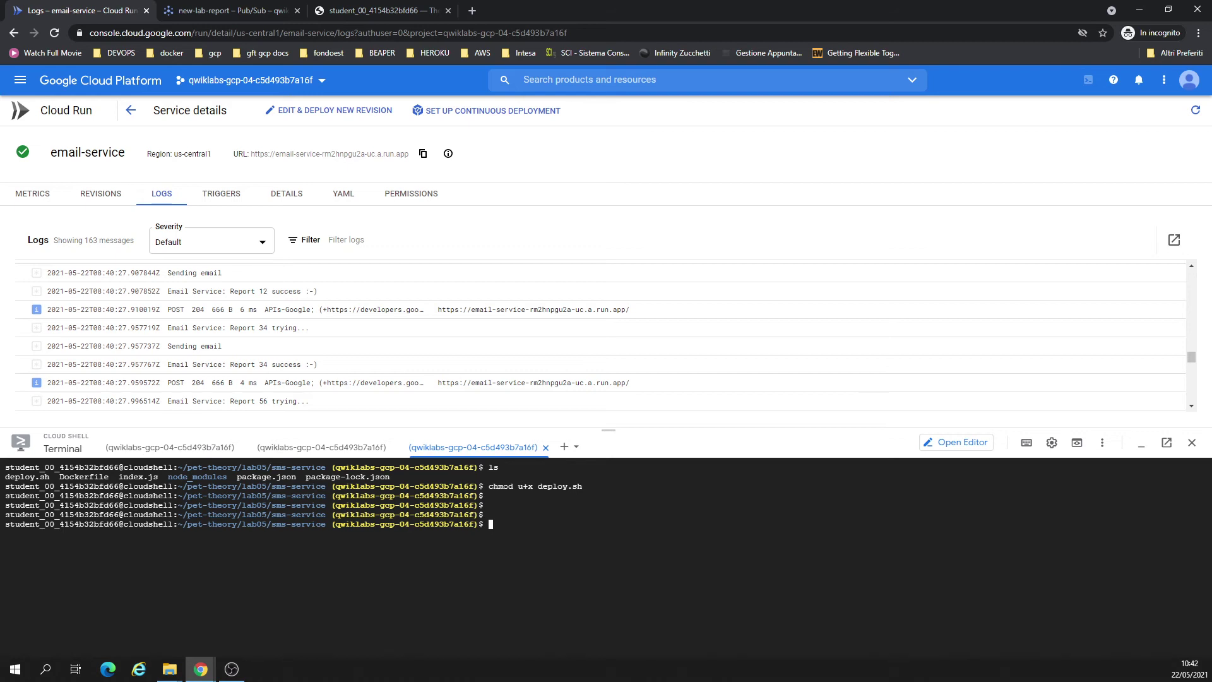
{"action": "type", "text": "./deploy.sh"}
{"action": "key", "text": "Return"}
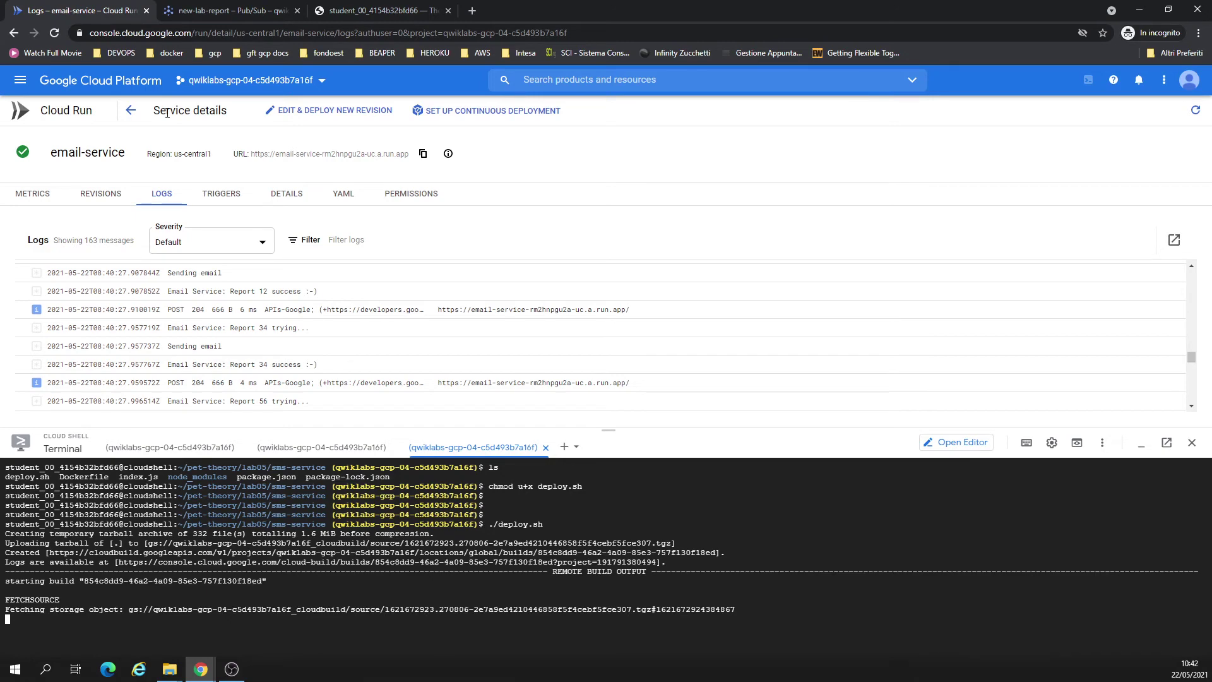
Refresh the Cloud Run services list during the deployment and open the sms-service details.
{"action": "left_click", "coordinate": [130, 111]}
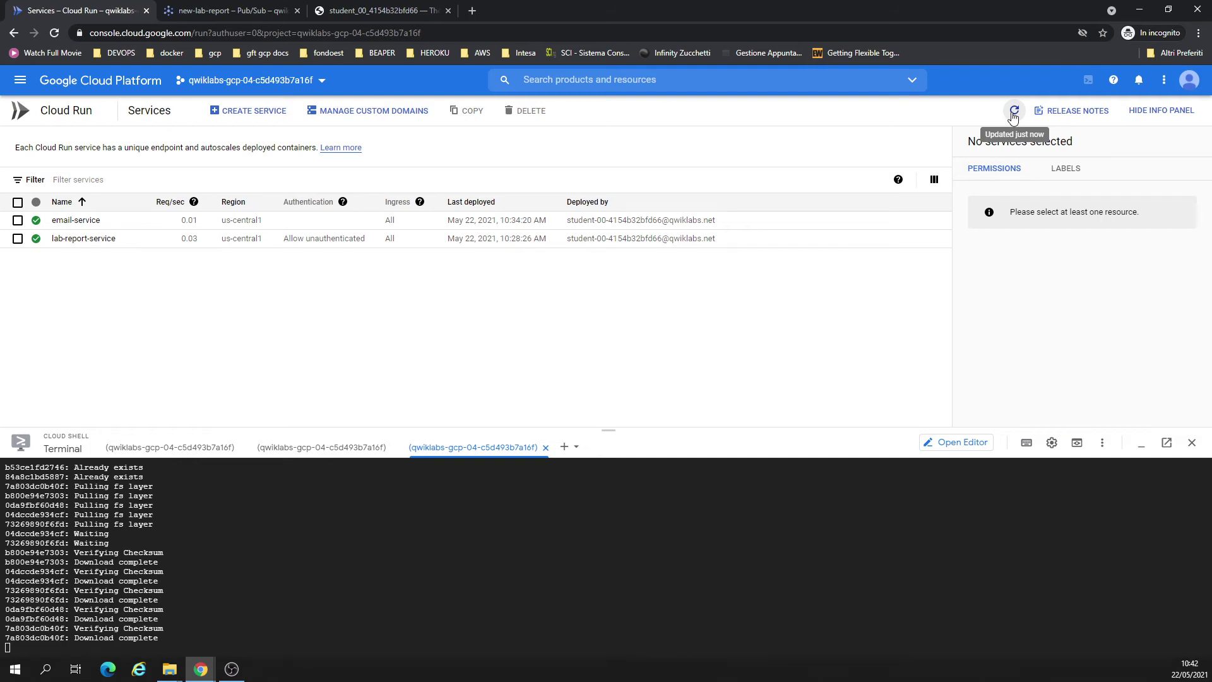
{"action": "left_click", "coordinate": [1013, 111]}
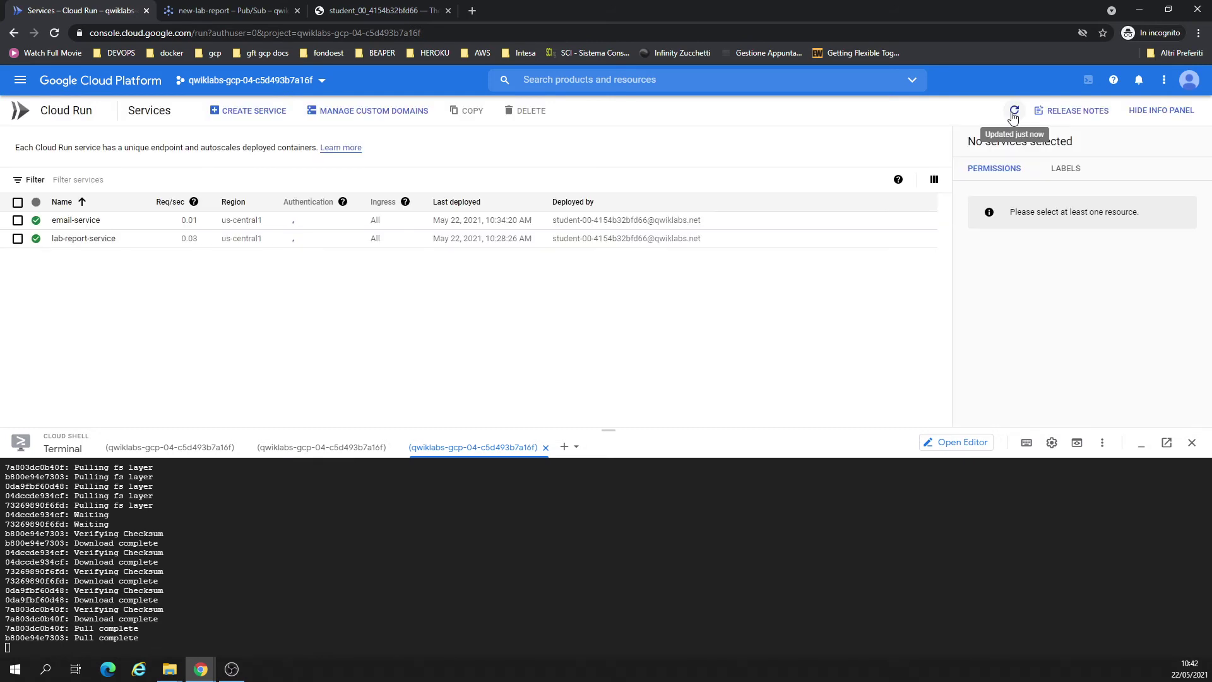
{"action": "left_click", "coordinate": [1014, 111]}
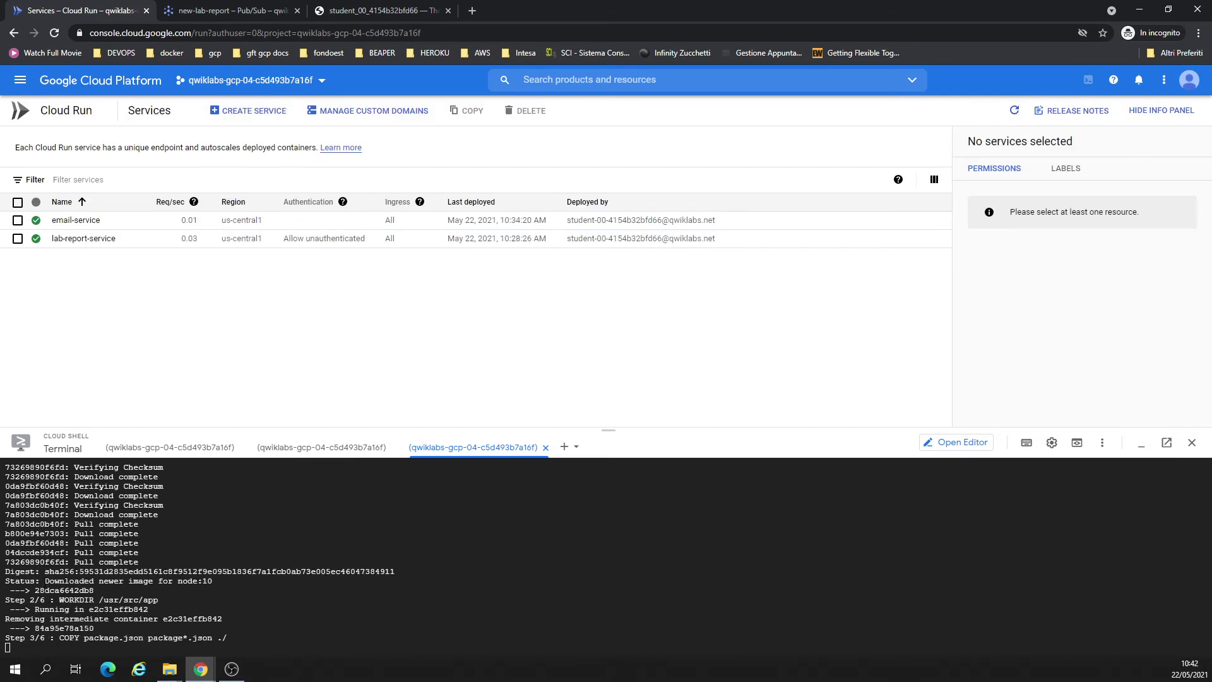
{"action": "left_click_drag", "start_coordinate": [50, 580], "coordinate": [66, 618]}
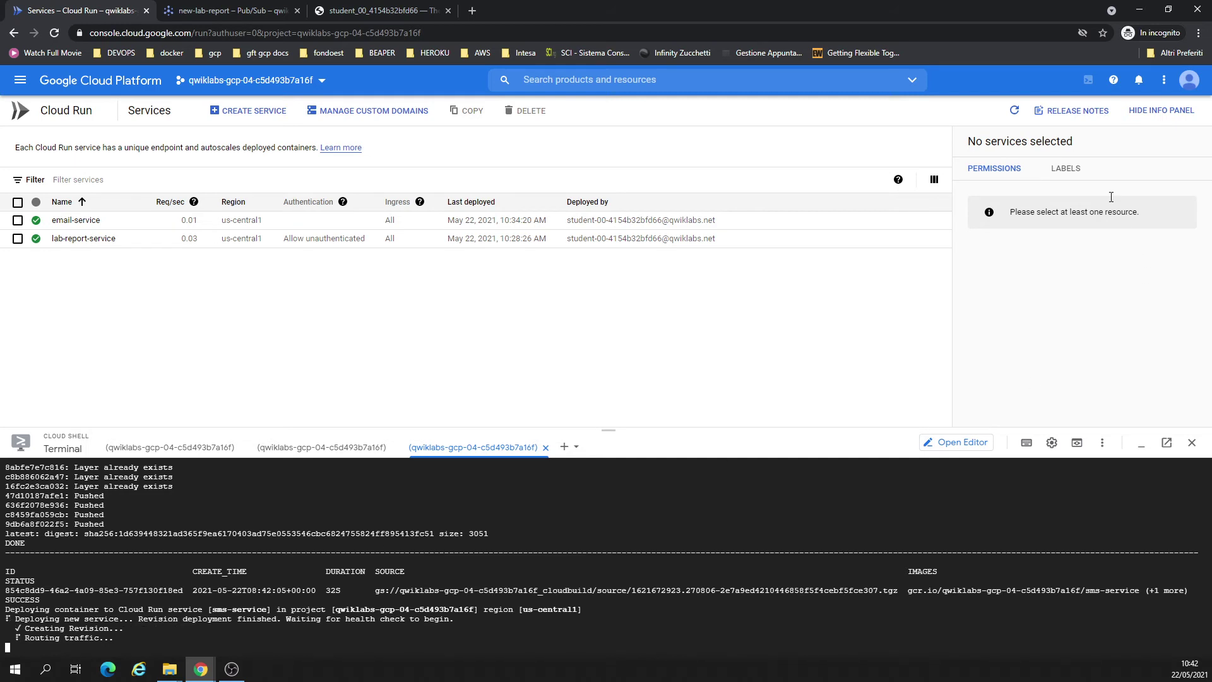
{"action": "left_click", "coordinate": [1014, 112]}
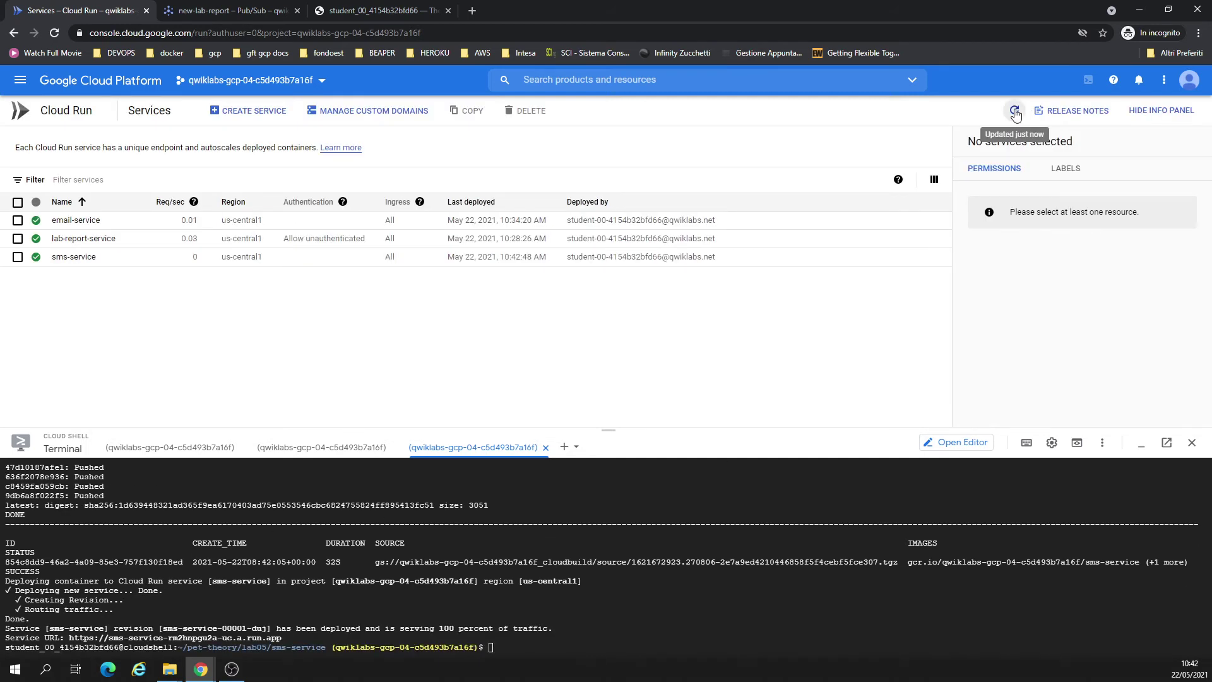
{"action": "left_click", "coordinate": [78, 257]}
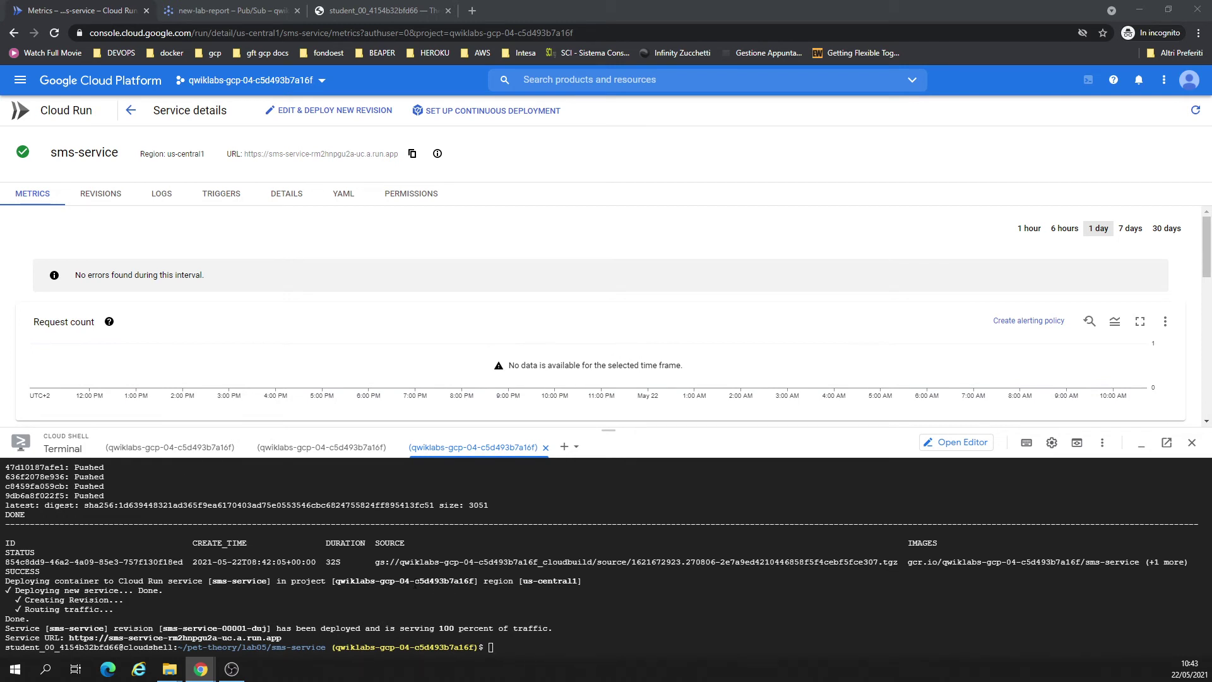
Grant the pubsub-cloud-run-invoker service account the roles/run.invoker role on sms-service in us-central1, platform managed.
{"action": "left_click", "coordinate": [634, 595]}
{"action": "key", "text": "ctrl+l"}
{"action": "type", "text": "gcloud run services add-iam-policy-binding sms-service --member=serviceAccount:pubsub-cloud-run-invoker@$GOOGLE_CLOUD_PROJECT.iam.gserviceaccount.com --role=roles/run.invoker --region us-central1 --platform managed"}
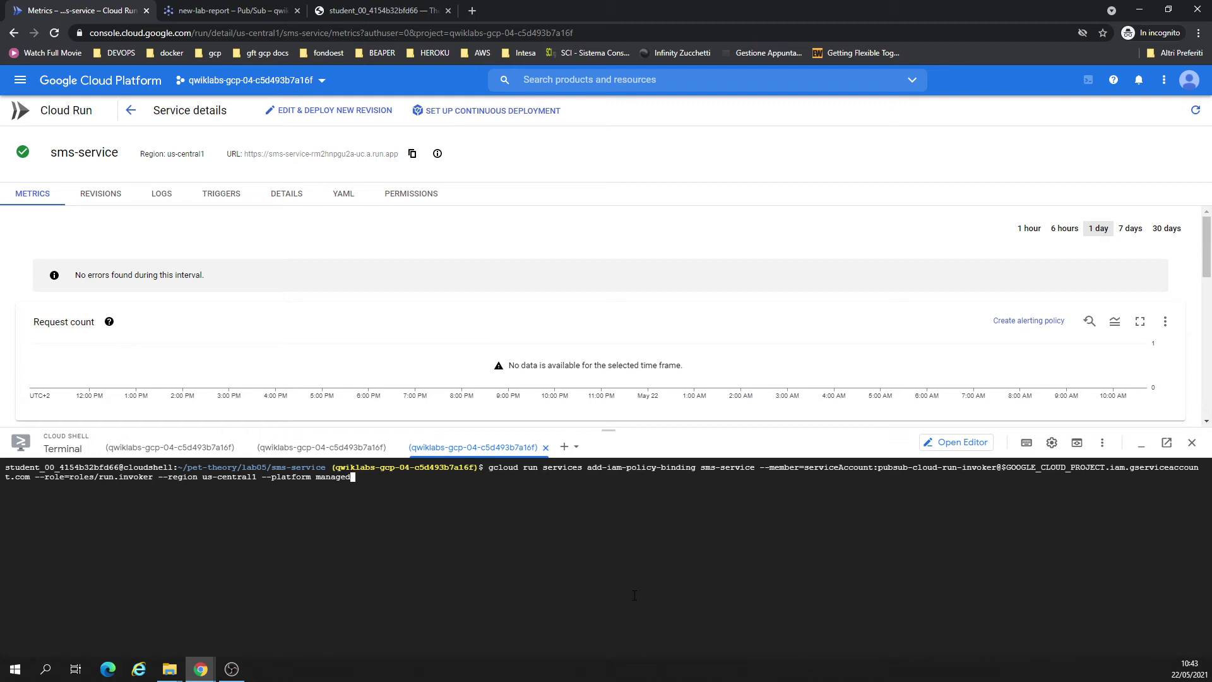
{"action": "key", "text": "Return"}
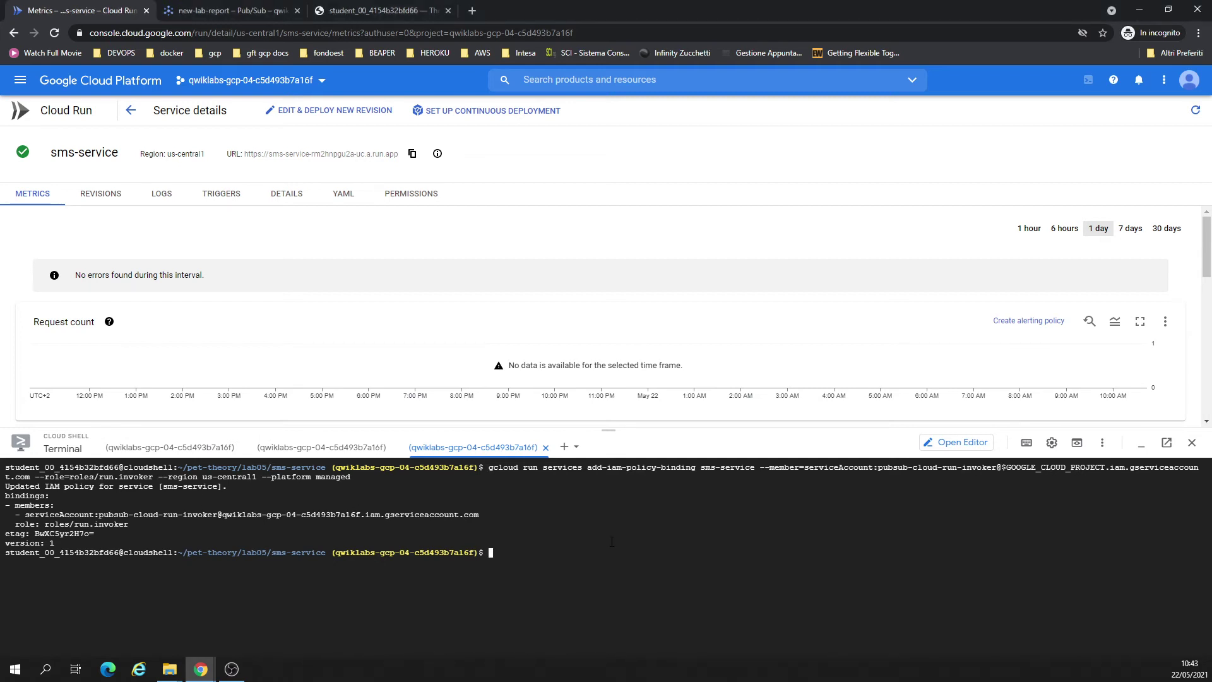
Store the sms-service address from gcloud run services describe in SMS_SERVICE_URL and print the variable.
{"action": "key", "text": "ctrl+l"}
{"action": "type", "text": "SMS_SERVICE_URL=$(gcloud run services describe sms-service --platform managed --region us-central1 --format=\"value(status.address.url)\")"}
{"action": "key", "text": "Return"}
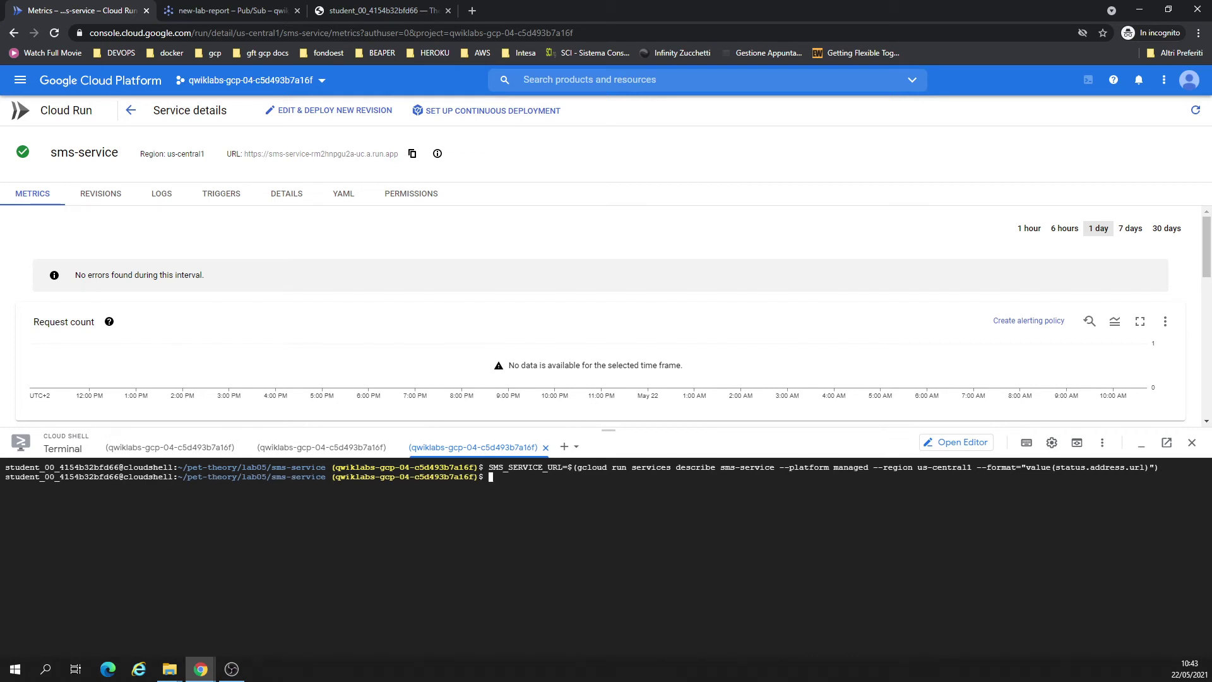
{"action": "left_click", "coordinate": [424, 557]}
{"action": "type", "text": "echo $SMS_SERVICE_URL"}
{"action": "key", "text": "Return"}
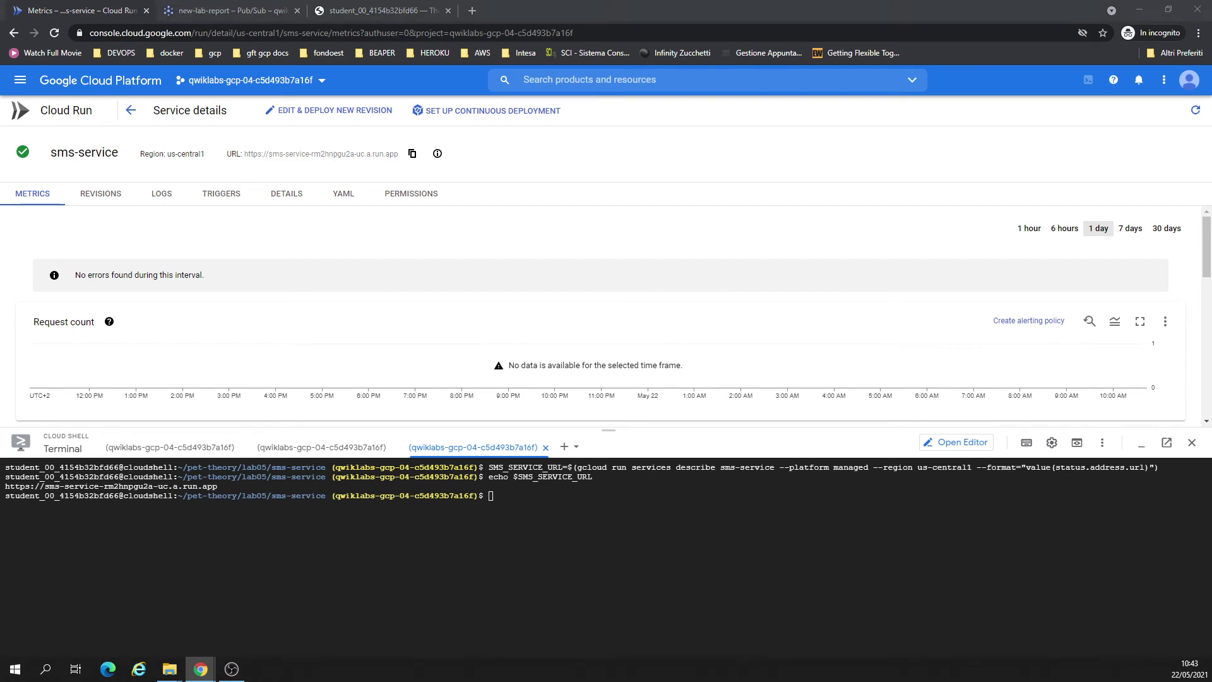
Create the sms-service-sub Pub/Sub subscription on topic new-lab-report, pushing to $SMS_SERVICE_URL with the pubsub-cloud-run-invoker service account.
{"action": "left_click", "coordinate": [218, 589]}
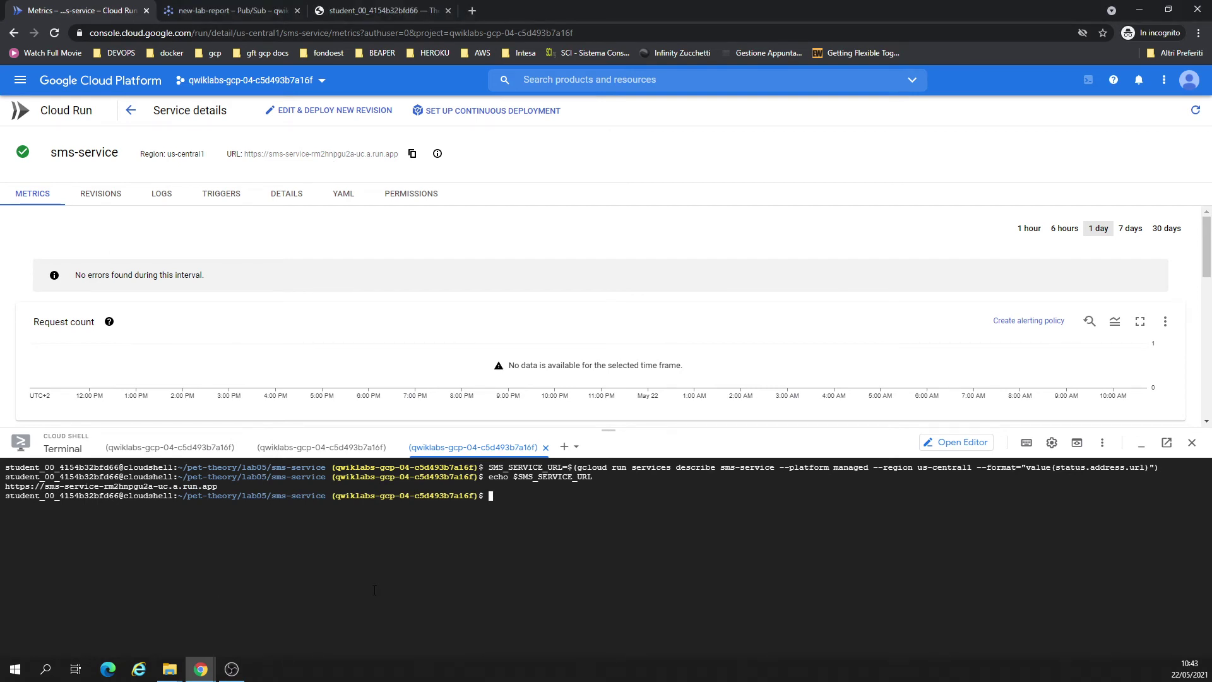
{"action": "type", "text": "gcloud pubsub subscriptions create sms-service-sub --topic new-lab-report --push-endpoint=$SMS_SERVICE_URL --push-auth-service-account=pubsub-cloud-run-invoker@$GOOGLE_CLOUD_PROJECT.iam.gserviceaccount.com"}
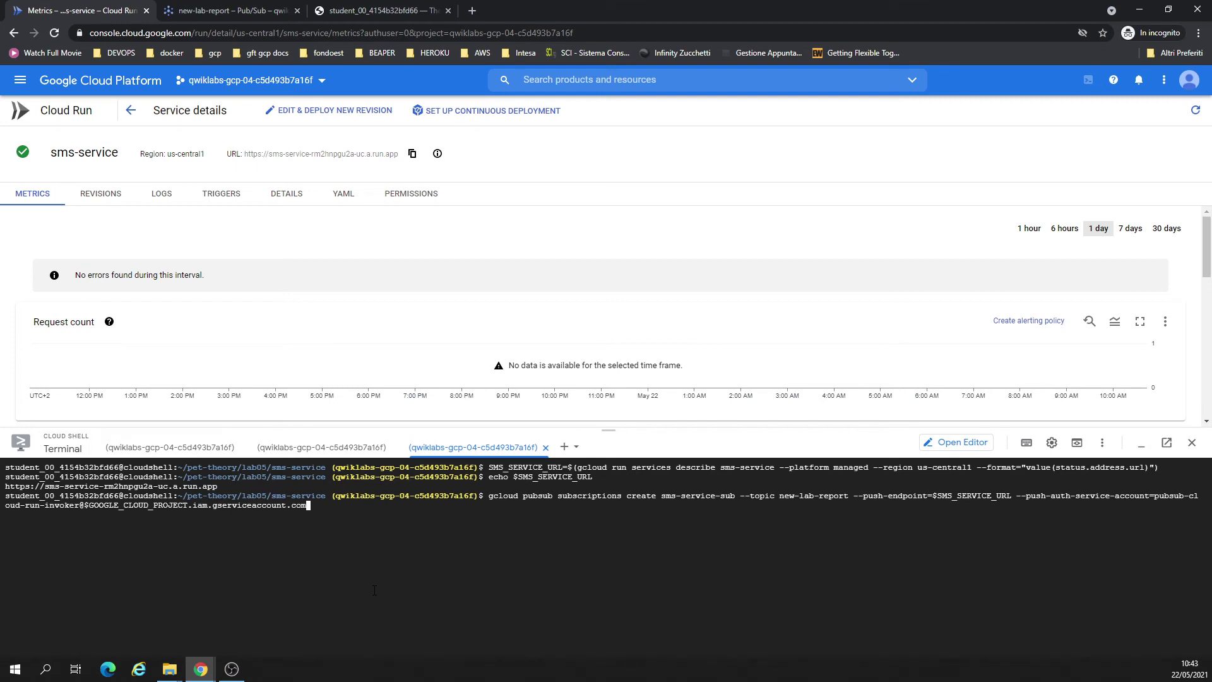
{"action": "key", "text": "Return"}
Refresh the new-lab-report topic page and check its subscriptions list.
{"action": "key", "text": "ctrl+Tab"}
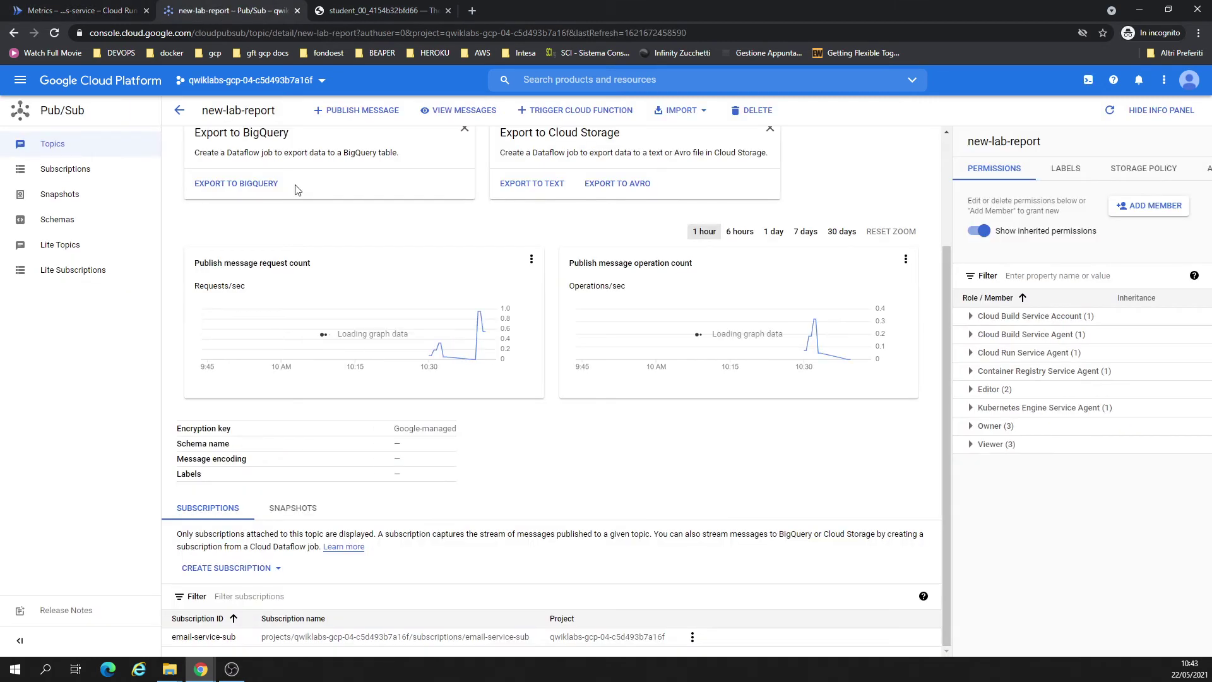
{"action": "left_click", "coordinate": [1111, 111]}
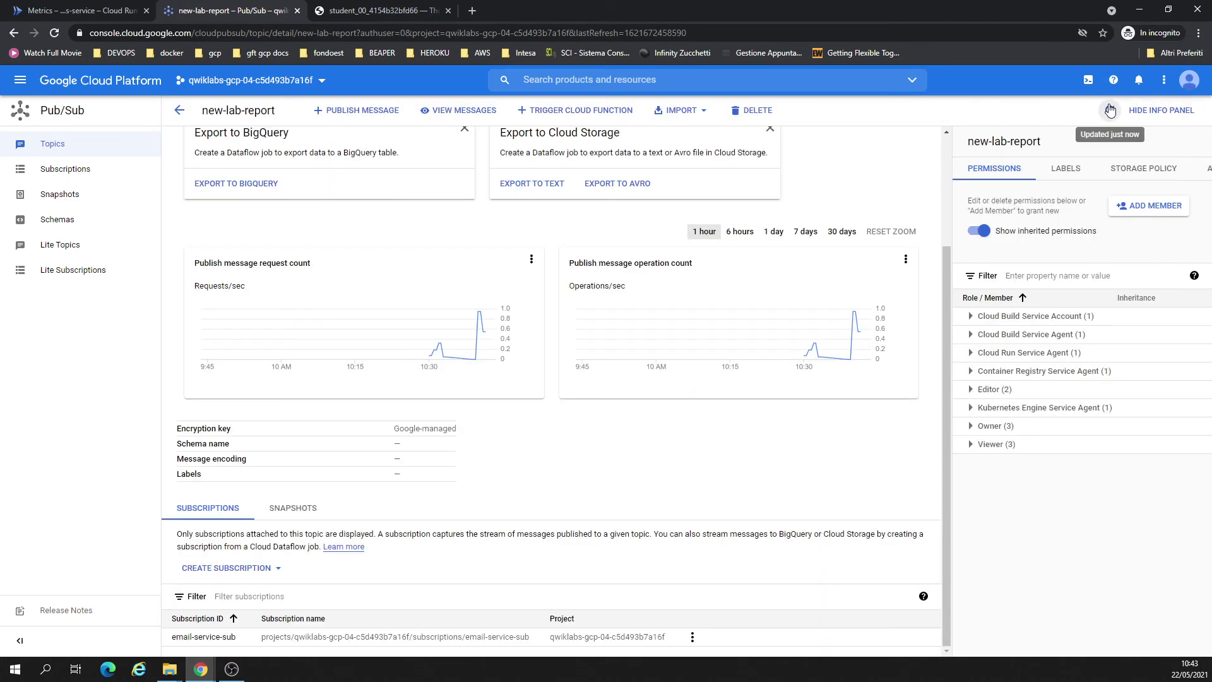
{"action": "left_click", "coordinate": [1111, 110]}
{"action": "scroll", "coordinate": [343, 599], "scroll_direction": "down", "scroll_amount": 2}
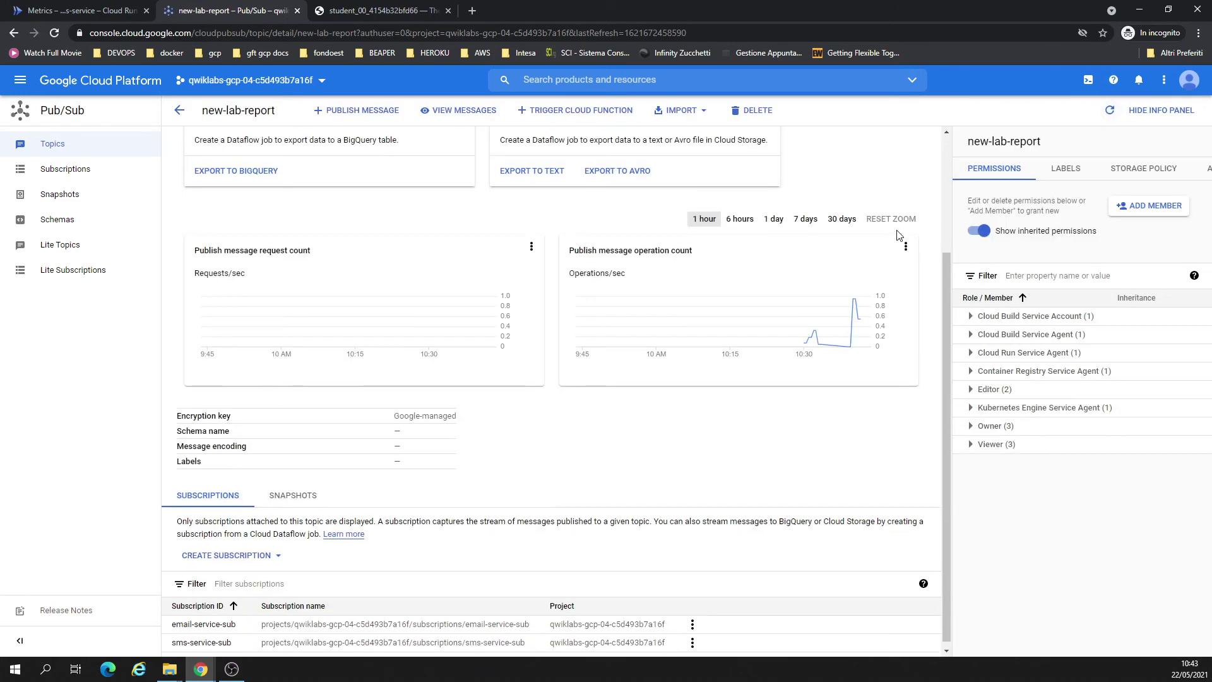
Run post-reports.sh five times in the lab-service terminal session to post test lab reports.
{"action": "left_click", "coordinate": [70, 5]}
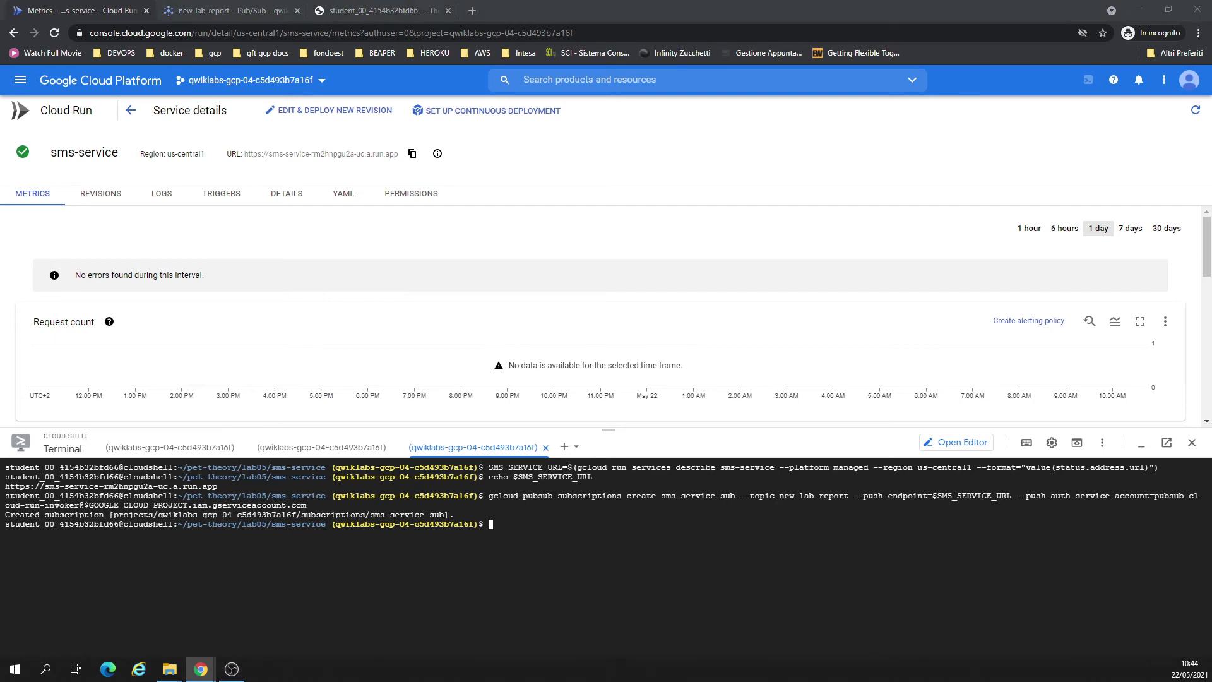
{"action": "left_click", "coordinate": [180, 447]}
{"action": "key", "text": "Up"}
{"action": "key", "text": "Return"}
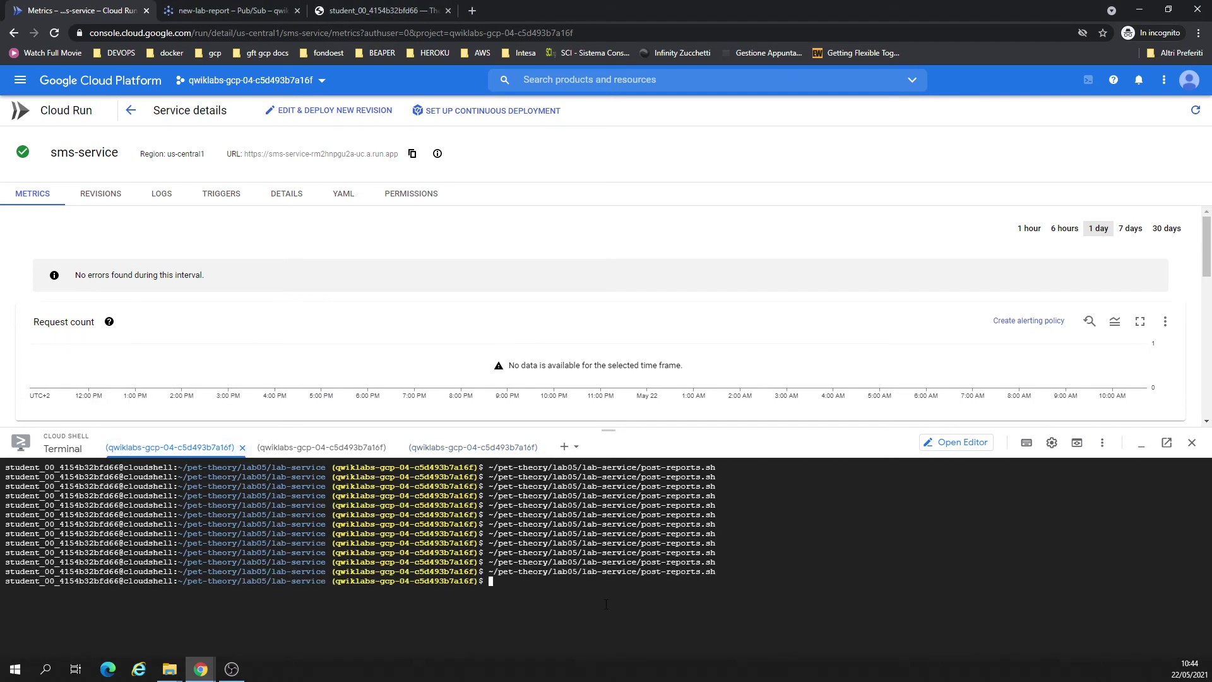
{"action": "key", "text": "Up"}
{"action": "key", "text": "Return"}
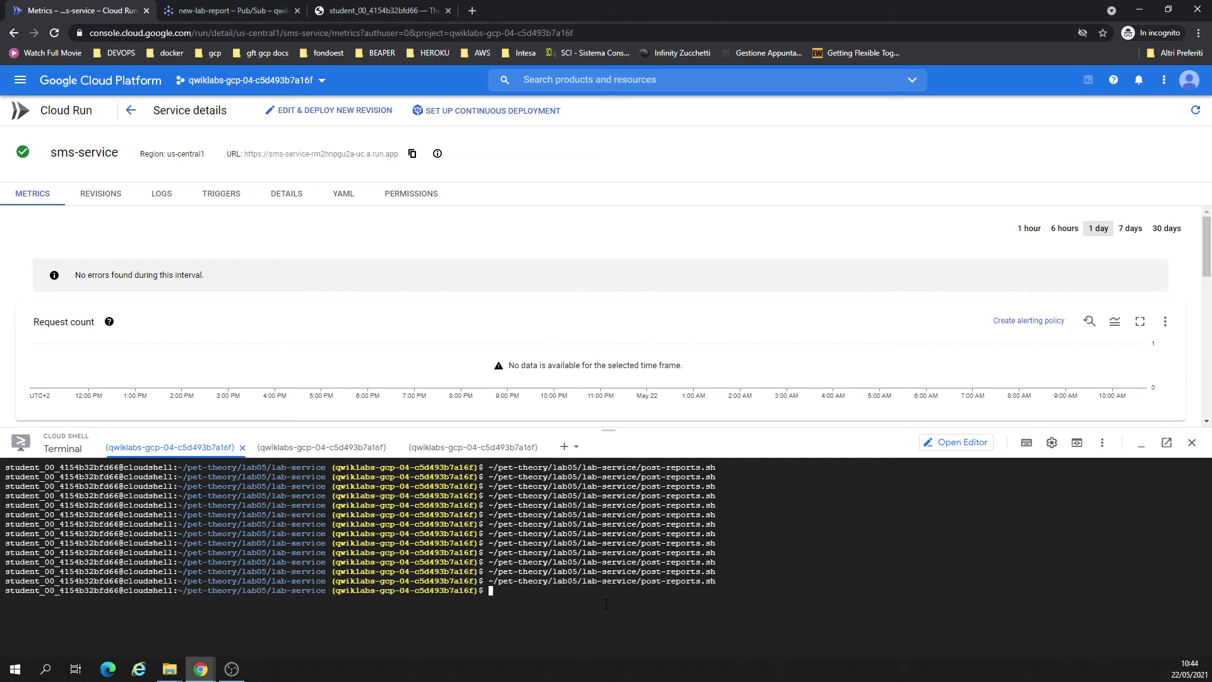
{"action": "key", "text": "Up"}
{"action": "key", "text": "Return"}
{"action": "key", "text": "Up"}
{"action": "key", "text": "Return"}
{"action": "key", "text": "Up"}
{"action": "key", "text": "Return"}
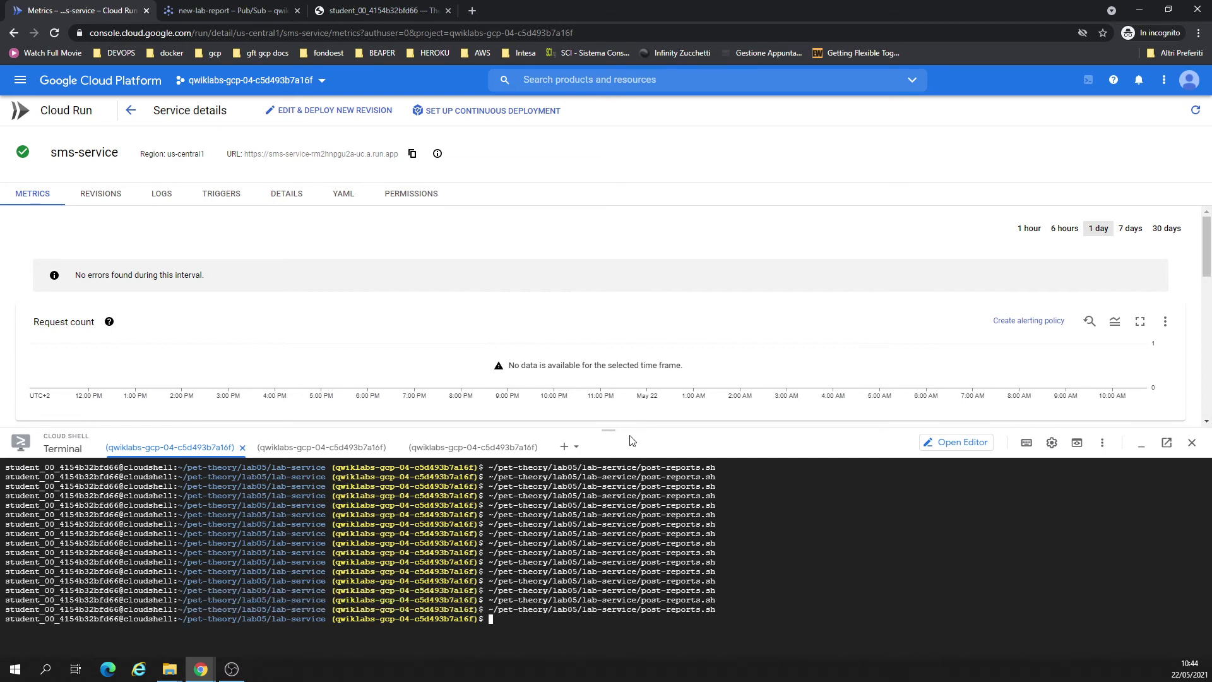
Check the sms-service logs and switch back to the sms-service terminal session.
{"action": "left_click", "coordinate": [161, 194]}
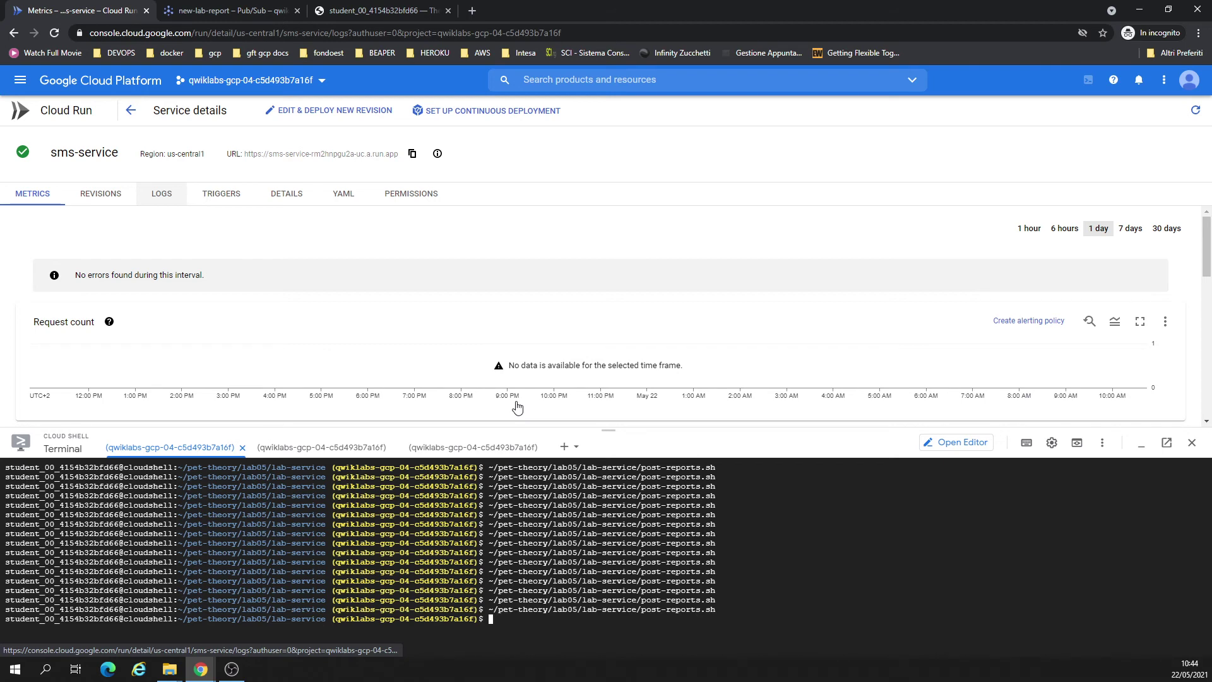
{"action": "left_click", "coordinate": [494, 452]}
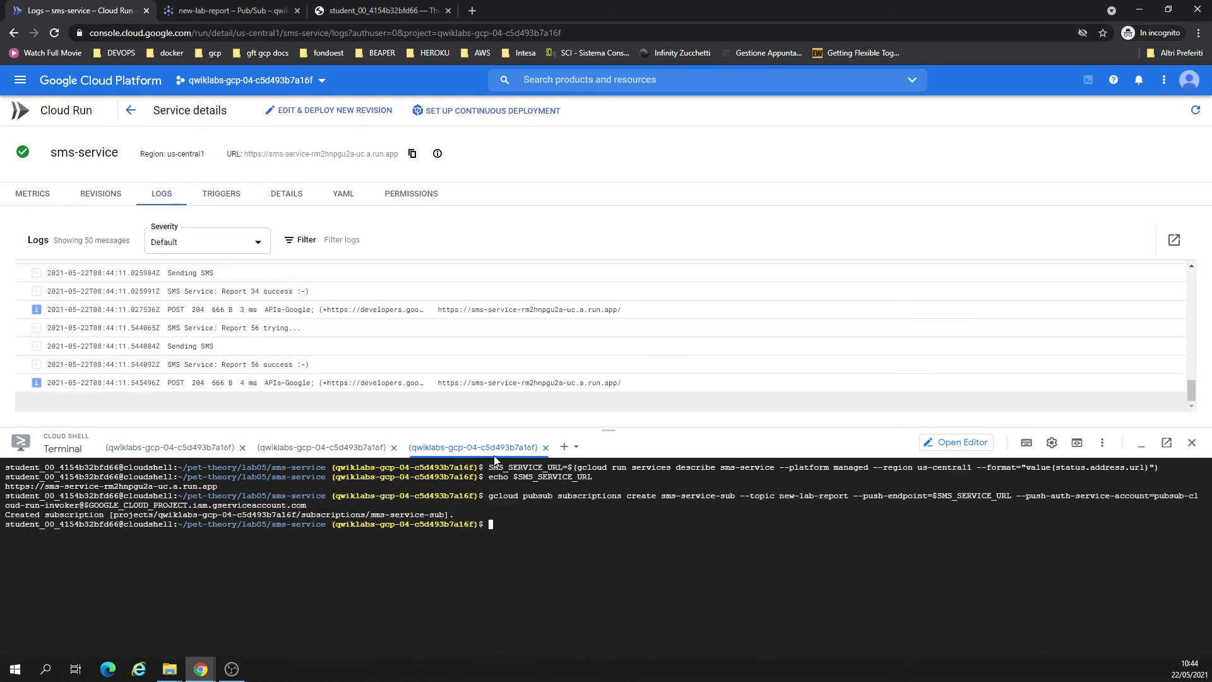
Open post-reports.sh from the lab-service folder in the code editor and examine its curl requests.
{"action": "left_click", "coordinate": [356, 9]}
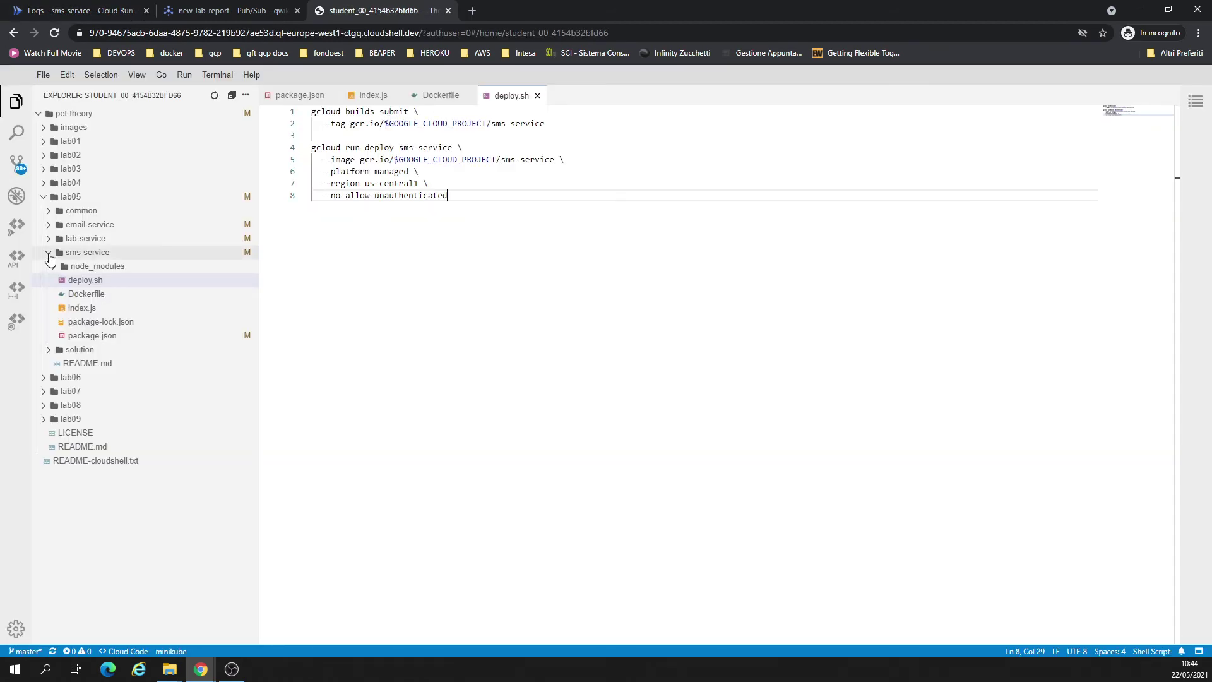
{"action": "left_click", "coordinate": [49, 253]}
{"action": "left_click", "coordinate": [58, 238]}
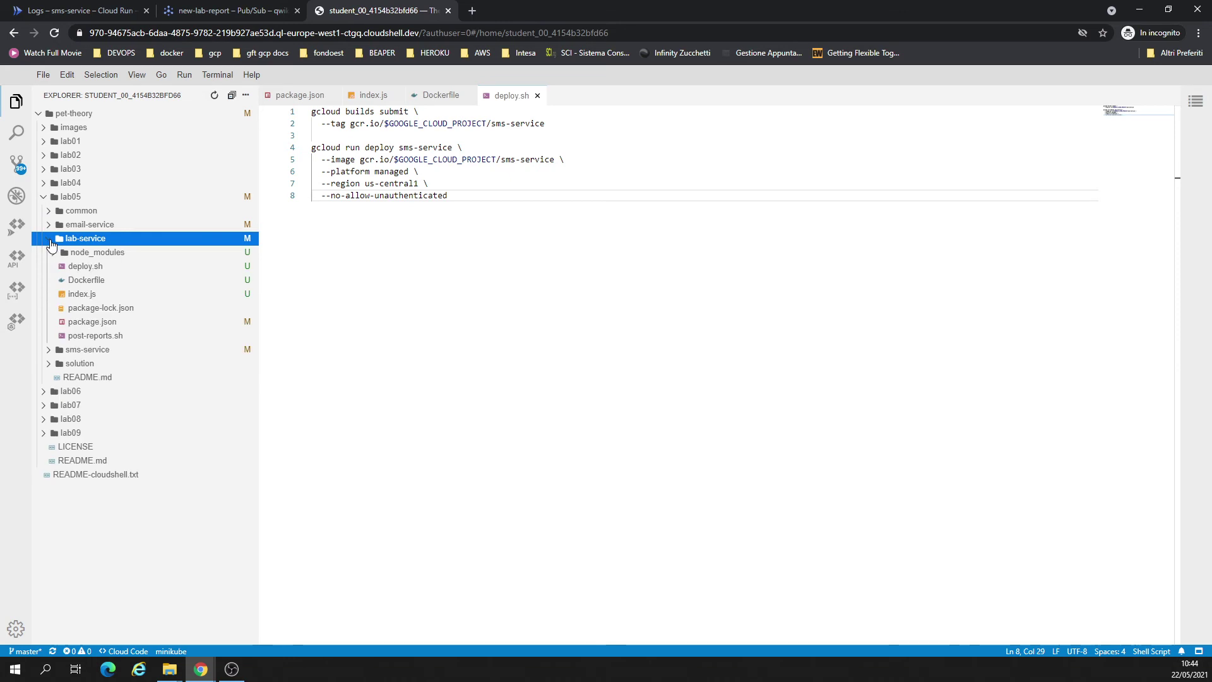
{"action": "left_click", "coordinate": [101, 343]}
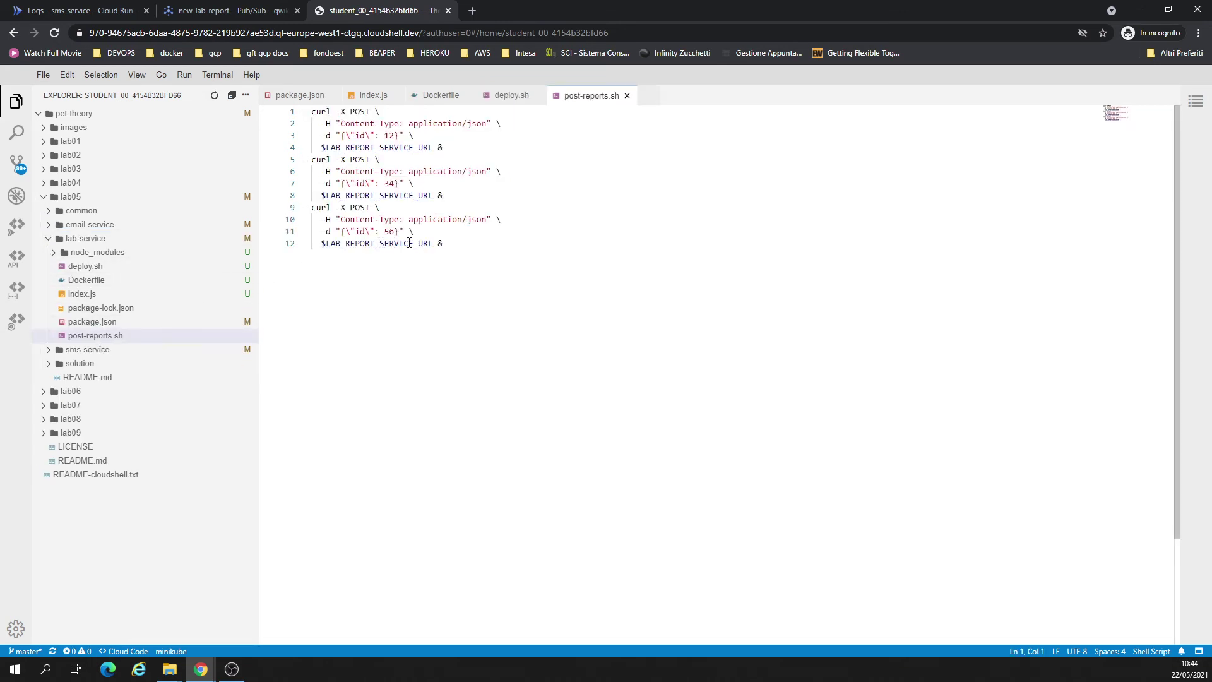
{"action": "left_click", "coordinate": [331, 243]}
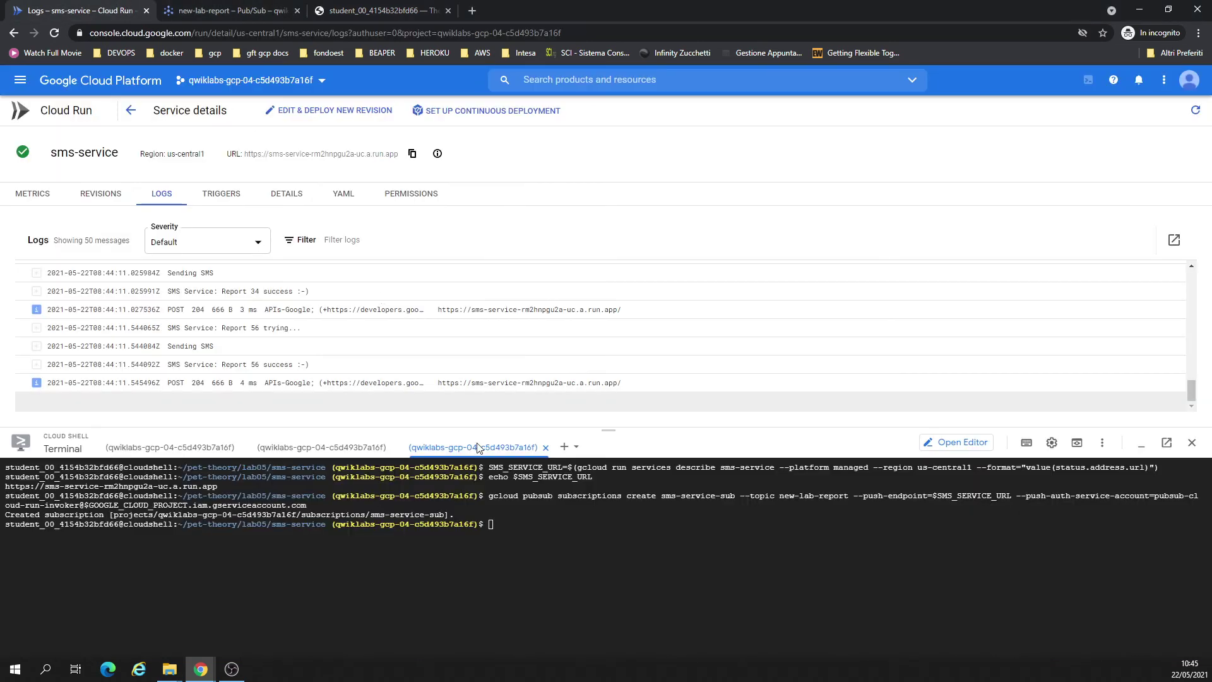
Print the LAB_REPORT_SERVICE_URL variable in the sms-service terminal session.
{"action": "left_click", "coordinate": [555, 558]}
{"action": "type", "text": "echo $LAB_REPORT_SERVICE_URL"}
{"action": "key", "text": "Return"}
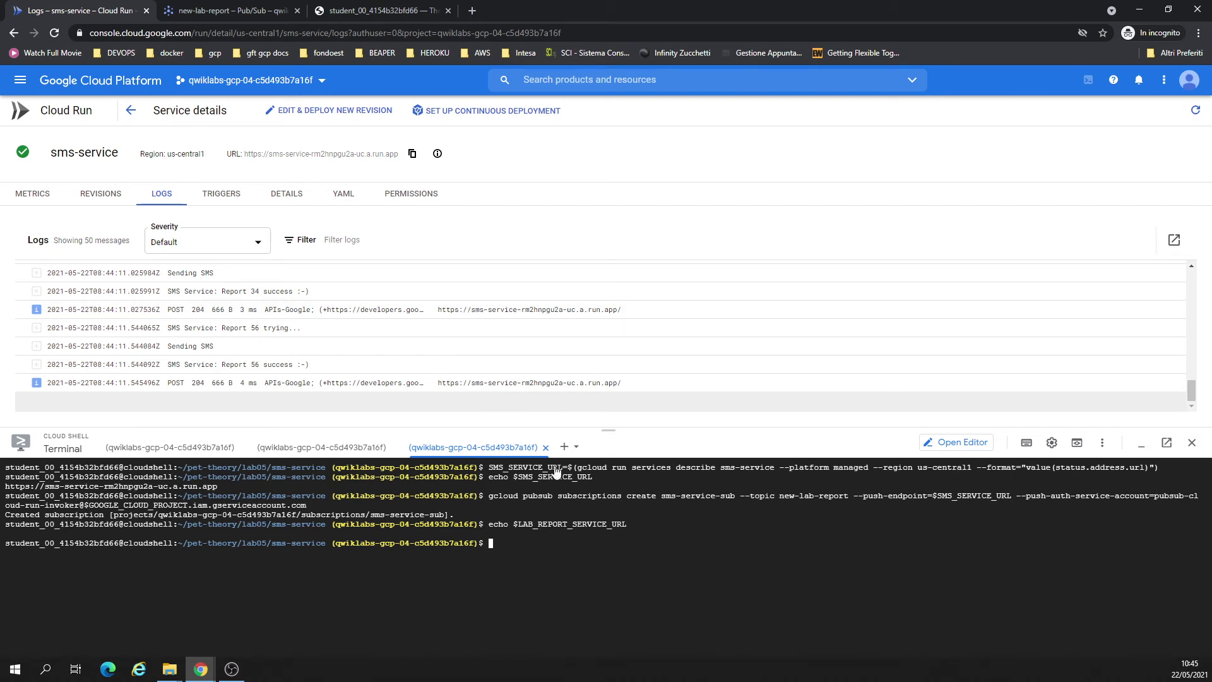
Point the third curl request in post-reports.sh (id 56) to SMS_SERVICE_URL and save the file.
{"action": "left_click_drag", "start_coordinate": [593, 477], "coordinate": [523, 476]}
{"action": "left_click", "coordinate": [335, 8]}
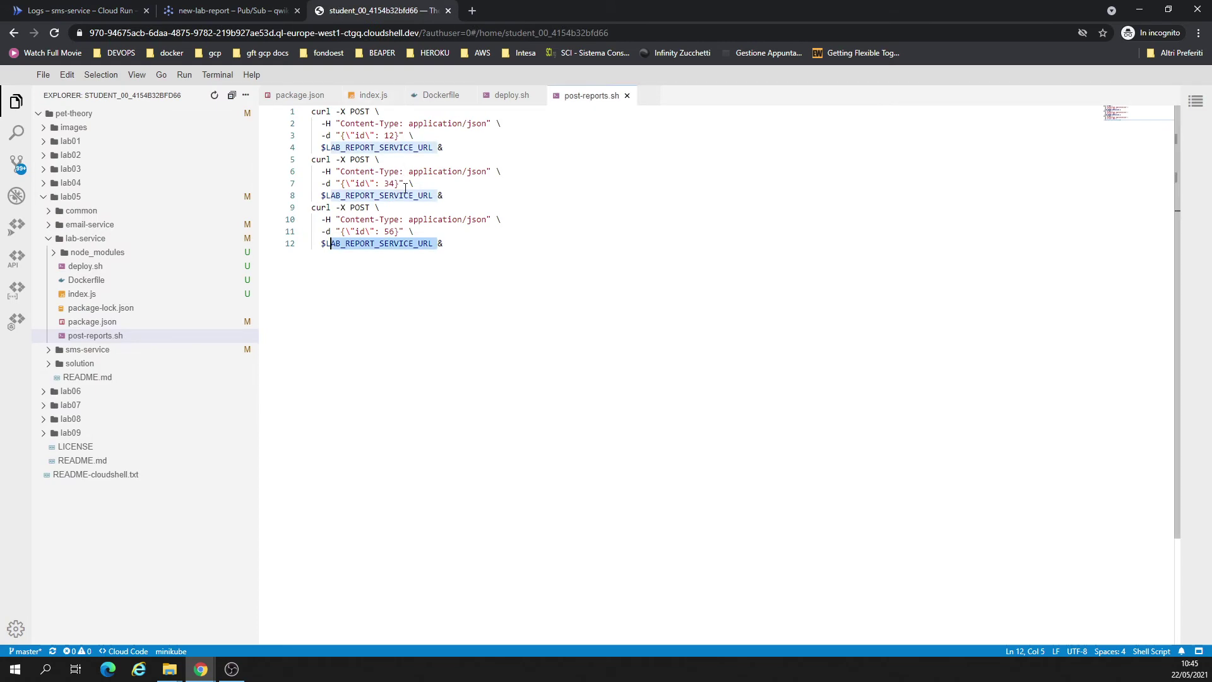
{"action": "key", "text": "BackSpace"}
{"action": "key", "text": "BackSpace"}
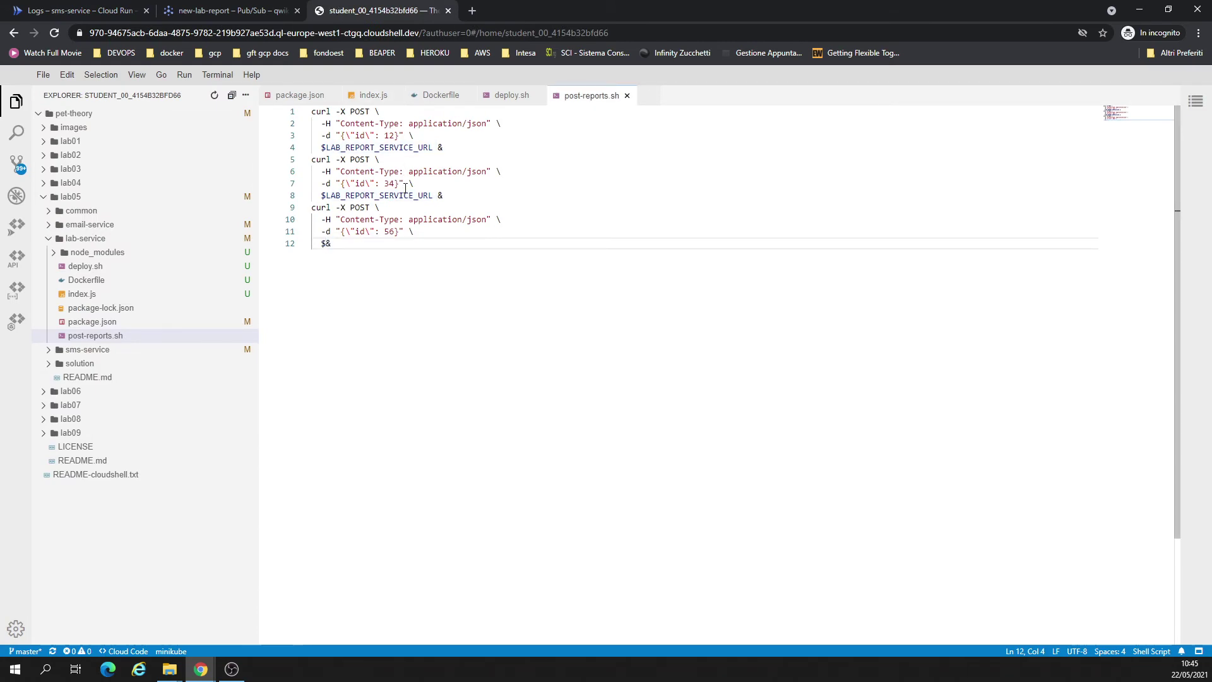
{"action": "type", "text": "SMS_SERVICE_URL"}
{"action": "key", "text": "ctrl+s"}
Print the EMAIL_SERVICE_URL variable in the email-service terminal session.
{"action": "key", "text": "ctrl+shift+Tab"}
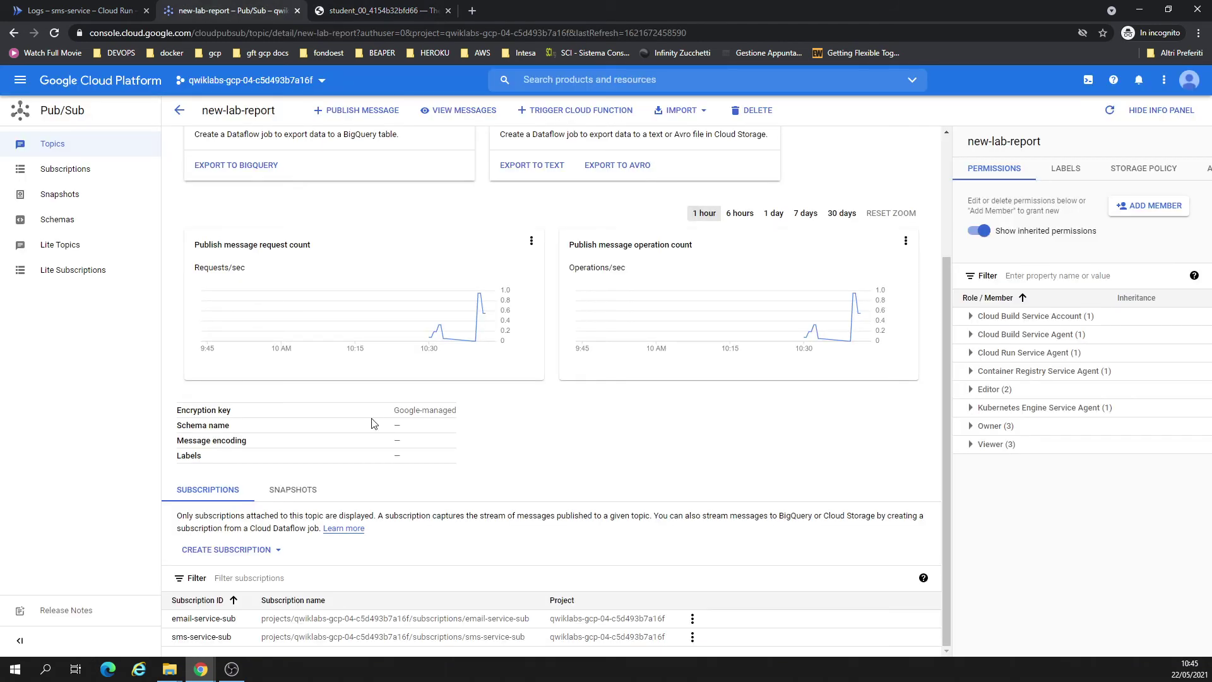
{"action": "key", "text": "ctrl+shift+Tab"}
{"action": "left_click", "coordinate": [357, 448]}
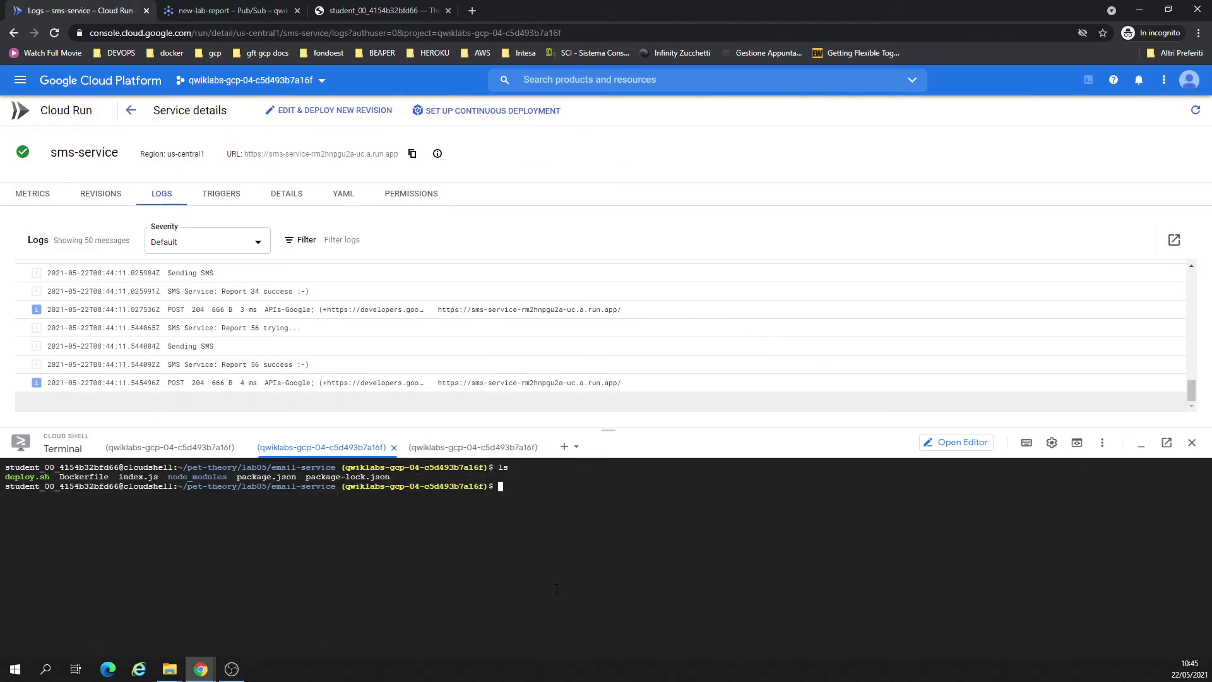
{"action": "key", "text": "Up"}
{"action": "key", "text": "Up"}
{"action": "key", "text": "Up"}
{"action": "key", "text": "Up"}
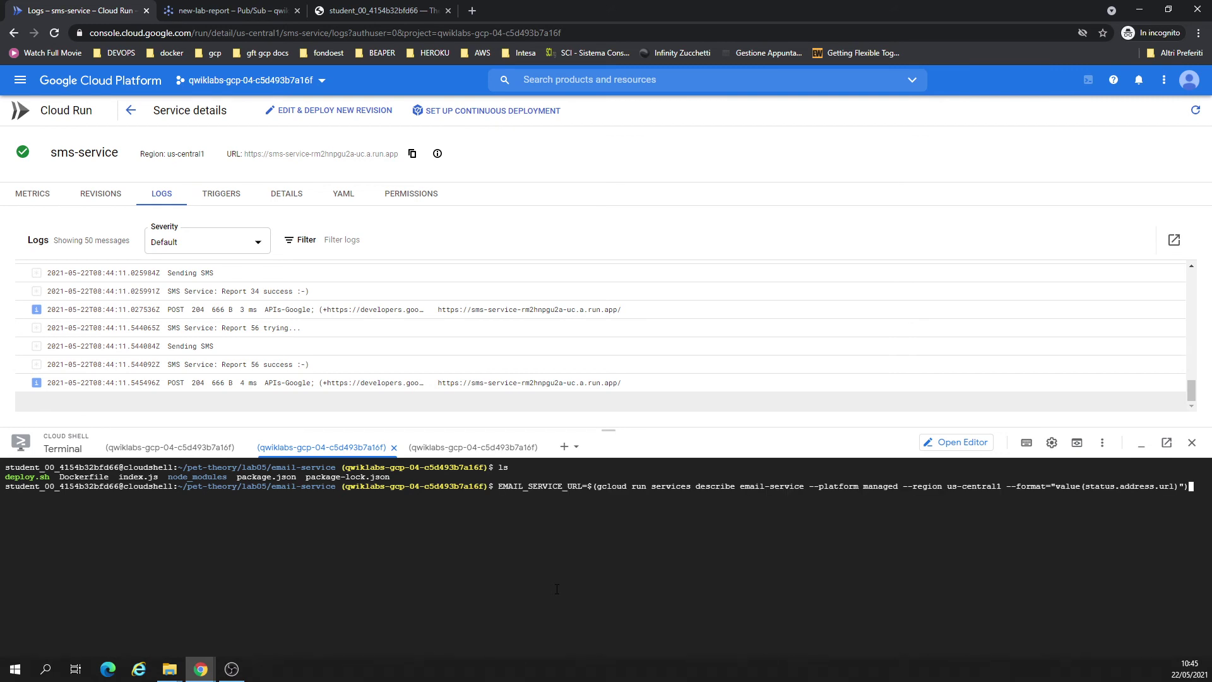
{"action": "key", "text": "Down"}
{"action": "key", "text": "Return"}
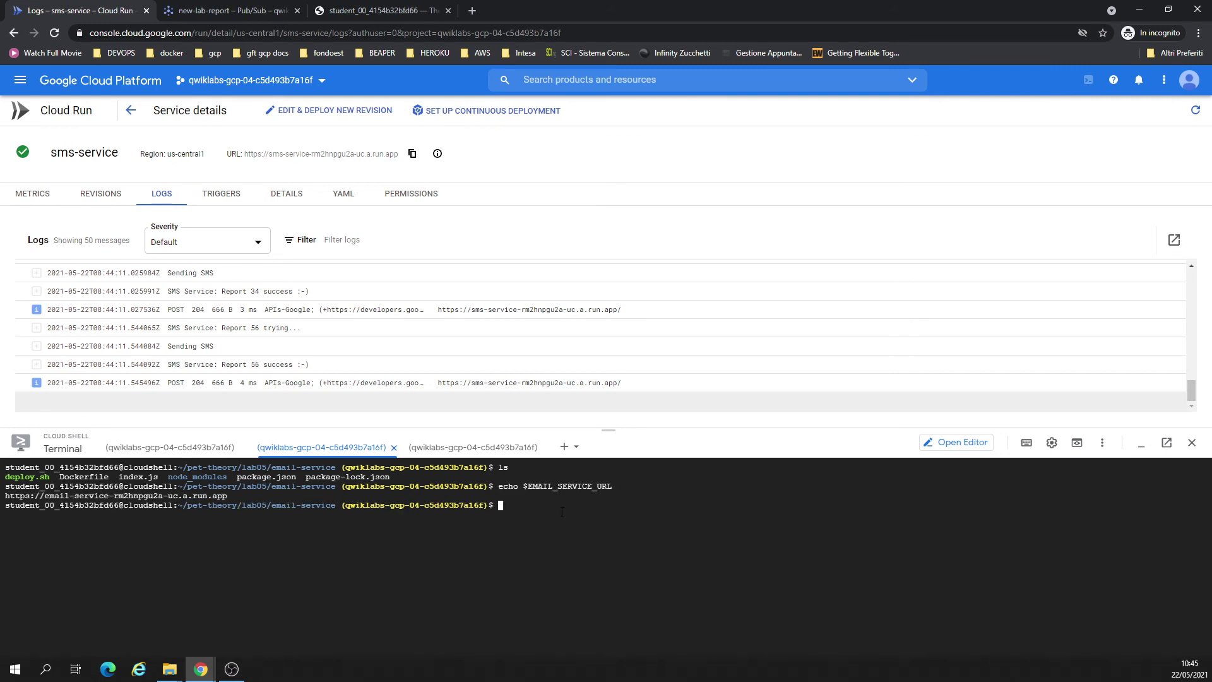
Point the second curl request in post-reports.sh (id 34) to EMAIL_SERVICE_URL.
{"action": "left_click_drag", "start_coordinate": [528, 486], "coordinate": [612, 486]}
{"action": "left_click", "coordinate": [378, 11]}
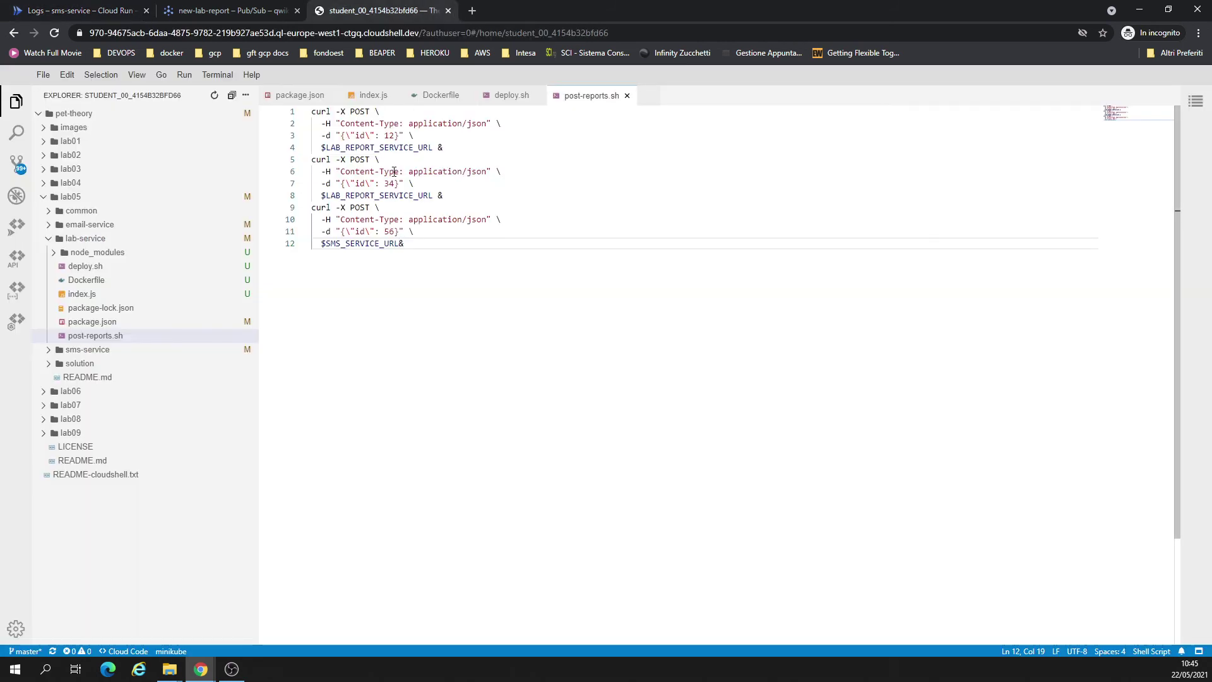
{"action": "double_click", "coordinate": [379, 196]}
{"action": "type", "text": "EMAIL_SERVICE_URL"}
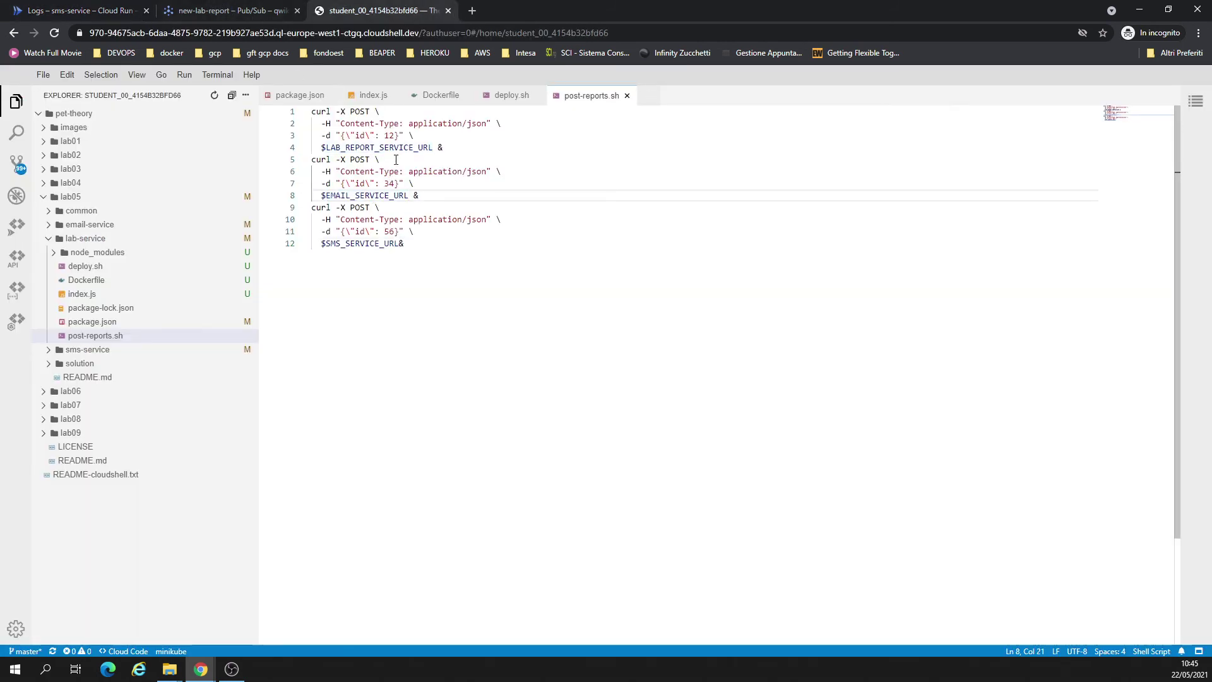
Duplicate the first curl request (id 12, LAB_REPORT_SERVICE_URL) at the beginning of post-reports.sh.
{"action": "left_click_drag", "start_coordinate": [450, 148], "coordinate": [313, 111]}
{"action": "key", "text": "ctrl+c"}
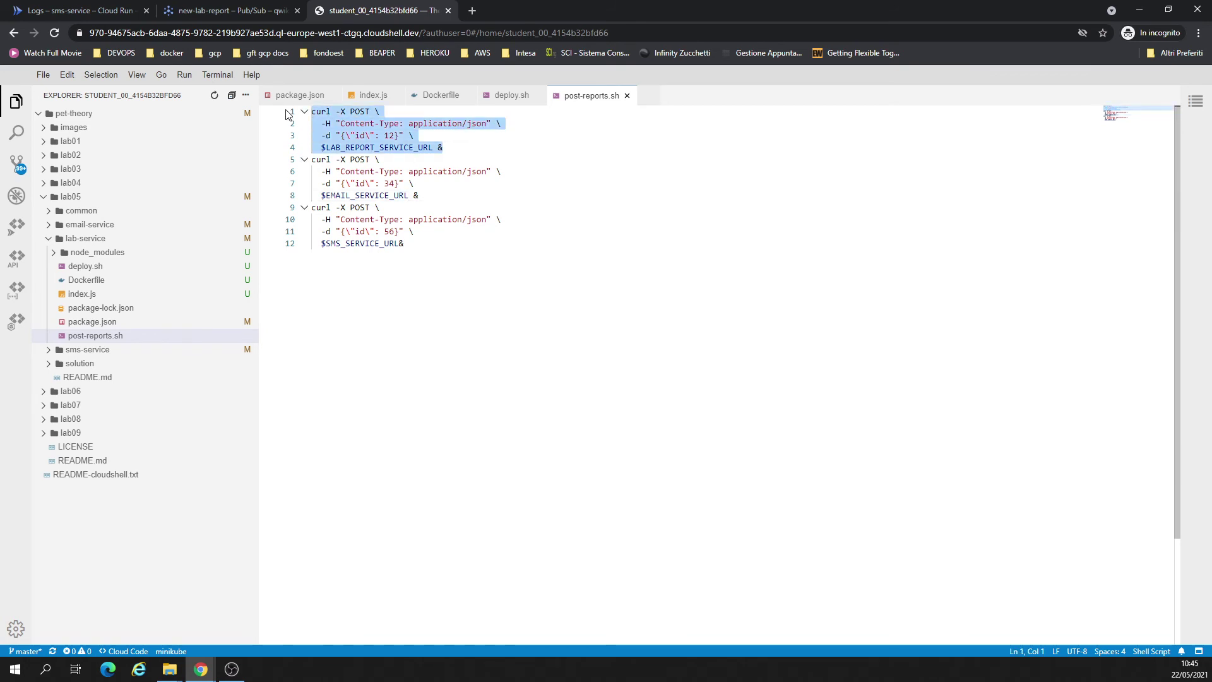
{"action": "left_click", "coordinate": [314, 111]}
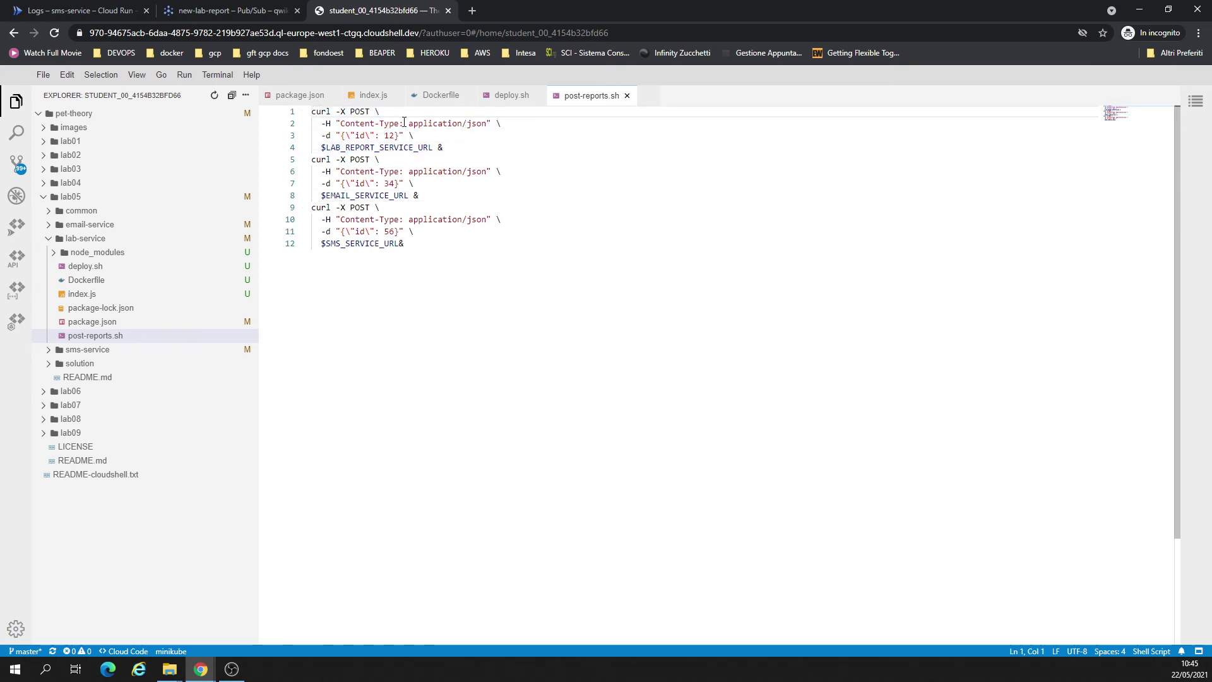
{"action": "key", "text": "ctrl+v"}
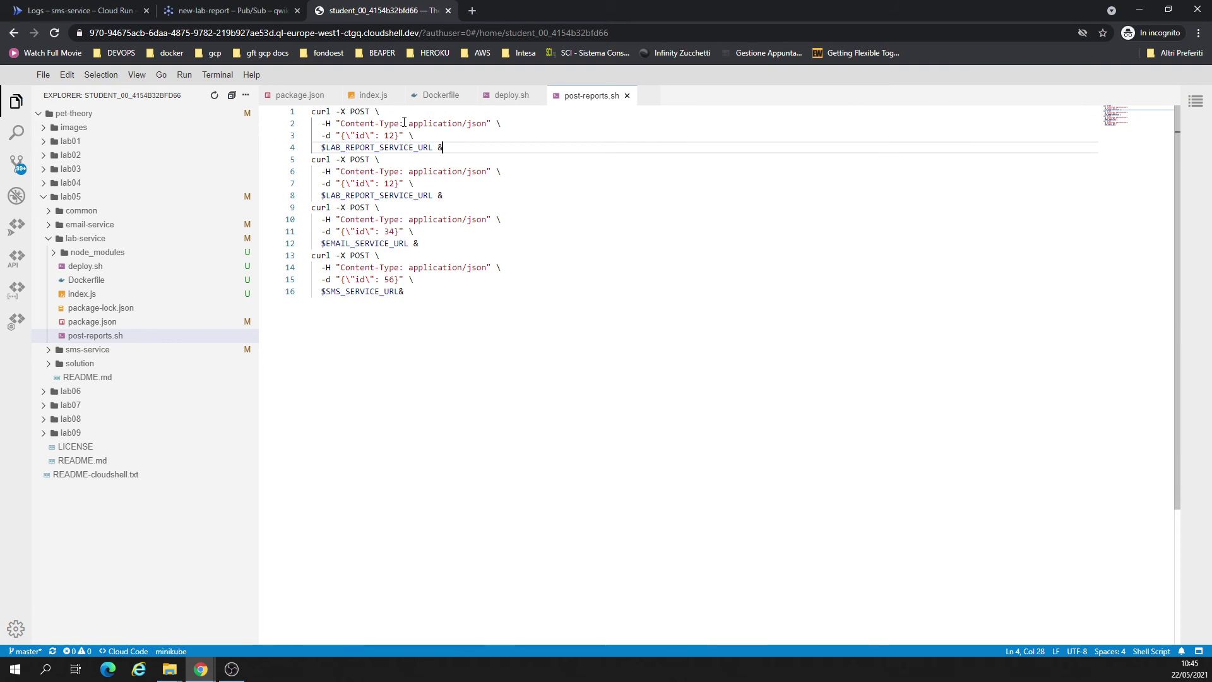
Clear the lab-service terminal session and print the LAB_REPORT_SERVICE_URL variable there.
{"action": "left_click", "coordinate": [124, 10]}
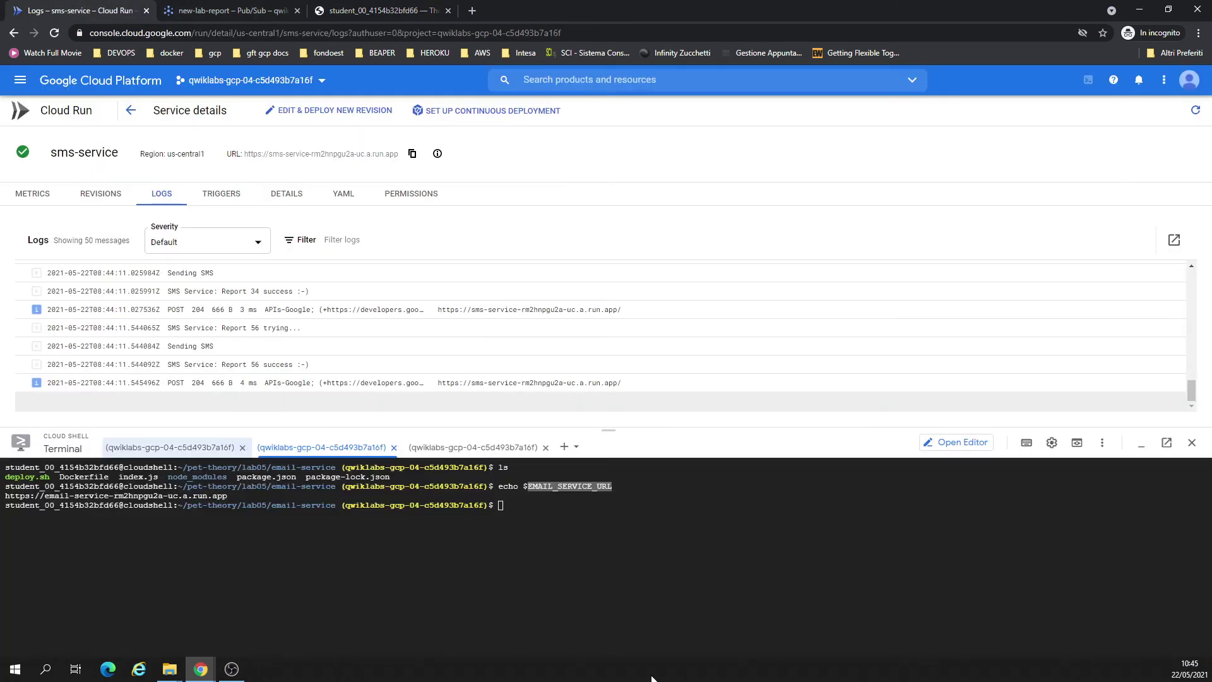
{"action": "left_click", "coordinate": [187, 448]}
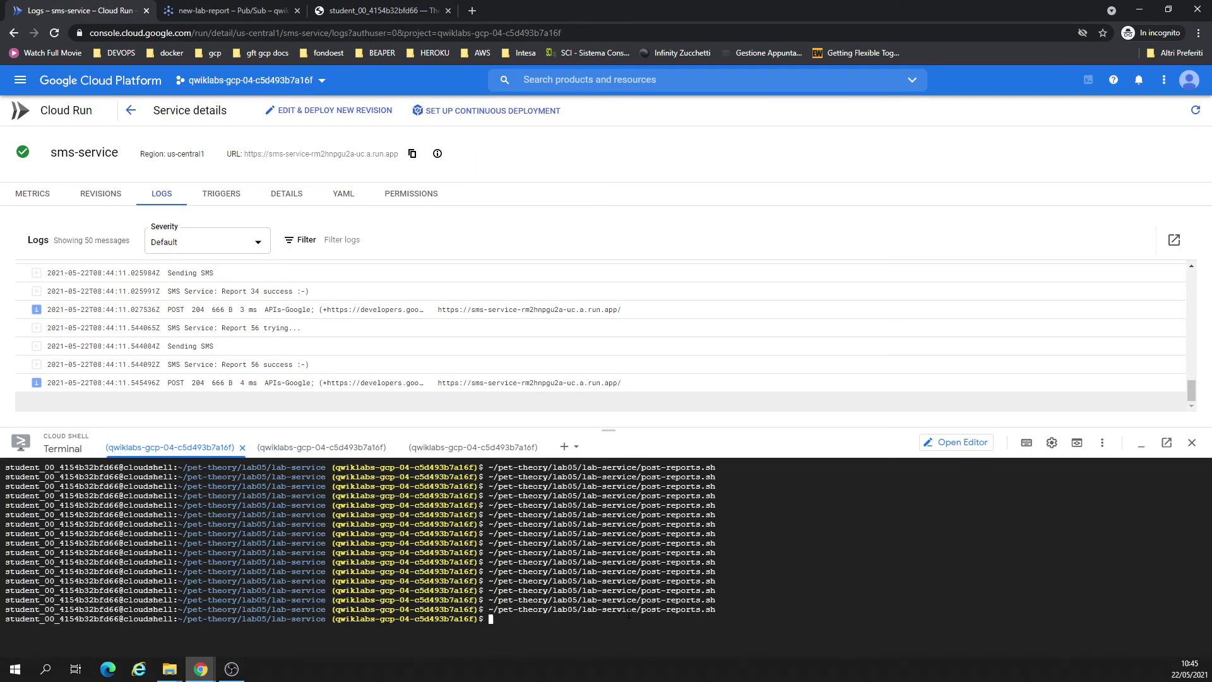
{"action": "key", "text": "ctrl+l"}
{"action": "key", "text": "Up"}
{"action": "key", "text": "Up"}
{"action": "key", "text": "Up"}
{"action": "key", "text": "Up"}
{"action": "key", "text": "Up"}
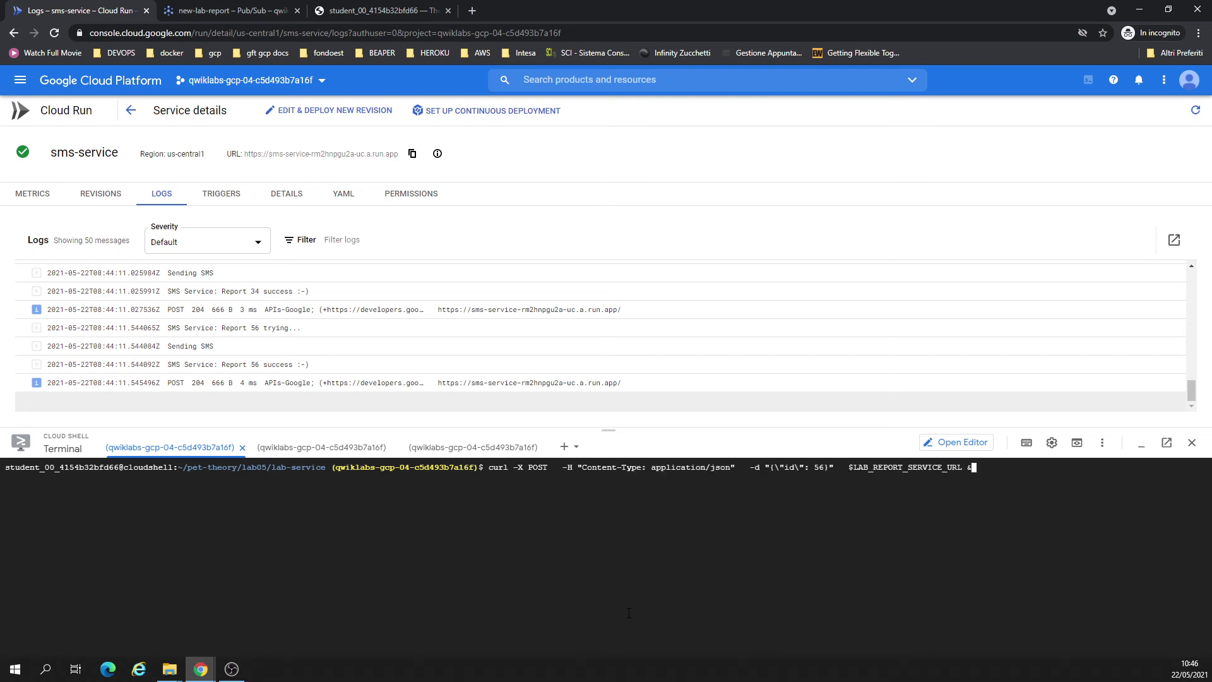
{"action": "key", "text": "Up"}
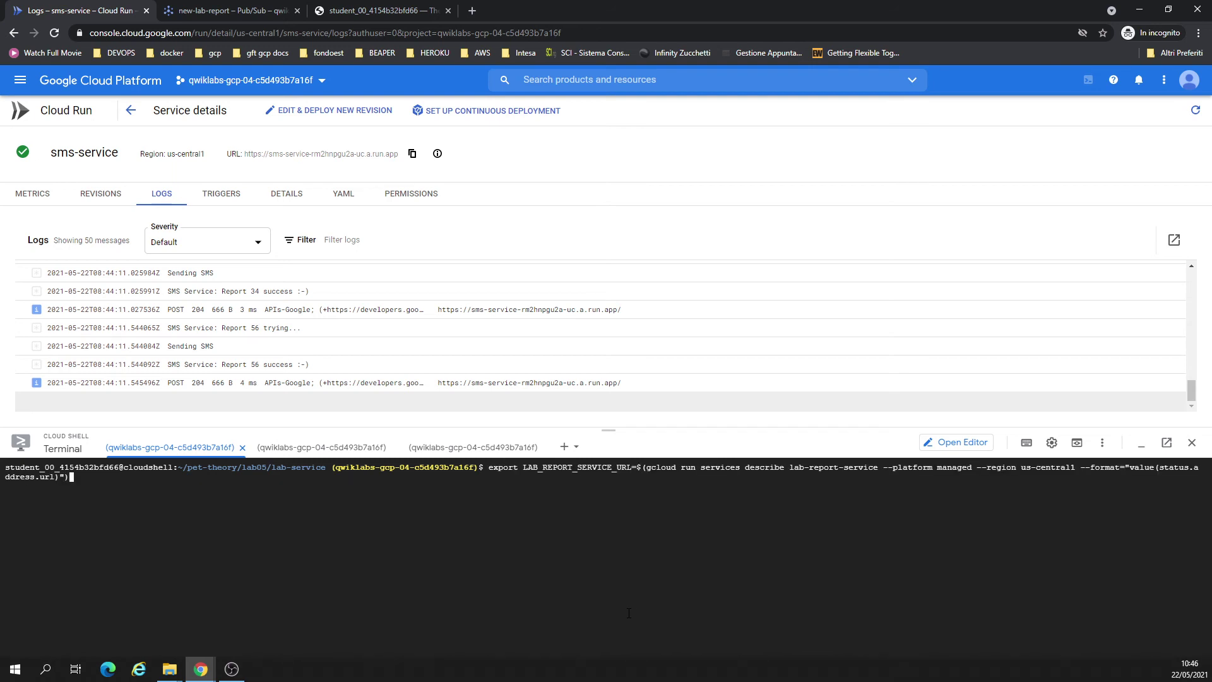
{"action": "key", "text": "Up"}
{"action": "key", "text": "Return"}
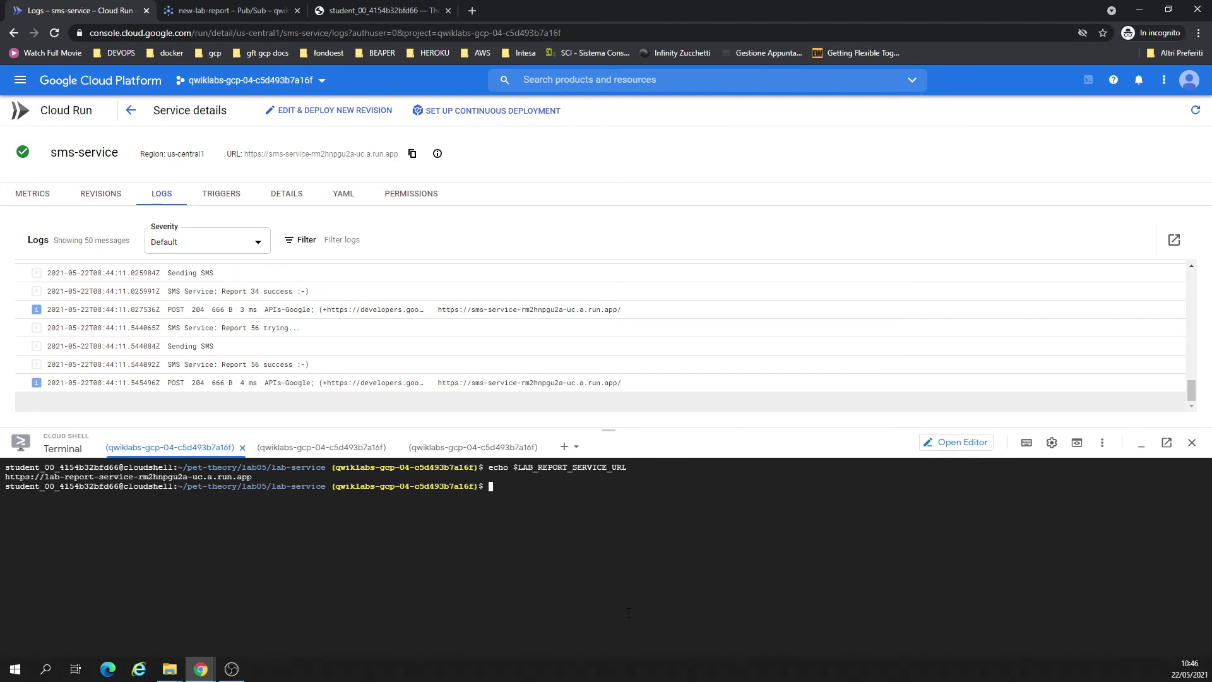
Compare the printed LAB_REPORT_SERVICE_URL variable name with the one in the first request of post-reports.sh.
{"action": "left_click_drag", "start_coordinate": [627, 467], "coordinate": [519, 467]}
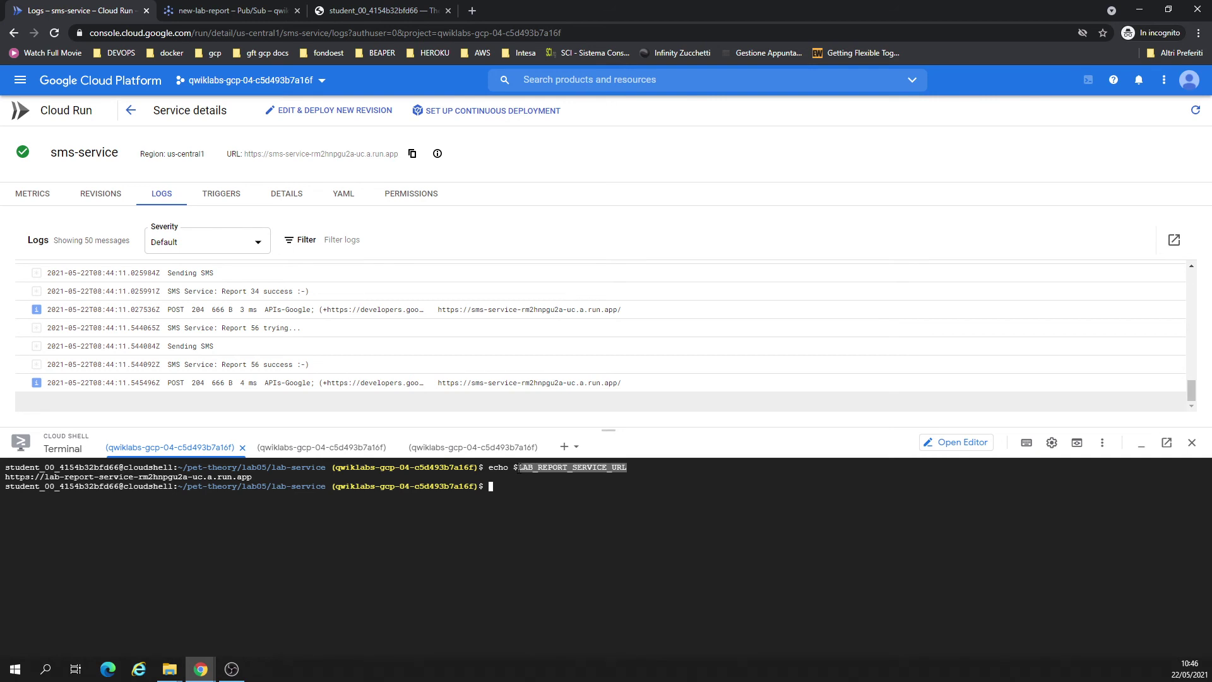
{"action": "key", "text": "ctrl+c"}
{"action": "left_click", "coordinate": [368, 8]}
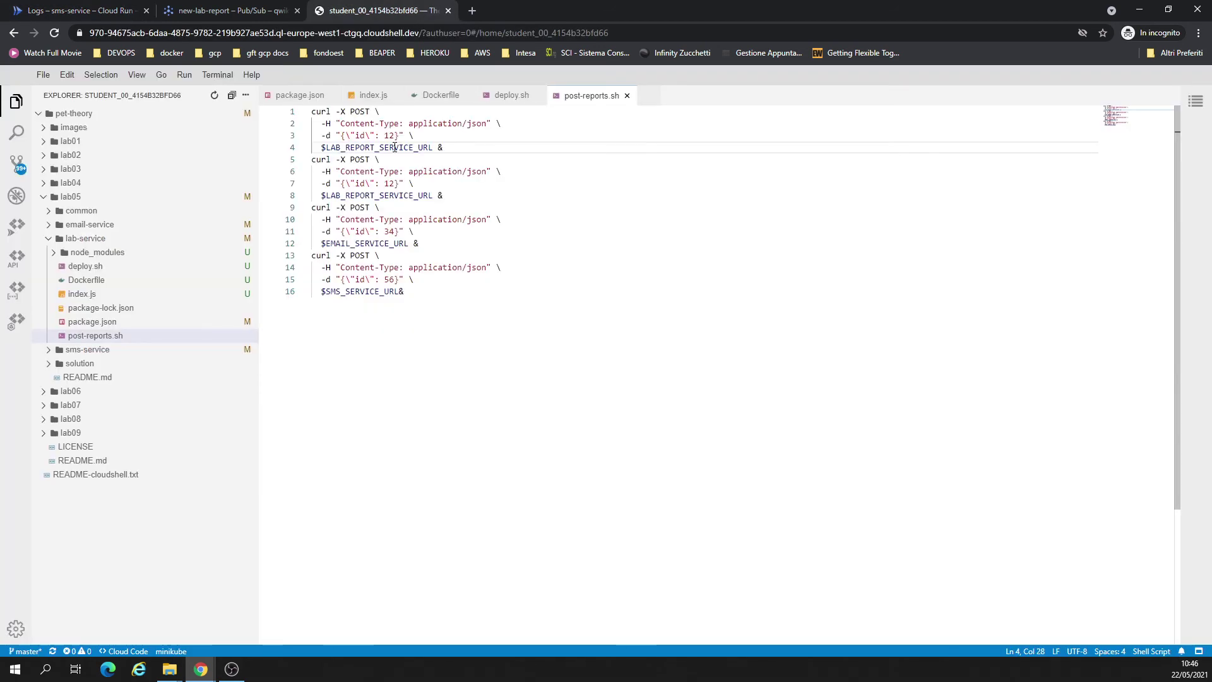
{"action": "double_click", "coordinate": [378, 147]}
{"action": "left_click", "coordinate": [515, 301]}
Clear the lab-service terminal session and run the edited ~/pet-theory/lab05/lab-service/post-reports.sh script.
{"action": "left_click", "coordinate": [95, 8]}
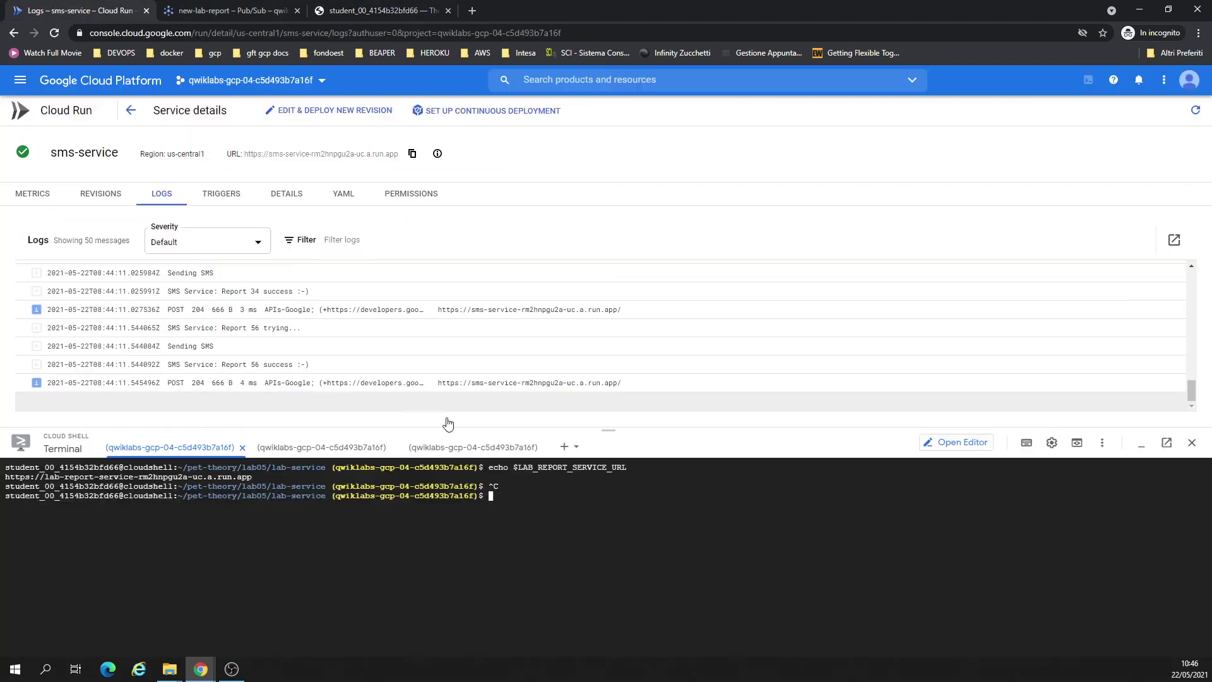
{"action": "key", "text": "ctrl+l"}
{"action": "key", "text": "Up"}
{"action": "key", "text": "Up"}
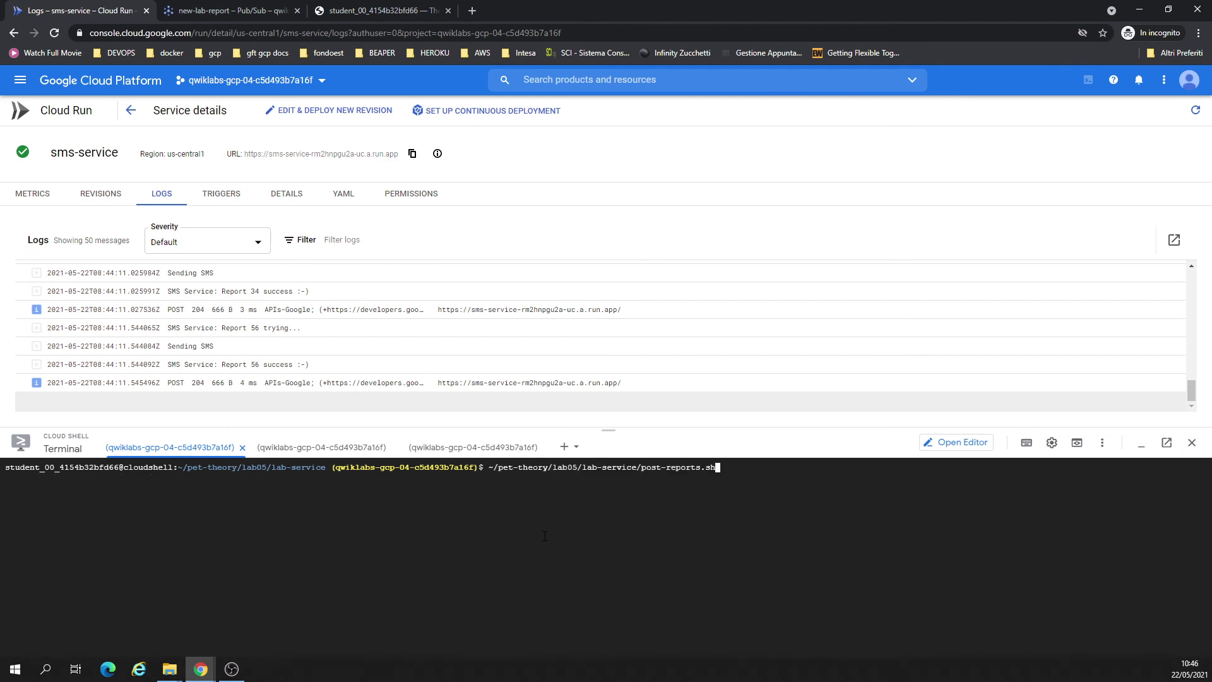
{"action": "key", "text": "Return"}
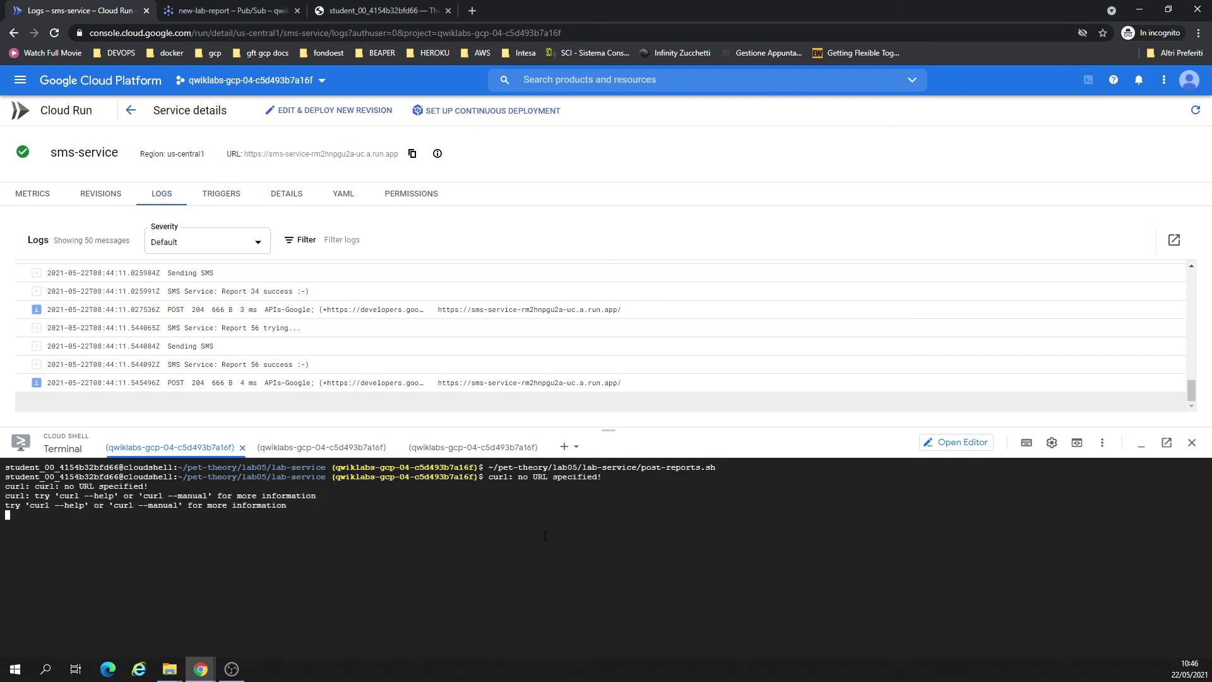
Copy the EMAIL_SERVICE_URL request (id 34) to the beginning of post-reports.sh on its own lines and save the file.
{"action": "left_click", "coordinate": [387, 7]}
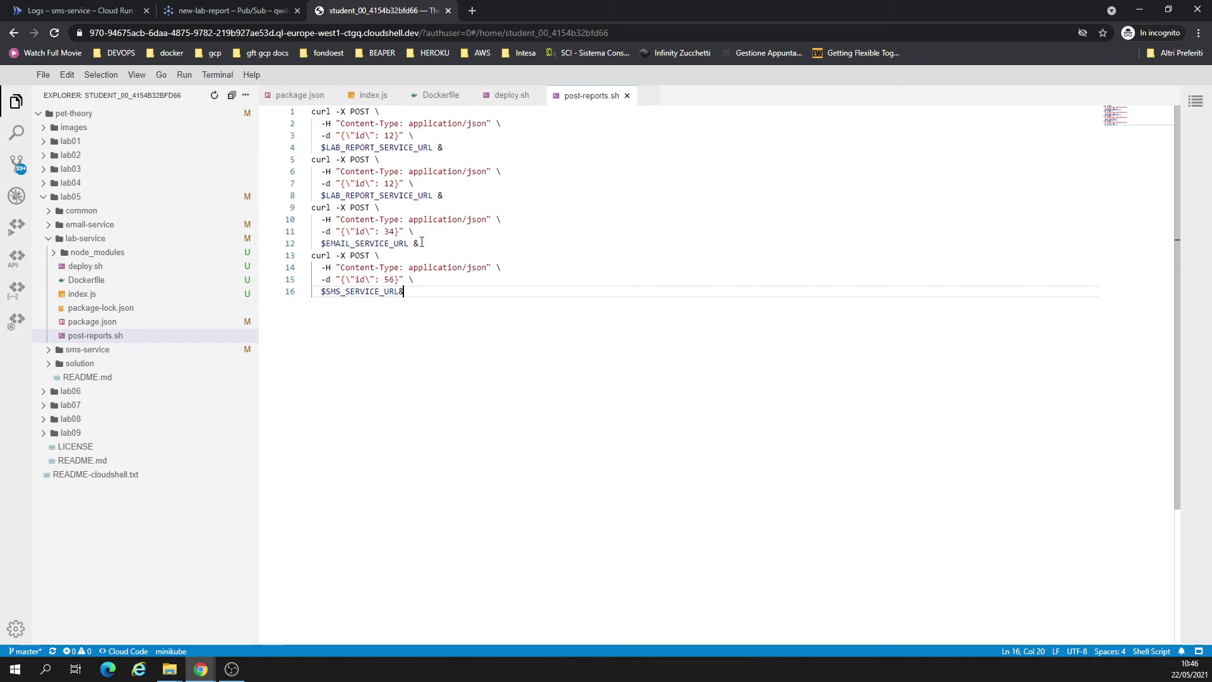
{"action": "left_click_drag", "start_coordinate": [421, 242], "coordinate": [304, 208]}
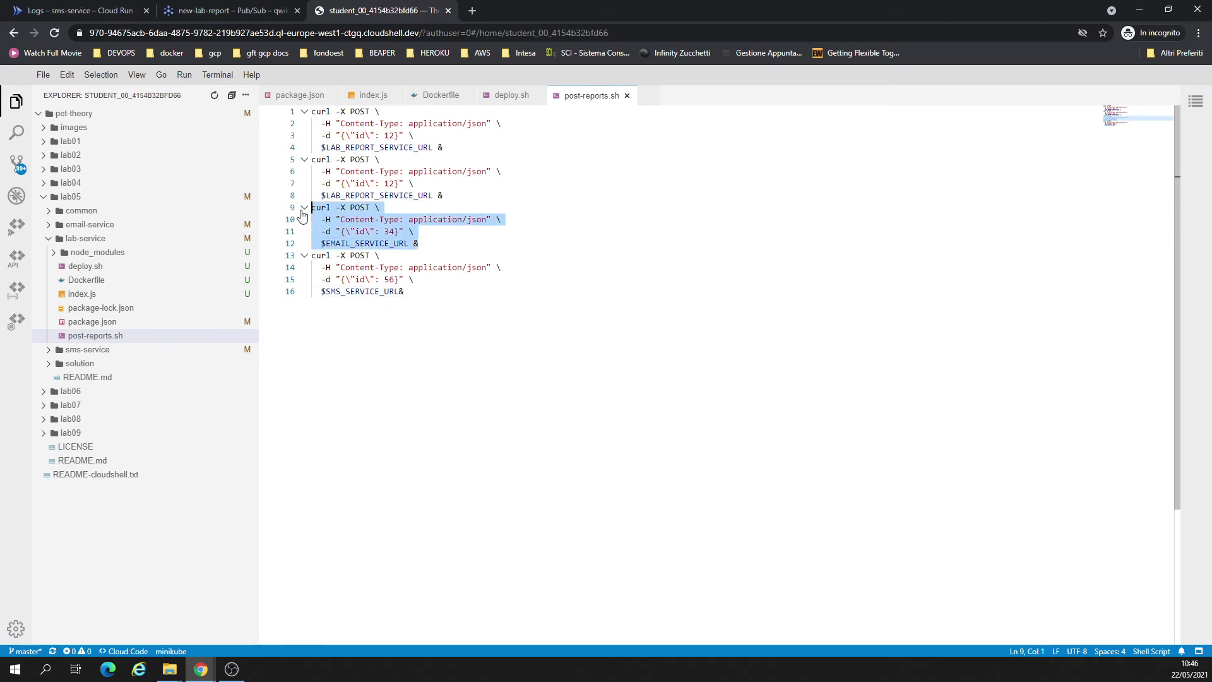
{"action": "key", "text": "ctrl+c"}
{"action": "left_click", "coordinate": [313, 112]}
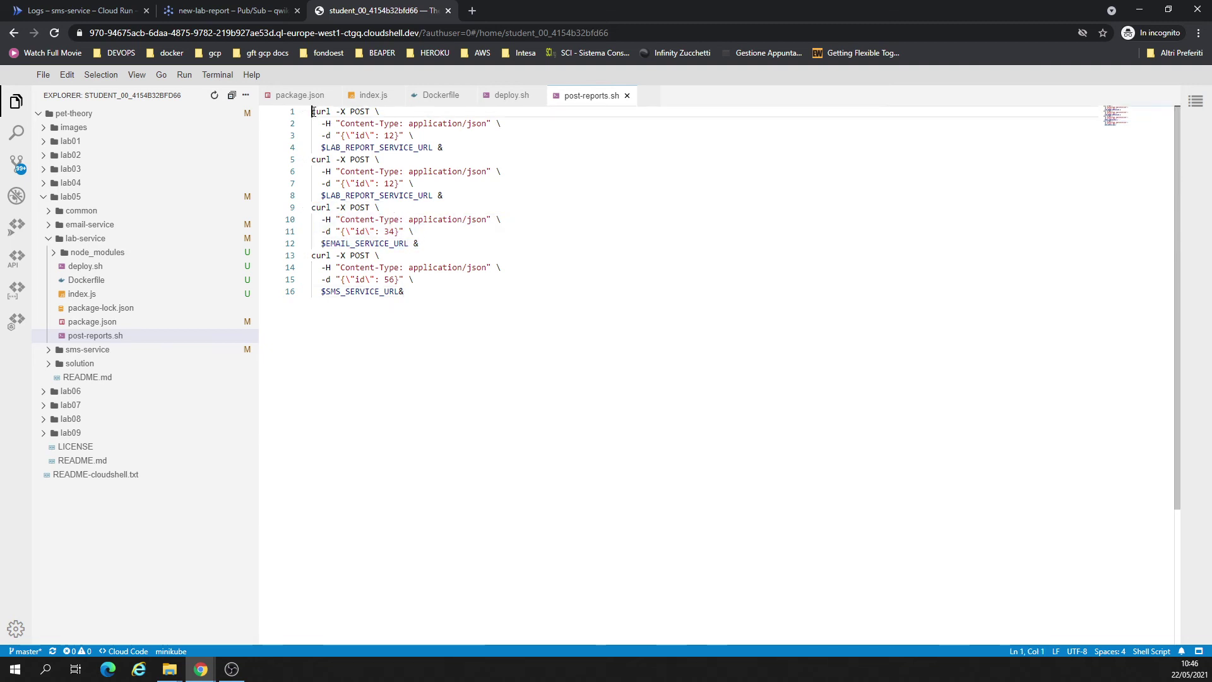
{"action": "key", "text": "ctrl+v"}
{"action": "key", "text": "Return"}
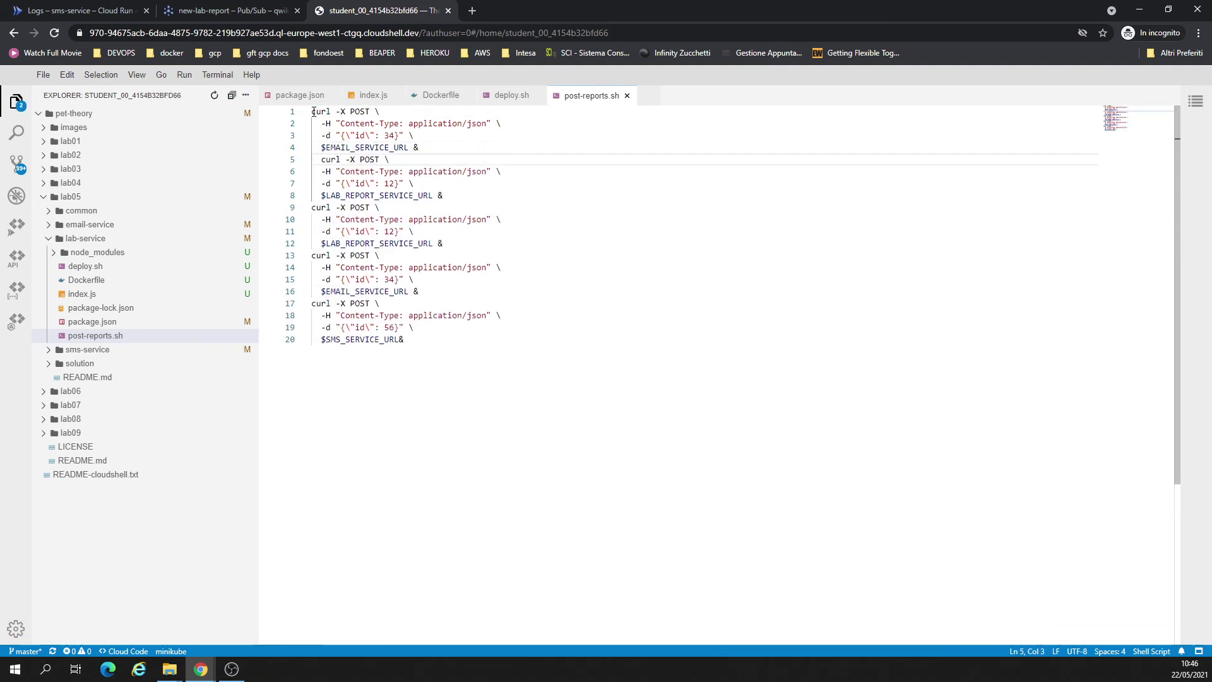
{"action": "key", "text": "ctrl+s"}
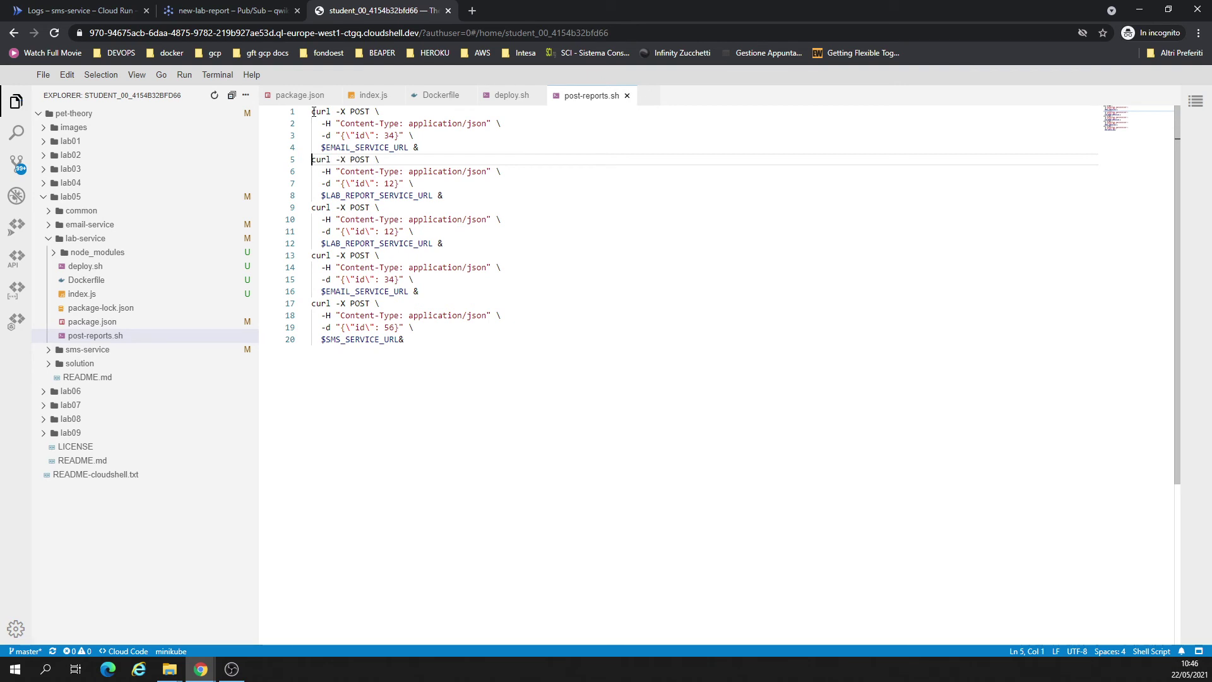
Run post-reports.sh again in the lab-service terminal session with the added email request.
{"action": "key", "text": "ctrl+1"}
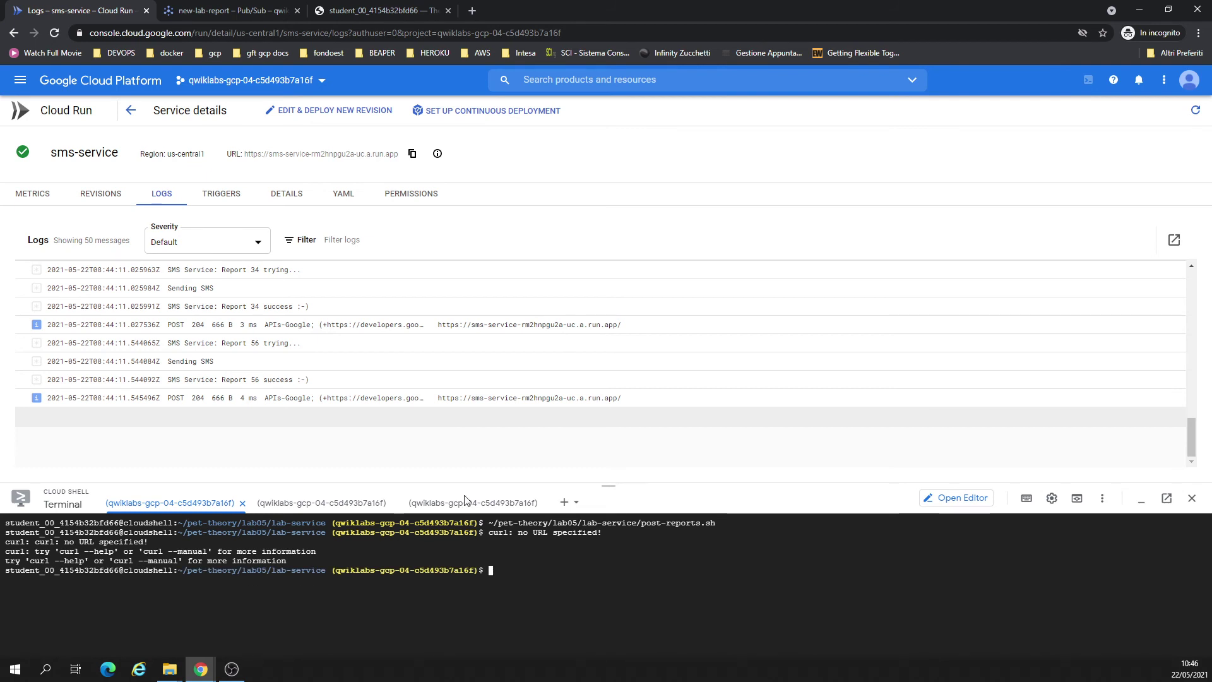
{"action": "key", "text": "Up"}
{"action": "key", "text": "Return"}
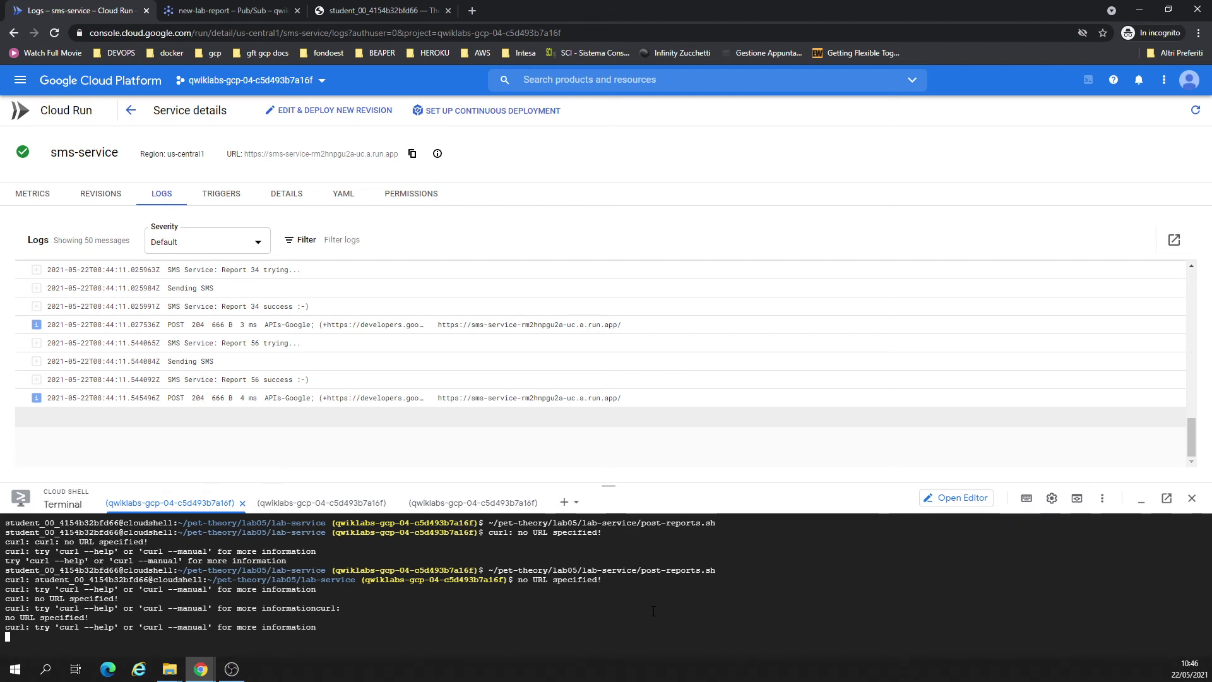
Point the second curl request in post-reports.sh (id 12) to SMS_SERVICE_URL and save the file.
{"action": "left_click", "coordinate": [347, 8]}
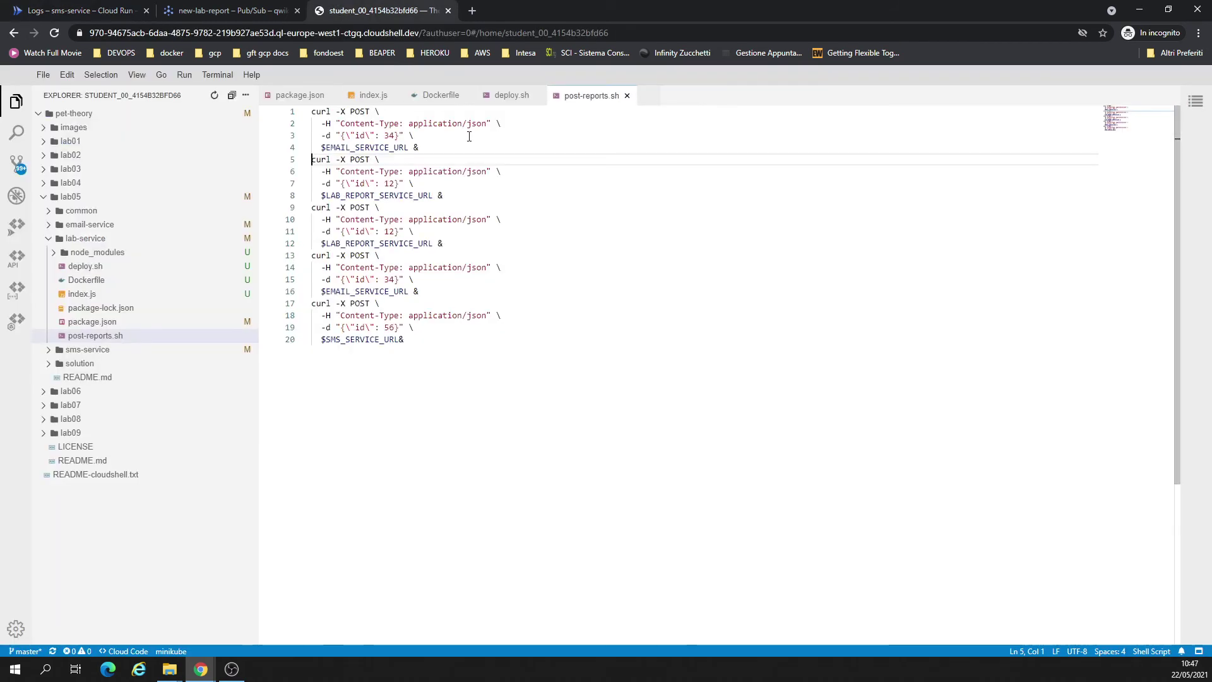
{"action": "double_click", "coordinate": [363, 340]}
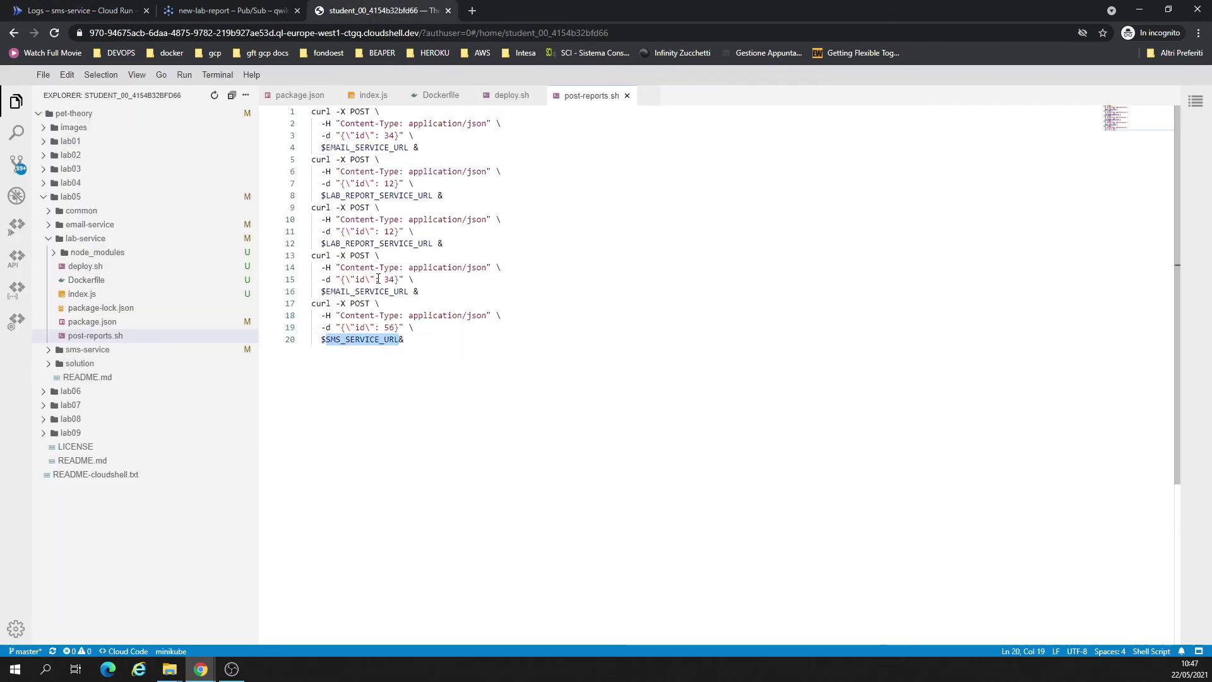
{"action": "key", "text": "ctrl+c"}
{"action": "double_click", "coordinate": [354, 195]}
{"action": "key", "text": "ctrl+v"}
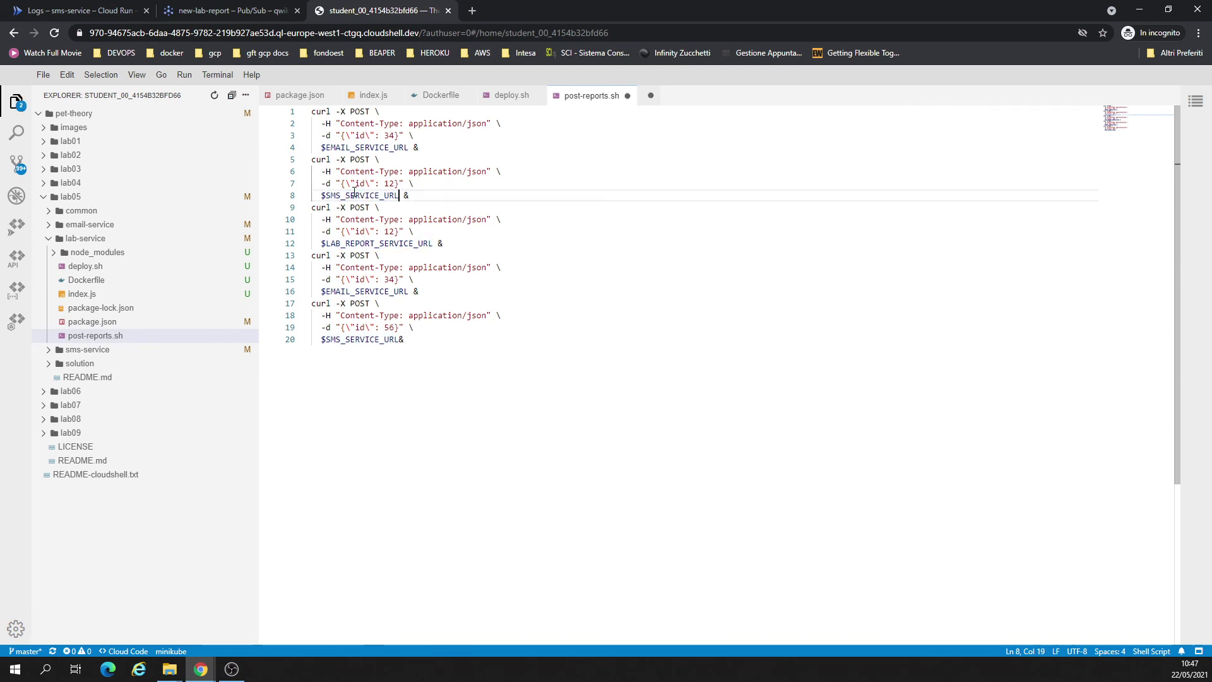
{"action": "key", "text": "ctrl+s"}
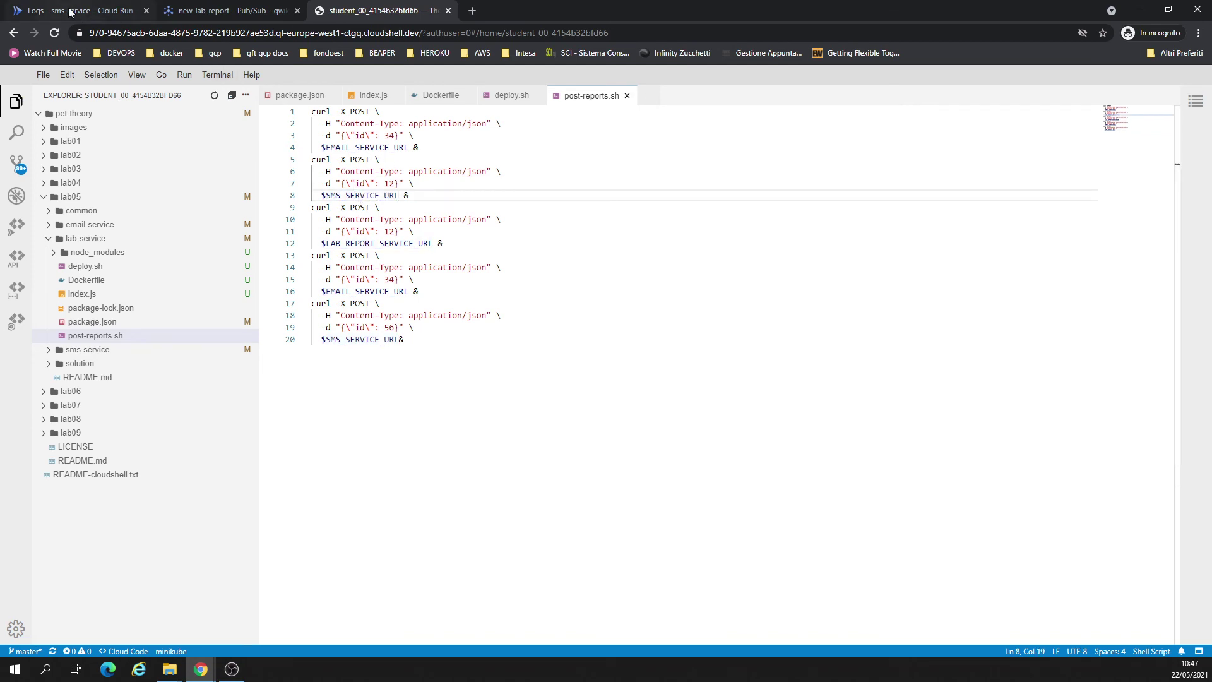
Copy the sms-service URL from its Cloud Run details page and open it in a new browser tab.
{"action": "left_click", "coordinate": [87, 16]}
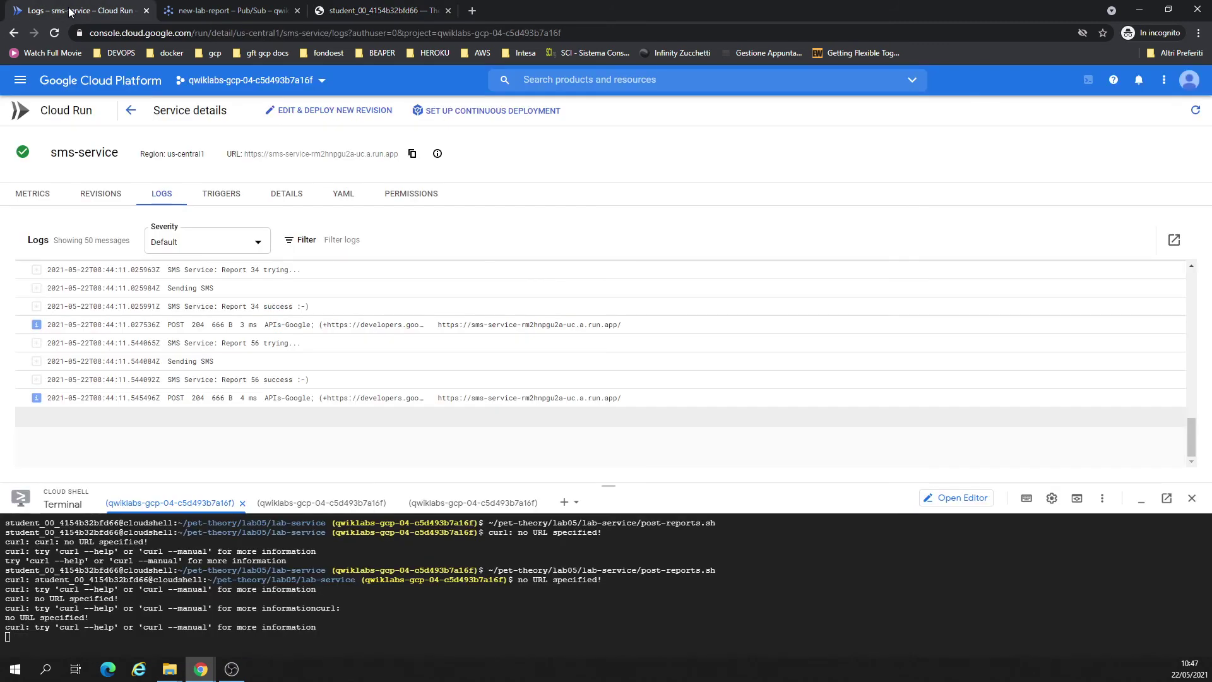
{"action": "left_click", "coordinate": [409, 156]}
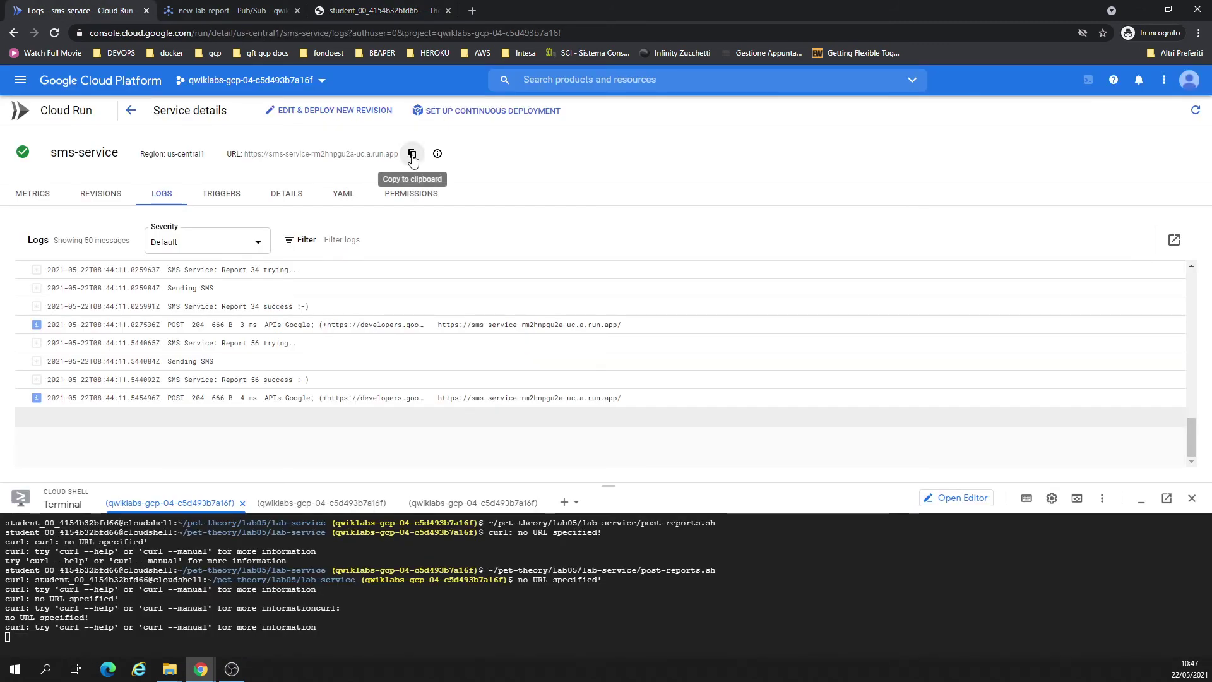
{"action": "key", "text": "ctrl+t"}
{"action": "key", "text": "ctrl+v"}
{"action": "key", "text": "Return"}
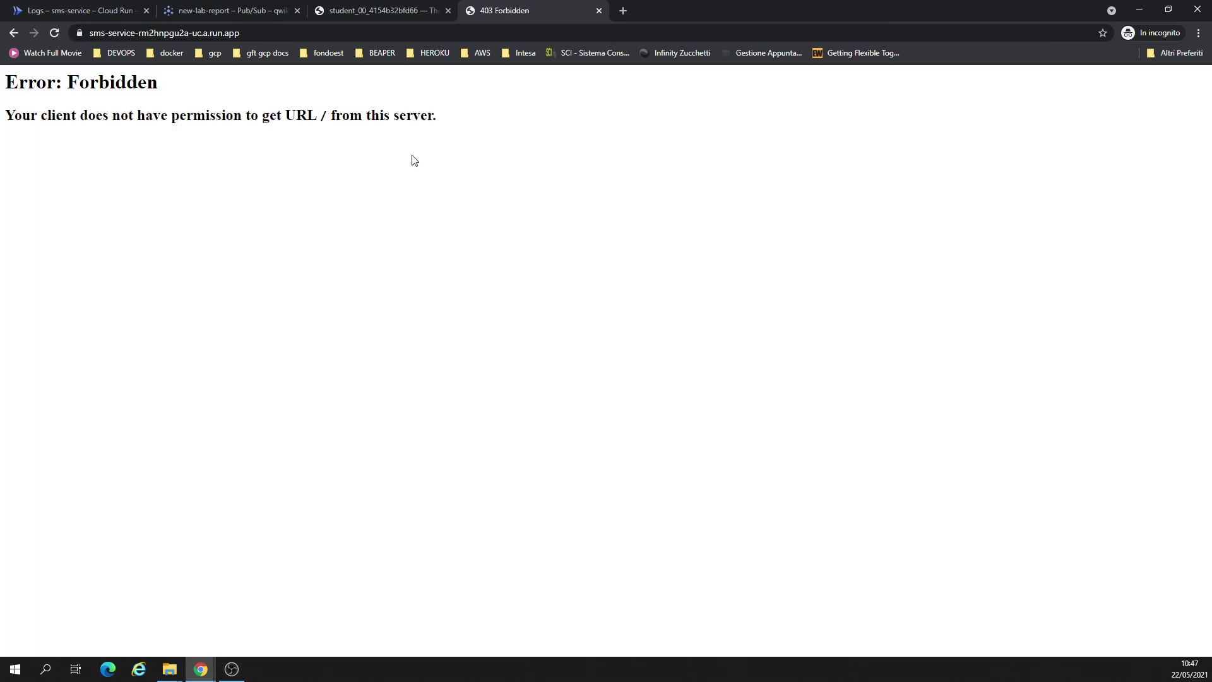
Close the forbidden sms-service page and all open editor files, and open only index.js from lab05/email-service.
{"action": "left_click", "coordinate": [598, 10]}
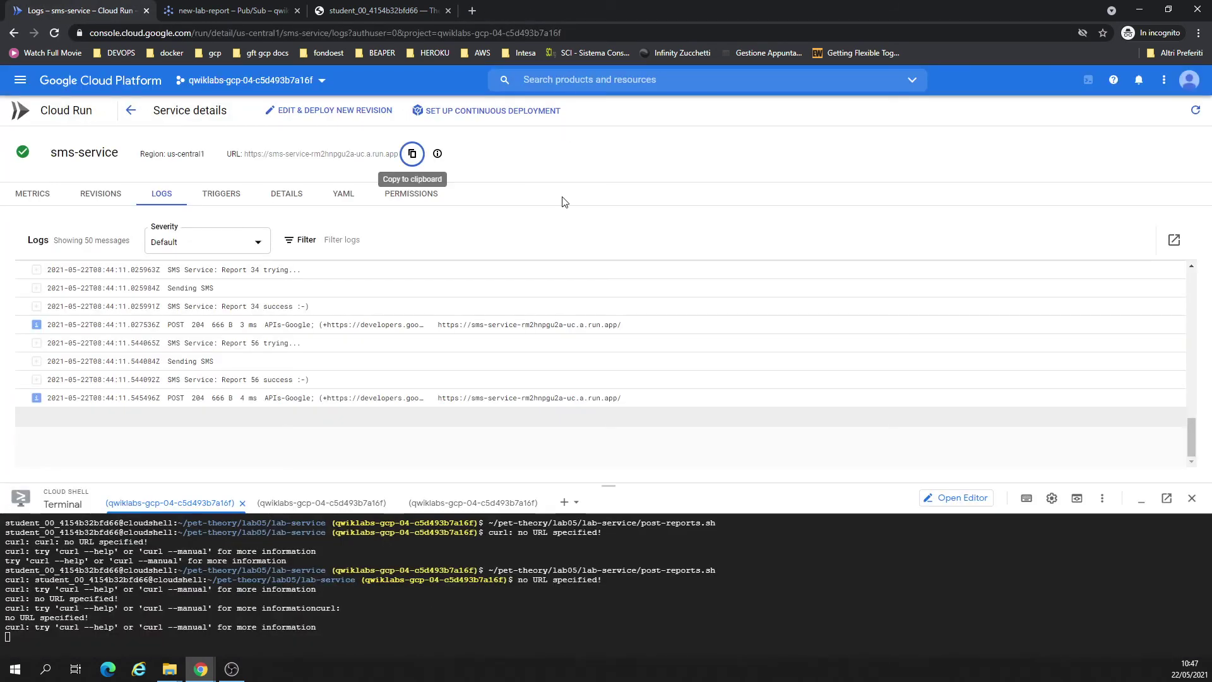
{"action": "left_click", "coordinate": [428, 642]}
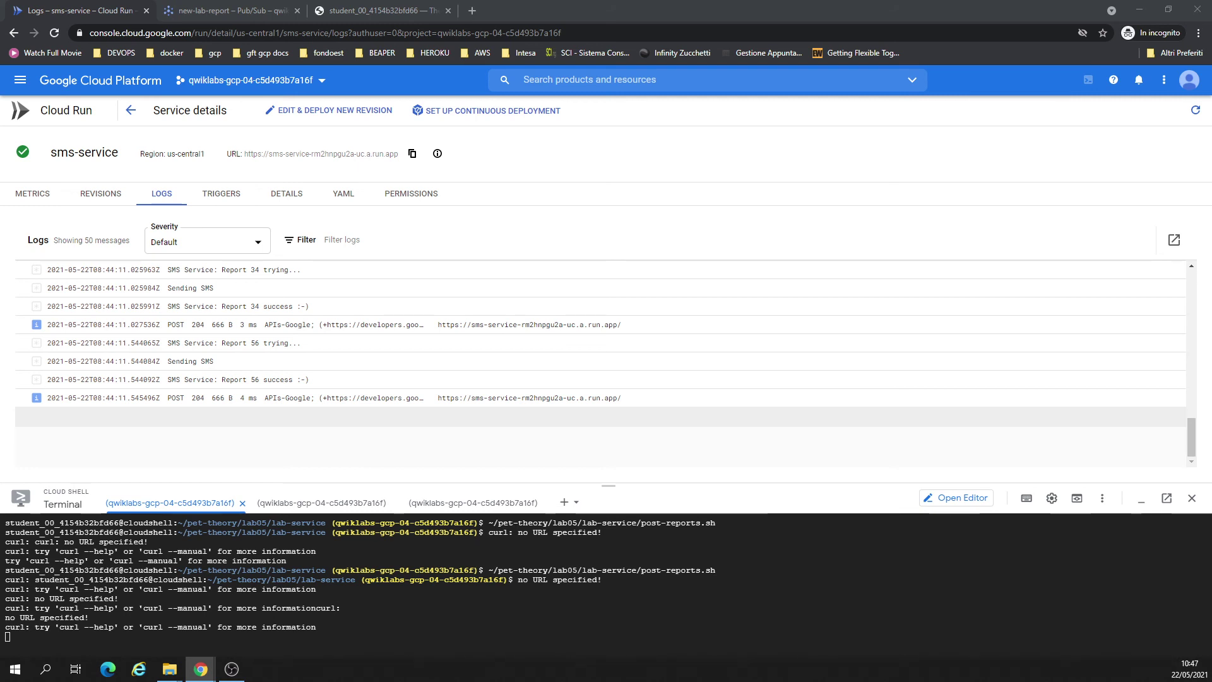
{"action": "left_click", "coordinate": [379, 11]}
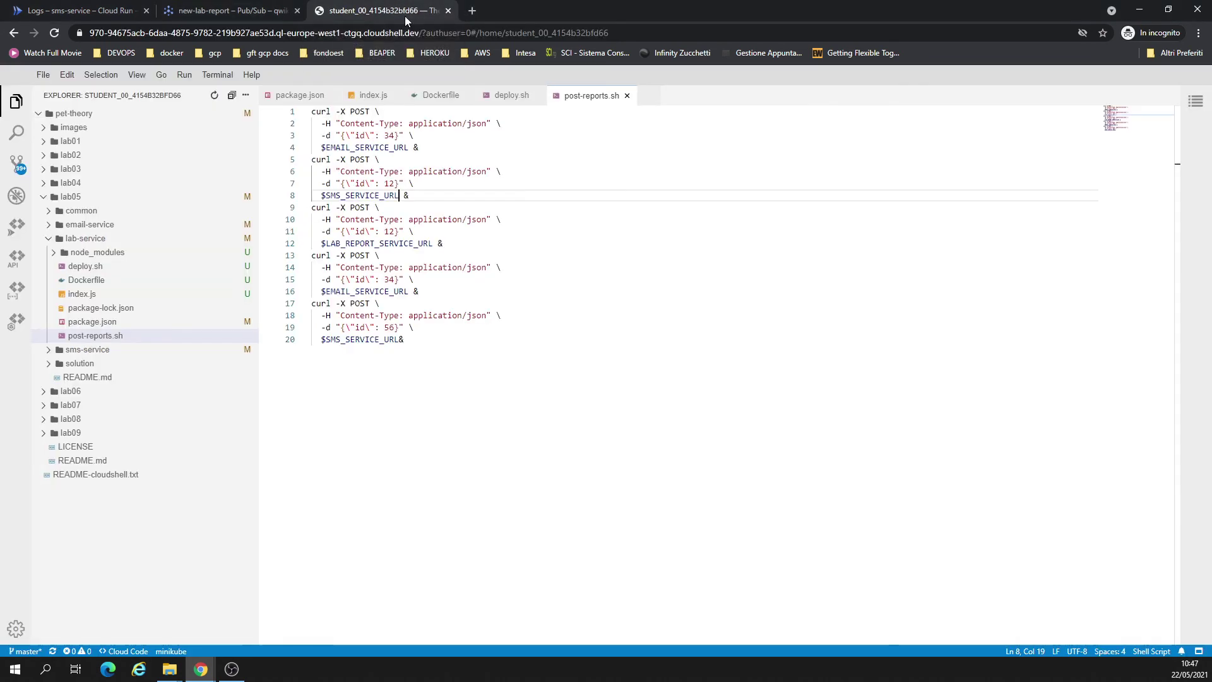
{"action": "left_click", "coordinate": [63, 238]}
{"action": "left_click", "coordinate": [76, 224]}
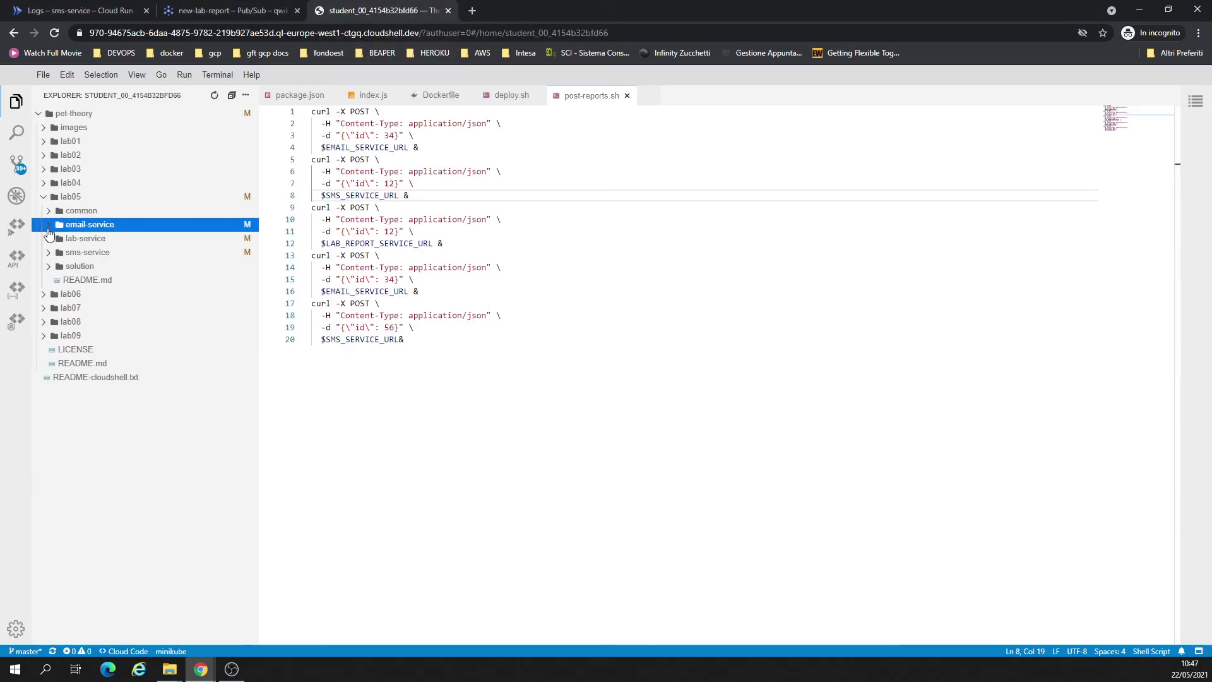
{"action": "left_click", "coordinate": [78, 280]}
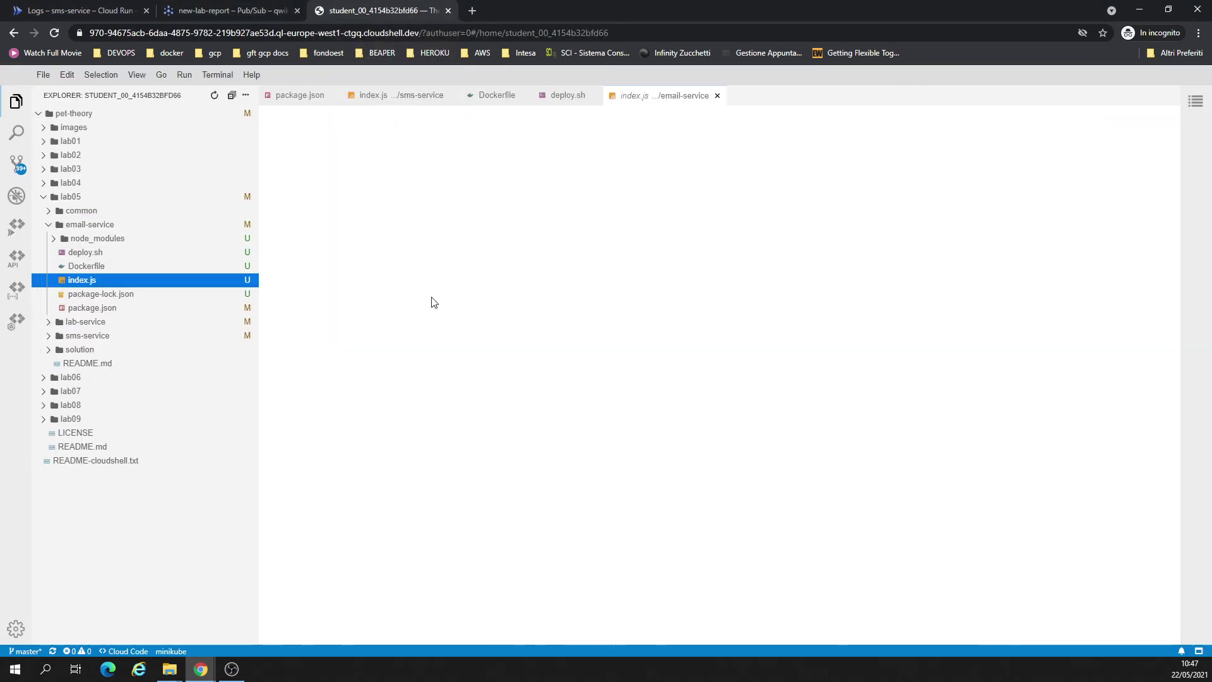
{"action": "left_click", "coordinate": [716, 96]}
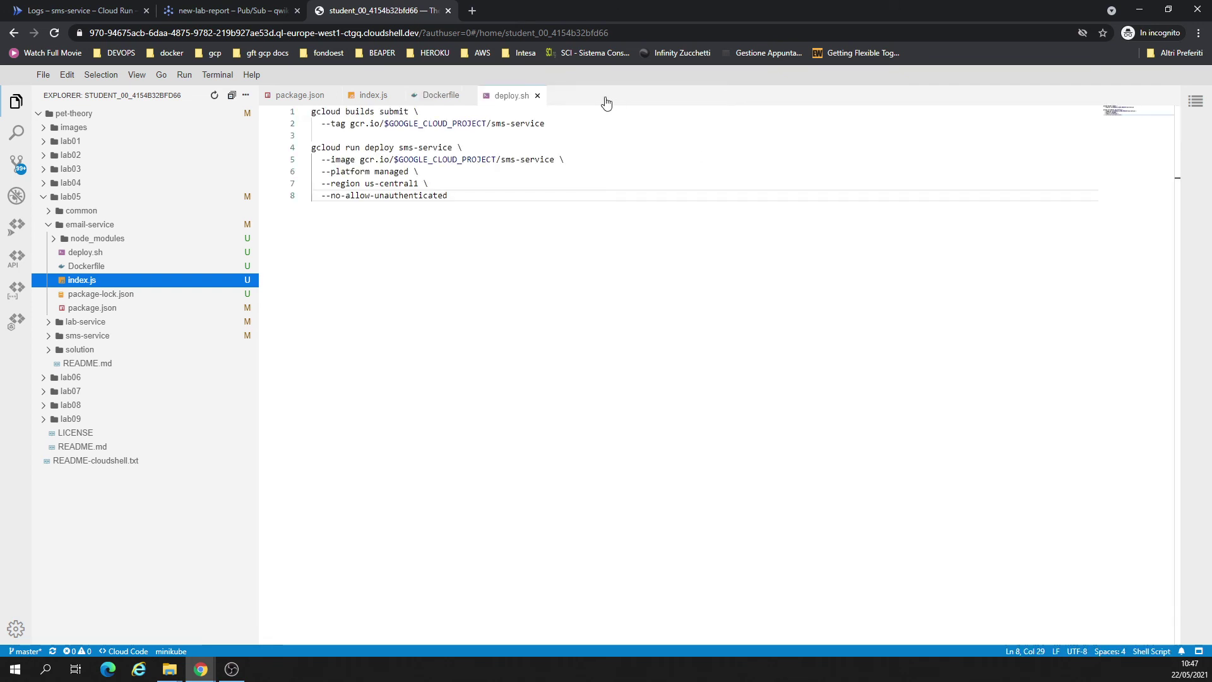
{"action": "left_click", "coordinate": [541, 96]}
{"action": "left_click", "coordinate": [472, 95]}
{"action": "left_click", "coordinate": [395, 96]}
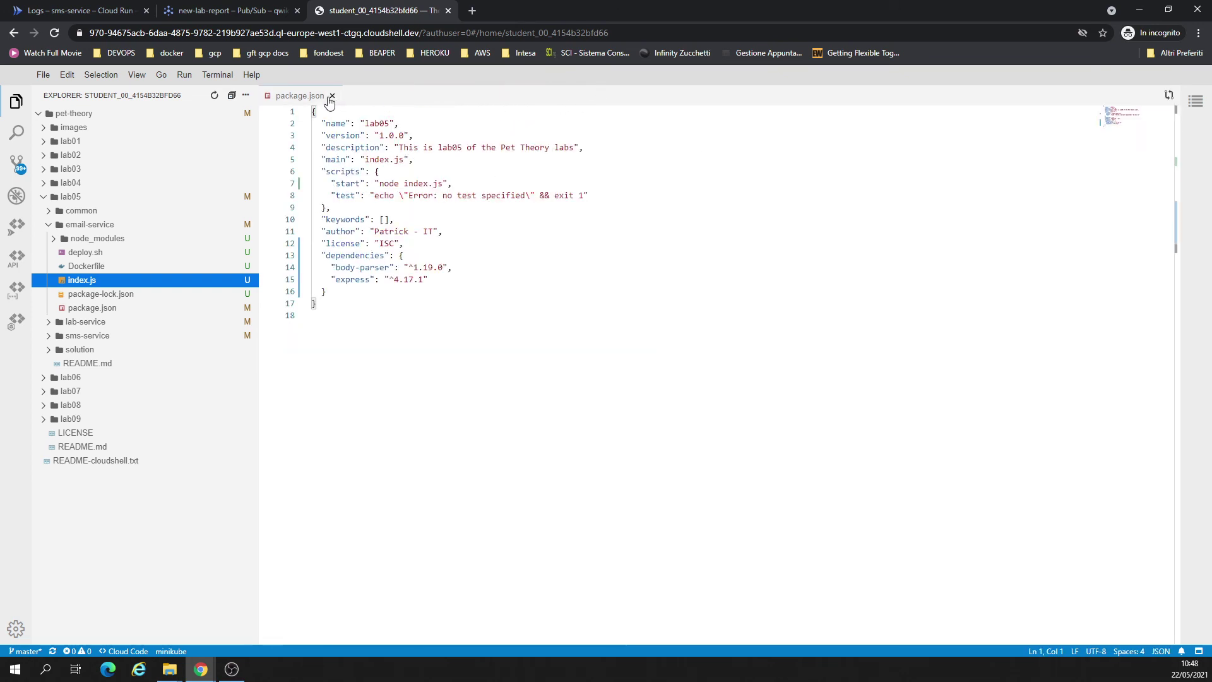
{"action": "left_click", "coordinate": [333, 95]}
{"action": "double_click", "coordinate": [106, 284]}
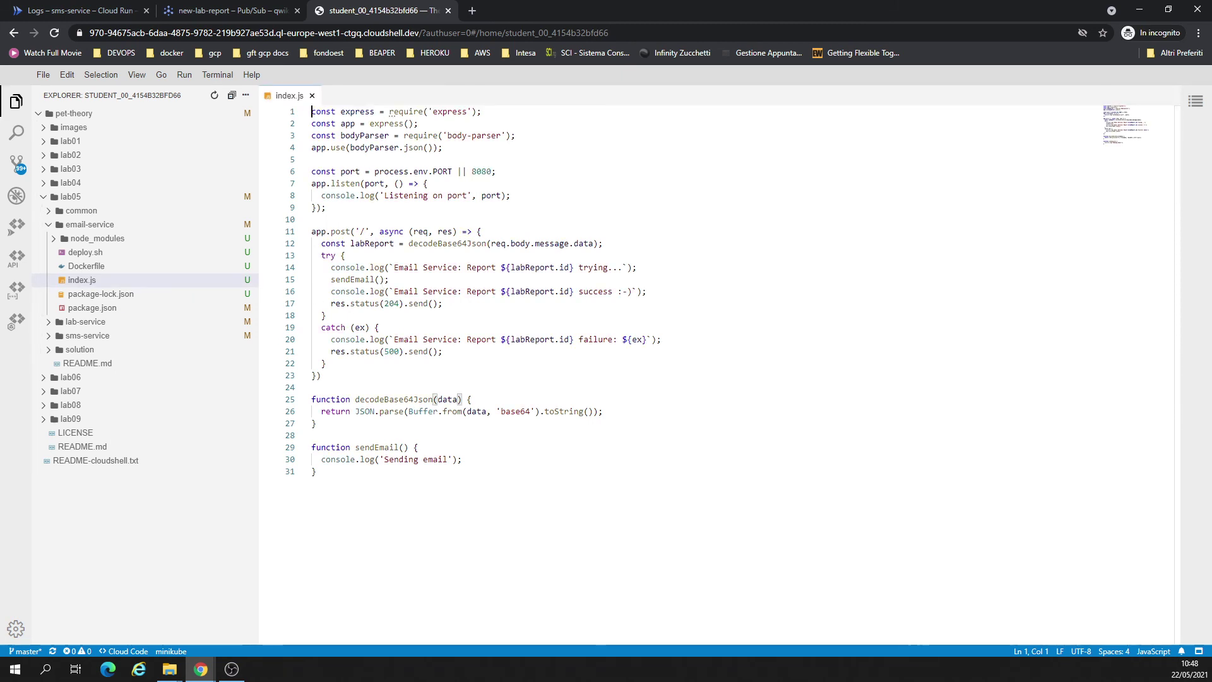
{"action": "left_click", "coordinate": [390, 381]}
{"action": "key", "text": "Down"}
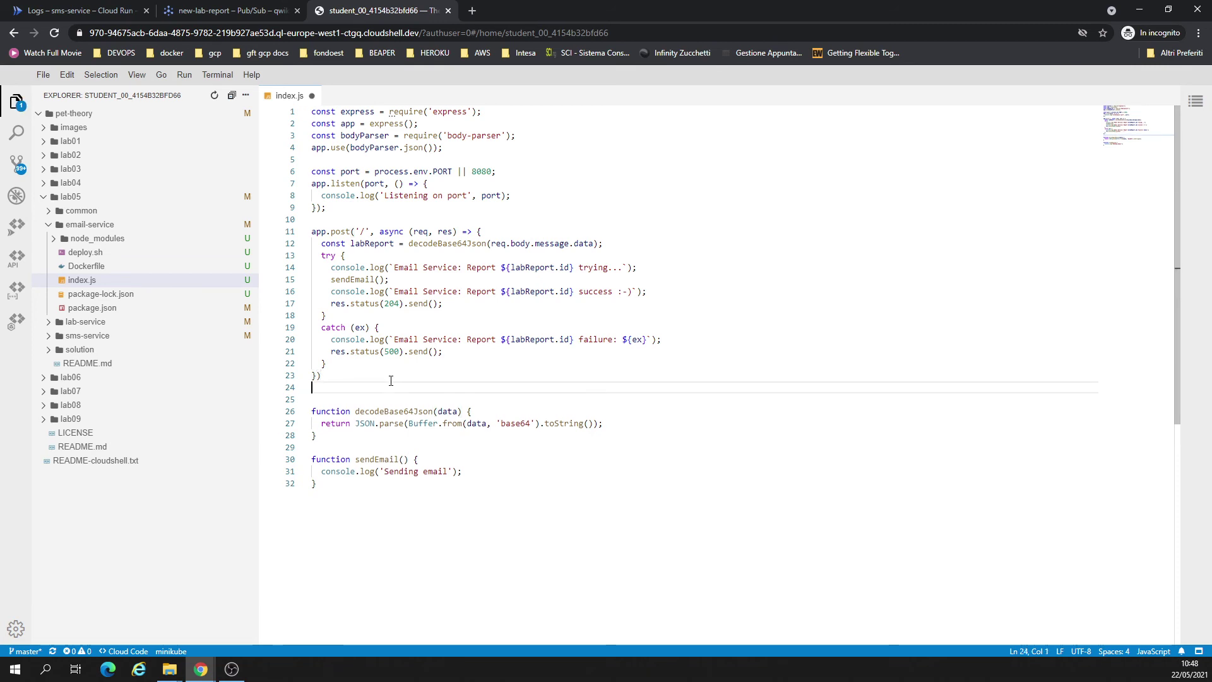
{"action": "key", "text": "Return"}
{"action": "left_click", "coordinate": [350, 526]}
{"action": "key", "text": "ctrl+v"}
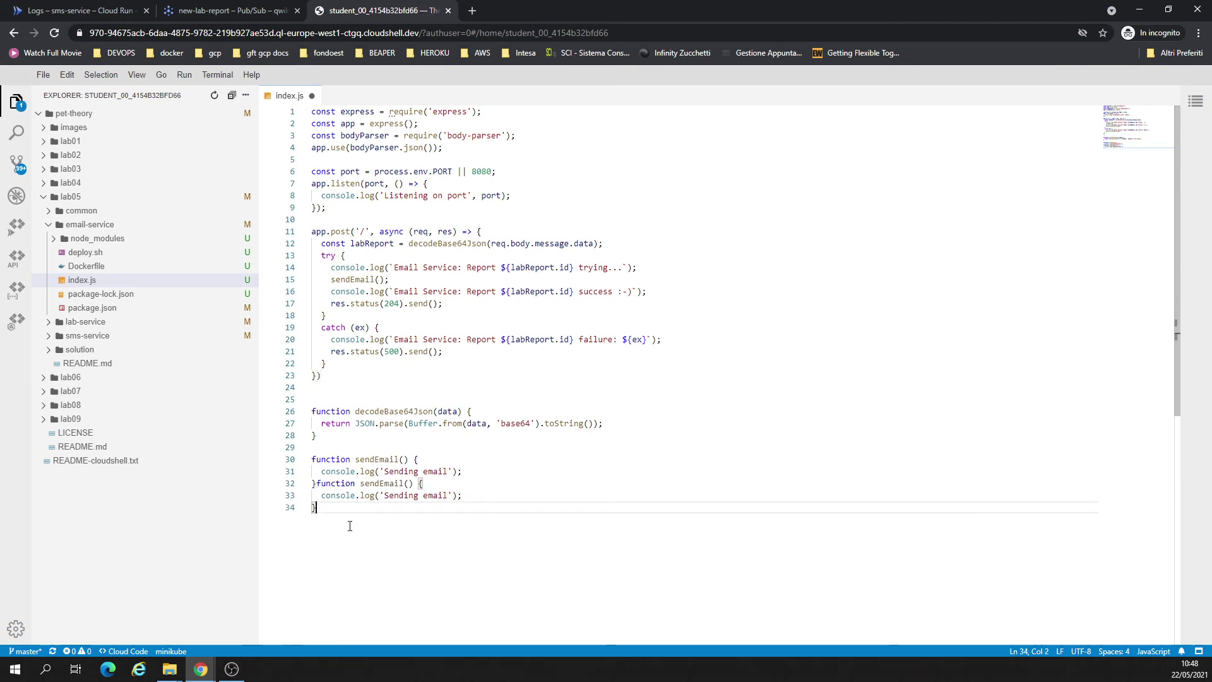
{"action": "left_click_drag", "start_coordinate": [320, 507], "coordinate": [316, 483]}
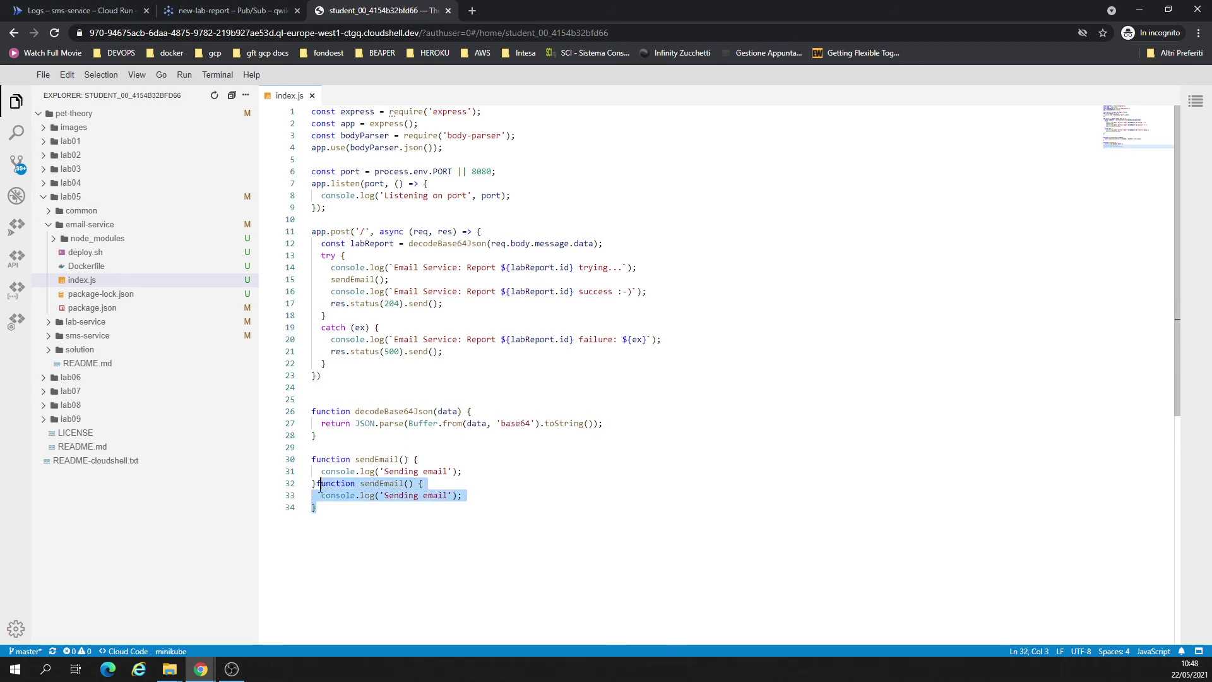
{"action": "key", "text": "ctrl+z"}
{"action": "key", "text": "ctrl+z"}
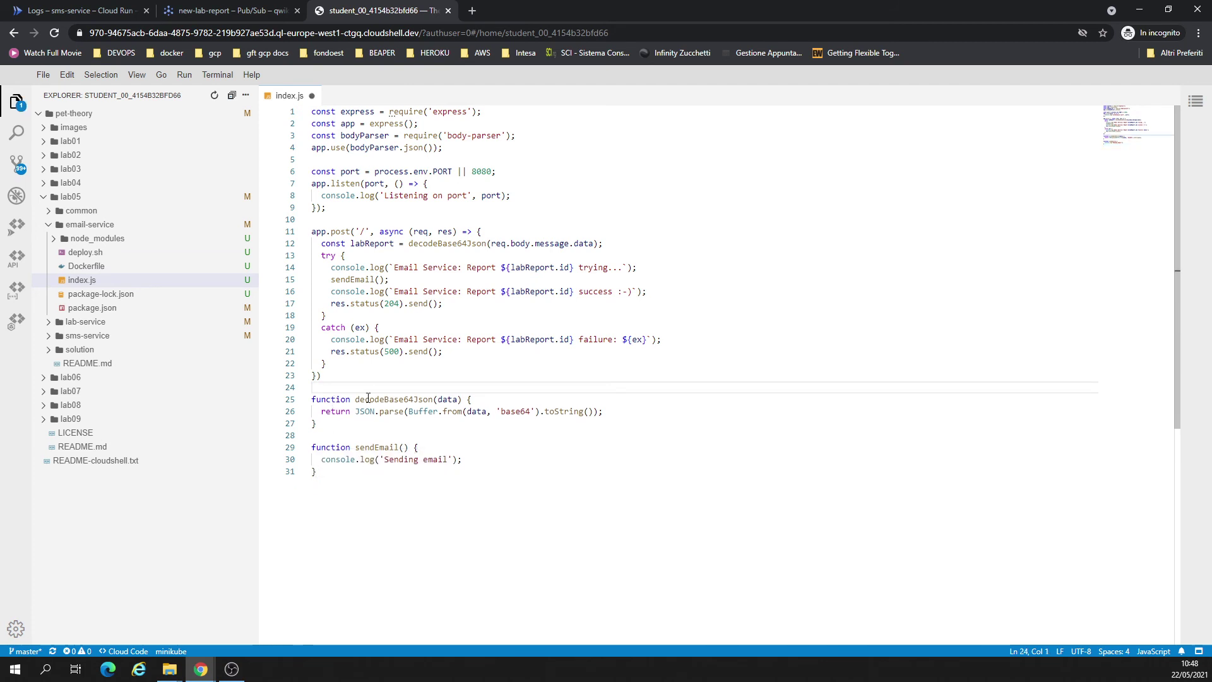
{"action": "key", "text": "ctrl+s"}
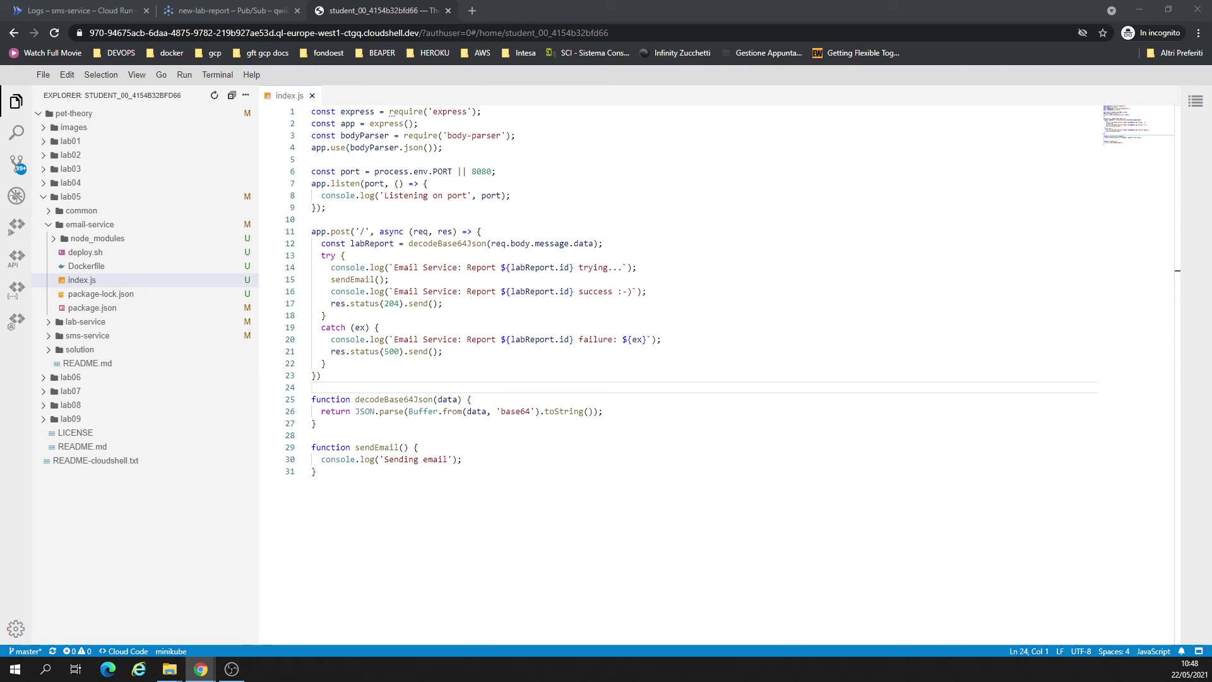
Redeploy the email service by running ./deploy.sh in the email-service terminal session.
{"action": "left_click", "coordinate": [76, 10]}
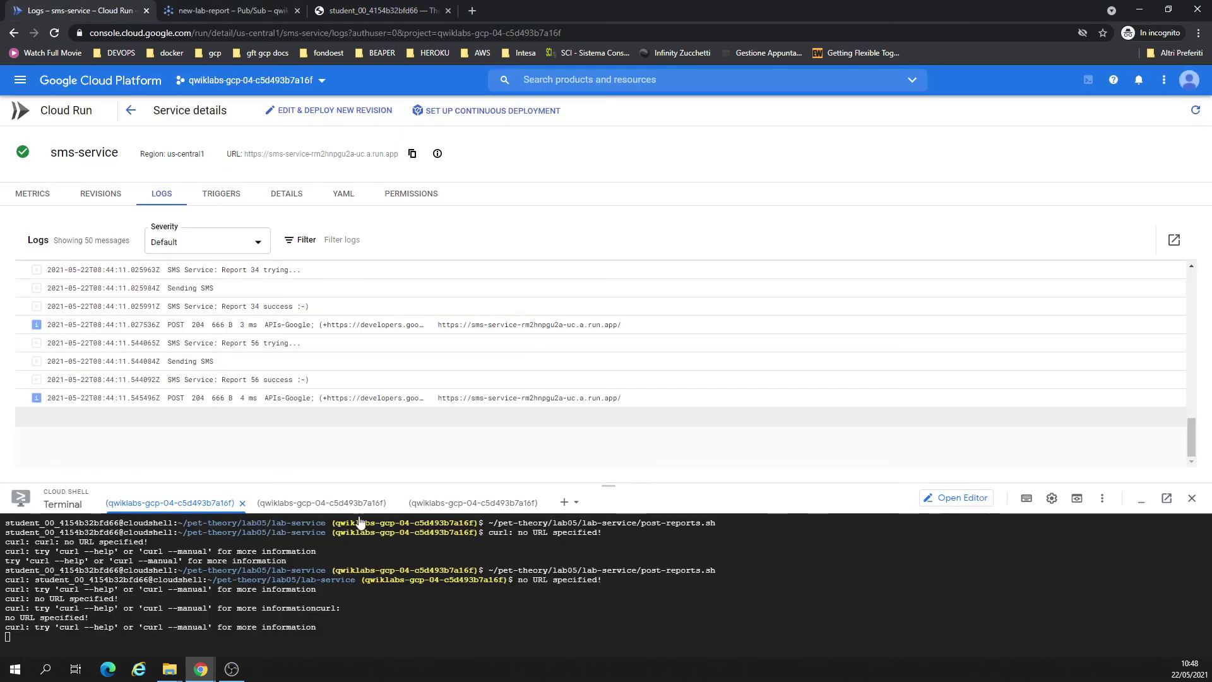
{"action": "left_click", "coordinate": [321, 502]}
{"action": "type", "text": "./deploy.sh"}
{"action": "key", "text": "Return"}
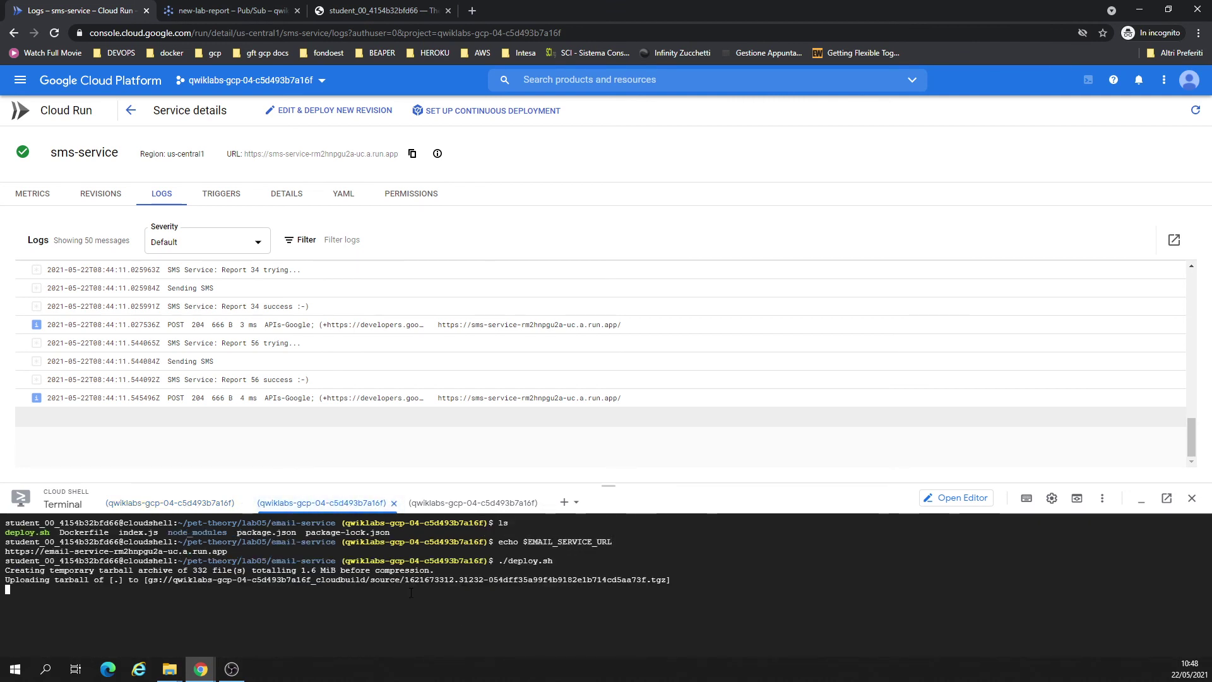
Clear the lab-service terminal session, set SMS_SERVICE_URL with gcloud run services describe sms-service (managed, us-central1), and echo the variable.
{"action": "left_click", "coordinate": [155, 503]}
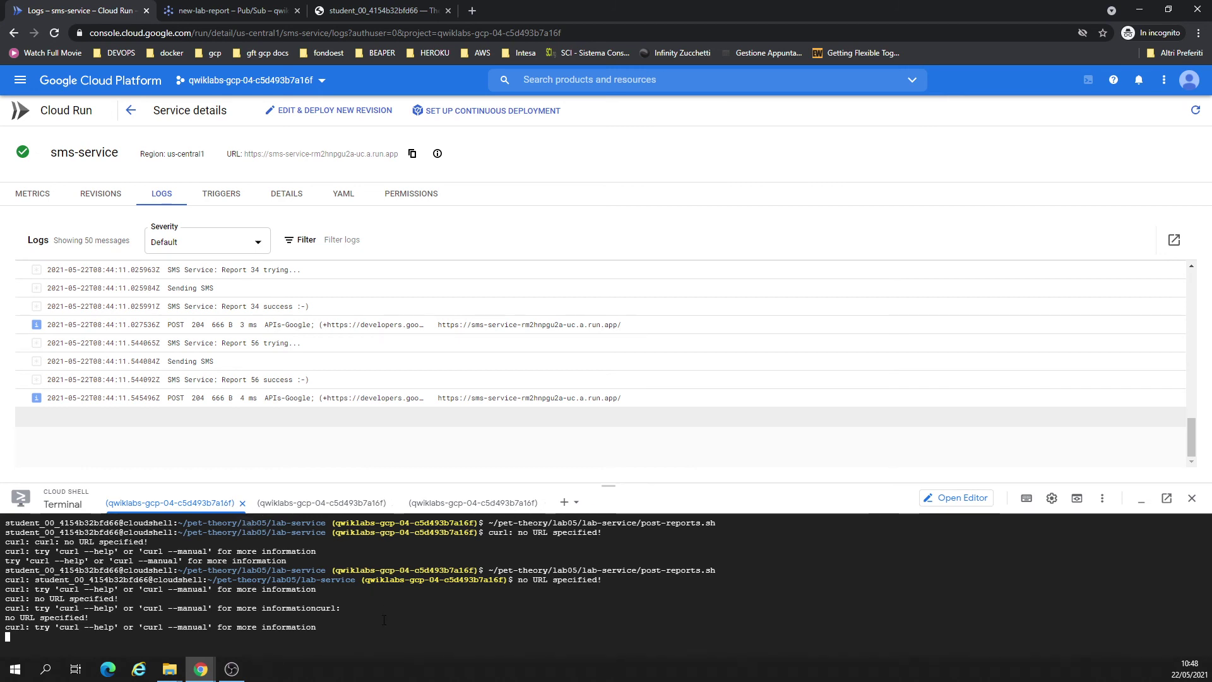
{"action": "key", "text": "ctrl+c"}
{"action": "key", "text": "ctrl+l"}
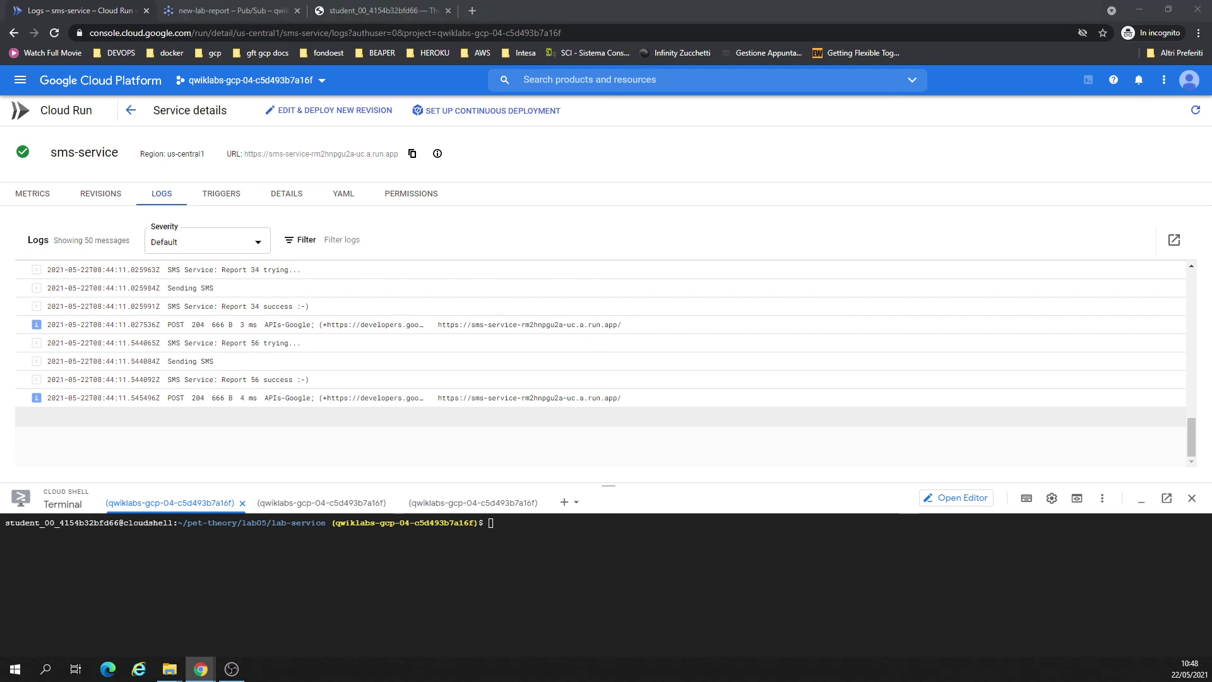
{"action": "left_click", "coordinate": [327, 618]}
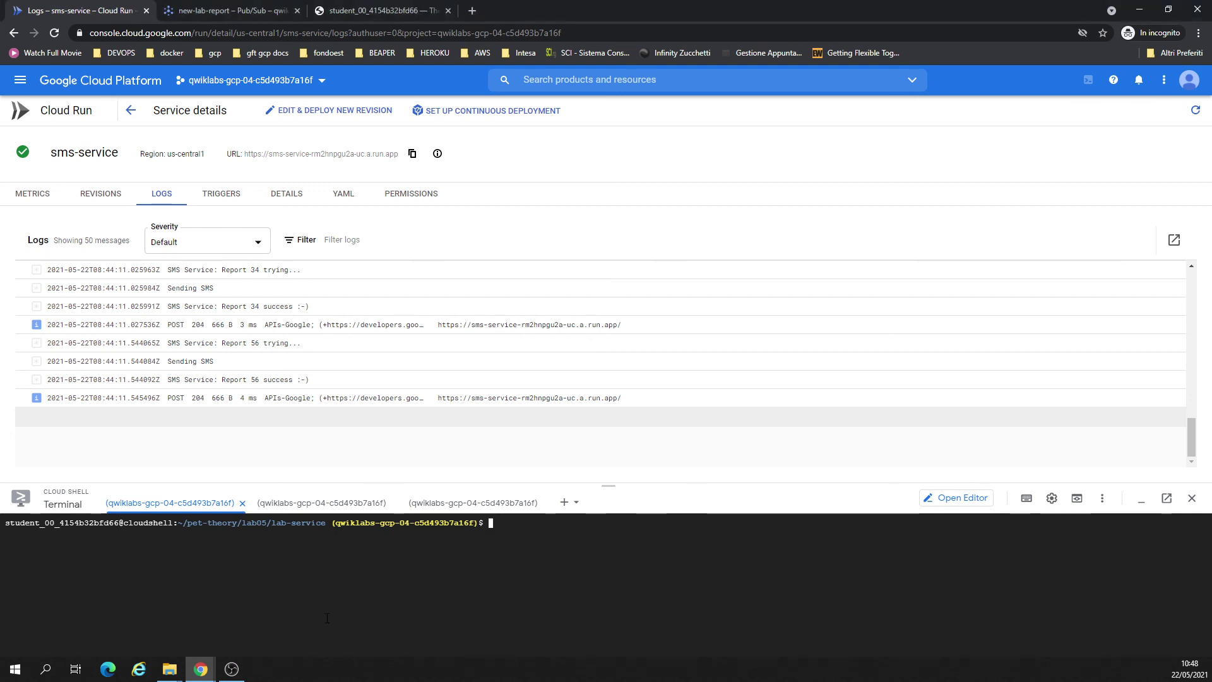
{"action": "key", "text": "ctrl+v"}
{"action": "key", "text": "Return"}
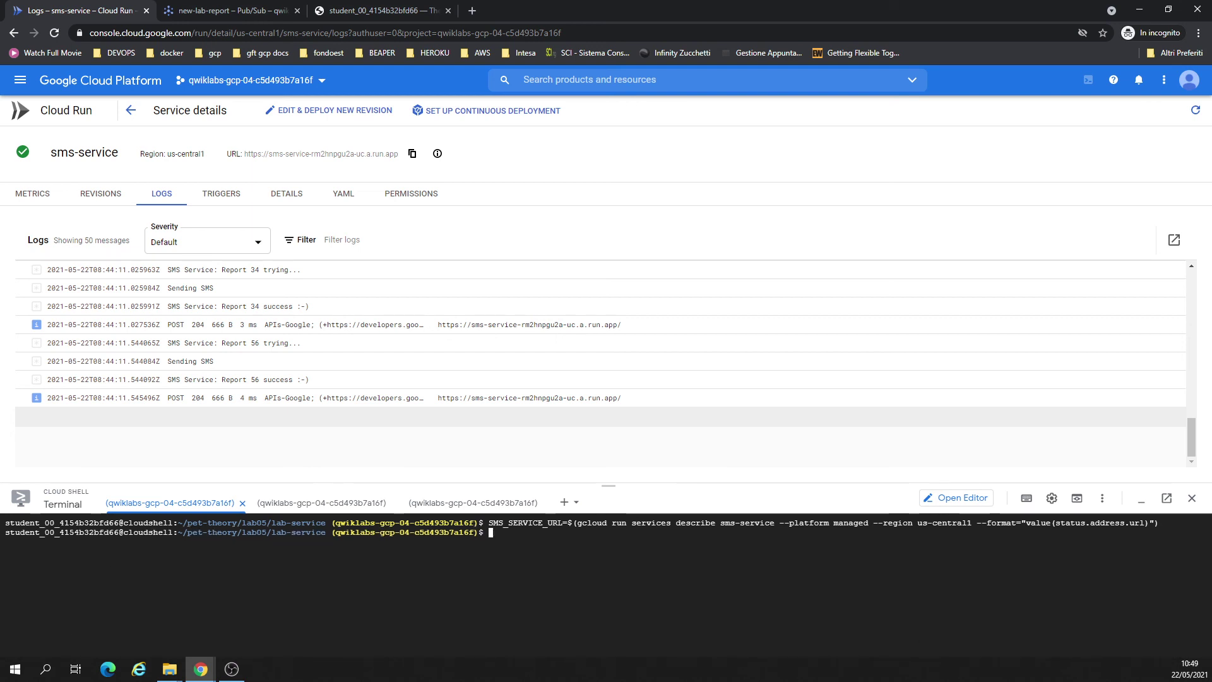
{"action": "left_click", "coordinate": [340, 613]}
{"action": "key", "text": "ctrl+v"}
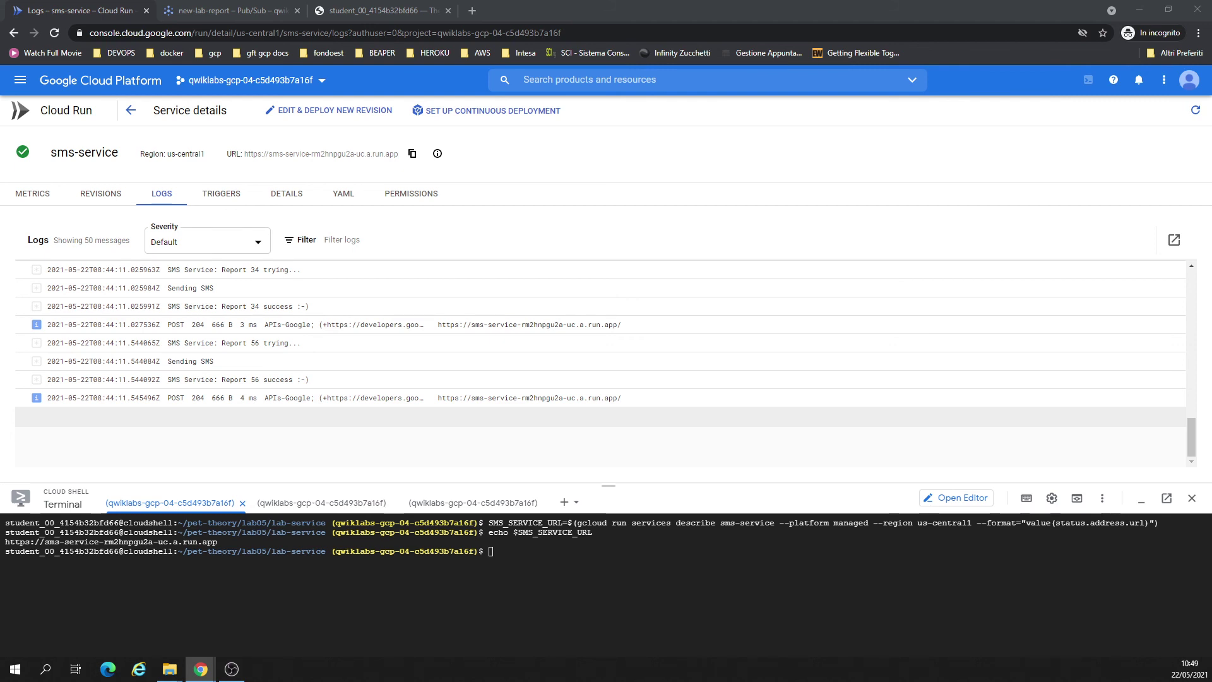
Export LAB_REPORT_SERVICE_URL from the lab-report-service status address URL (managed, us-central1) and set SMS_SERVICE_URL again from sms-service.
{"action": "key", "text": "ctrl+v"}
{"action": "key", "text": "Return"}
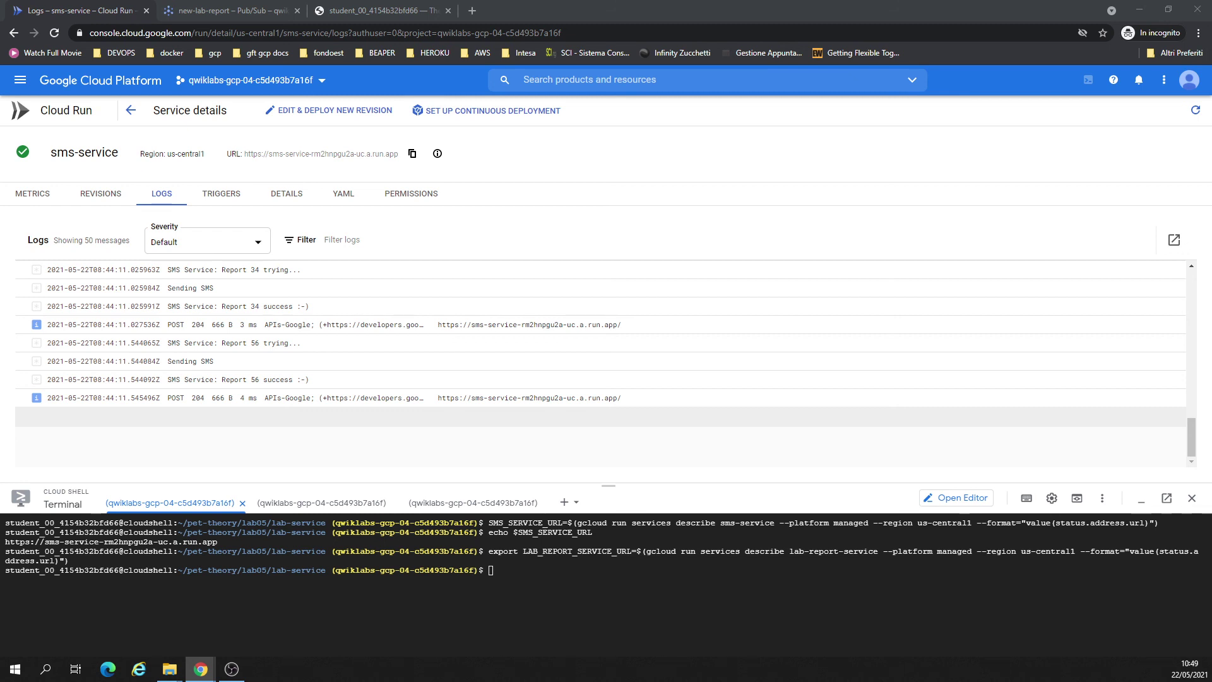
{"action": "left_click", "coordinate": [507, 605]}
{"action": "key", "text": "ctrl+v"}
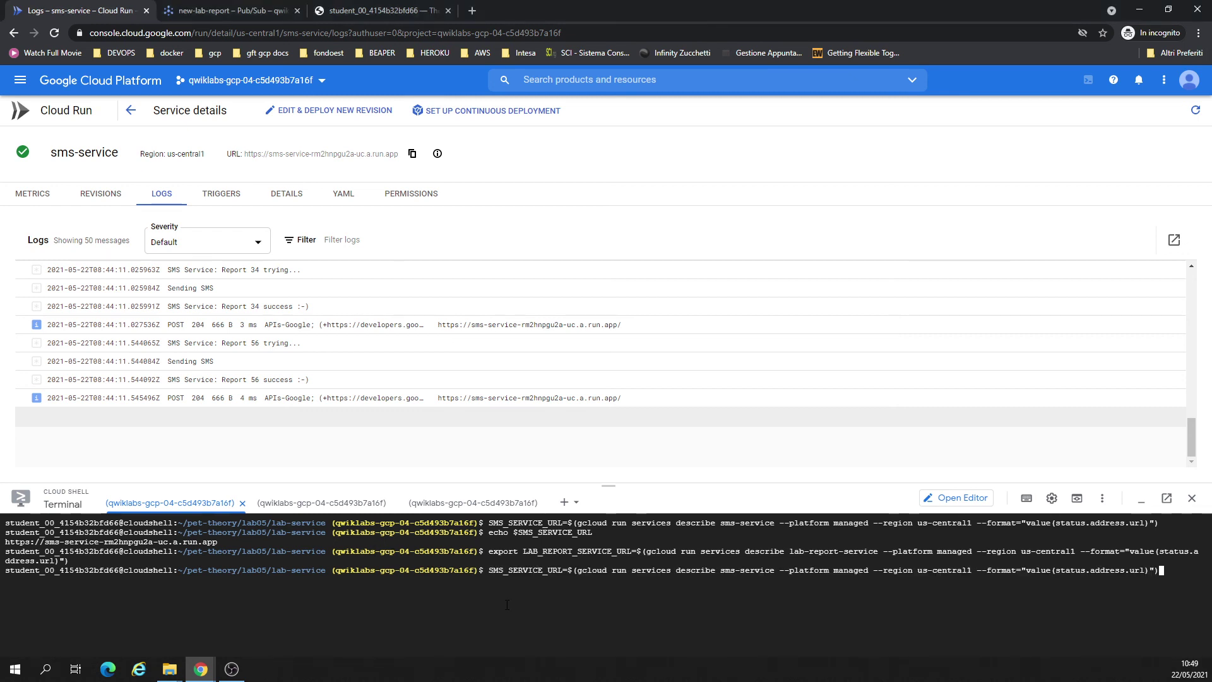
{"action": "key", "text": "Return"}
Set EMAIL_SERVICE_URL with gcloud run services describe email-service (managed, us-central1, value(status.address.url)) and echo it.
{"action": "key", "text": "alt+Tab"}
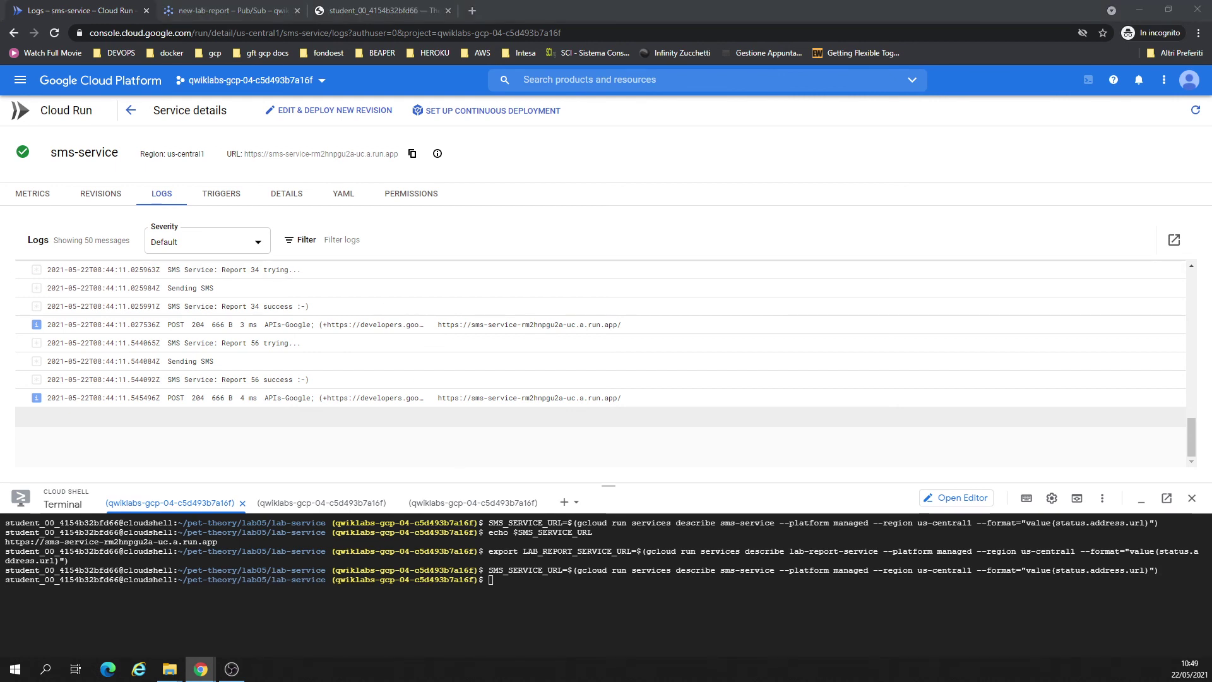
{"action": "key", "text": "alt+Tab"}
{"action": "key", "text": "ctrl+v"}
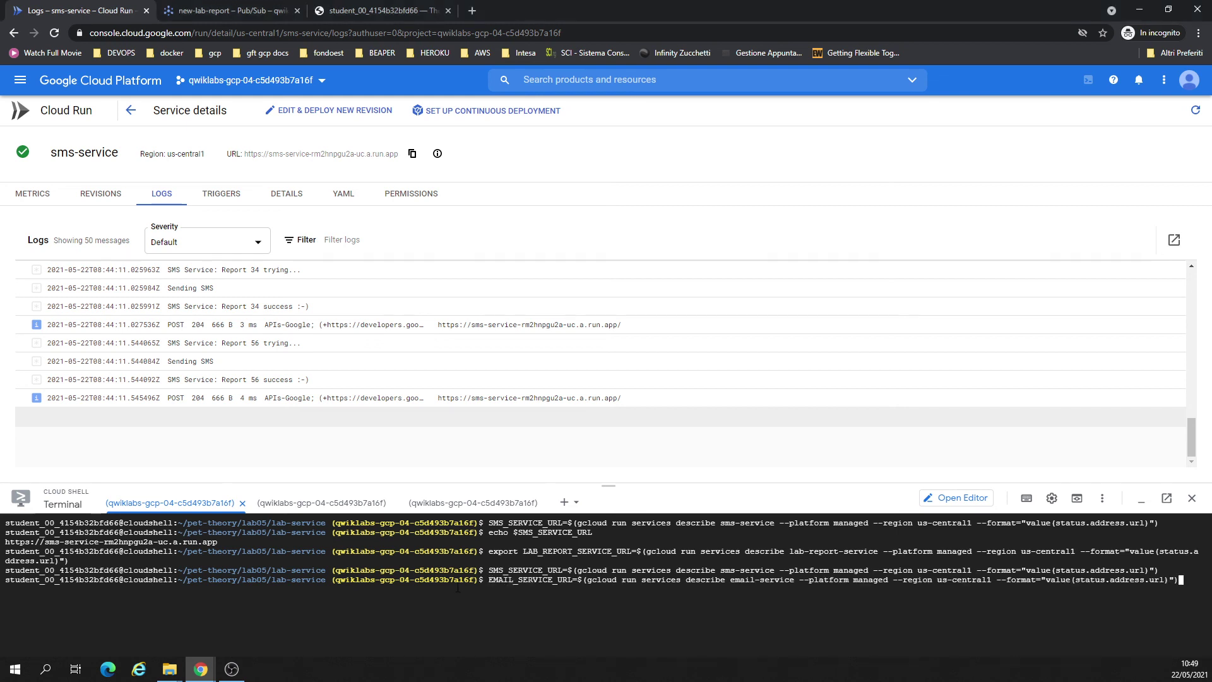
{"action": "key", "text": "Return"}
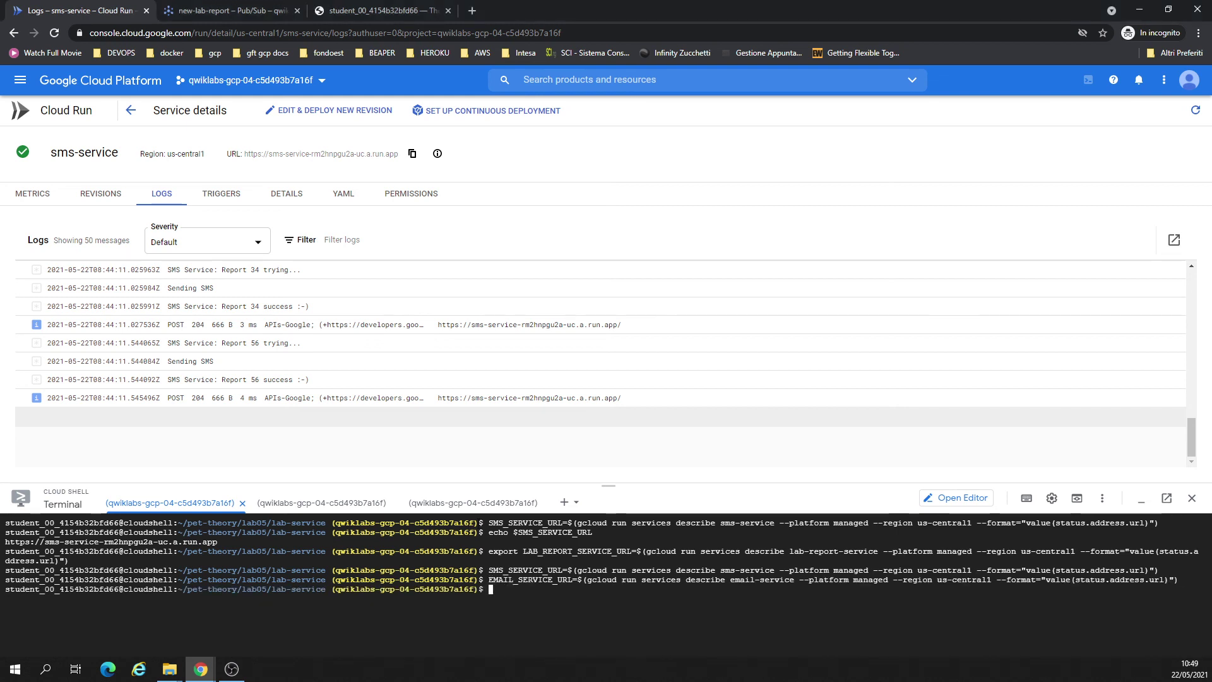
{"action": "key", "text": "alt+Tab"}
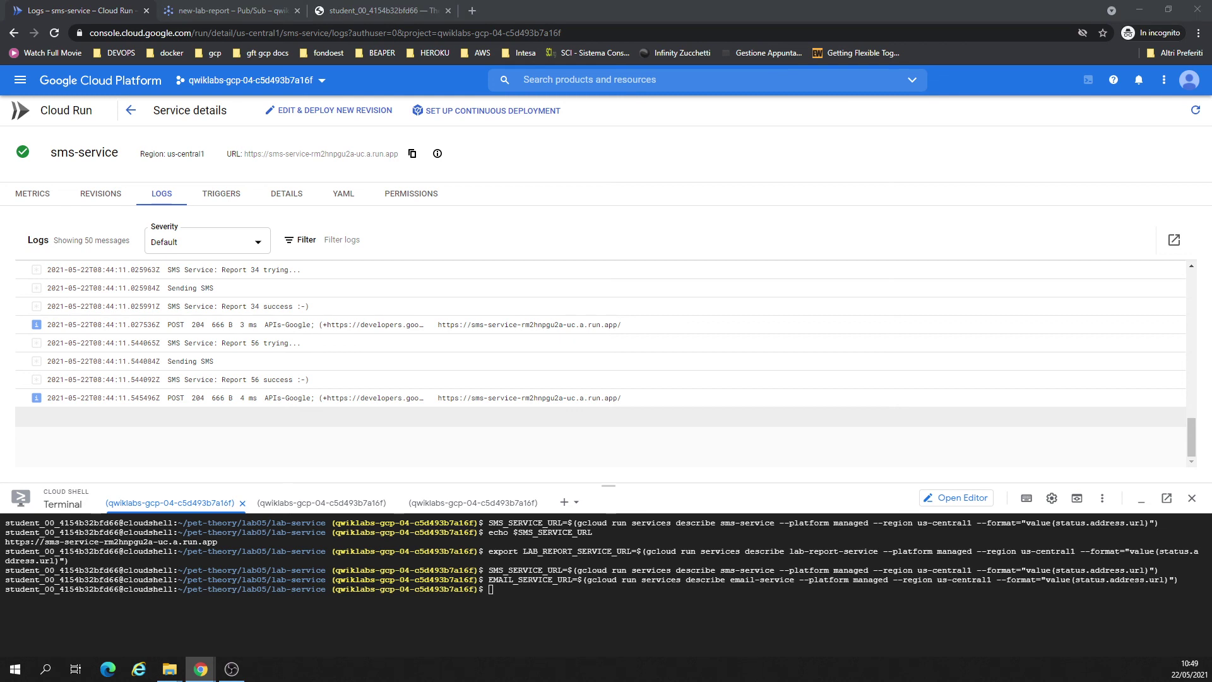
{"action": "key", "text": "alt+Tab"}
{"action": "key", "text": "ctrl+v"}
{"action": "key", "text": "Return"}
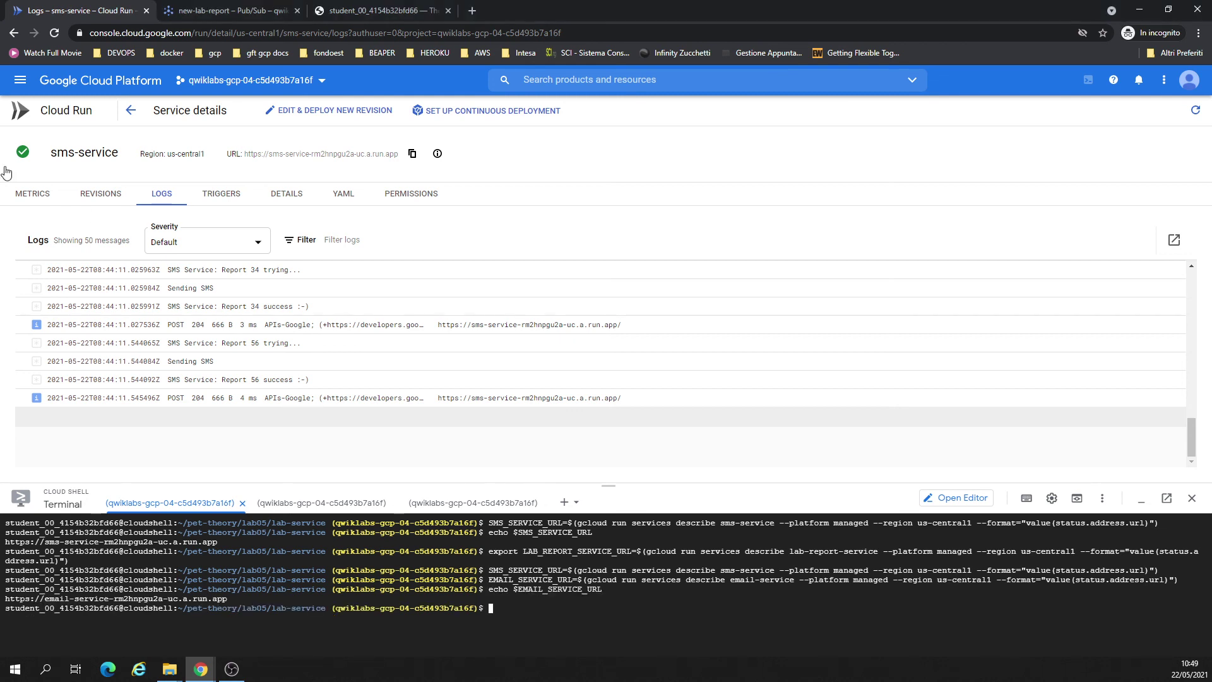
Echo the SMS_SERVICE_URL and LAB_REPORT_SERVICE_URL variables to check their values in the lab-service terminal session.
{"action": "key", "text": "alt+Tab"}
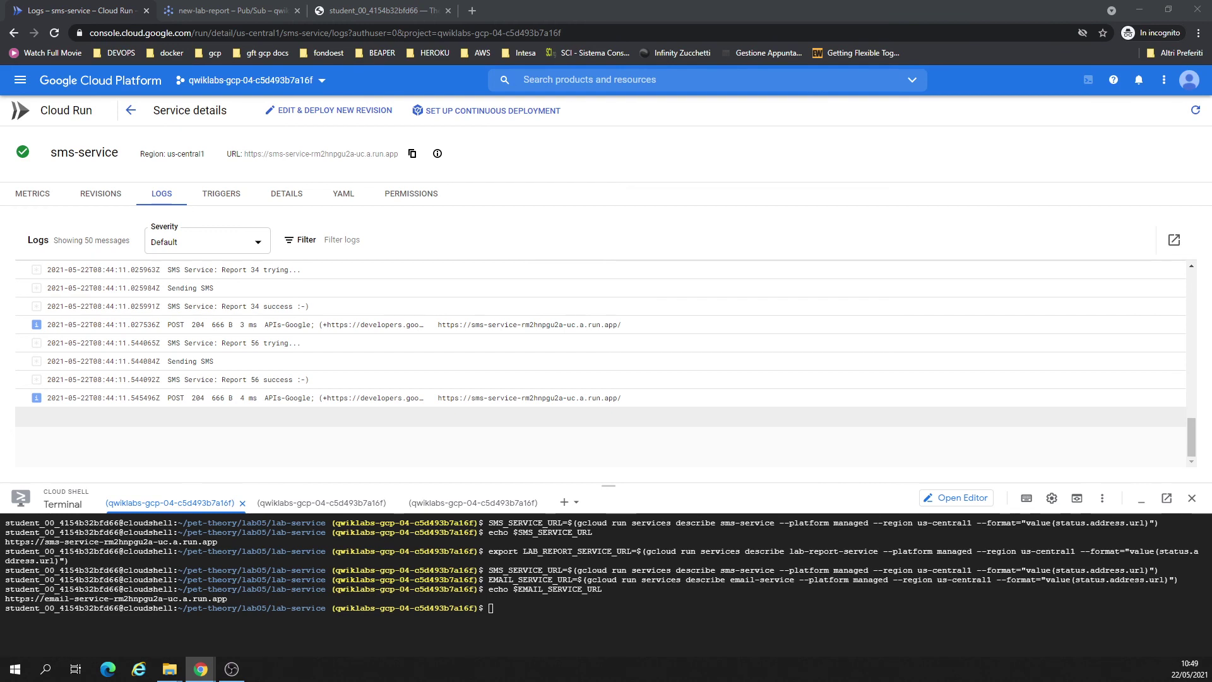
{"action": "key", "text": "alt+Tab"}
{"action": "key", "text": "ctrl+v"}
{"action": "key", "text": "Return"}
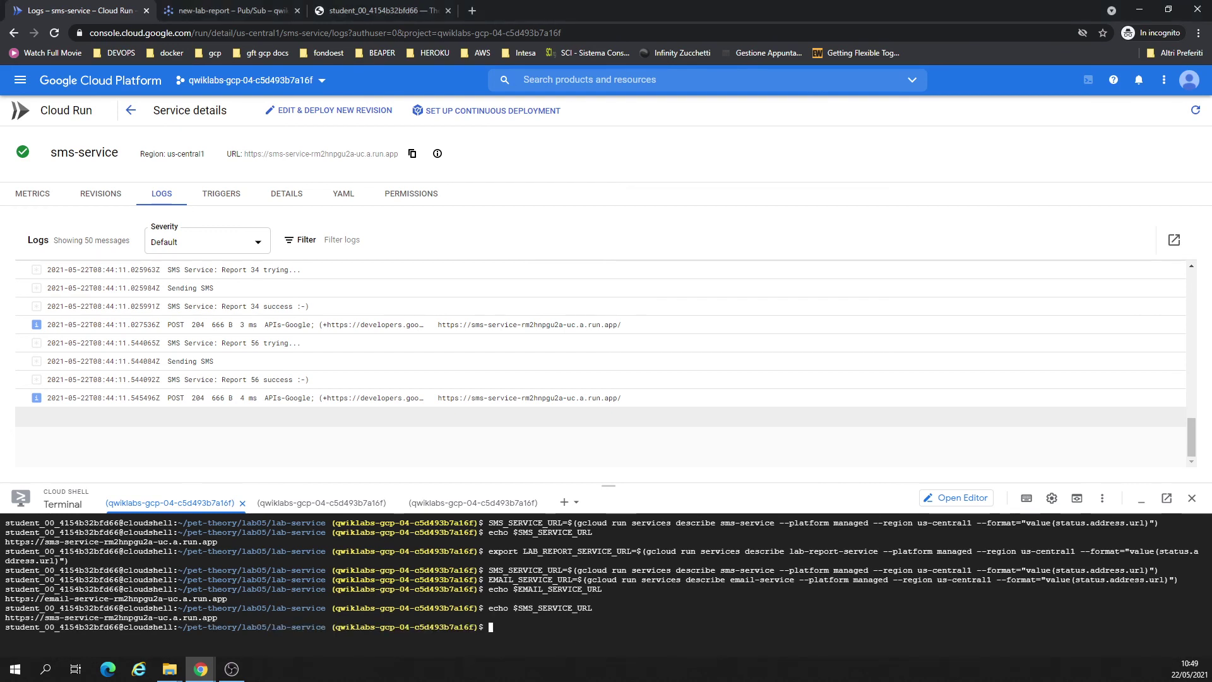
{"action": "key", "text": "alt+Tab"}
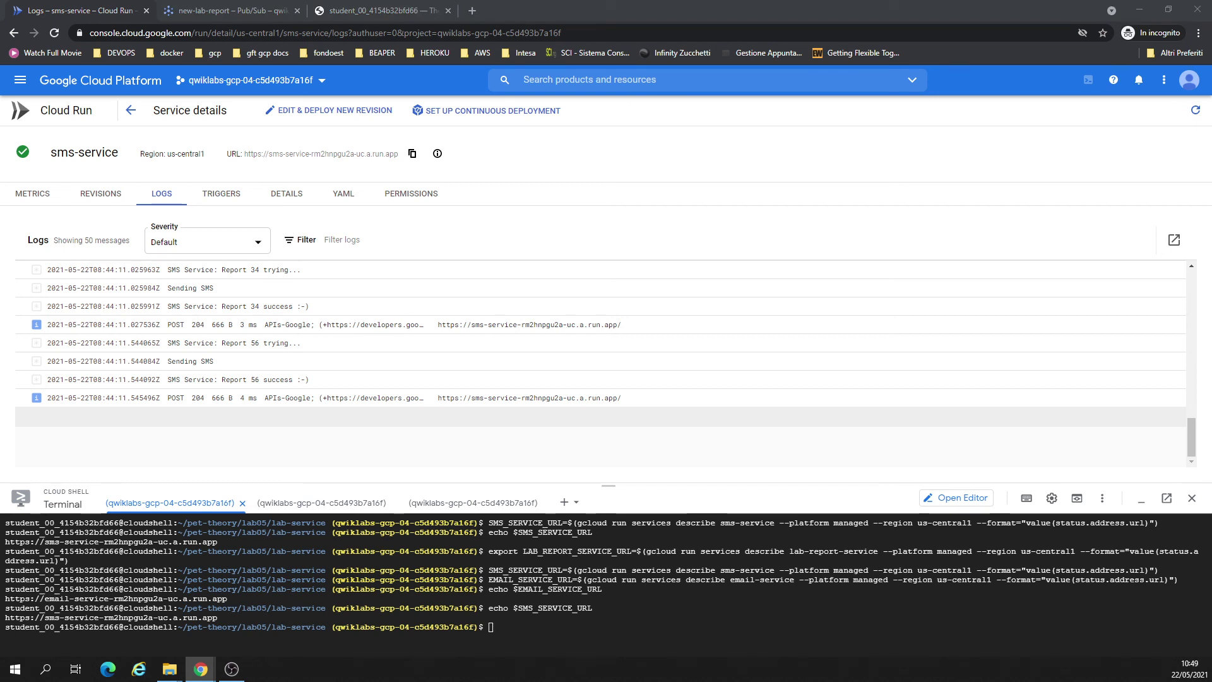
{"action": "left_click", "coordinate": [619, 636]}
{"action": "key", "text": "ctrl+v"}
{"action": "key", "text": "Return"}
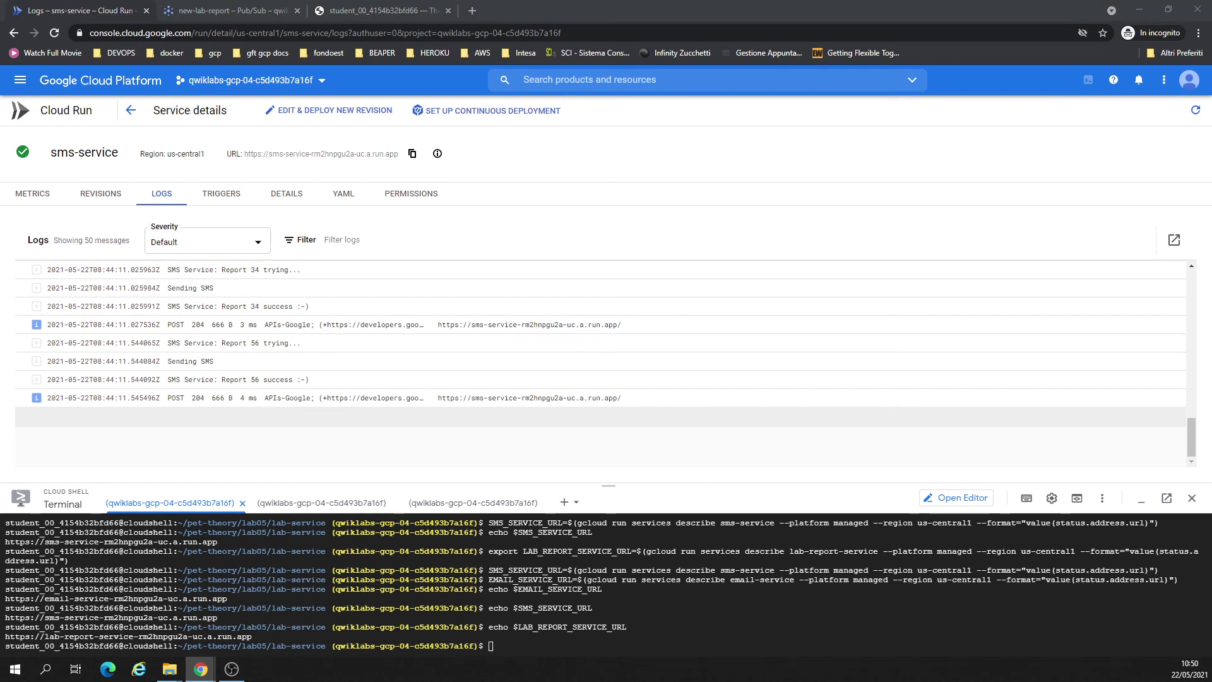
Clear the lab-service terminal session and run ~/pet-theory/lab05/lab-service/post-reports.sh in the lab-service, sms-service and email-service sessions.
{"action": "left_click", "coordinate": [570, 644]}
{"action": "key", "text": "ctrl+l"}
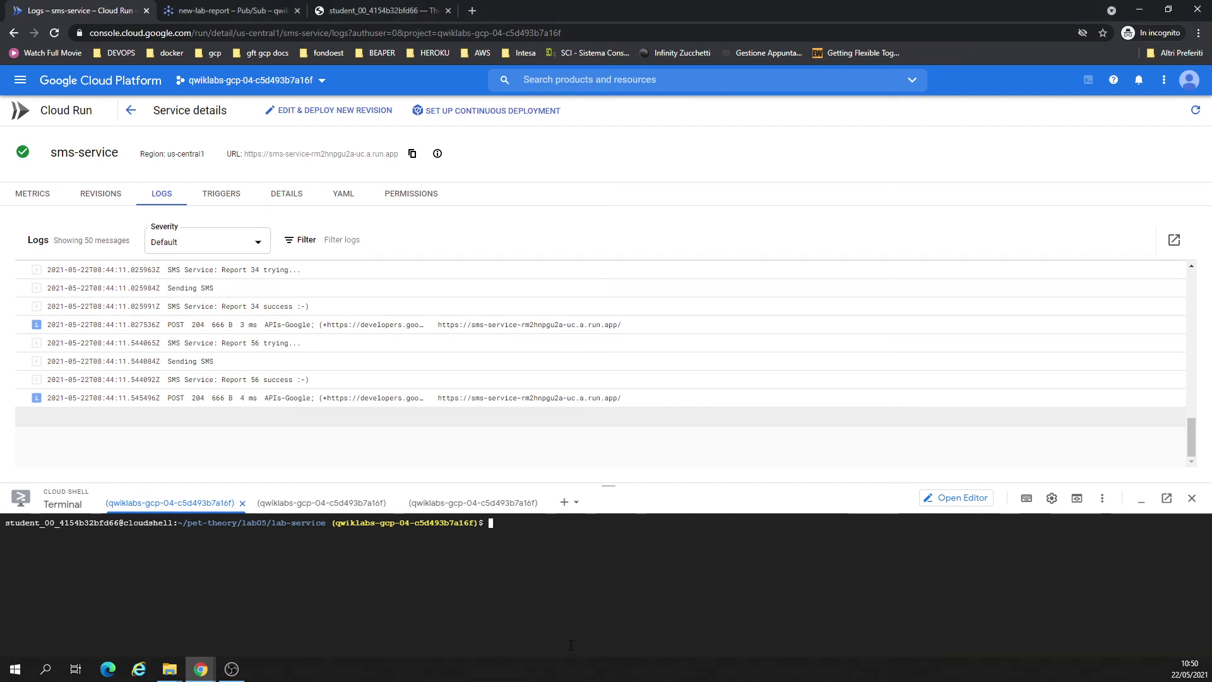
{"action": "type", "text": "~/pet-theory/lab05/lab-service/post-reports.sh"}
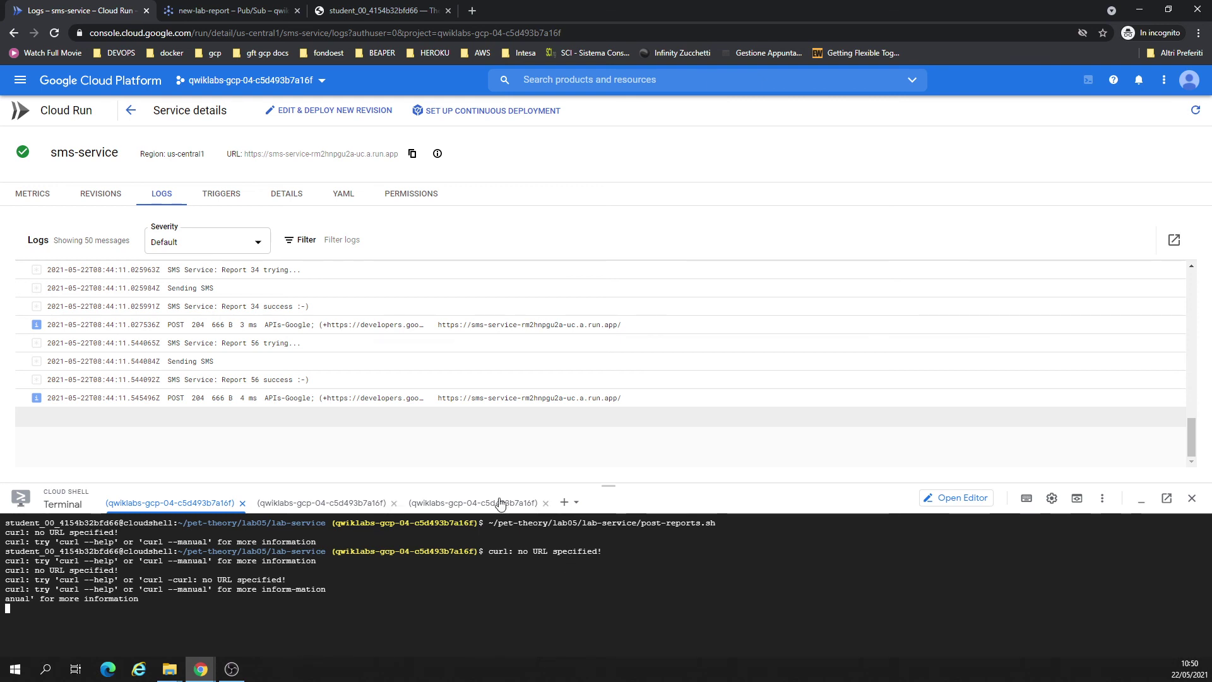
{"action": "left_click", "coordinate": [473, 502]}
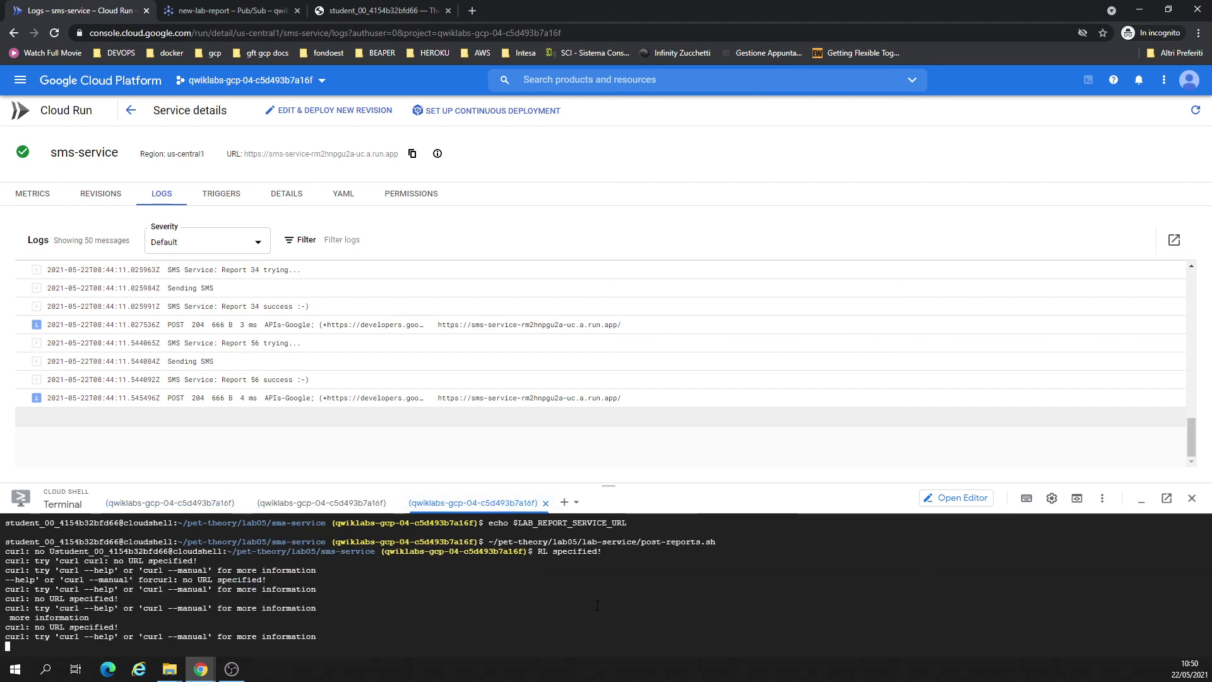
{"action": "left_click", "coordinate": [348, 505]}
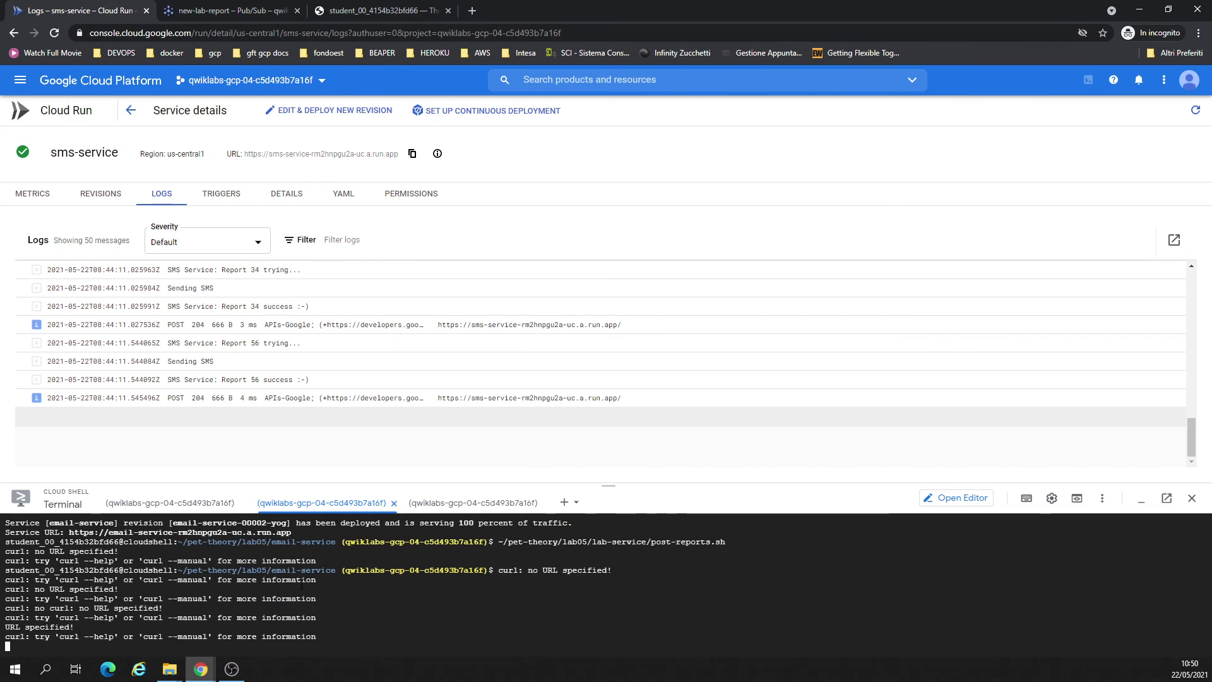
Open post-reports.sh from the lab05/lab-service folder in the Cloud Shell Editor.
{"action": "left_click", "coordinate": [169, 503]}
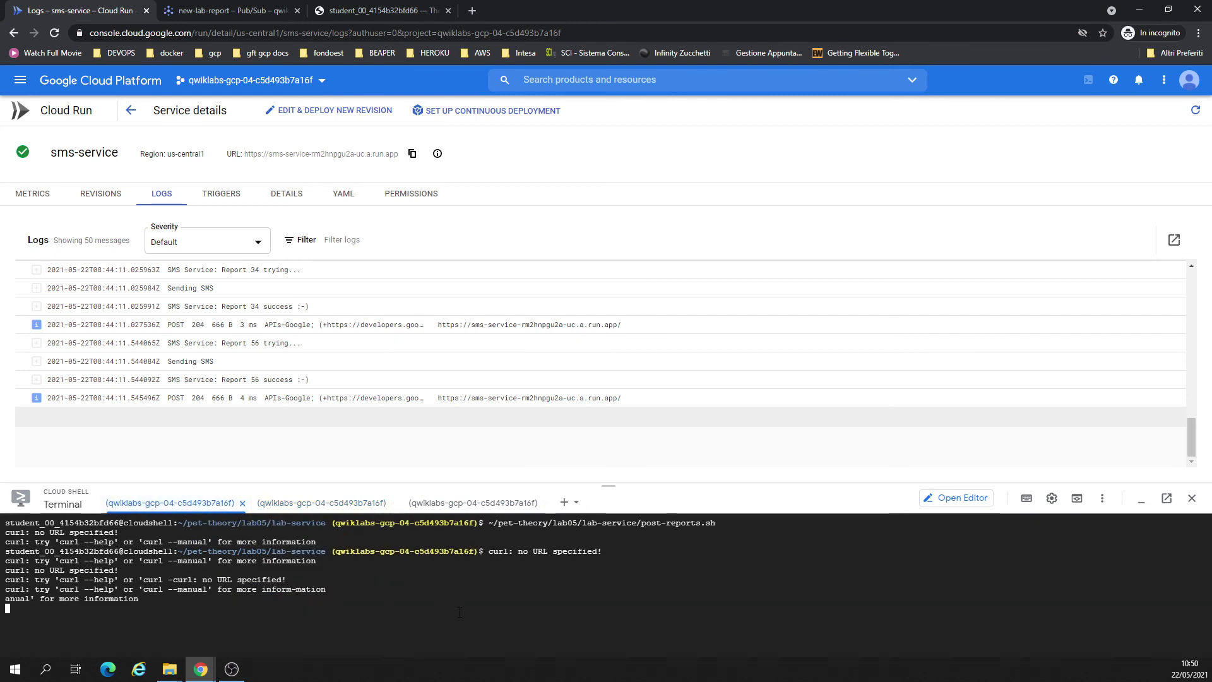
{"action": "left_click", "coordinate": [378, 10]}
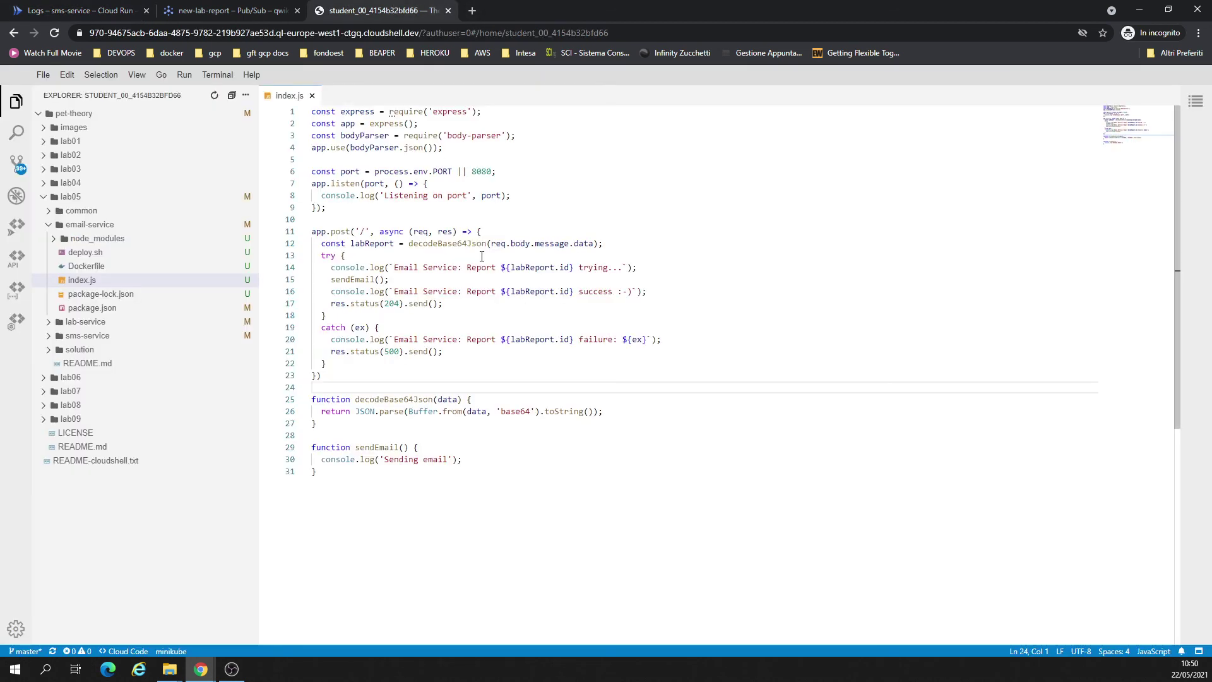
{"action": "left_click", "coordinate": [63, 226]}
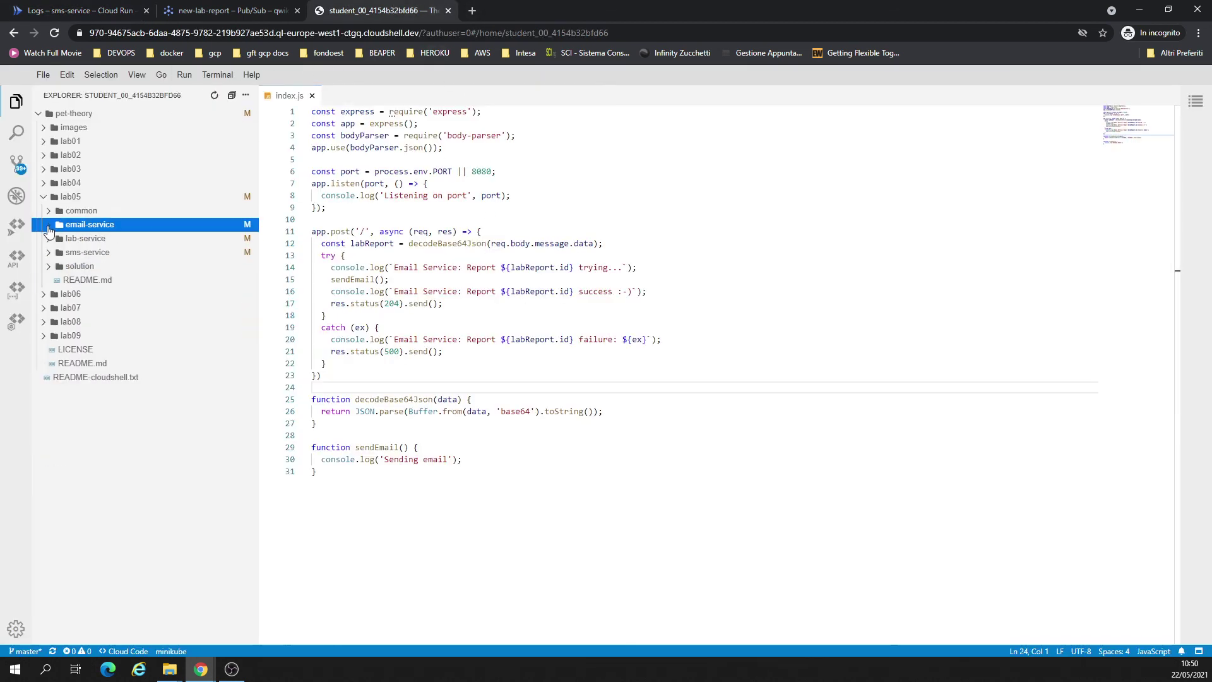
{"action": "left_click", "coordinate": [56, 241]}
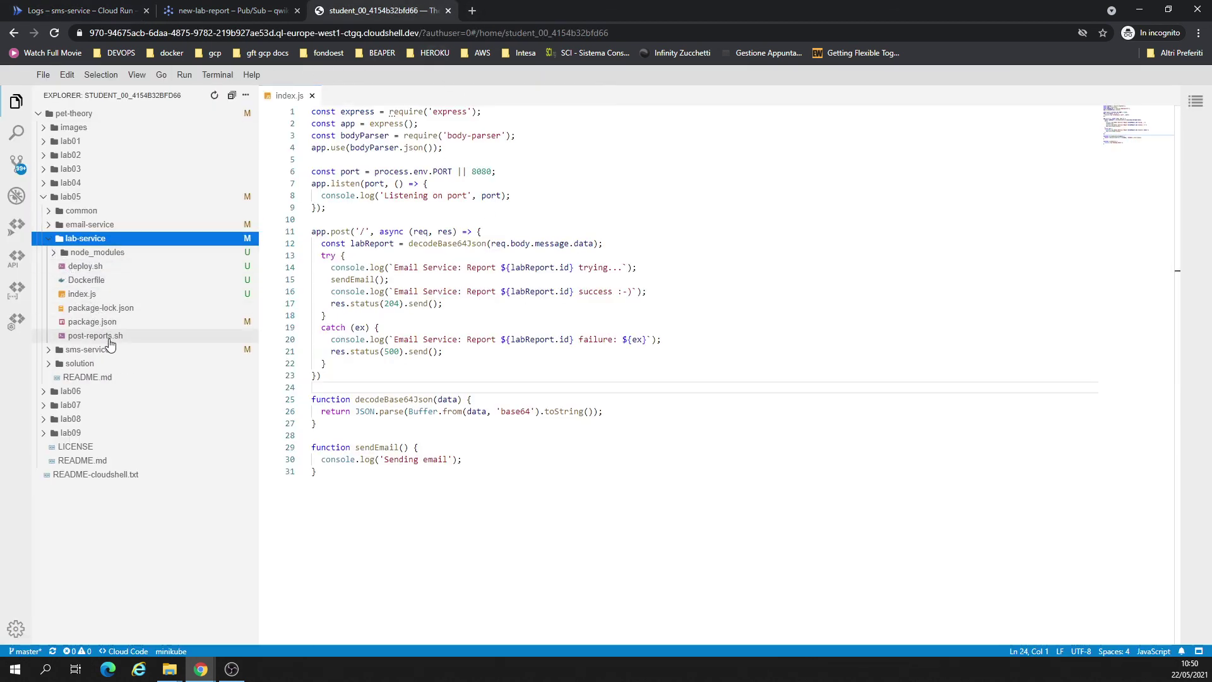
{"action": "left_click", "coordinate": [107, 339]}
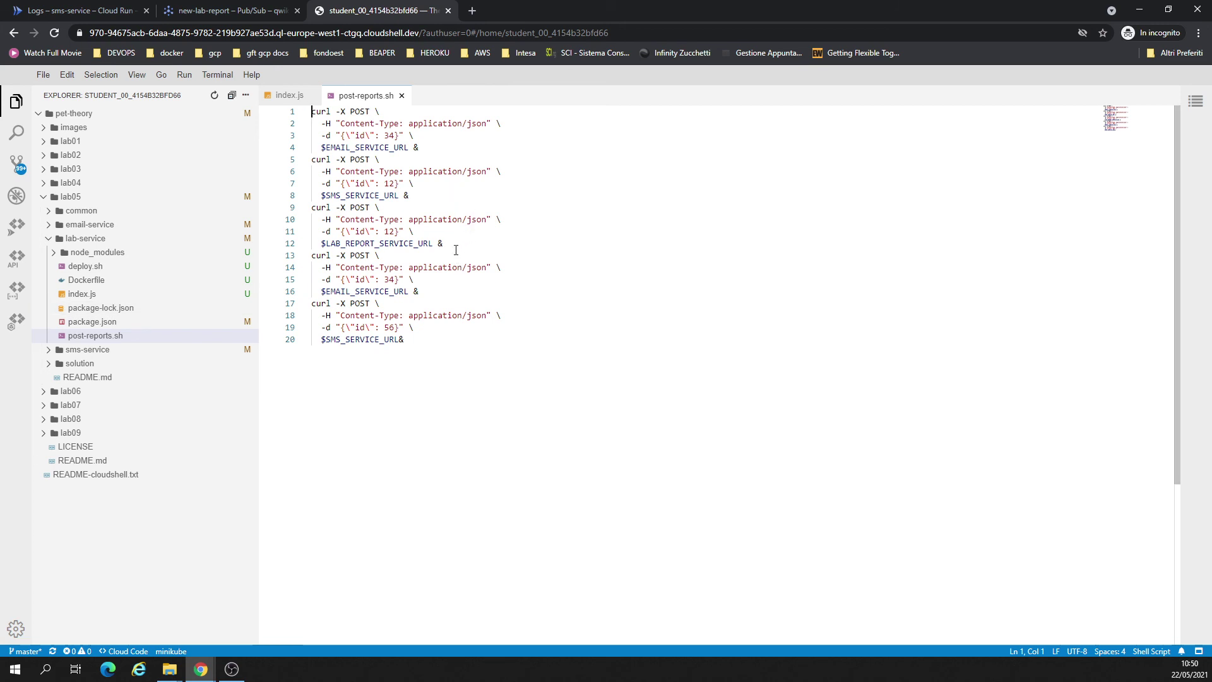
Move the $LAB_REPORT_SERVICE_URL curl block to the start of post-reports.sh, with no blank line above it and the next curl on its own line.
{"action": "left_click_drag", "start_coordinate": [444, 244], "coordinate": [291, 210]}
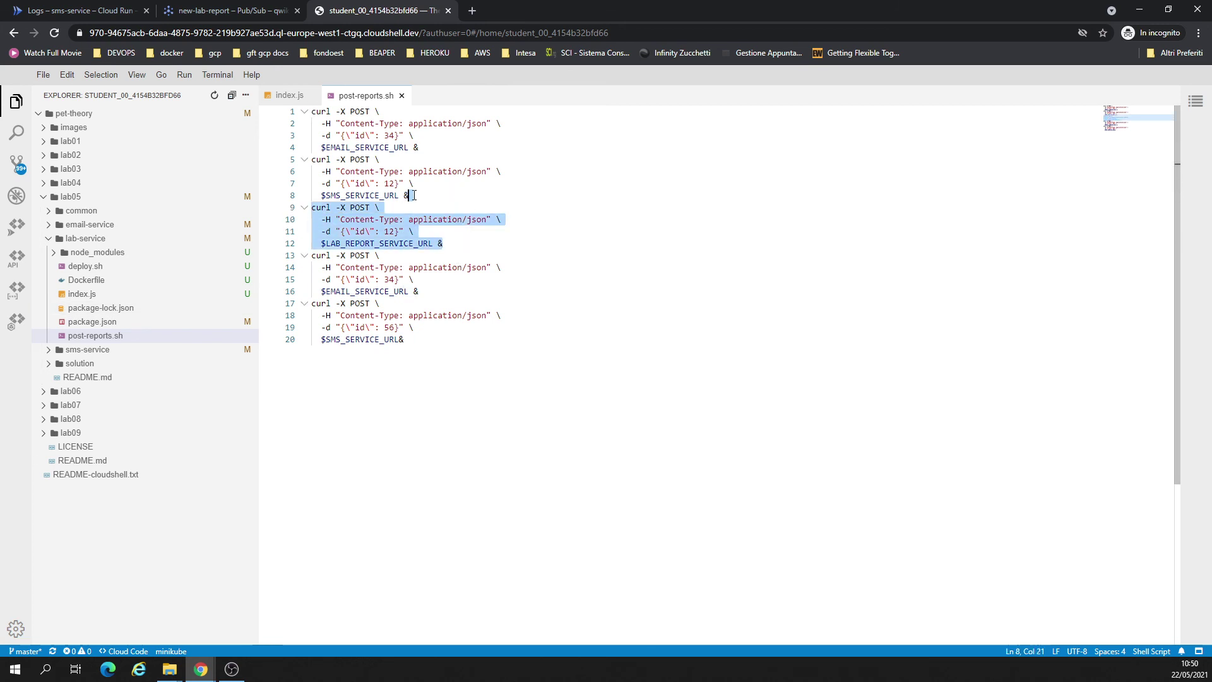
{"action": "key", "text": "shift+Left"}
{"action": "key", "text": "ctrl+c"}
{"action": "key", "text": "BackSpace"}
{"action": "key", "text": "ctrl+s"}
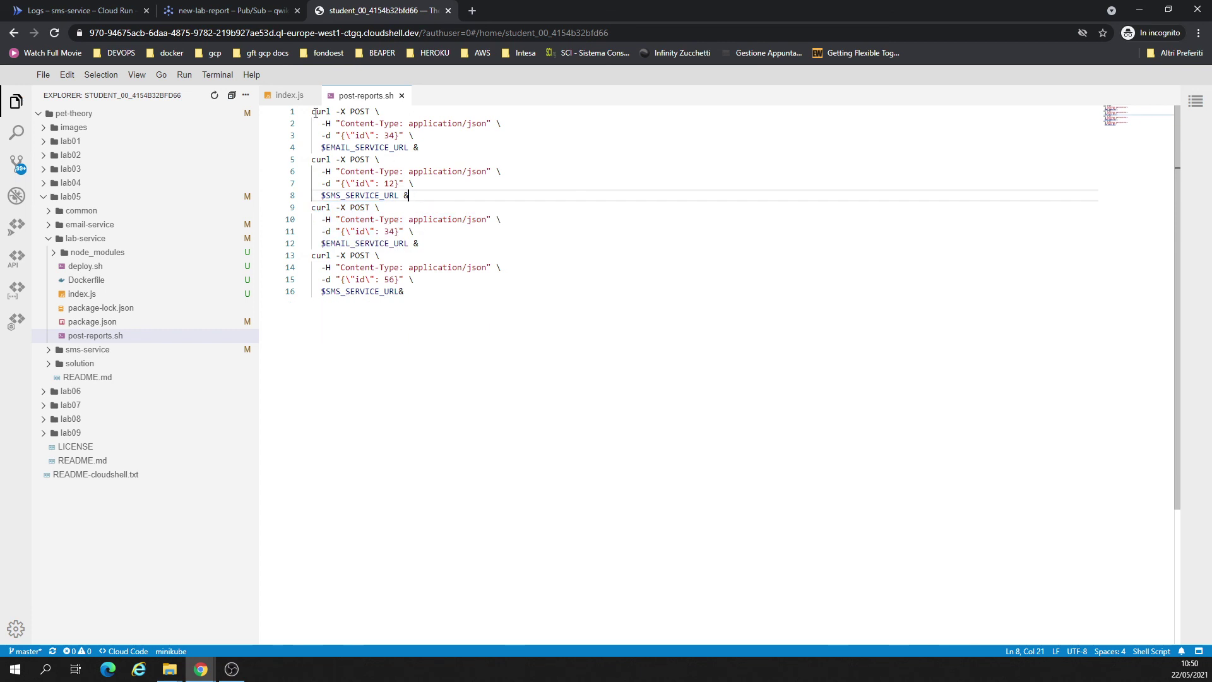
{"action": "left_click", "coordinate": [314, 113]}
{"action": "key", "text": "ctrl+v"}
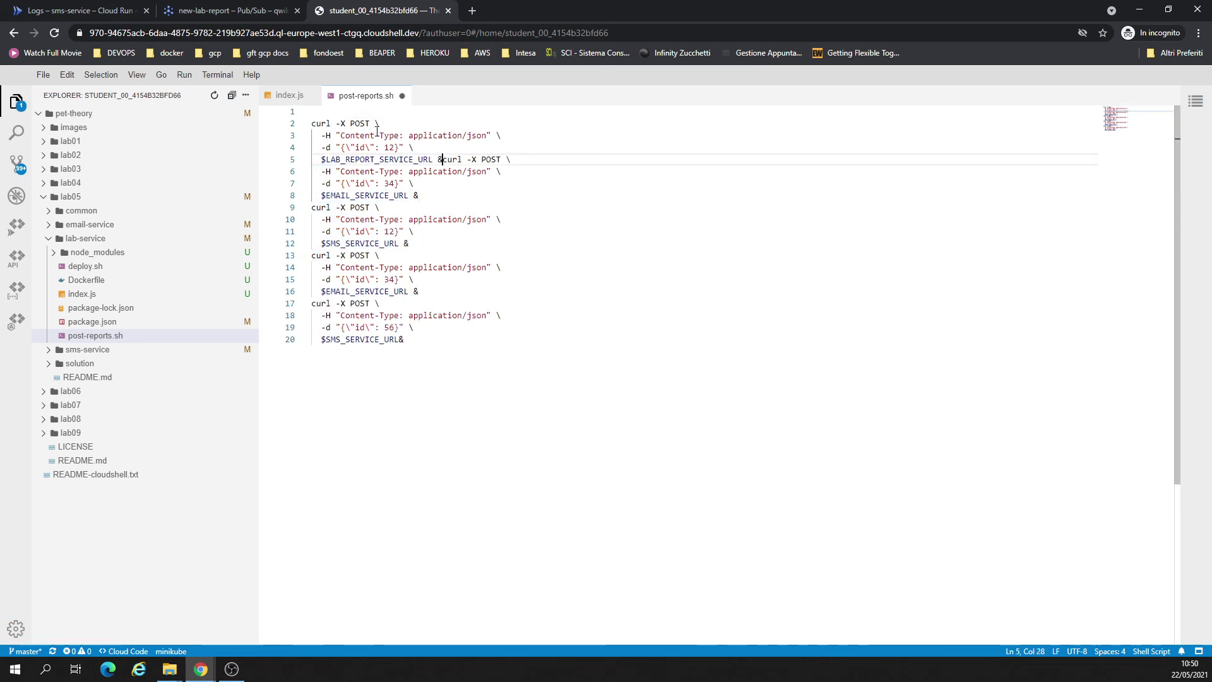
{"action": "key", "text": "Return"}
{"action": "left_click", "coordinate": [394, 113]}
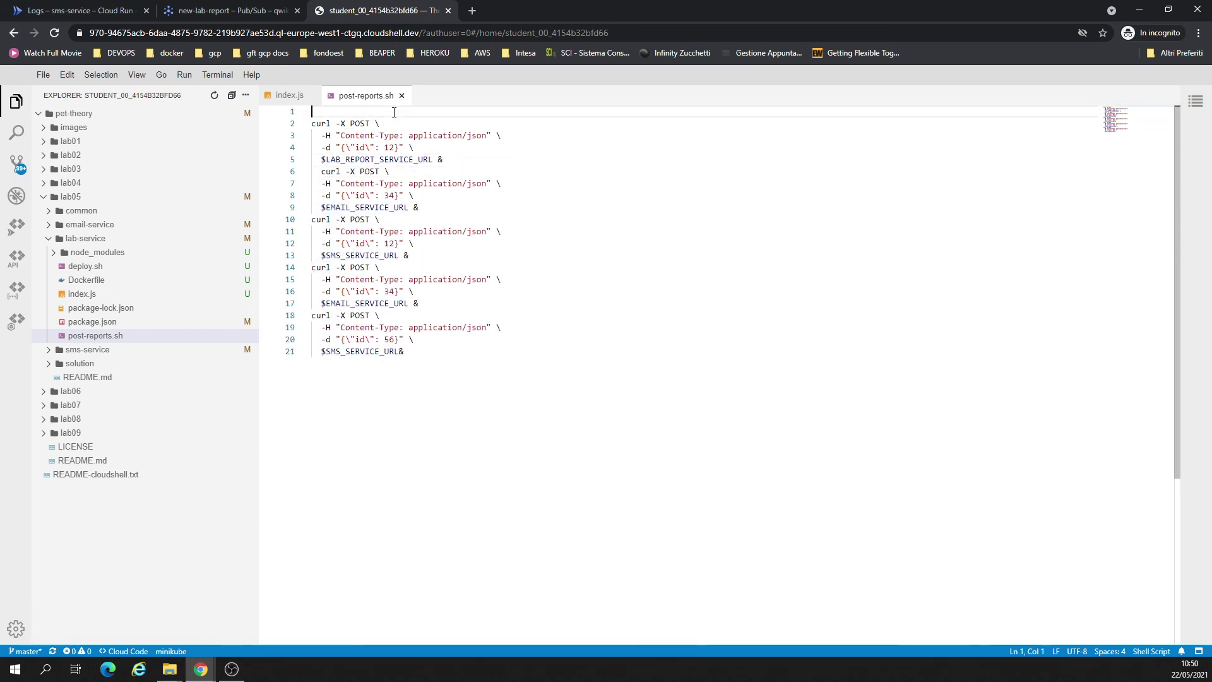
{"action": "key", "text": "Delete"}
Interrupt and clear the lab-service terminal session, and run ~/pet-theory/lab05/lab-service/post-reports.sh again.
{"action": "left_click", "coordinate": [80, 11]}
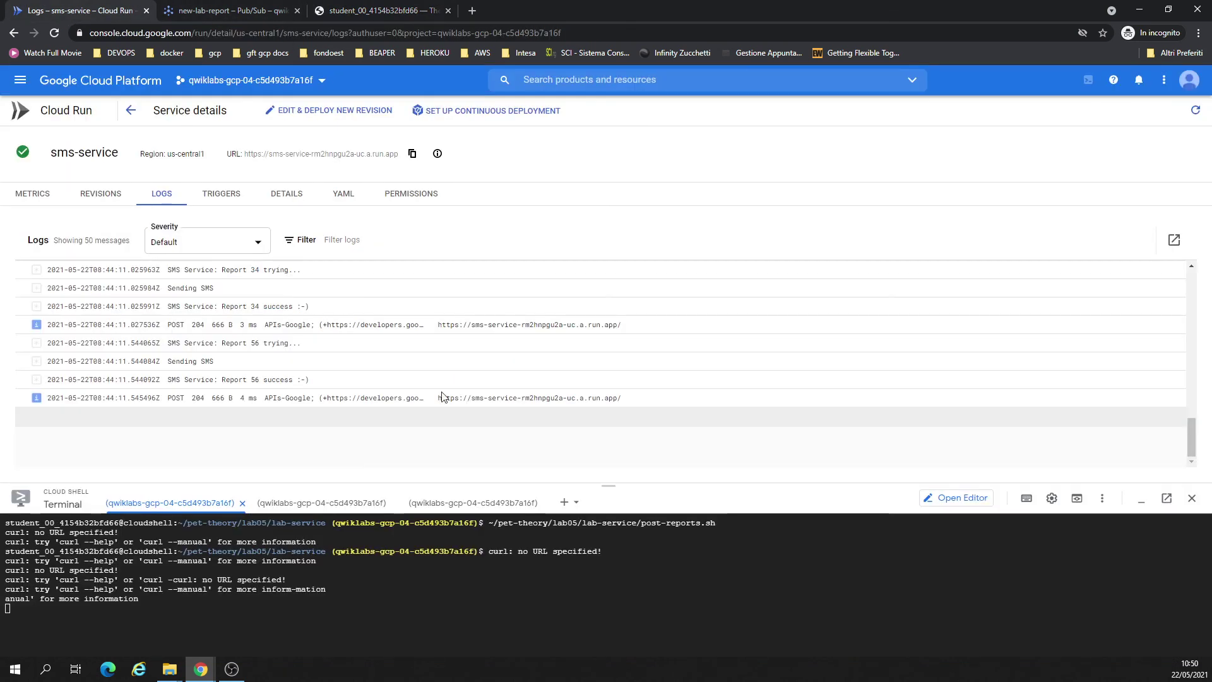
{"action": "key", "text": "Return"}
{"action": "key", "text": "Return"}
{"action": "key", "text": "Return"}
{"action": "key", "text": "Return"}
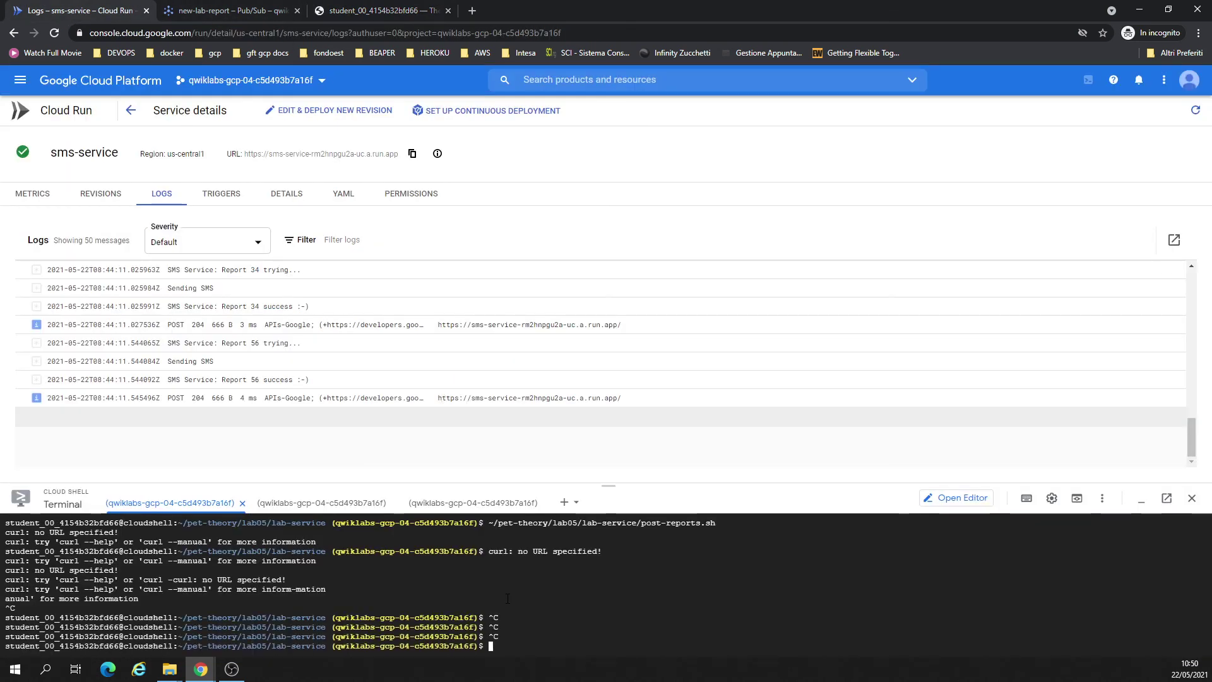
{"action": "key", "text": "ctrl+l"}
{"action": "key", "text": "Up"}
{"action": "key", "text": "Return"}
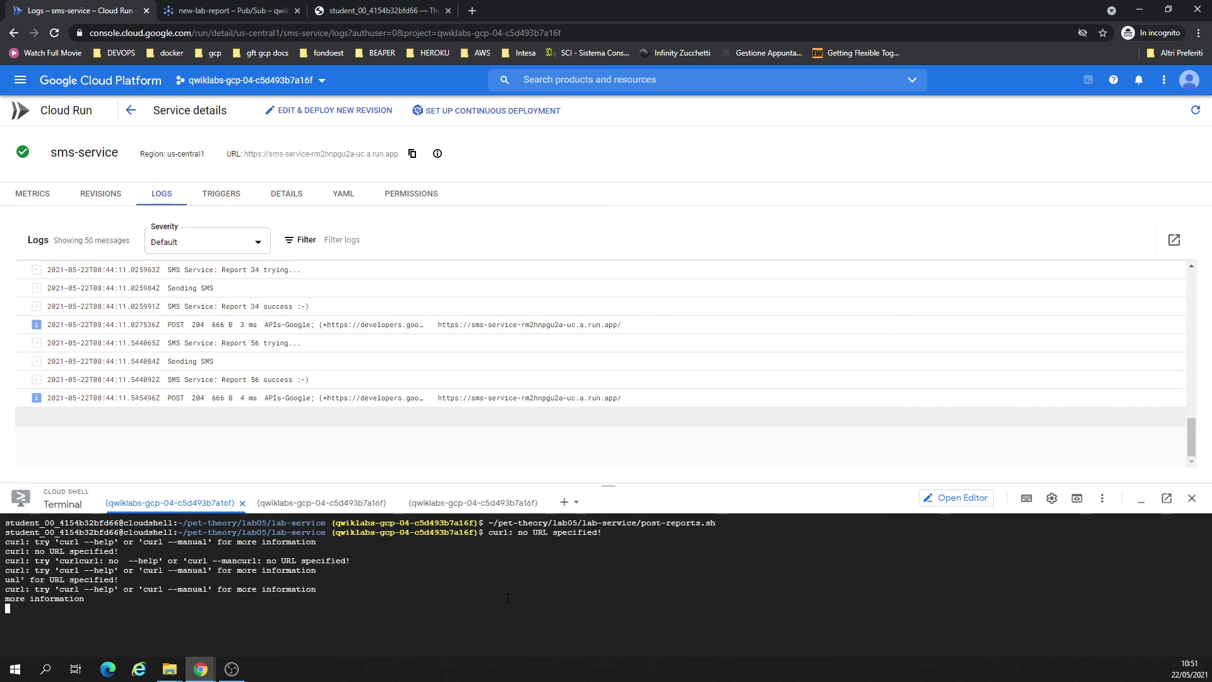
Insert a space before the final & after $SMS_SERVICE_URL in post-reports.sh and select the whole script for copying.
{"action": "left_click", "coordinate": [357, 7]}
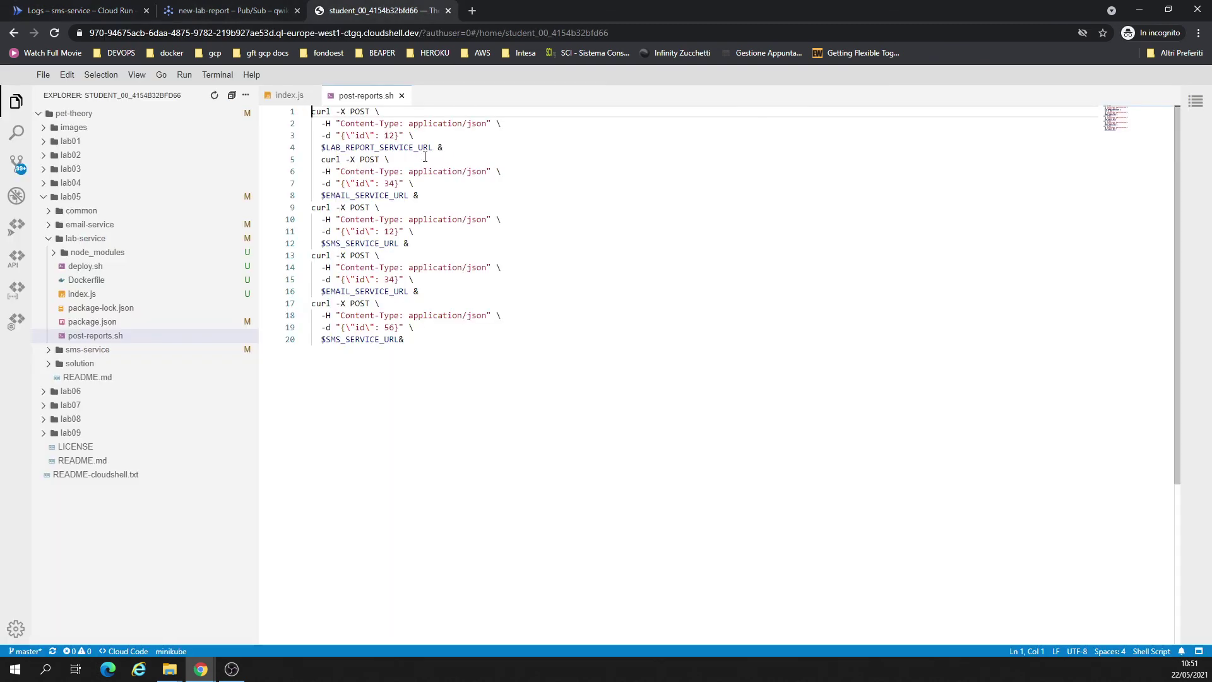
{"action": "left_click_drag", "start_coordinate": [411, 341], "coordinate": [281, 107]}
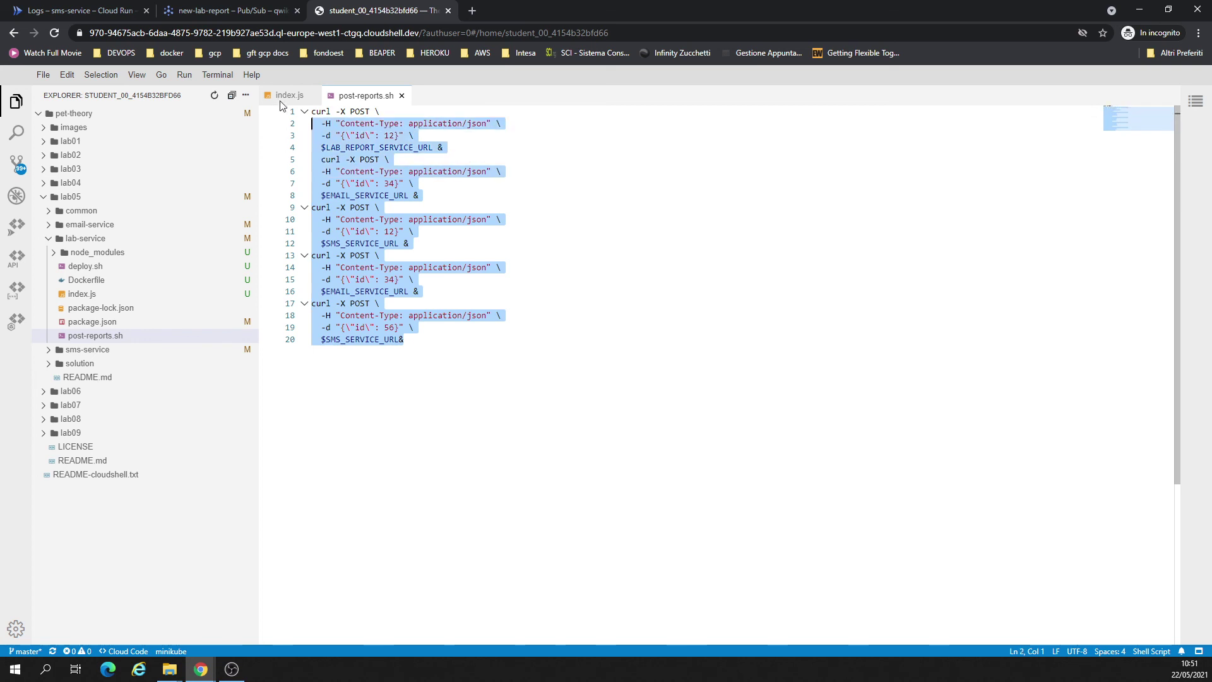
{"action": "left_click", "coordinate": [405, 341]}
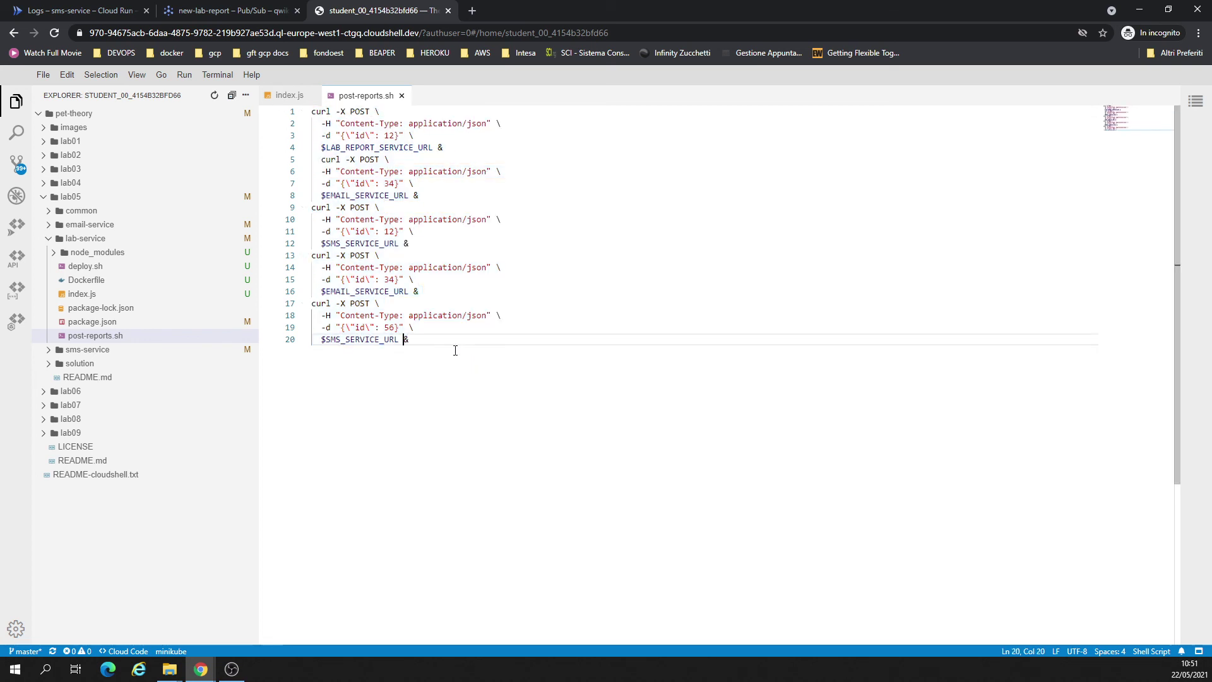
{"action": "left_click_drag", "start_coordinate": [450, 351], "coordinate": [232, 74]}
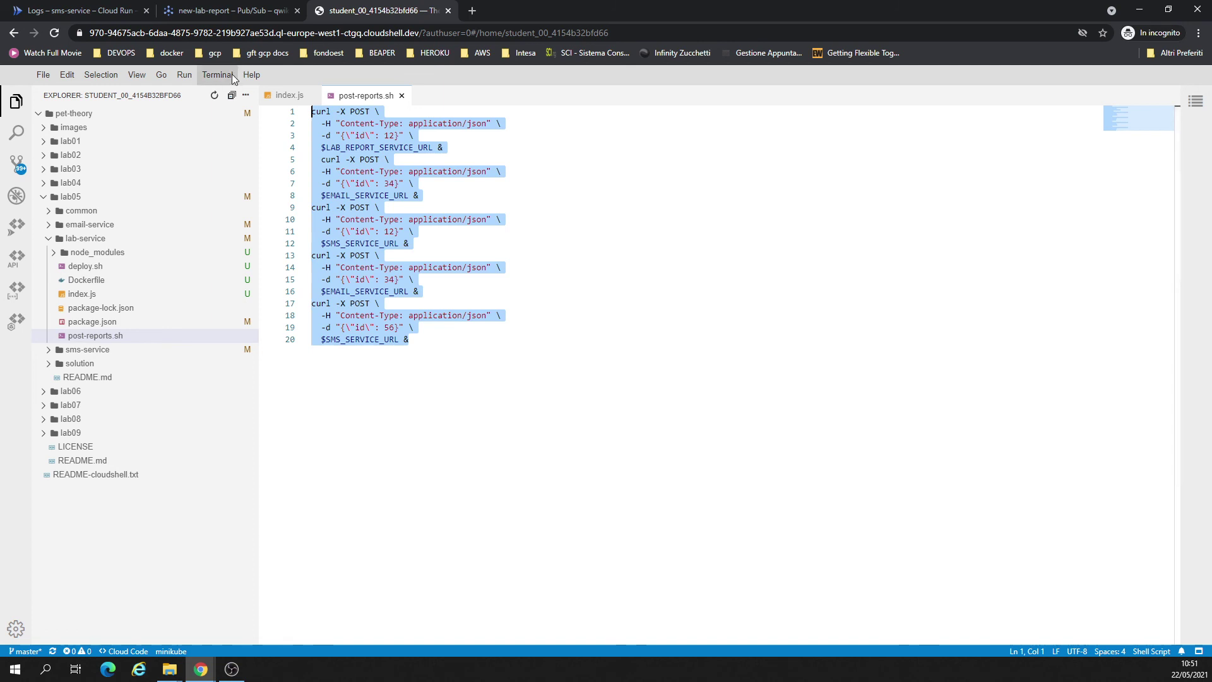
Rerun the edited post-reports.sh in the cleared lab-service session and interrupt it.
{"action": "left_click", "coordinate": [76, 11]}
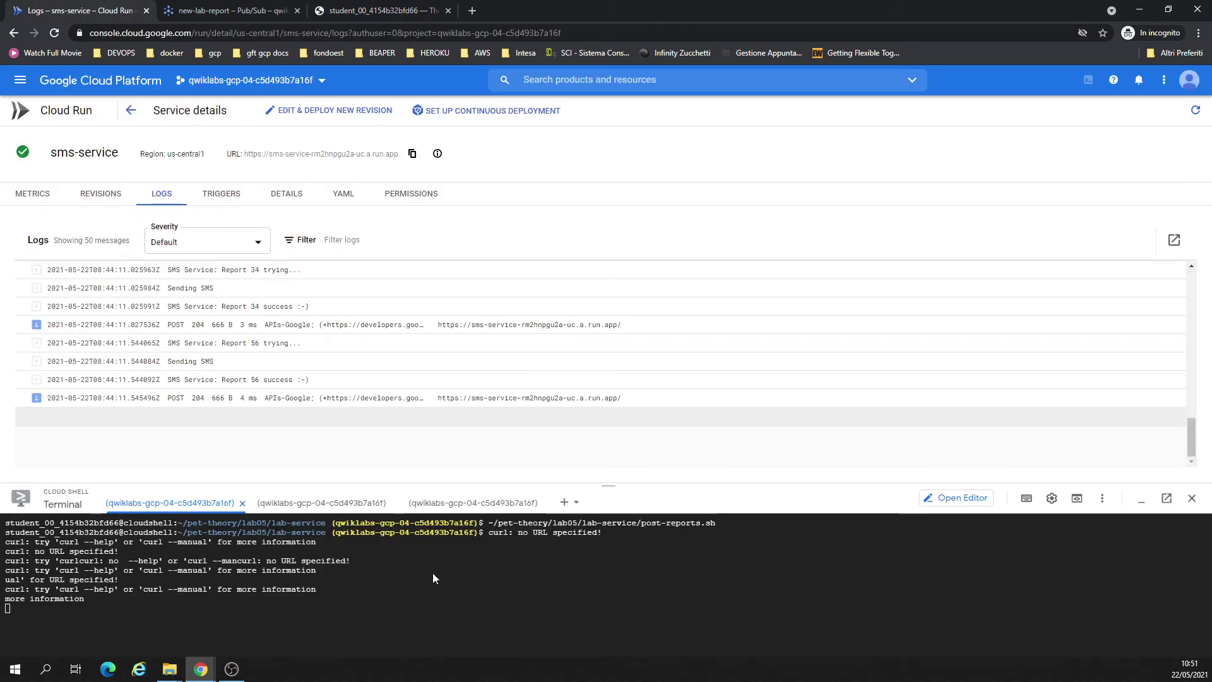
{"action": "key", "text": "Return"}
{"action": "key", "text": "ctrl+l"}
{"action": "key", "text": "Up"}
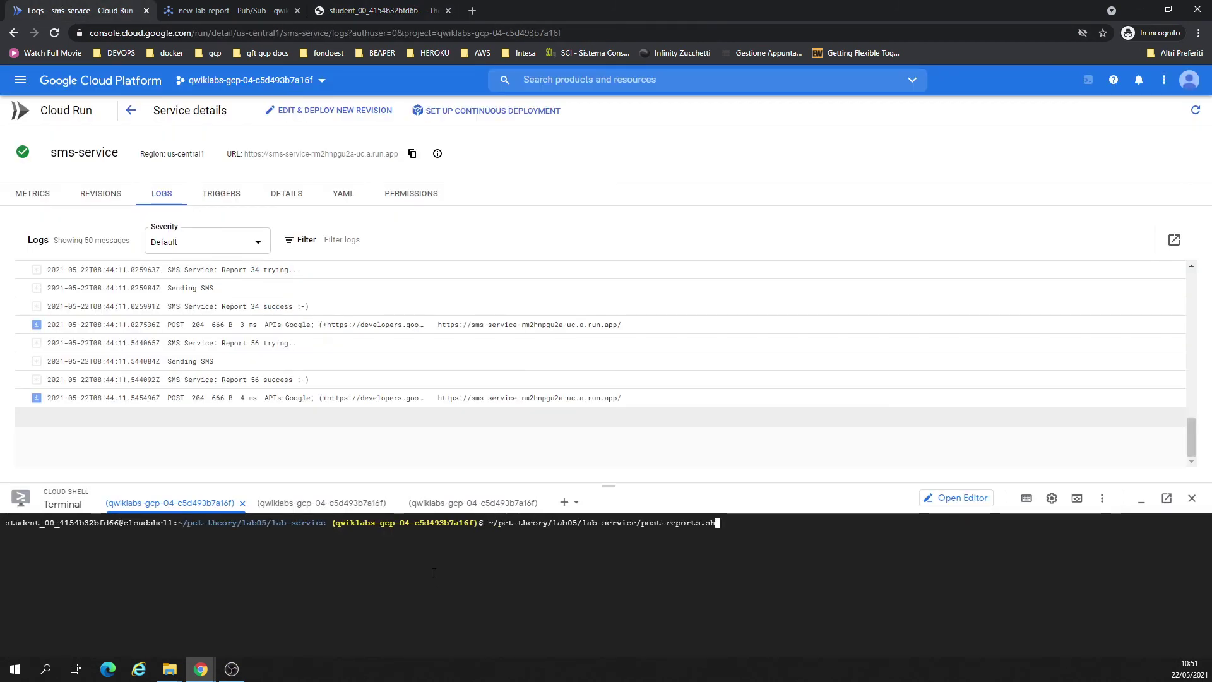
{"action": "key", "text": "Return"}
{"action": "key", "text": "ctrl+c"}
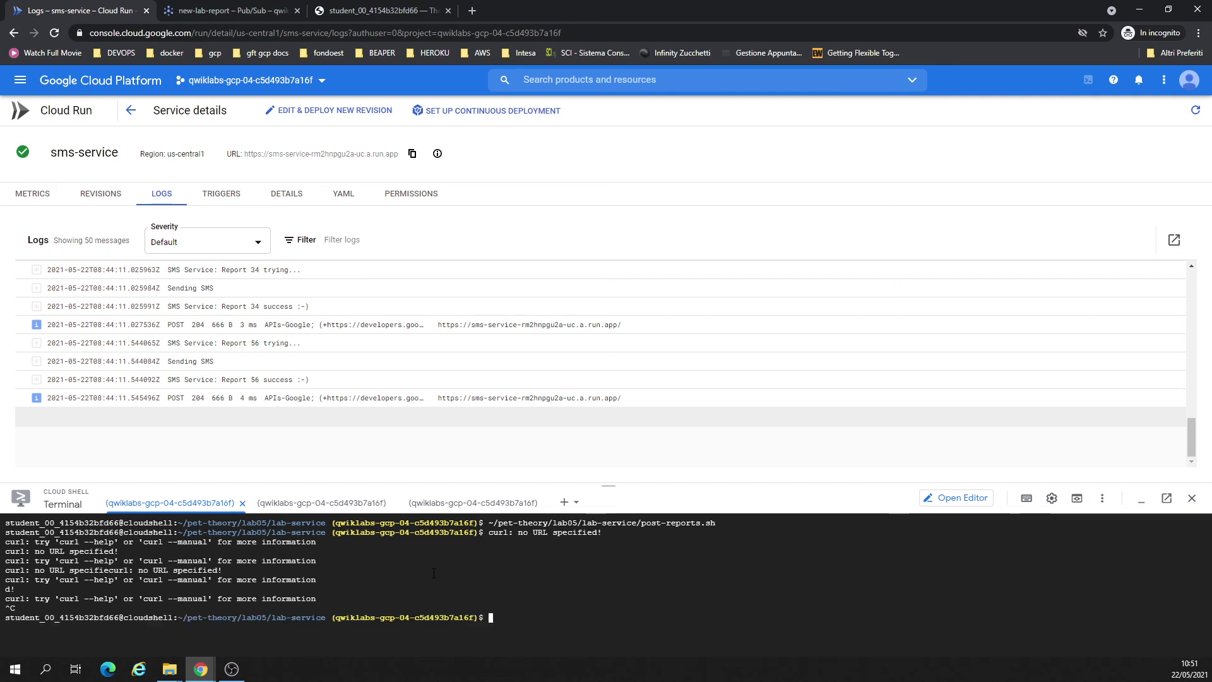
Run all five curl POST commands of post-reports.sh directly in the lab-service session and review their output in an enlarged terminal.
{"action": "key", "text": "ctrl+v"}
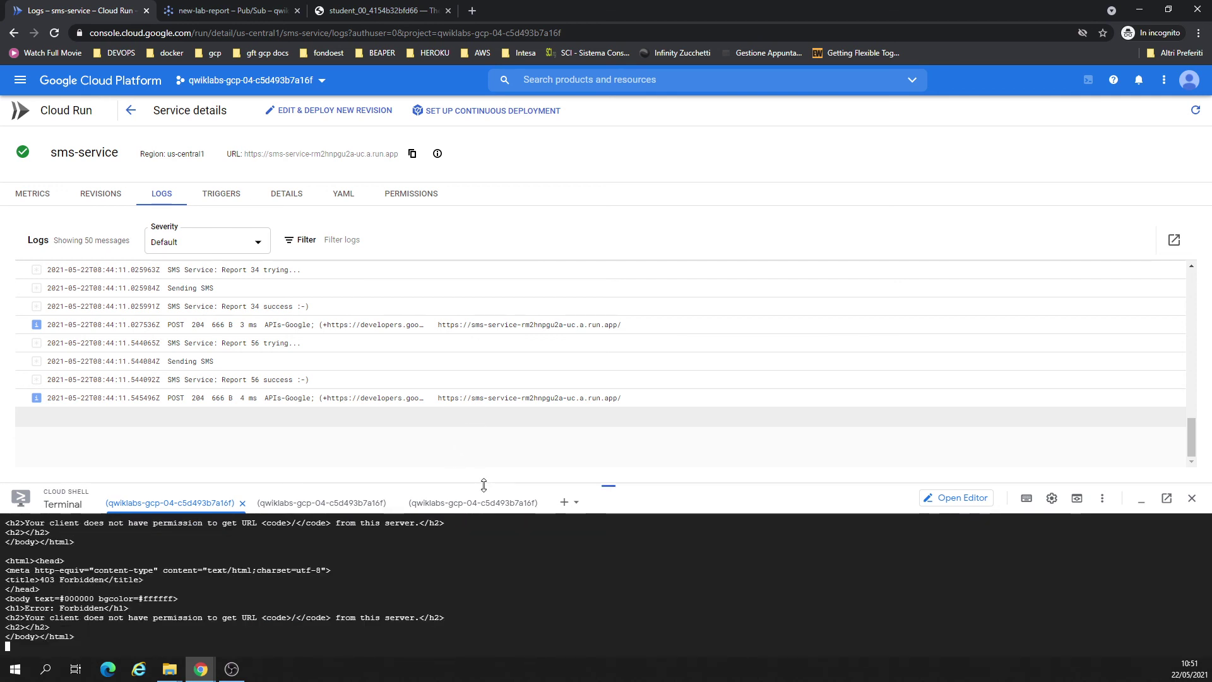
{"action": "left_click_drag", "start_coordinate": [483, 486], "coordinate": [470, 324]}
{"action": "scroll", "coordinate": [166, 456], "scroll_direction": "up", "scroll_amount": 5}
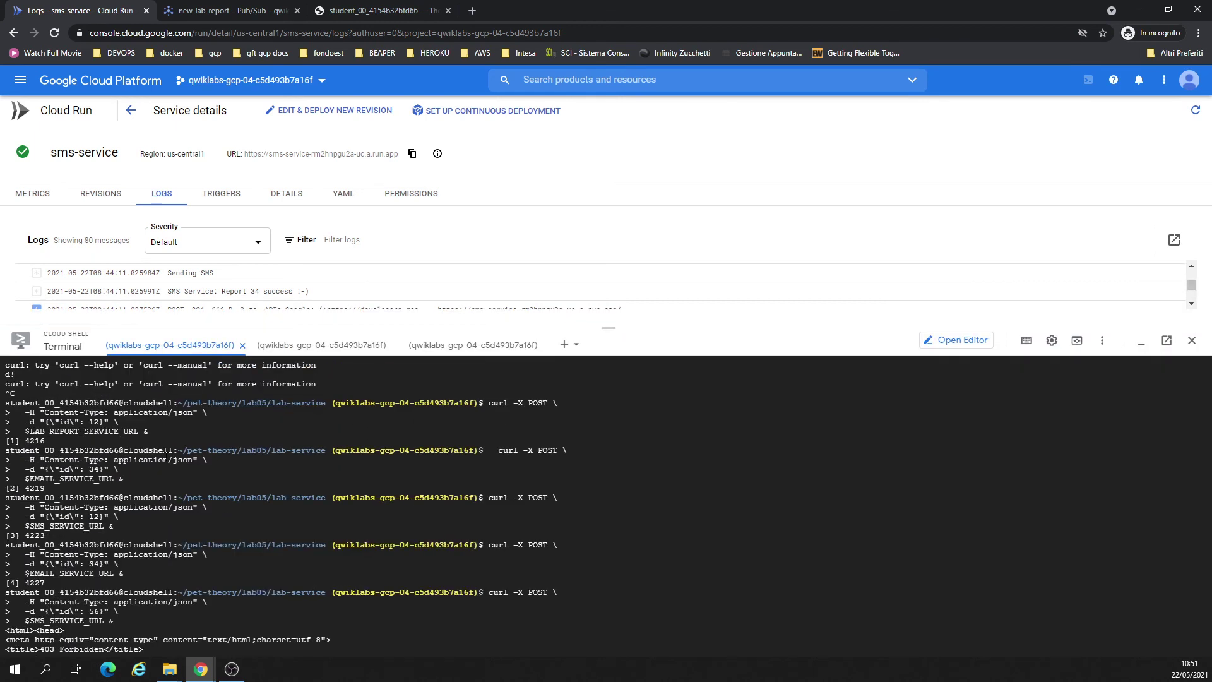
{"action": "scroll", "coordinate": [166, 456], "scroll_direction": "down", "scroll_amount": 9}
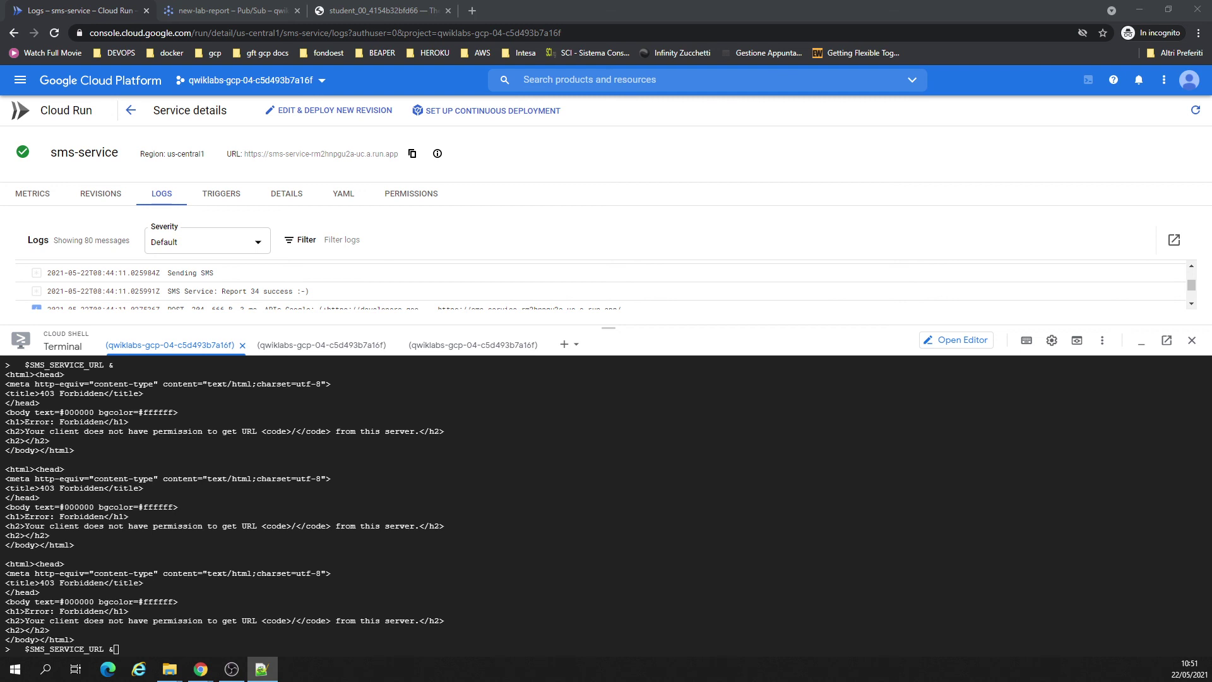
{"action": "left_click", "coordinate": [359, 495]}
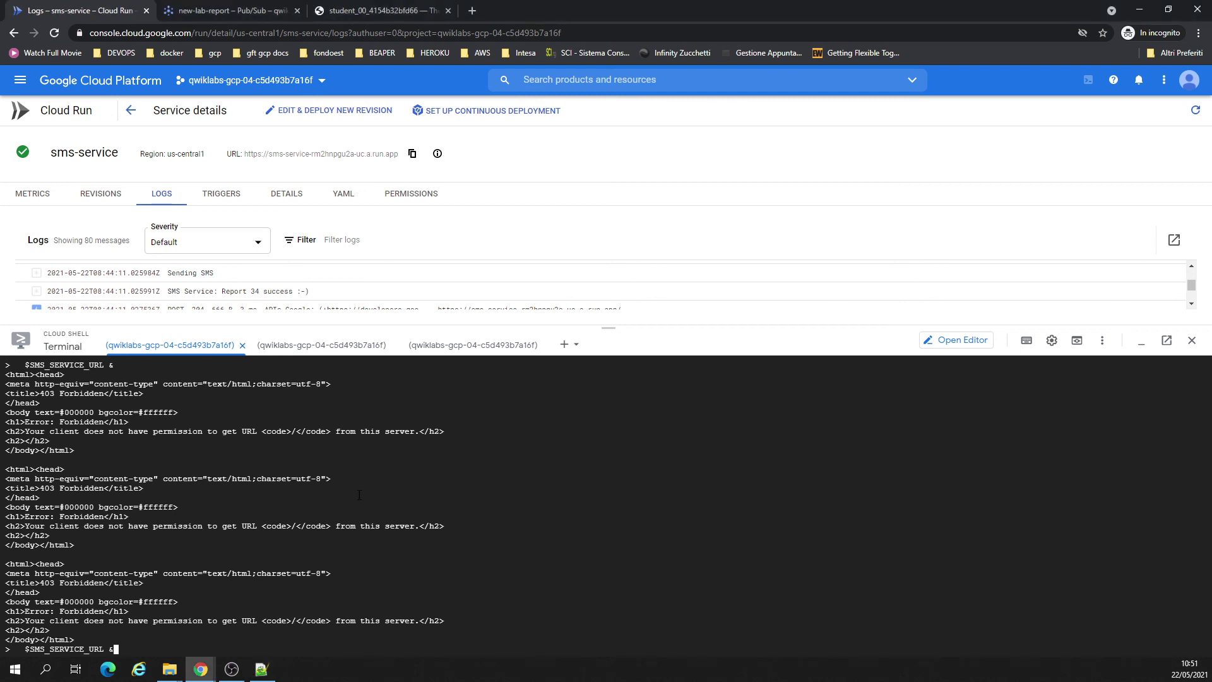
{"action": "key", "text": "Return"}
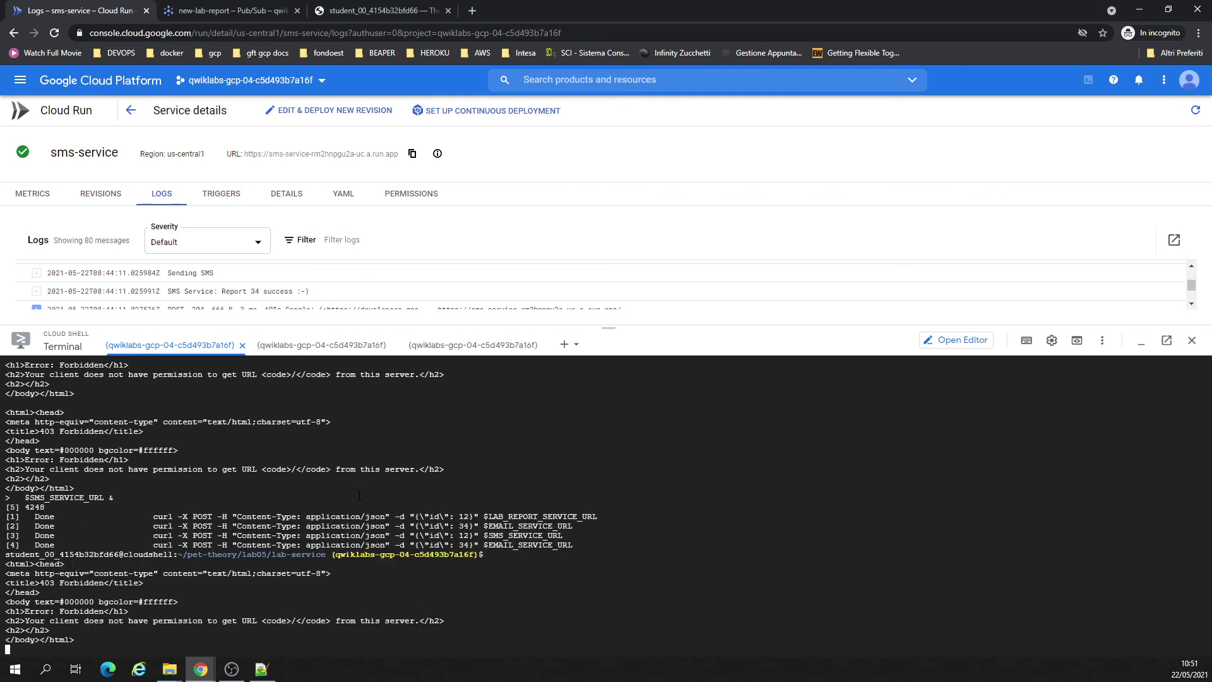
{"action": "key", "text": "Return"}
{"action": "key", "text": "Return"}
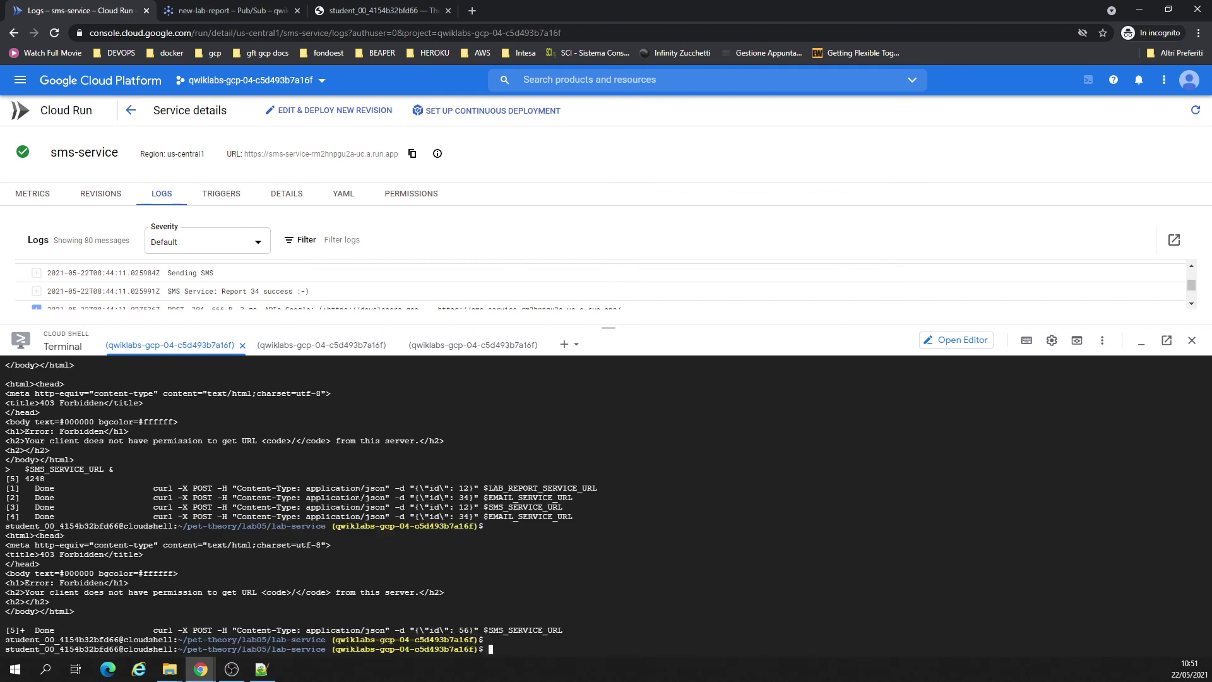
Clear the lab-service session and post the report with id 12 to $LAB_REPORT_SERVICE_URL using curl.
{"action": "key", "text": "ctrl+l"}
{"action": "key", "text": "ctrl+v"}
{"action": "key", "text": "Return"}
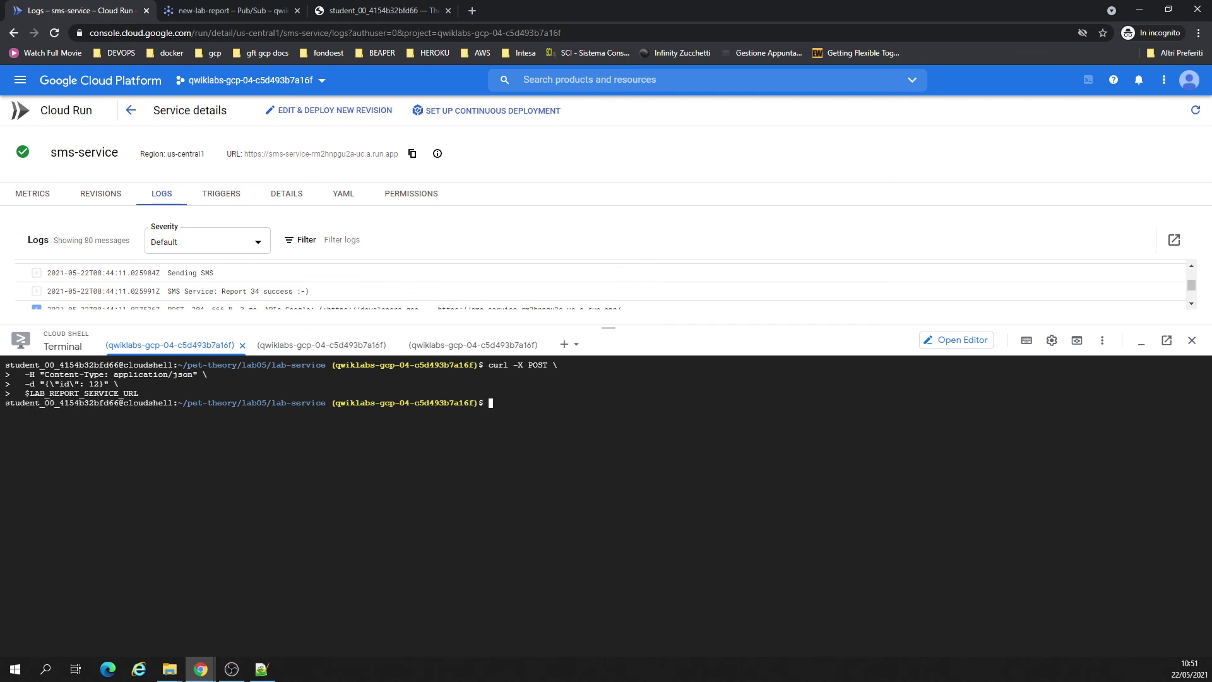
Post the report with id 34 to $EMAIL_SERVICE_URL with a background curl command in the lab-service session.
{"action": "key", "text": "alt+Tab"}
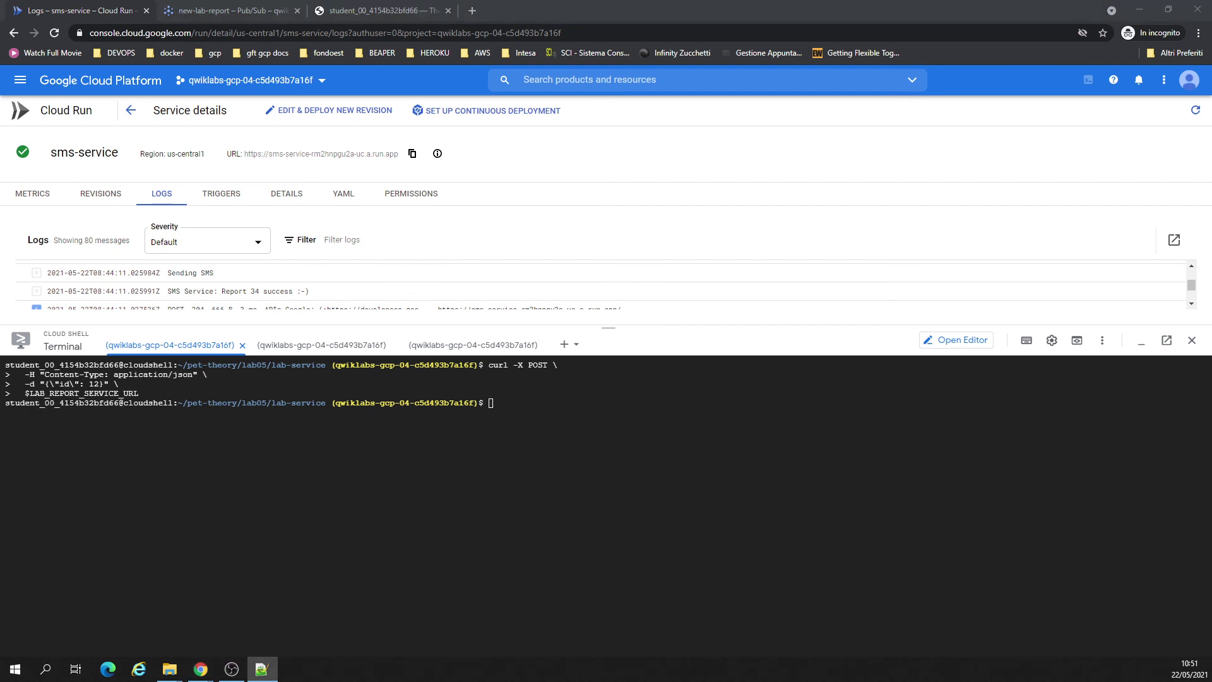
{"action": "left_click", "coordinate": [221, 410]}
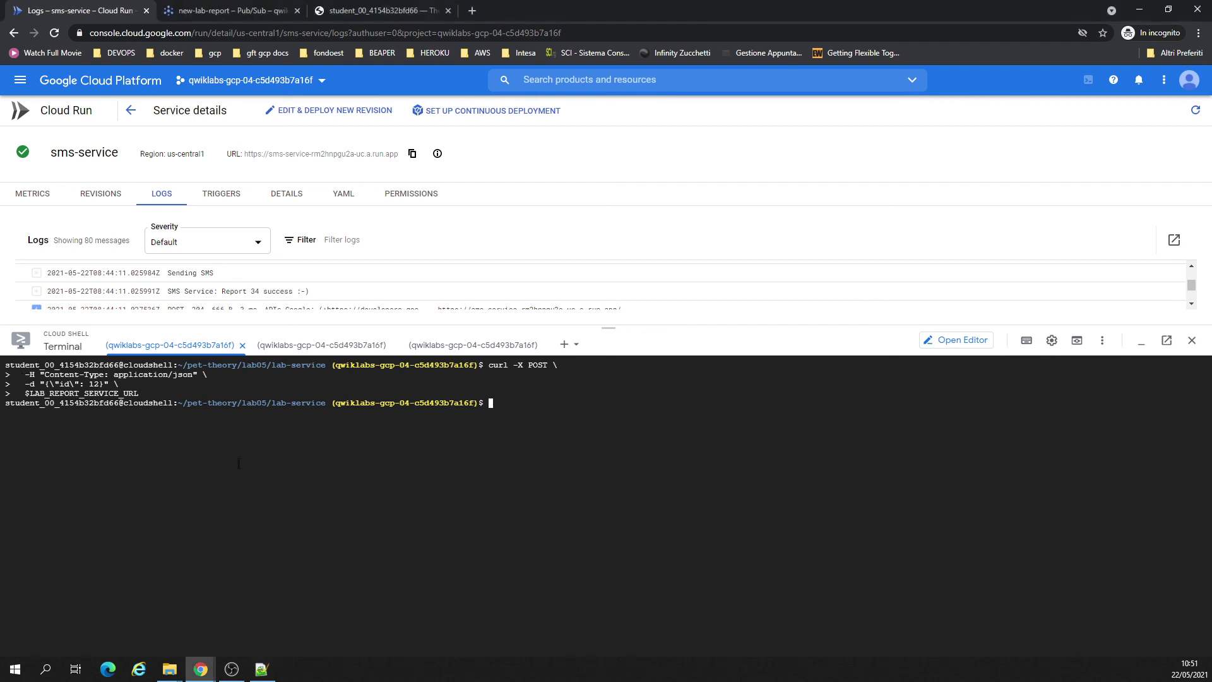
{"action": "key", "text": "ctrl+v"}
{"action": "key", "text": "Return"}
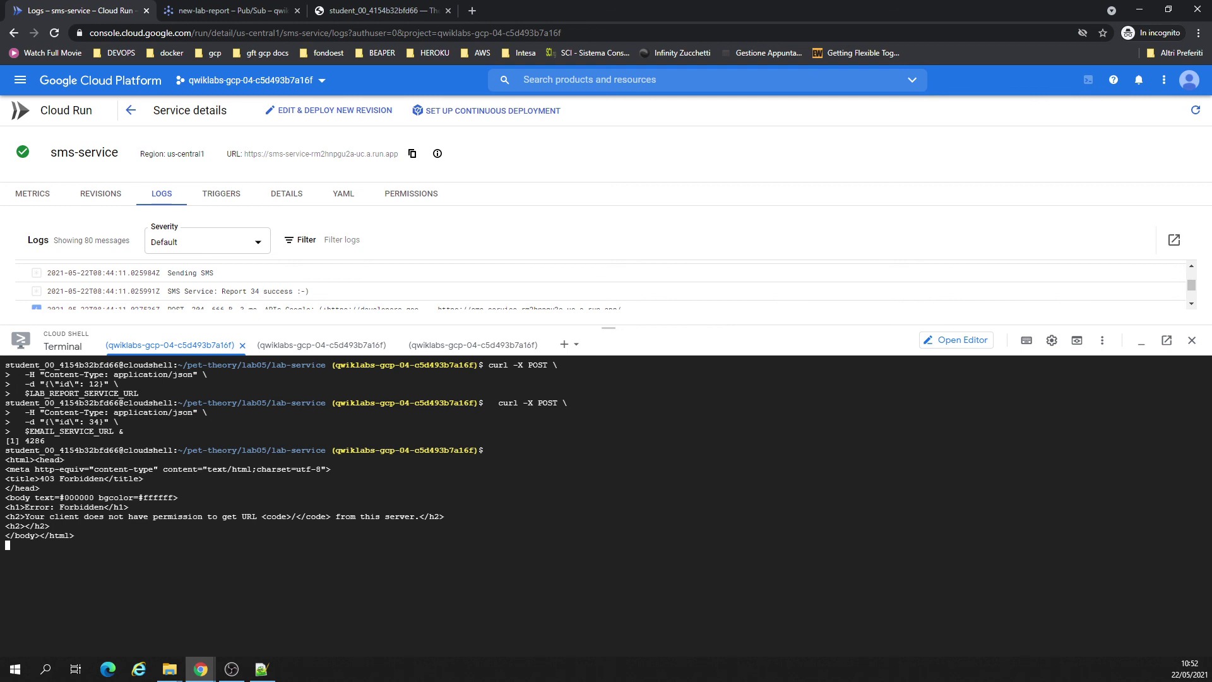
Post the report with id 12 to $SMS_SERVICE_URL with a background curl command in the lab-service session.
{"action": "key", "text": "alt+Tab"}
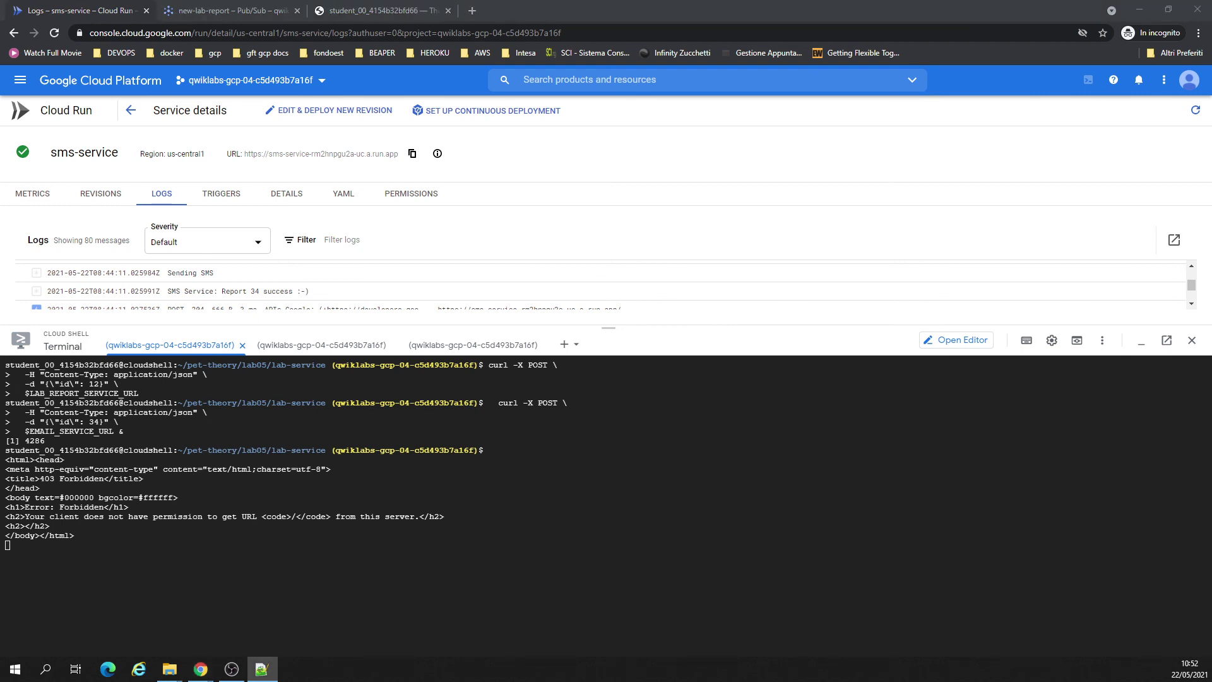
{"action": "left_click", "coordinate": [109, 539]}
{"action": "key", "text": "Return"}
{"action": "key", "text": "Return"}
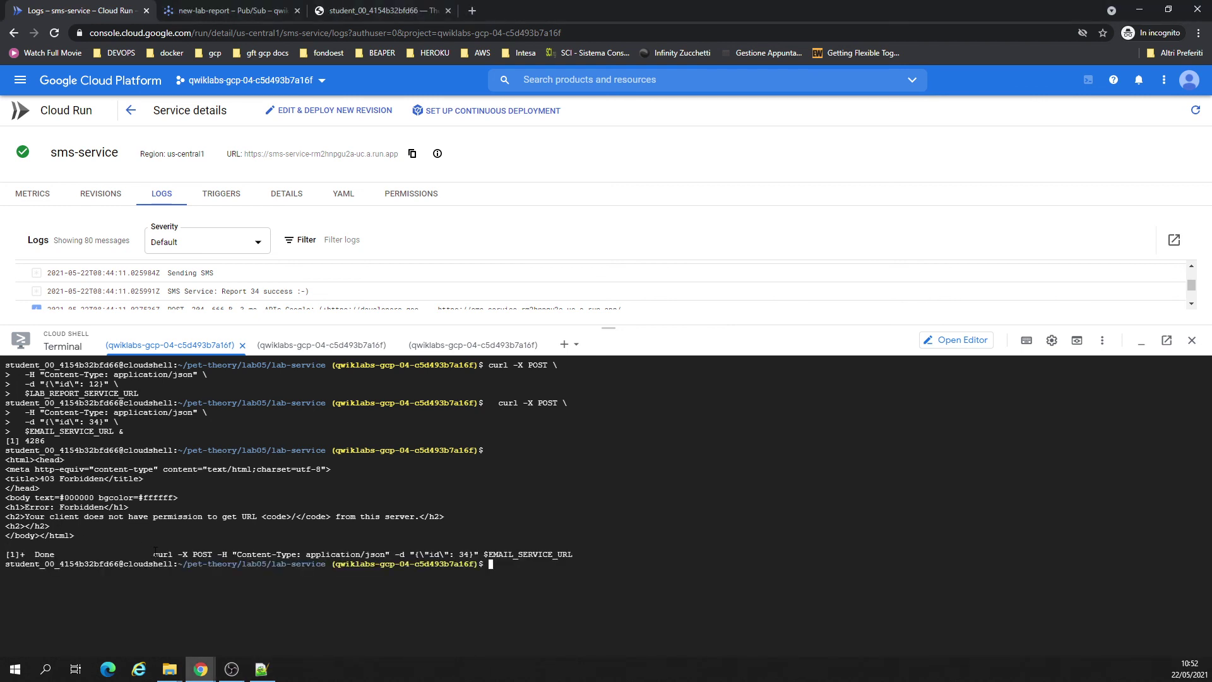
{"action": "key", "text": "ctrl+v"}
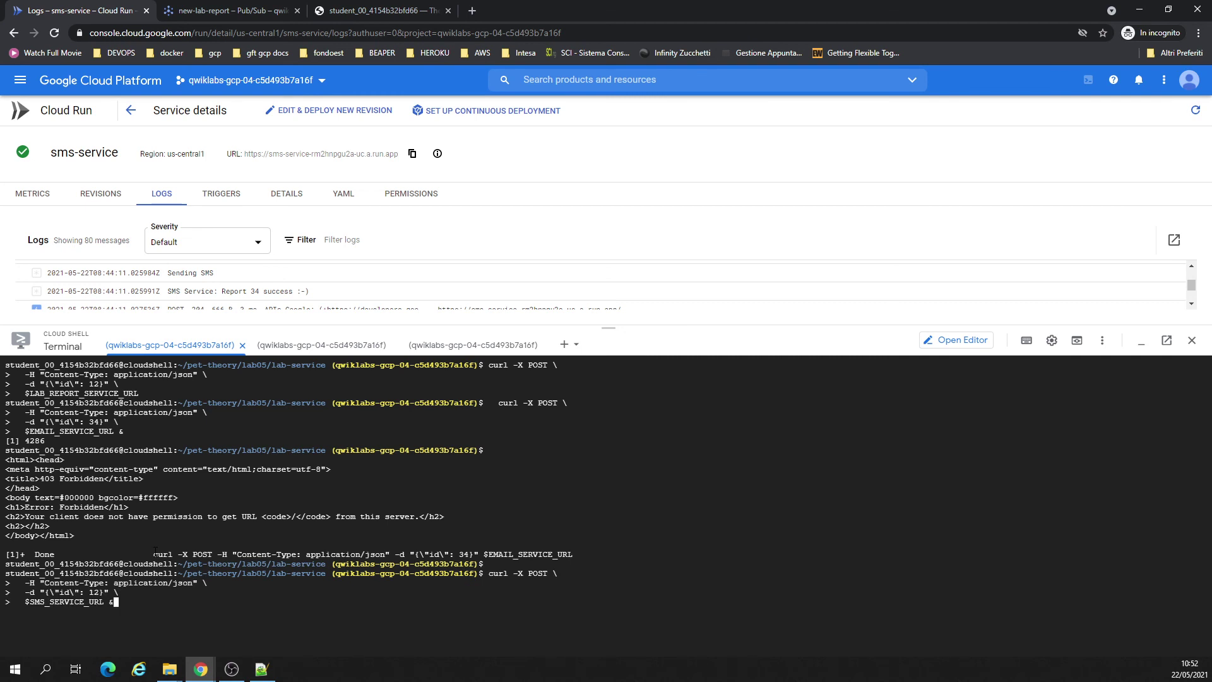
{"action": "key", "text": "Return"}
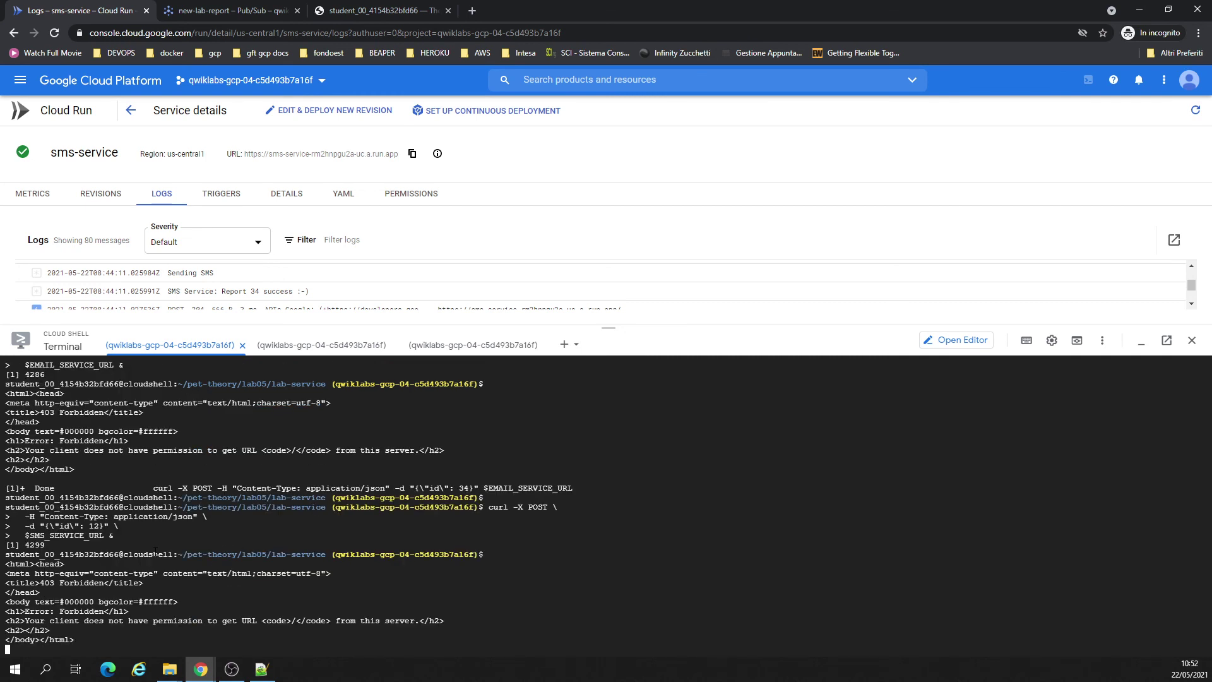
Clear the email-service terminal session and run the curl POST of id 12 to $SMS_SERVICE_URL there.
{"action": "left_click", "coordinate": [313, 346]}
{"action": "key", "text": "ctrl+l"}
{"action": "key", "text": "ctrl+v"}
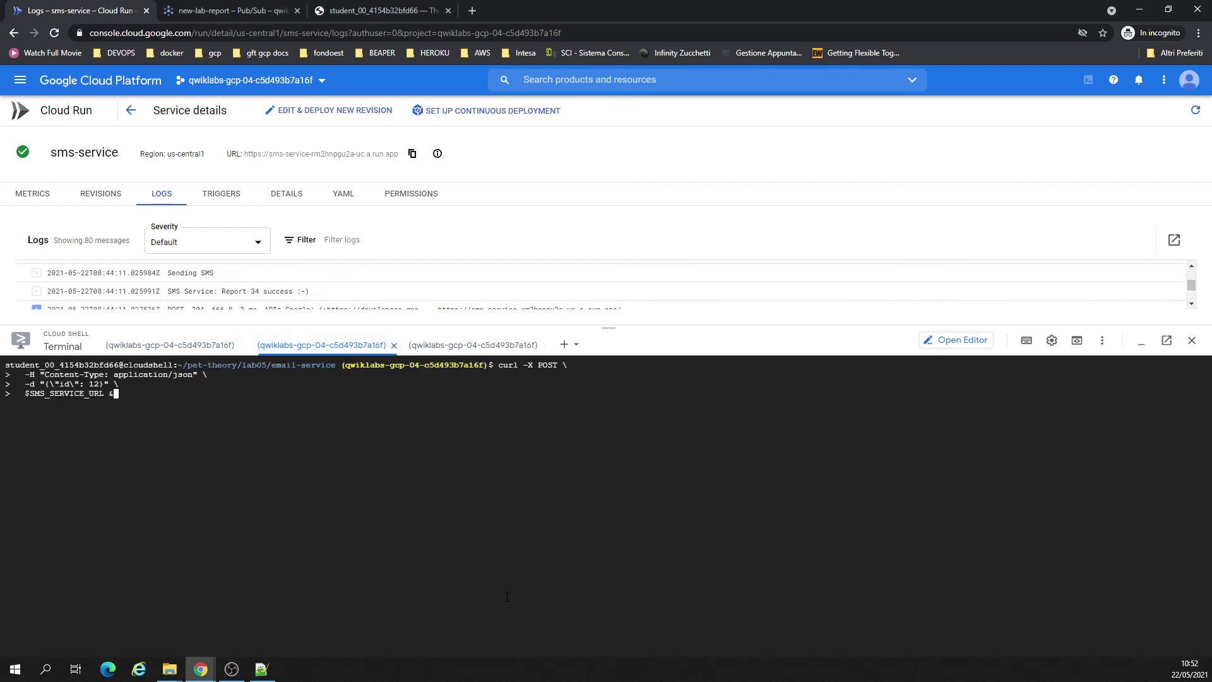
{"action": "key", "text": "Return"}
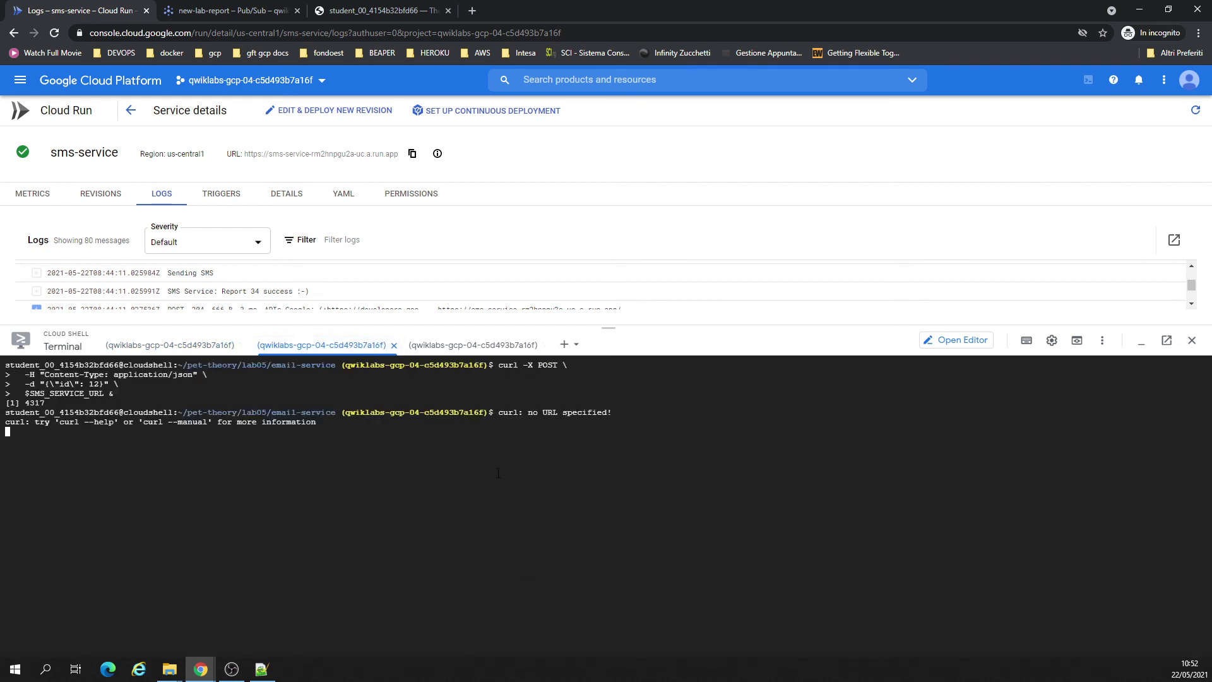
Post the report with id 12 to $SMS_SERVICE_URL using a background curl command in the sms-service session, and enlarge the logs area above the terminal.
{"action": "left_click", "coordinate": [473, 344]}
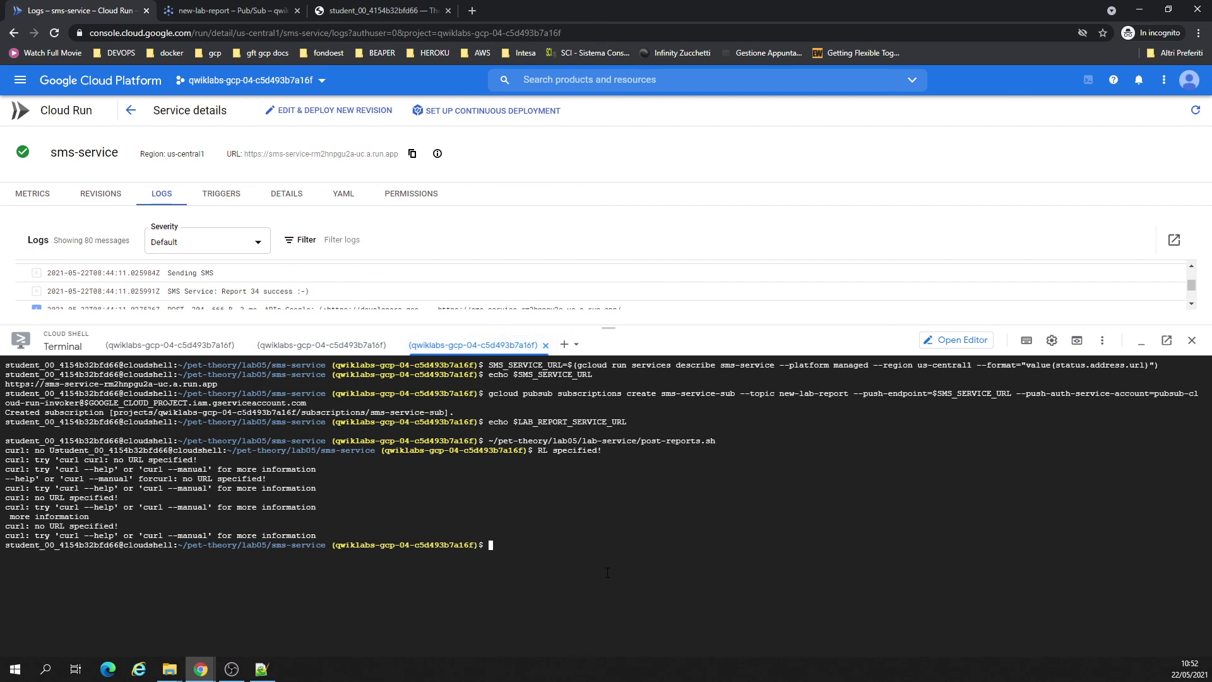
{"action": "type", "text": "curl -X POST \\   -H \"Content-Type: application/json\" \\   -d \"{\\\"id\\\": 12}\" \\   $SMS_SERVICE_URL &"}
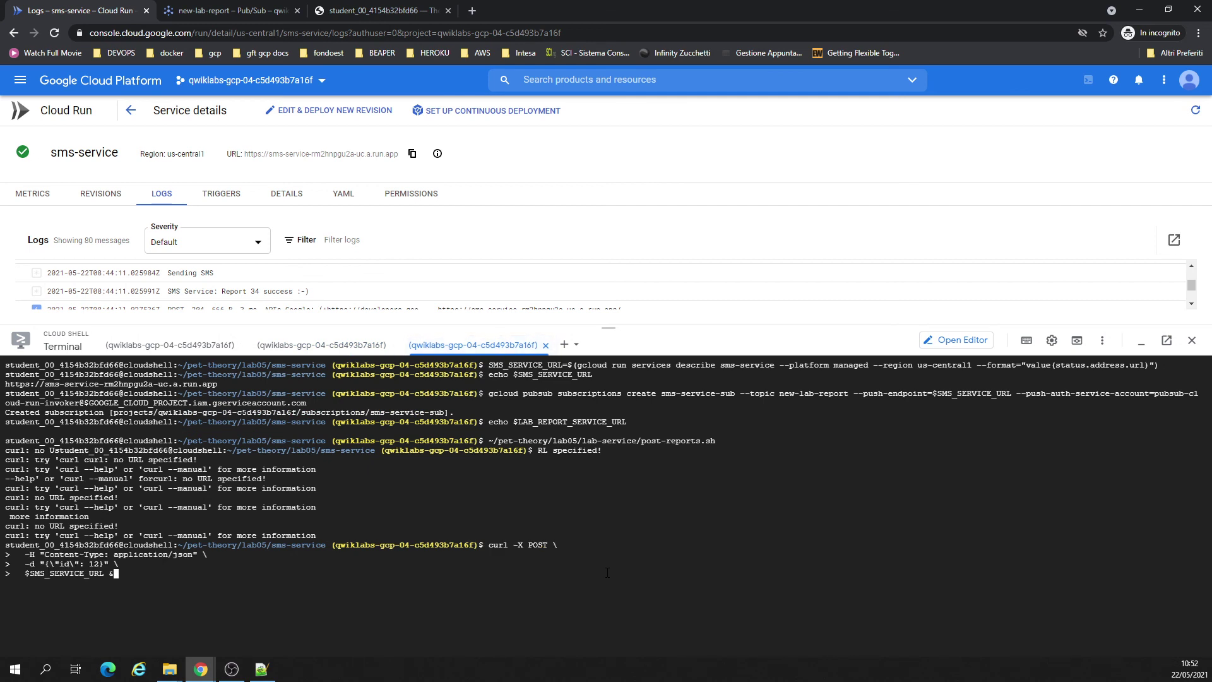
{"action": "left_click_drag", "start_coordinate": [319, 327], "coordinate": [343, 419]}
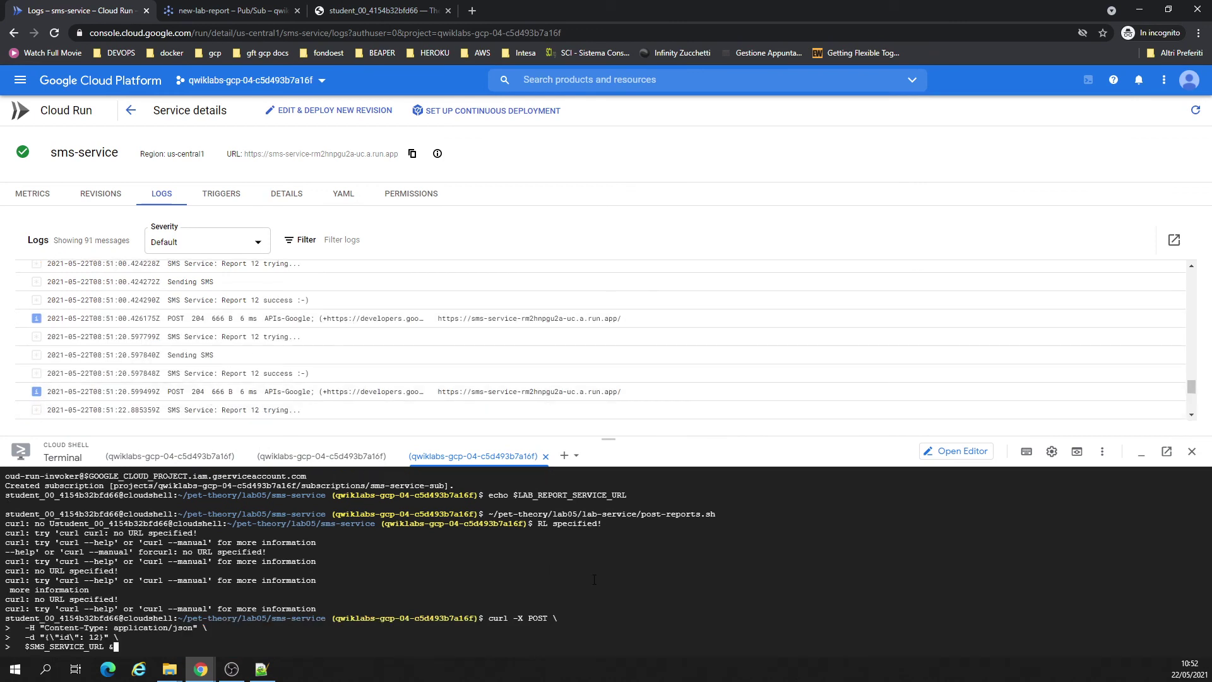
{"action": "key", "text": "Return"}
Repeat the background JSON curl POST of id 12 to $SMS_SERVICE_URL three more times.
{"action": "type", "text": "curl -X POST \\   -H \"Content-Type: application/json\" \\   -d \"{\\\"id\\\": 12}\" \\   $SMS_SERVICE_URL &"}
{"action": "key", "text": "Return"}
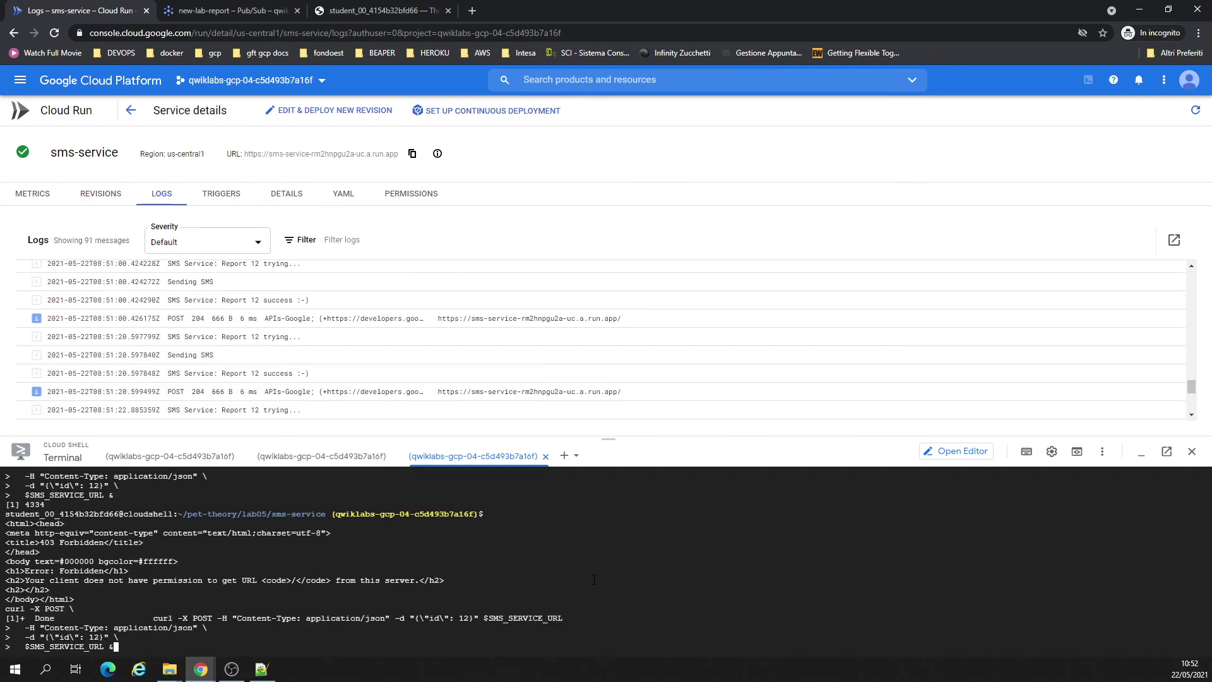
{"action": "type", "text": "curl -X POST \\   -H \"Content-Type: application/json\" \\   -d \"{\\\"id\\\": 12}\" \\   $SMS_SERVICE_URL &"}
{"action": "key", "text": "Return"}
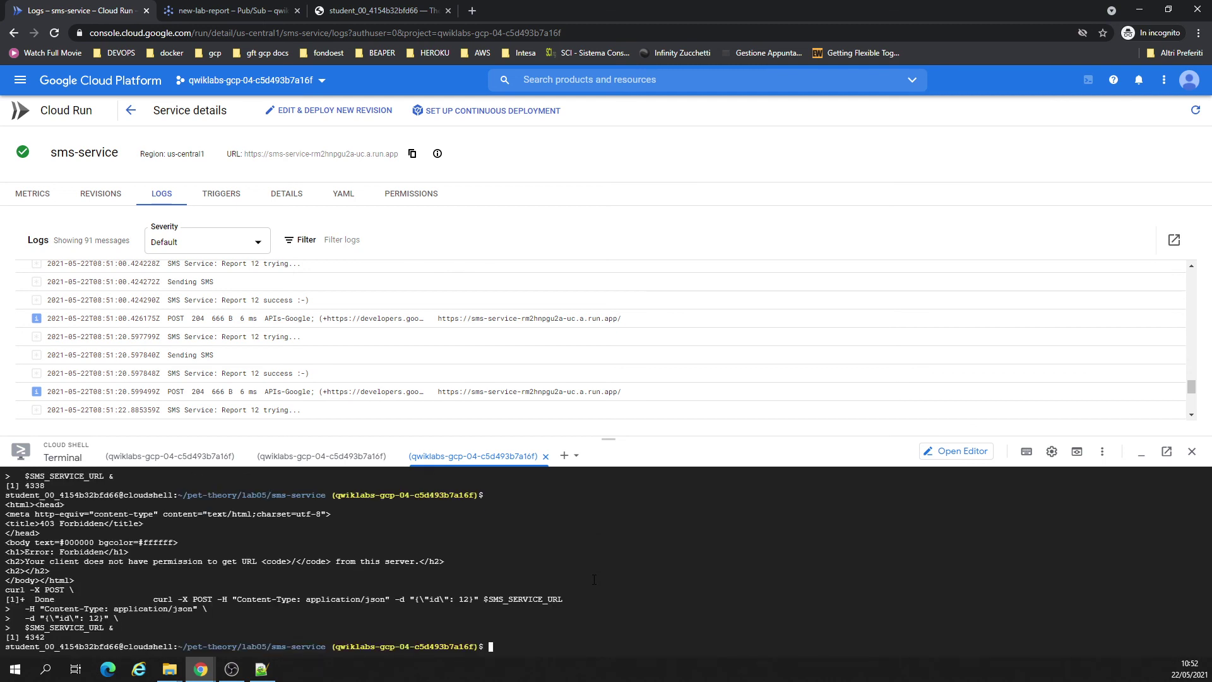
{"action": "key", "text": "ctrl+v"}
{"action": "key", "text": "Return"}
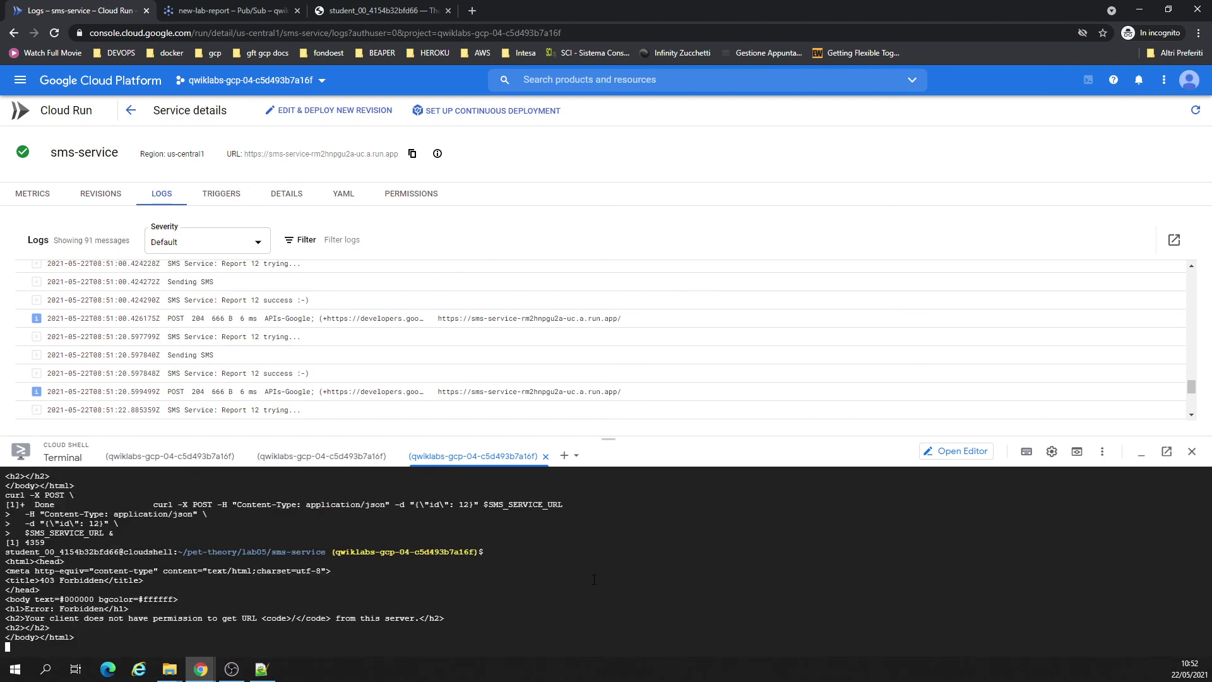
Clear the sms-service terminal session and run the background curl POST of id 12 to $SMS_SERVICE_URL again.
{"action": "key", "text": "ctrl+l"}
{"action": "type", "text": "curl -X POST \\   -H \"Content-Type: application/json\" \\   -d \"{\\\"id\\\": 12}\" \\   $SMS_SERVICE_URL &"}
{"action": "key", "text": "Return"}
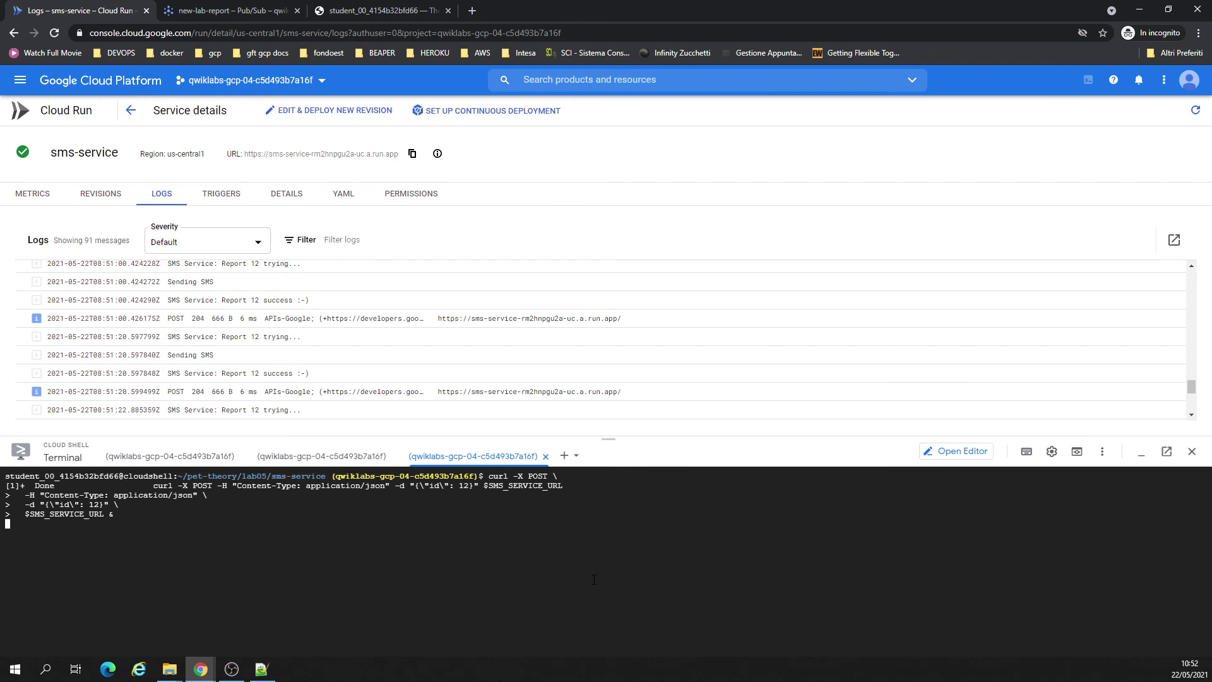